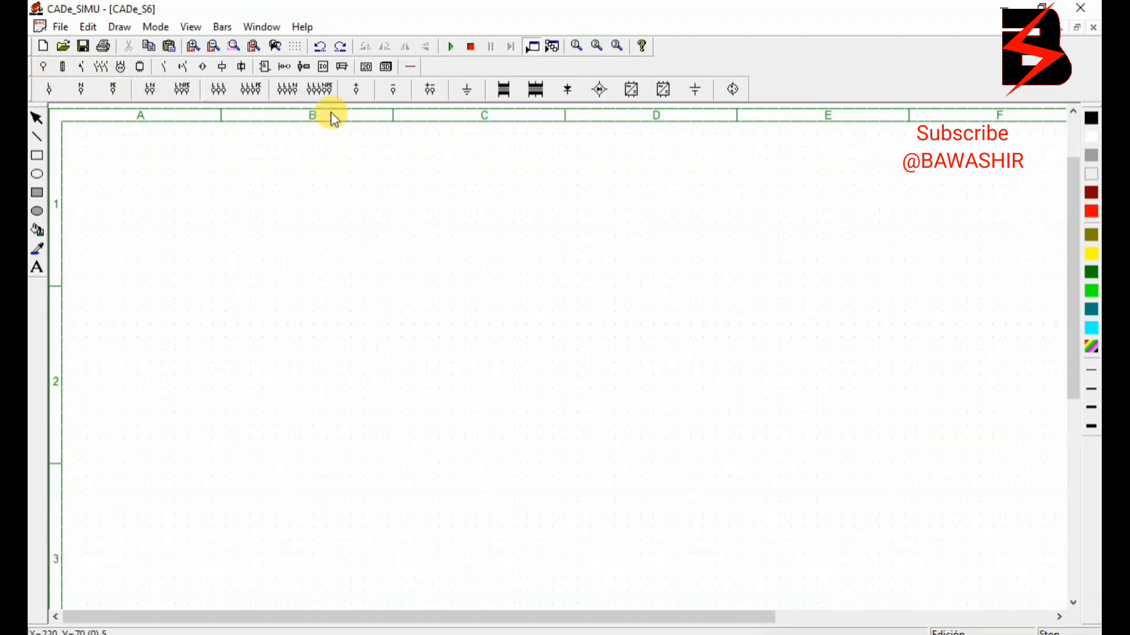
# Step: Place the five-terminal supply L1, L2, L3, N and PE at the top of the sheet, beneath column A
pyautogui.click(326, 90)
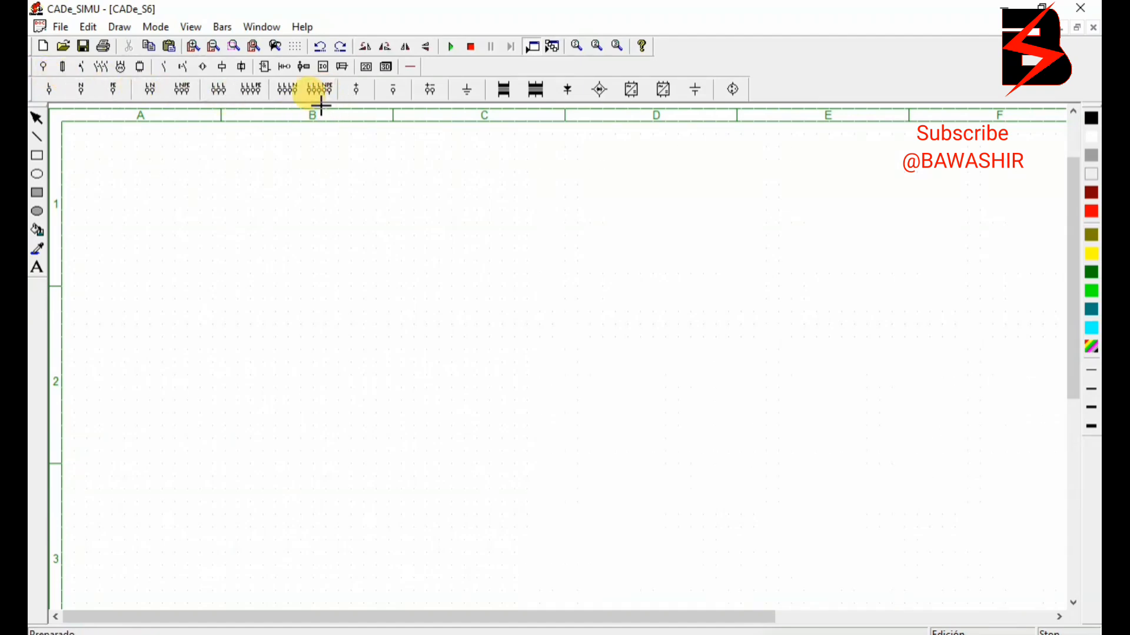
pyautogui.click(208, 167)
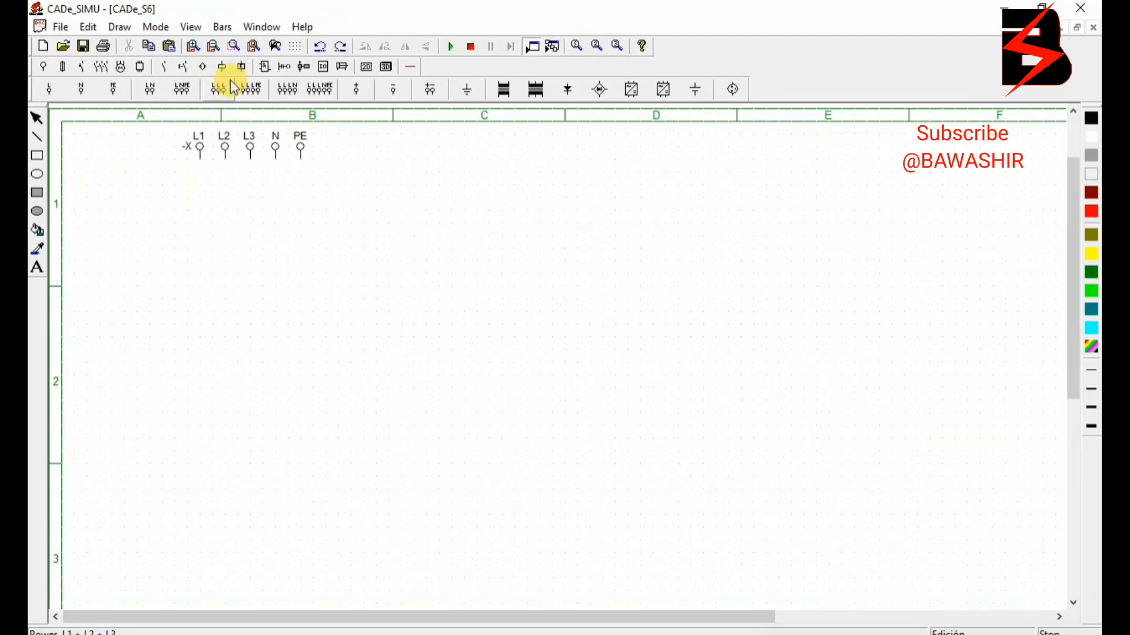
# Step: Place a four-pole latching switch (-S) below the supply, with its poles aligned under L1, L2, L3 and N
pyautogui.click(101, 66)
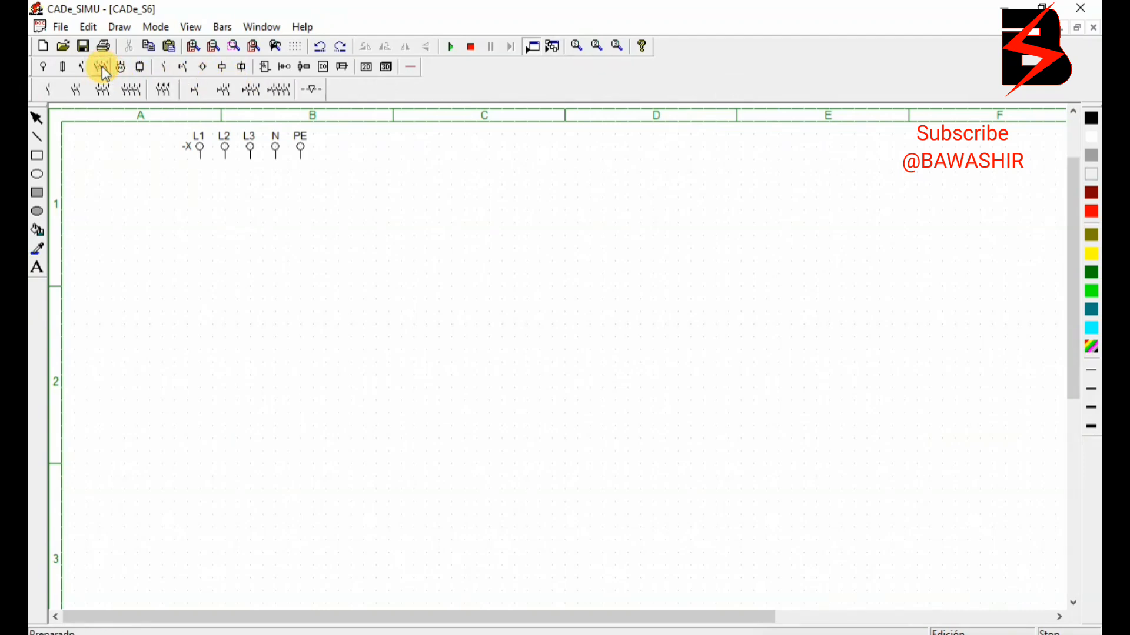
pyautogui.click(282, 100)
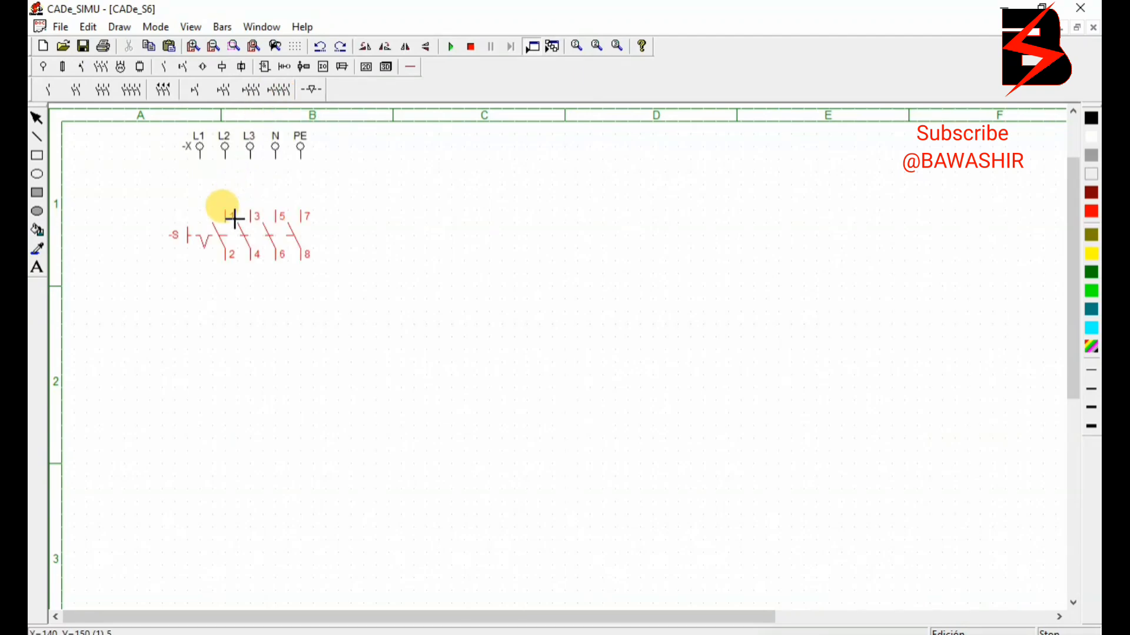
pyautogui.click(204, 203)
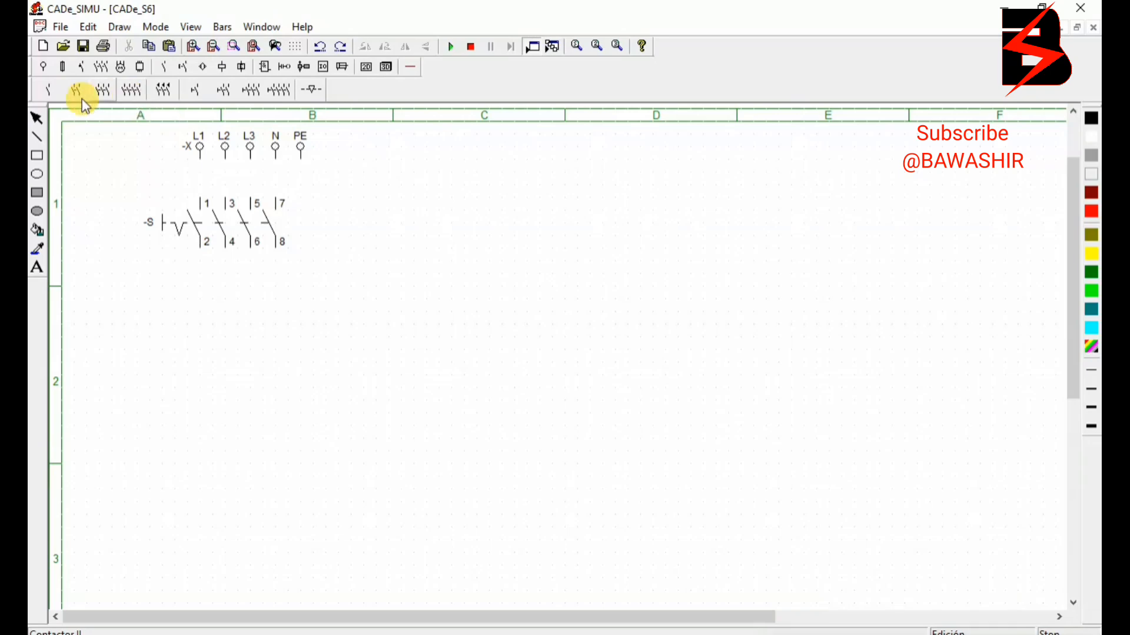
# Step: Place a three-pole contactor (-KM) below the switch, aligned with its first three poles
pyautogui.click(103, 92)
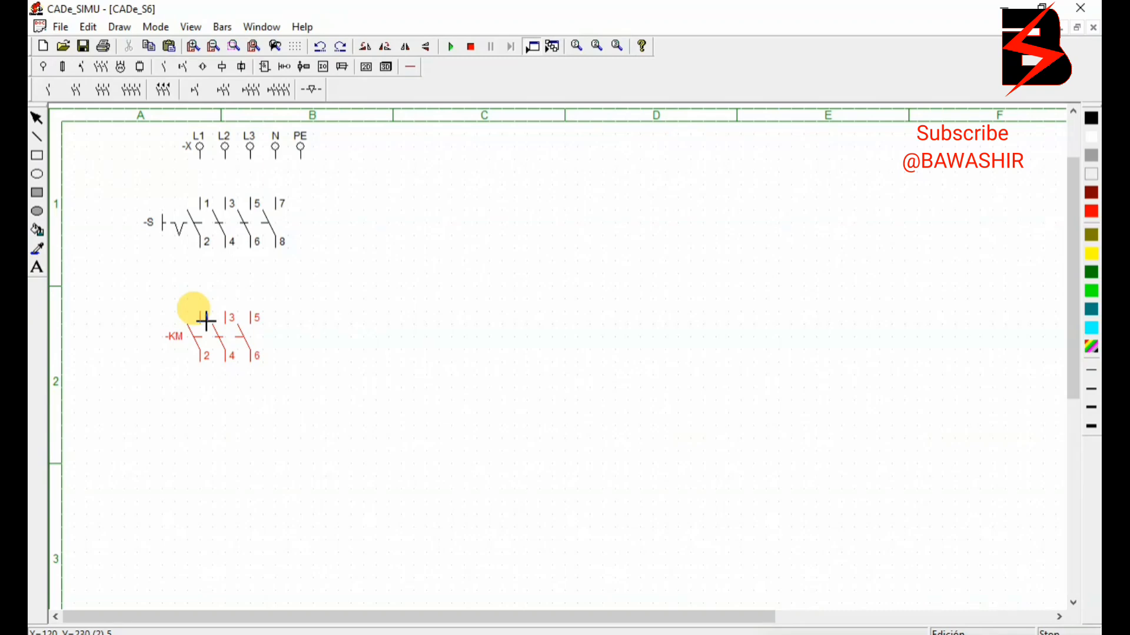
pyautogui.click(206, 320)
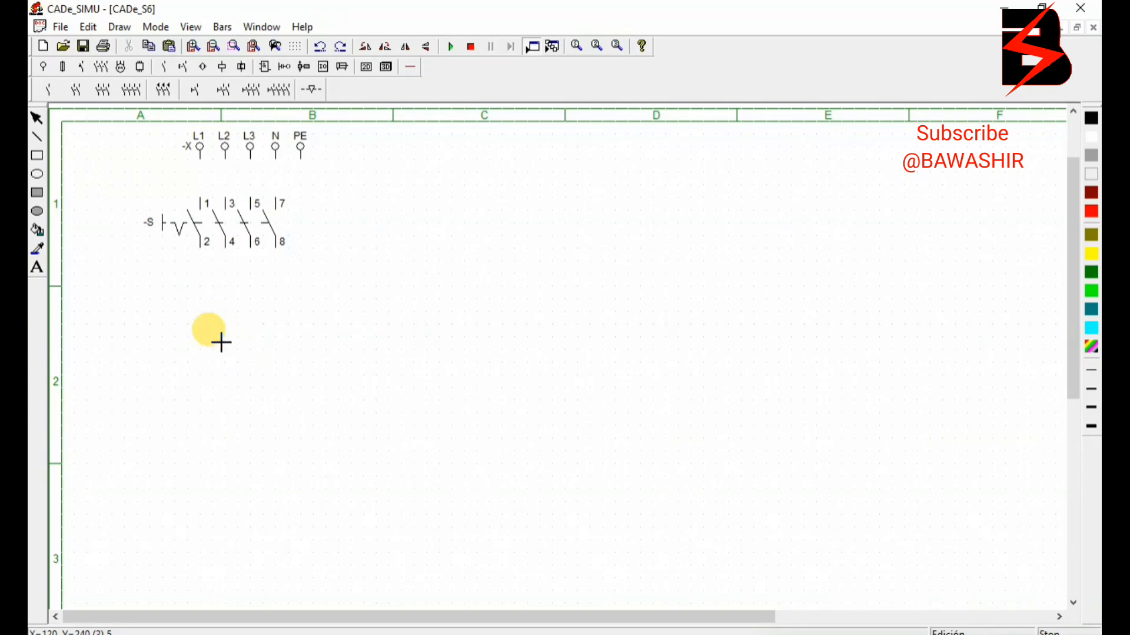
pyautogui.press('Escape')
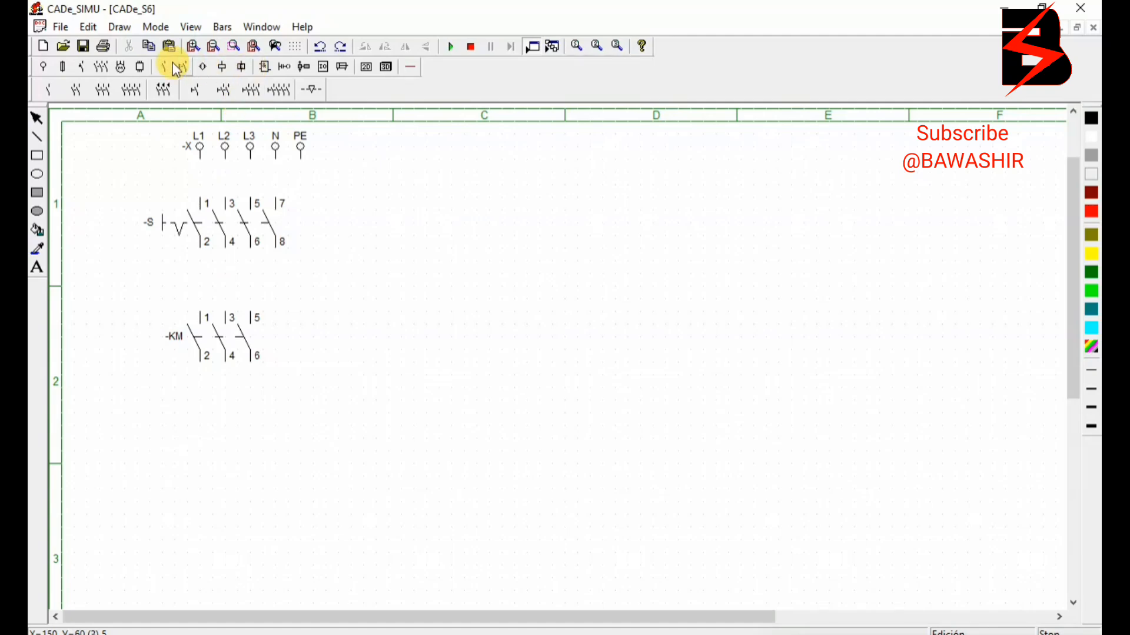
# Step: Place a three-pole thermal overload relay (-F) below the contactor, aligned with its poles
pyautogui.click(221, 67)
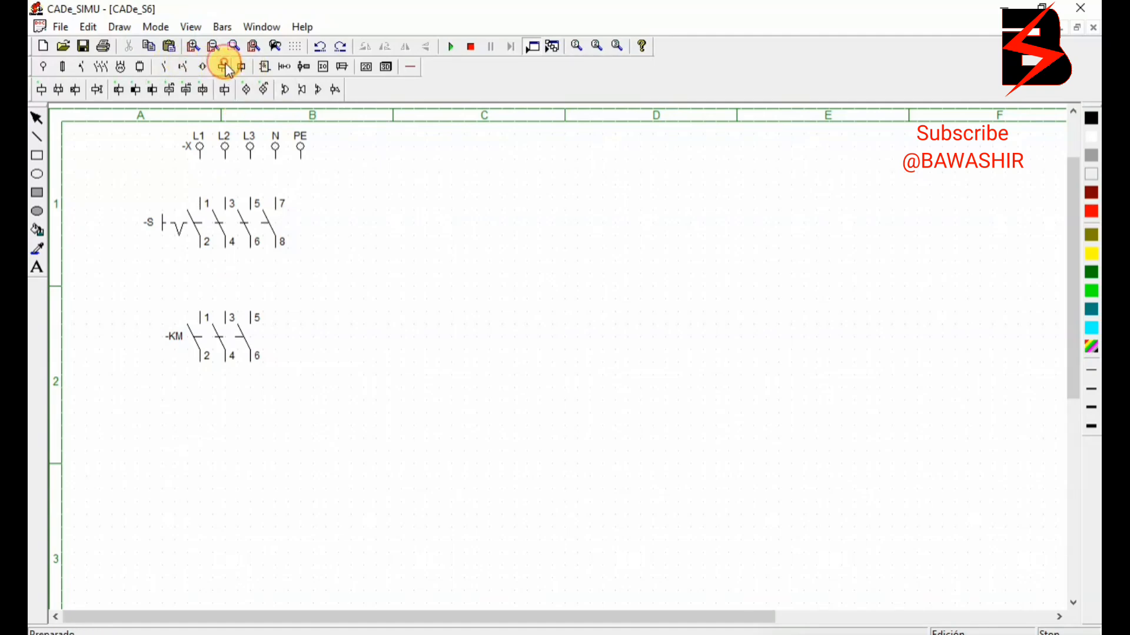
pyautogui.click(186, 66)
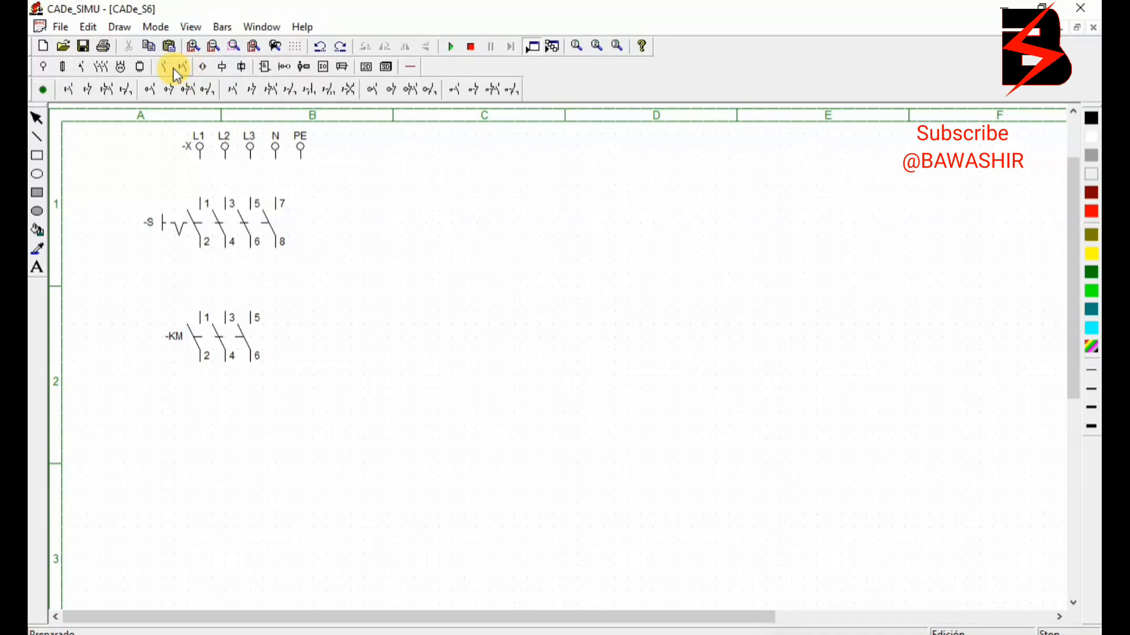
pyautogui.click(82, 66)
pyautogui.click(319, 91)
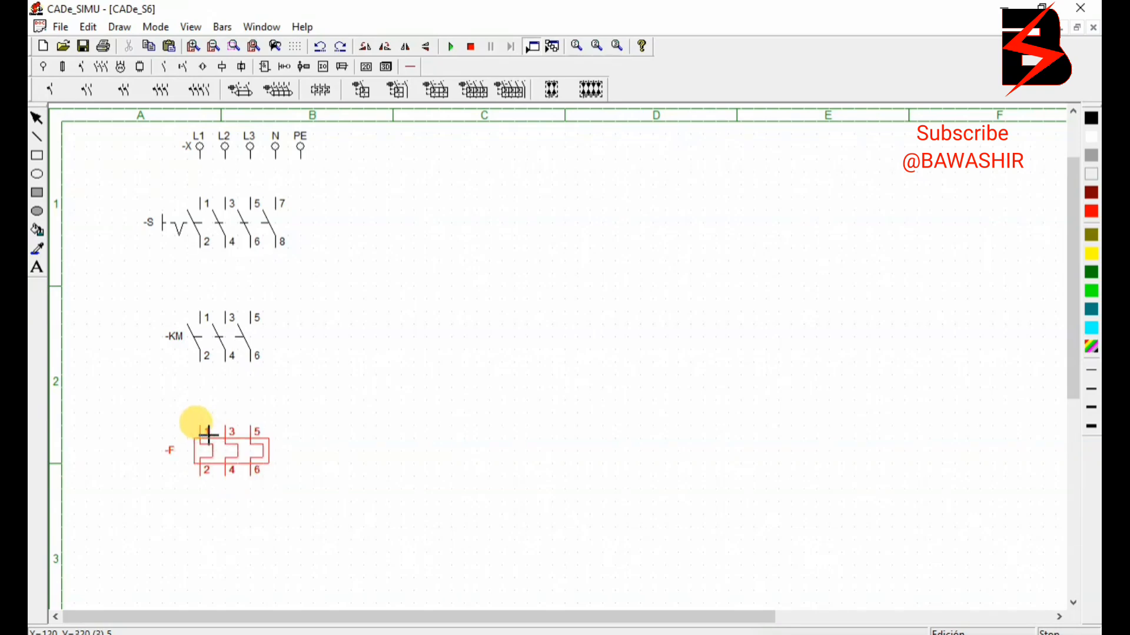
pyautogui.click(209, 434)
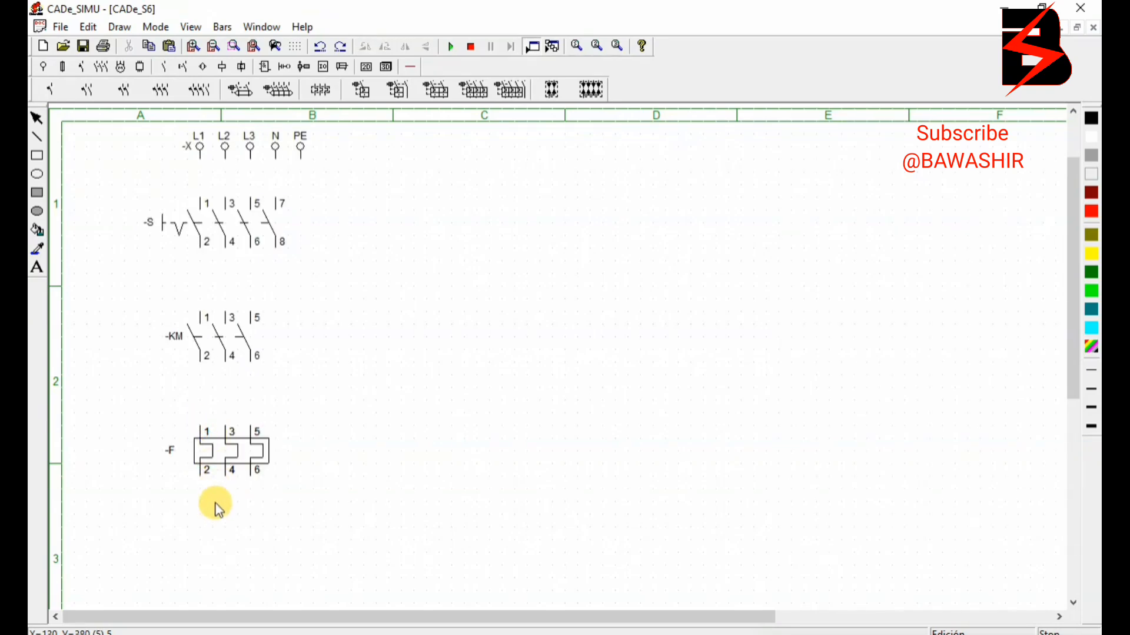
# Step: Place a three-phase motor with U1, V1, W1 and PE terminals below the overload relay
pyautogui.click(121, 67)
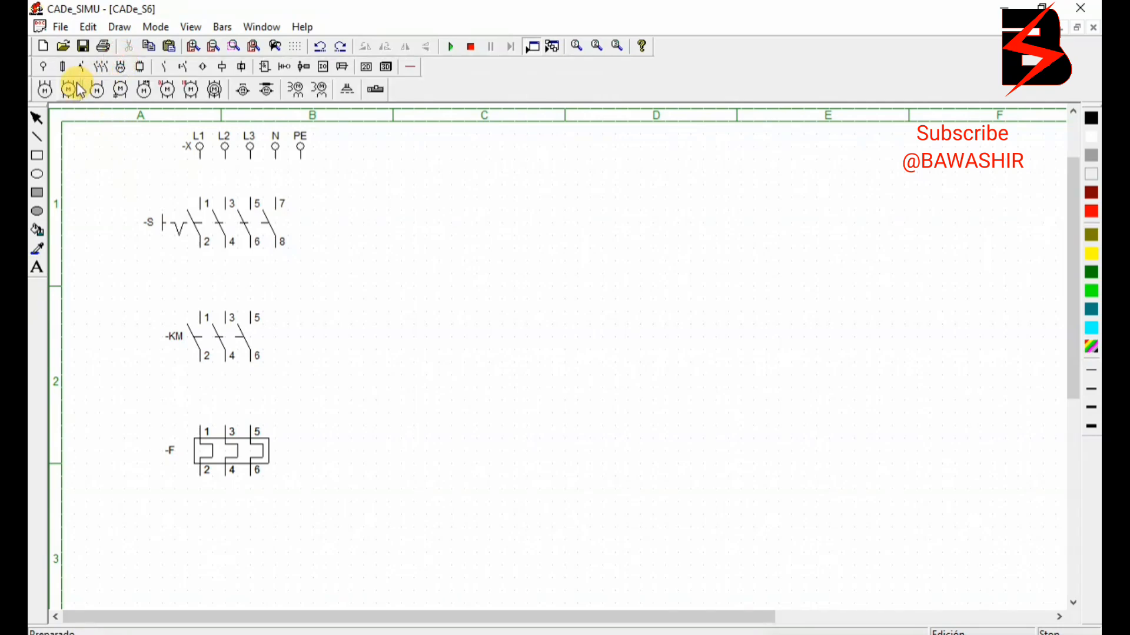
pyautogui.click(43, 94)
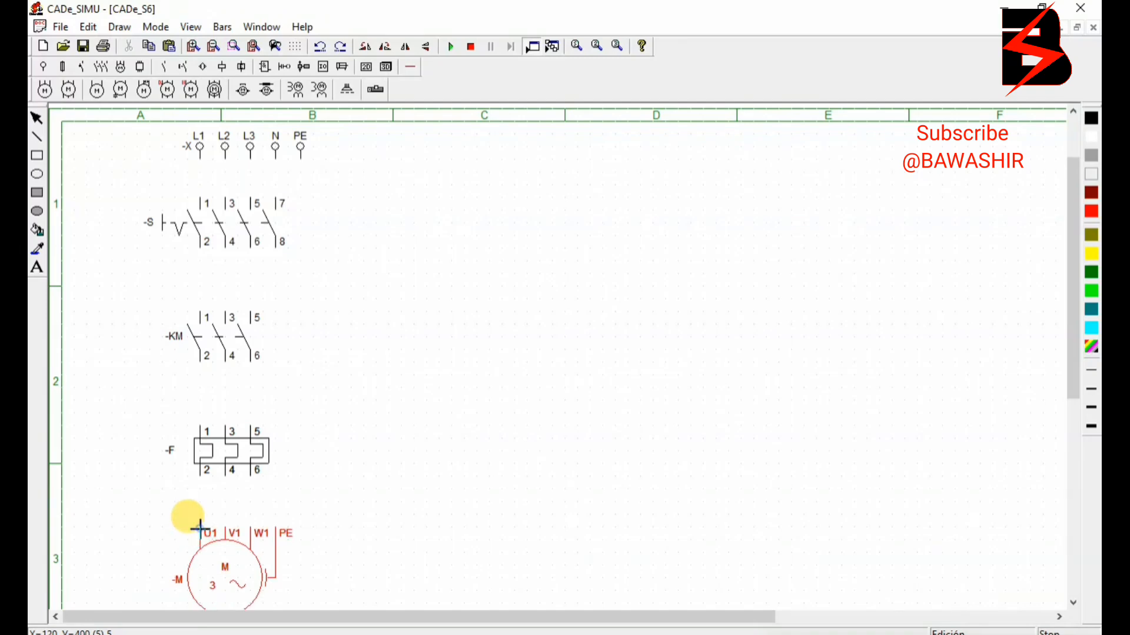
pyautogui.click(200, 527)
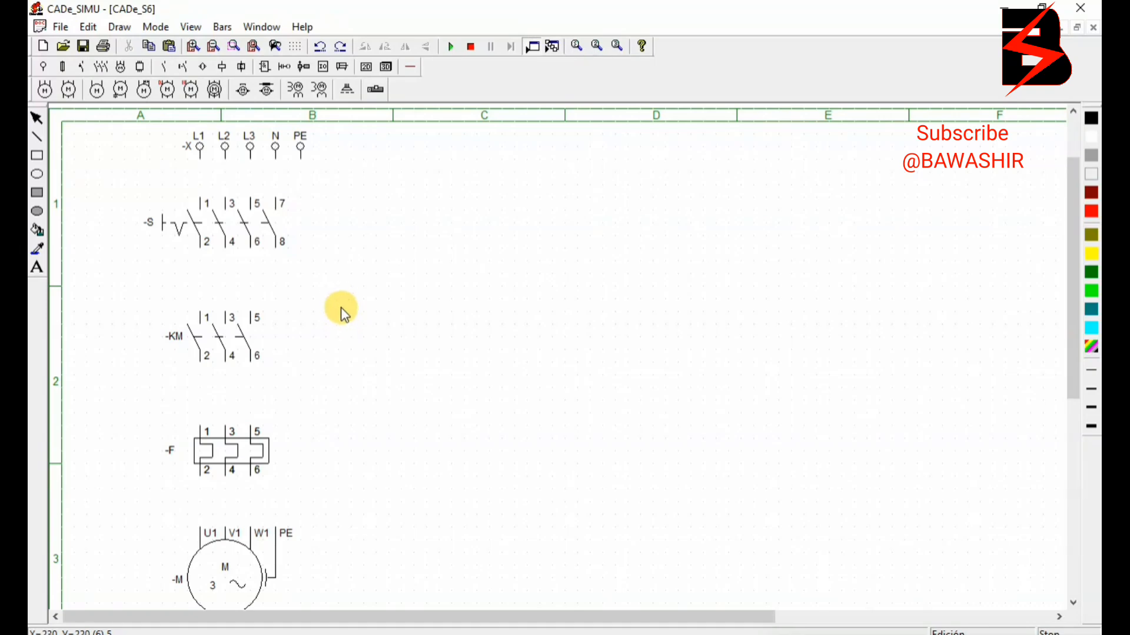
# Step: Wire the three phases from L1, L2 and L3 through the switch, contactor and overload relay to the motor terminals
pyautogui.click(412, 62)
pyautogui.click(348, 90)
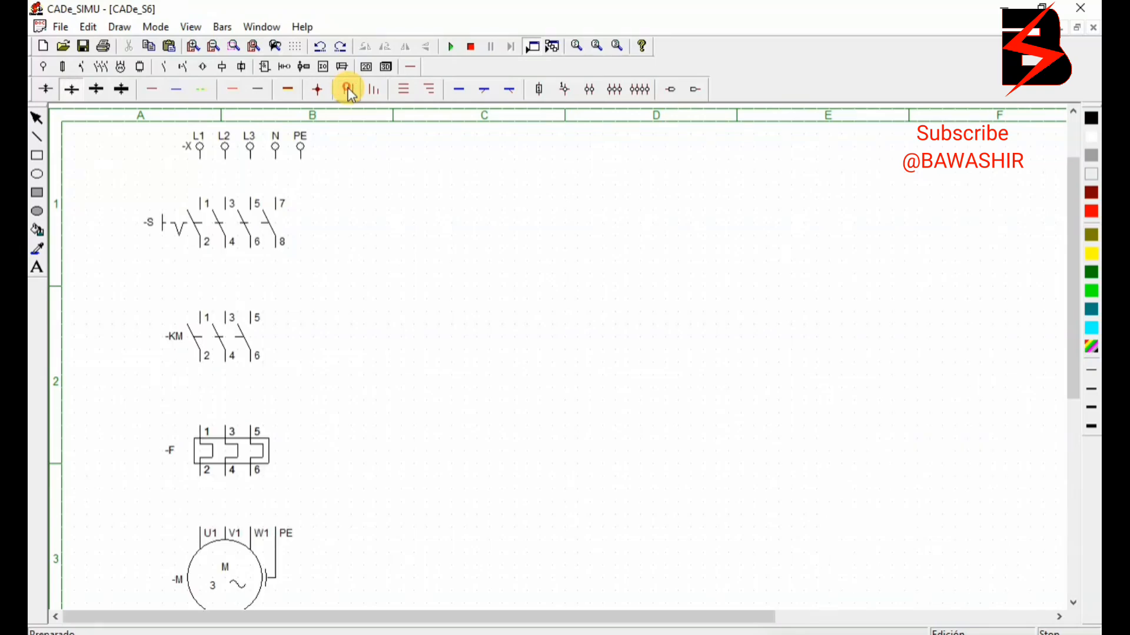
pyautogui.moveTo(194, 163); pyautogui.dragTo(206, 199)
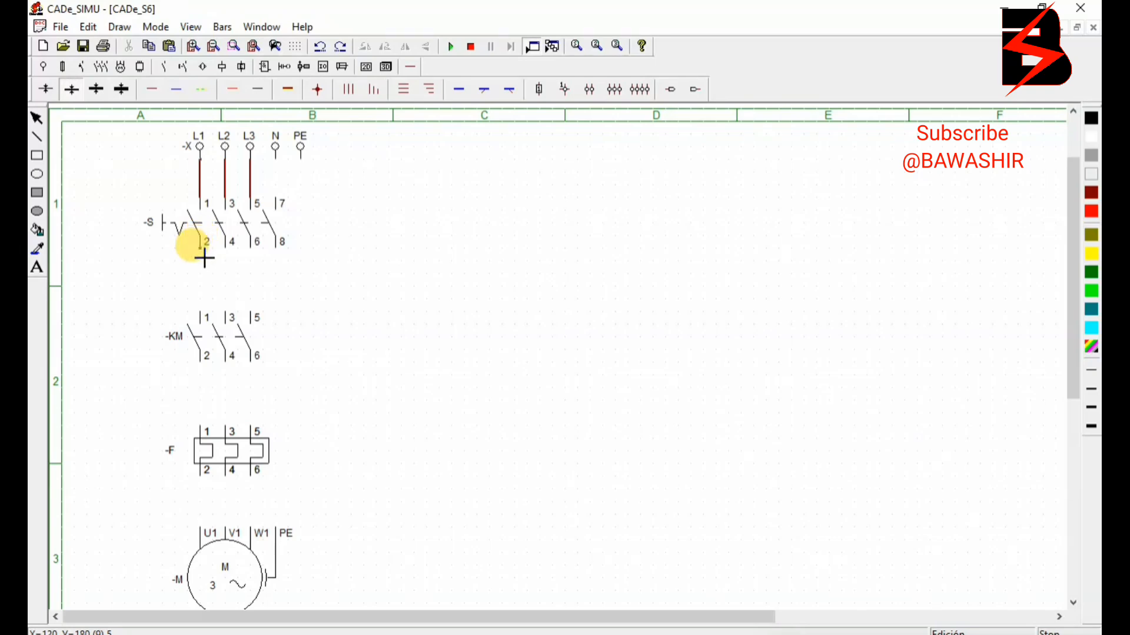
pyautogui.moveTo(204, 254); pyautogui.dragTo(200, 318)
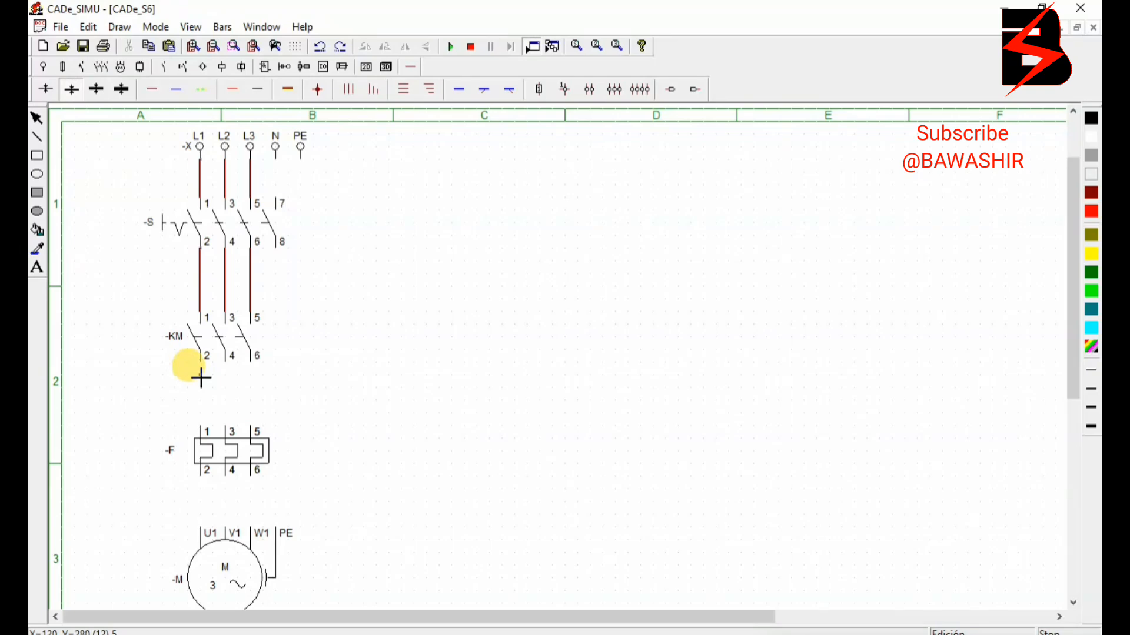
pyautogui.moveTo(202, 368); pyautogui.dragTo(202, 431)
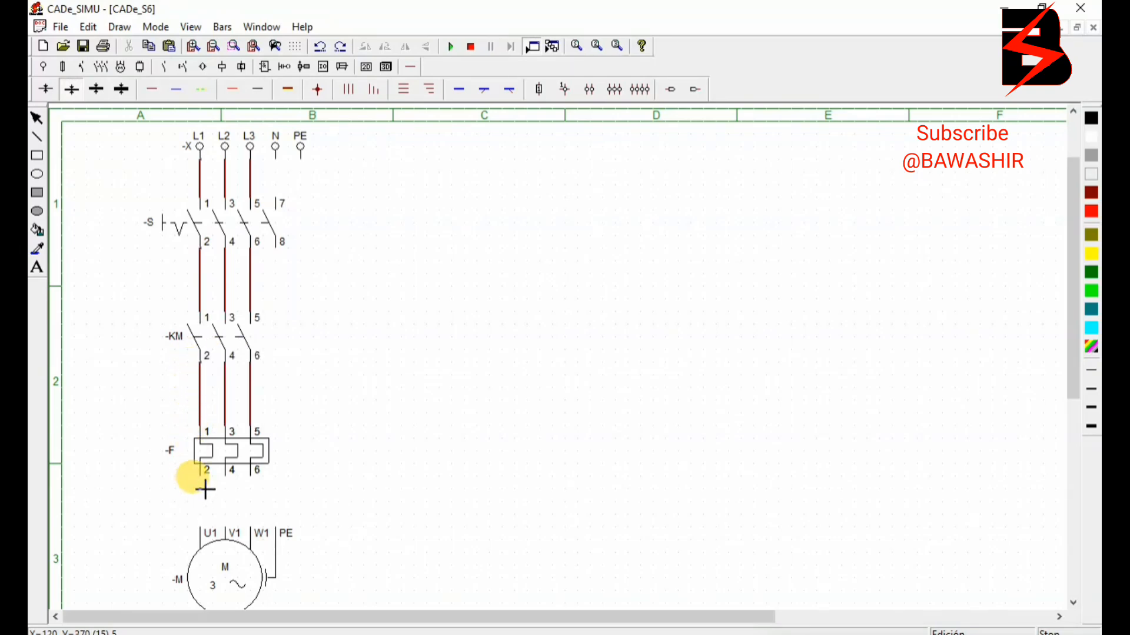
pyautogui.moveTo(205, 482)
pyautogui.mouseDown()
pyautogui.moveTo(189, 512)
pyautogui.moveTo(200, 519)
pyautogui.mouseUp()
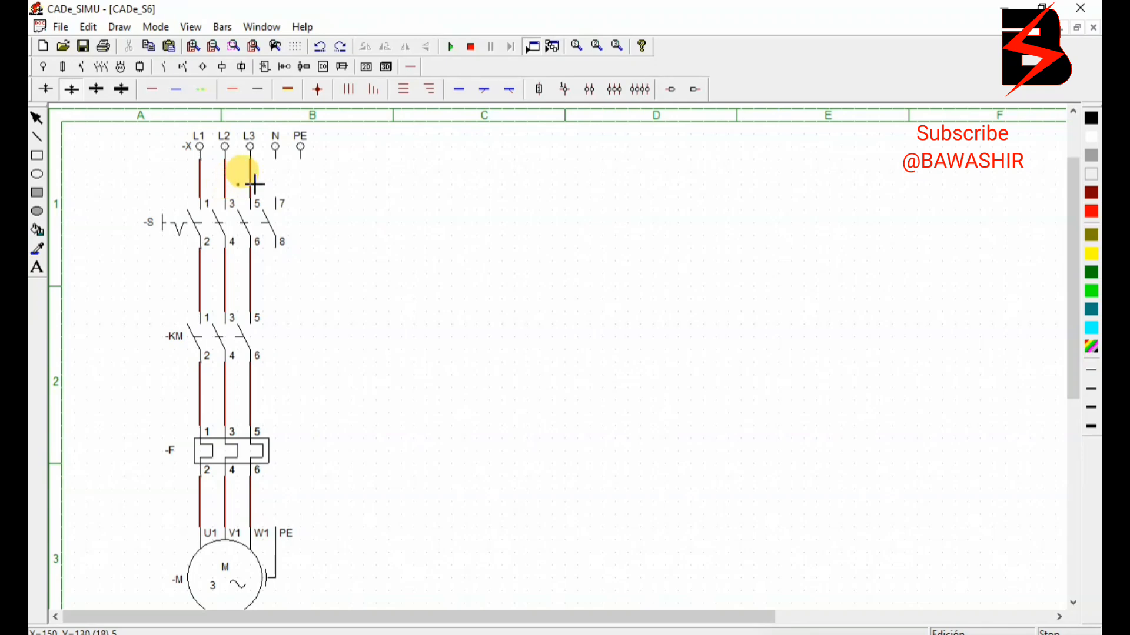
pyautogui.moveTo(275, 164); pyautogui.dragTo(275, 179)
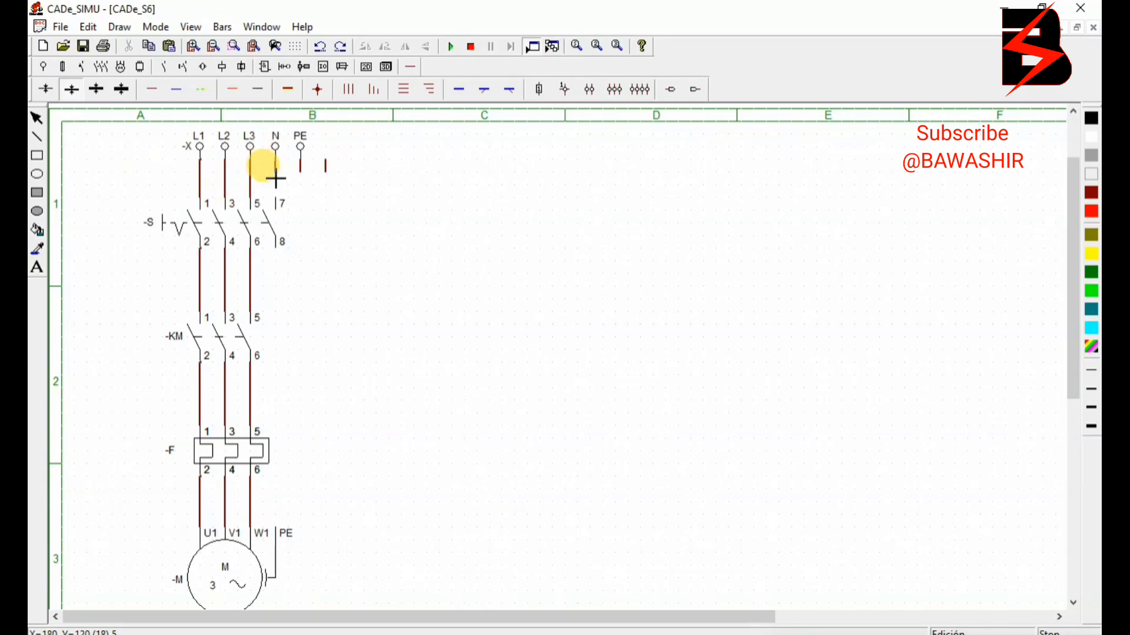
pyautogui.hotkey('ctrl', 'z')
pyautogui.hotkey('ctrl', 'z')
pyautogui.hotkey('ctrl', 'z')
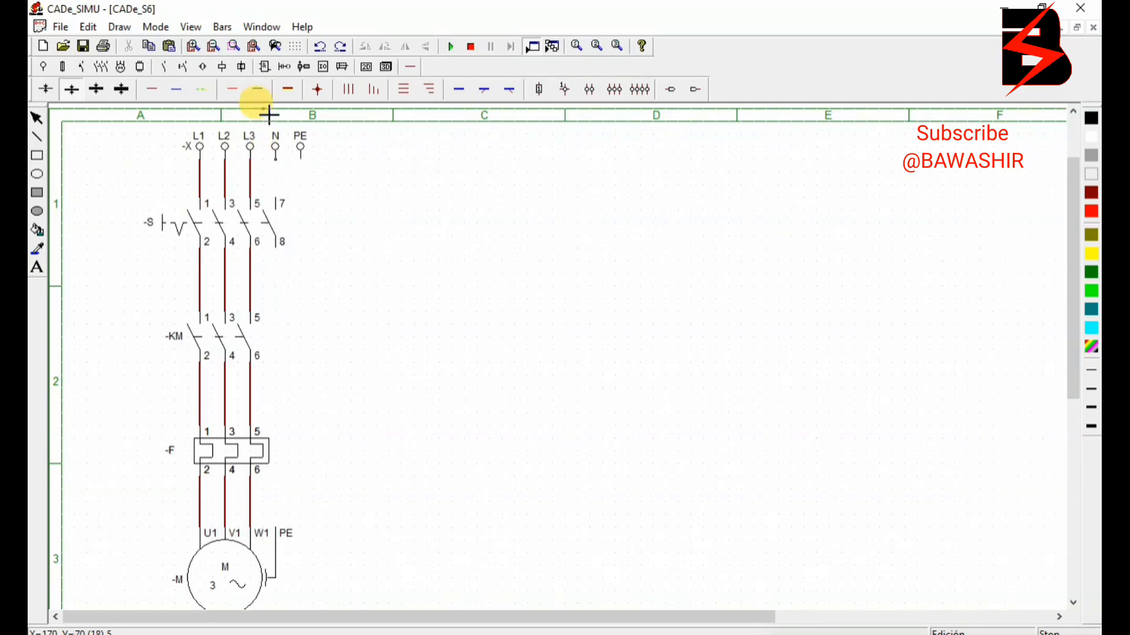
# Step: Connect N to switch terminal 7 with a neutral wire, and route an earth wire from the supply's PE to the motor's PE
pyautogui.click(177, 90)
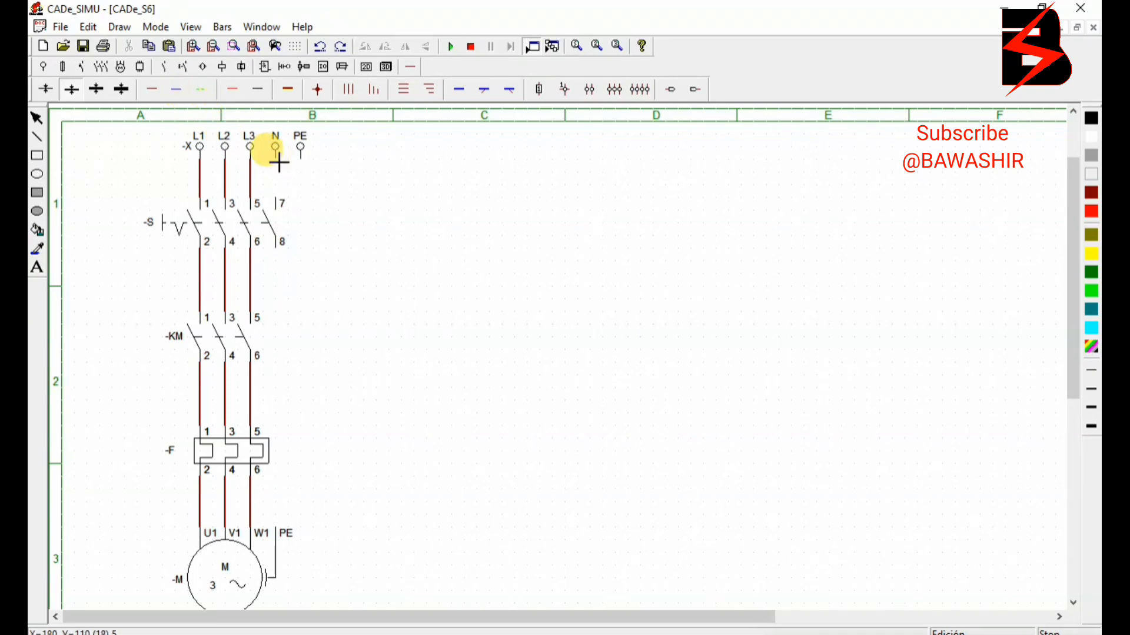
pyautogui.moveTo(276, 157); pyautogui.dragTo(275, 203)
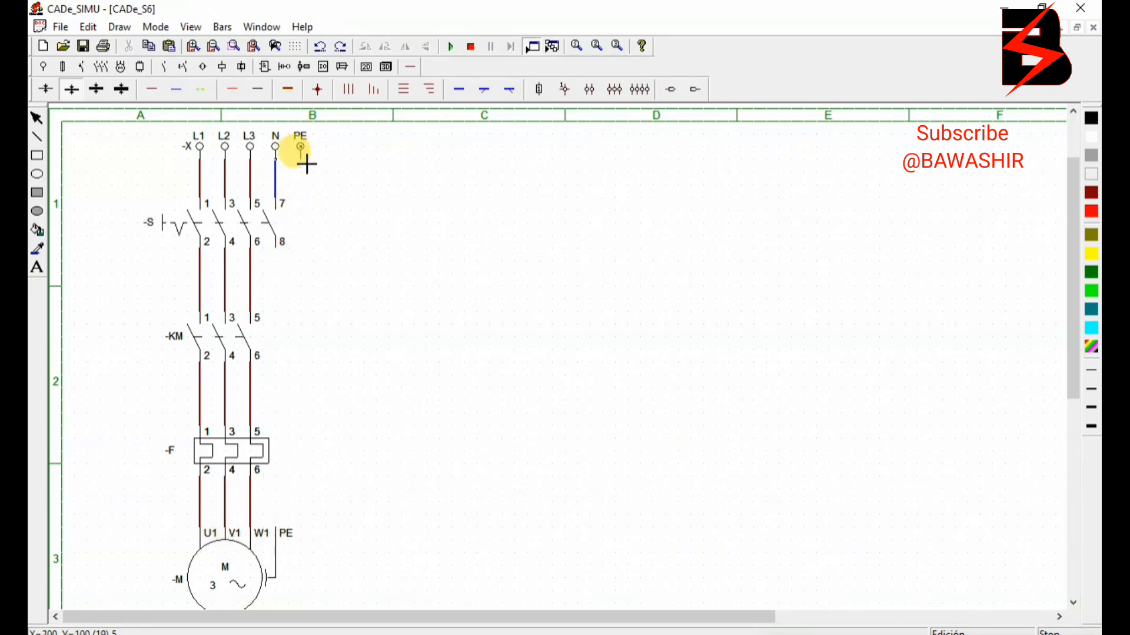
pyautogui.click(202, 93)
pyautogui.click(303, 165)
pyautogui.click(292, 526)
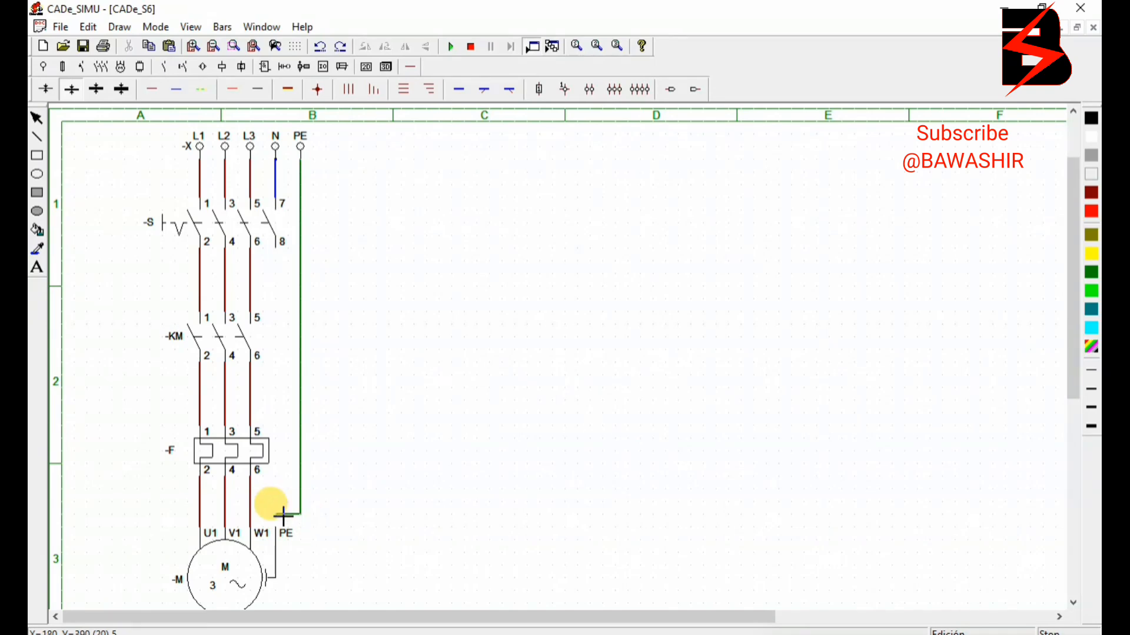
pyautogui.click(275, 530)
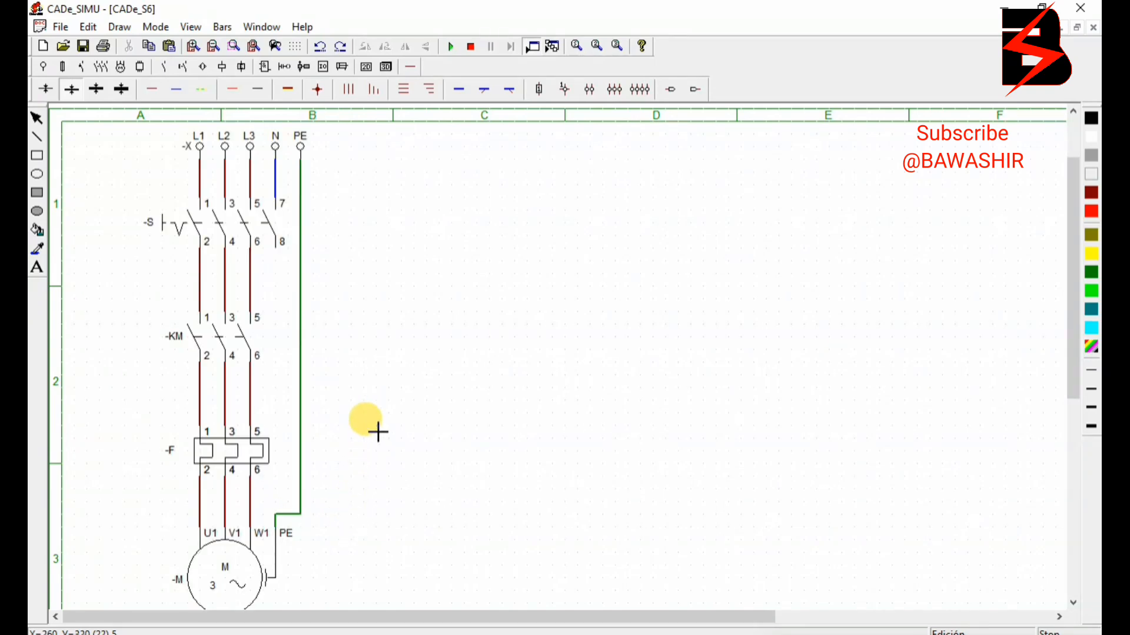
# Step: Simulate the power circuit with the four-pole switch -S closed, and stop the simulation
pyautogui.click(451, 46)
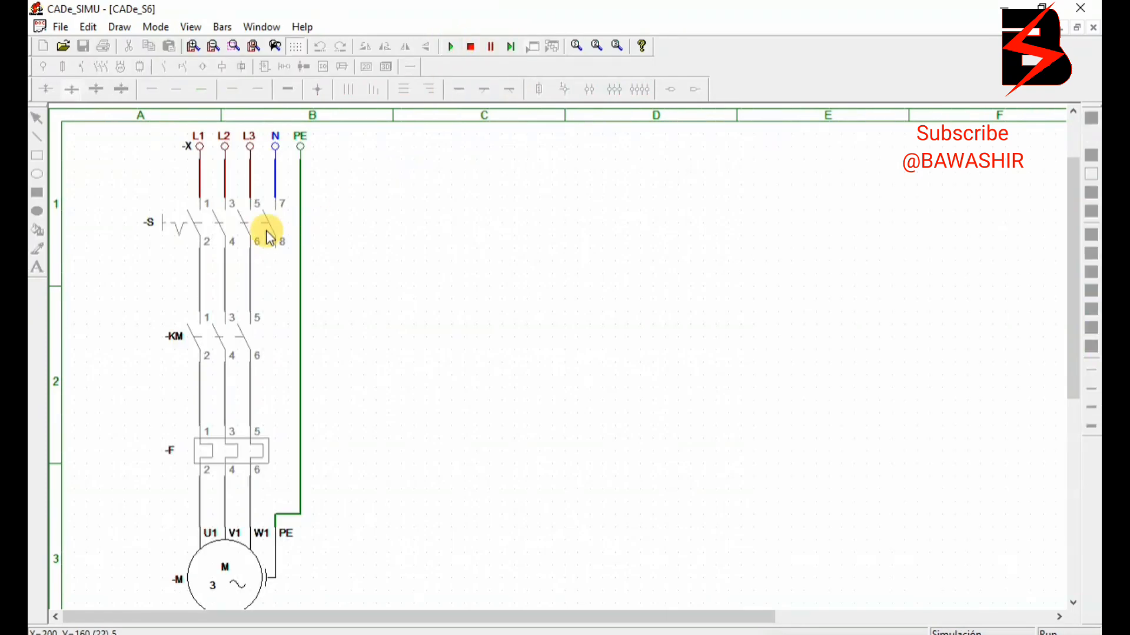
pyautogui.click(249, 221)
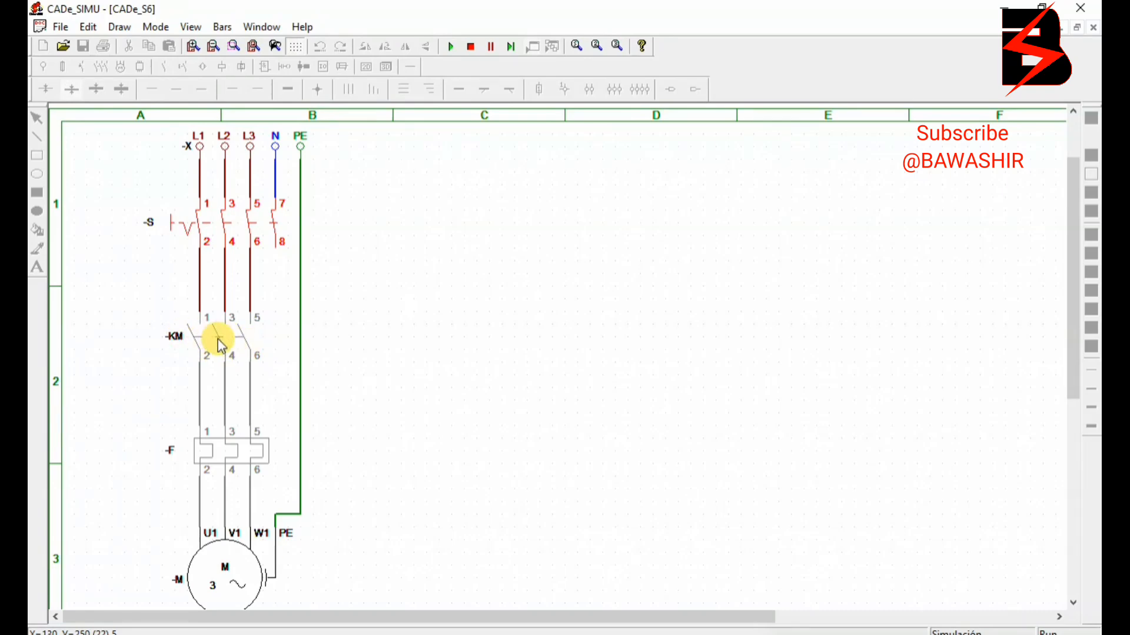
pyautogui.click(471, 47)
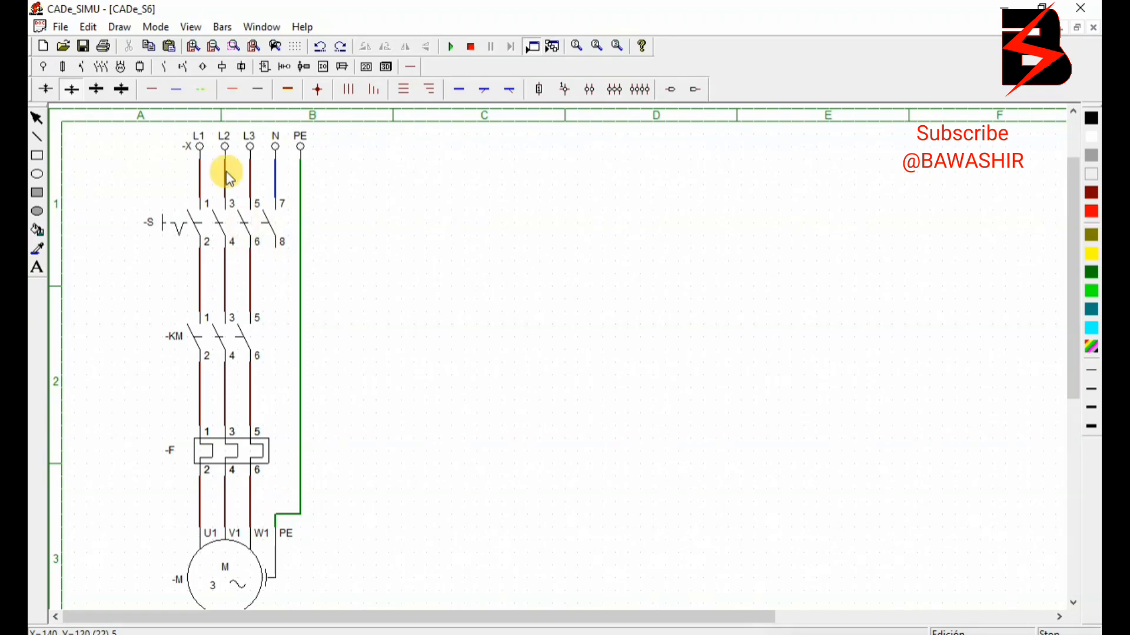
pyautogui.click(100, 67)
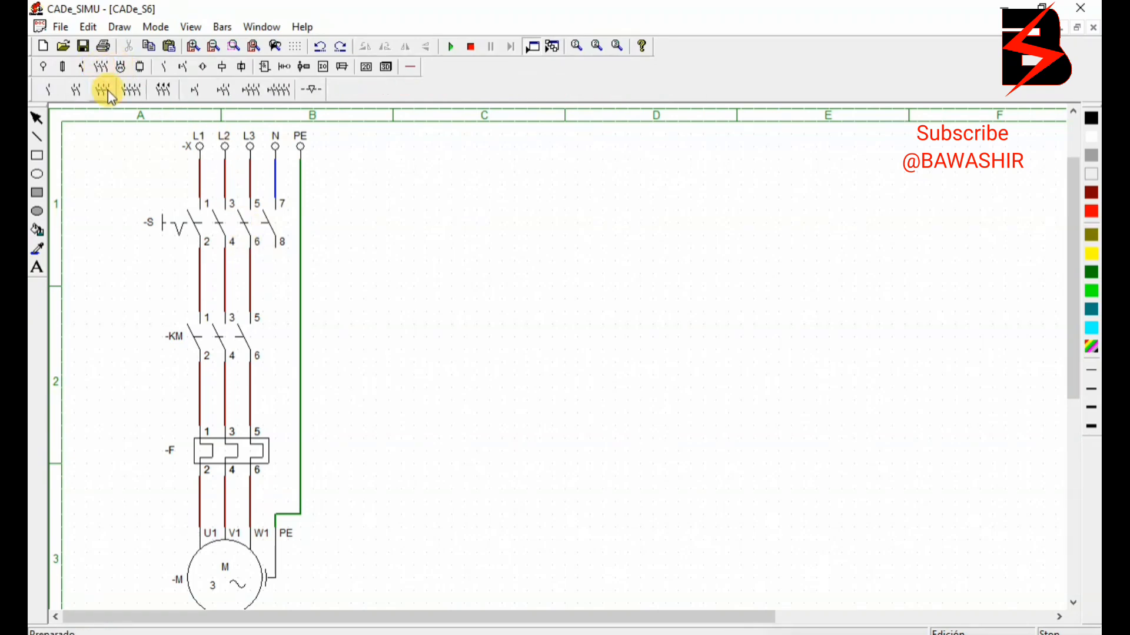
pyautogui.click(76, 90)
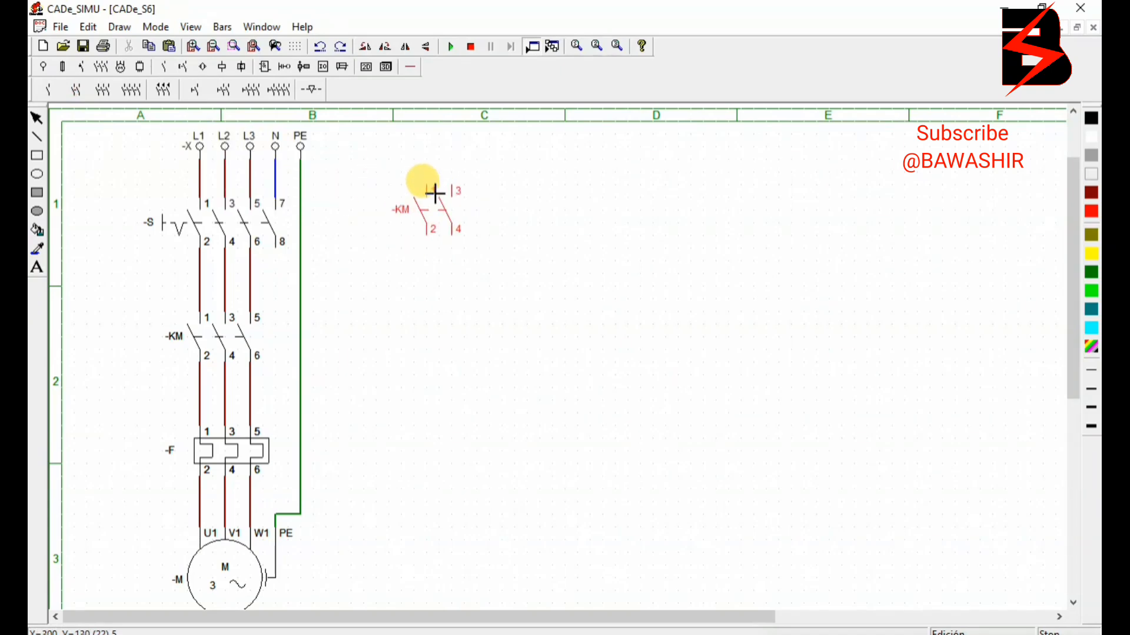
pyautogui.click(434, 192)
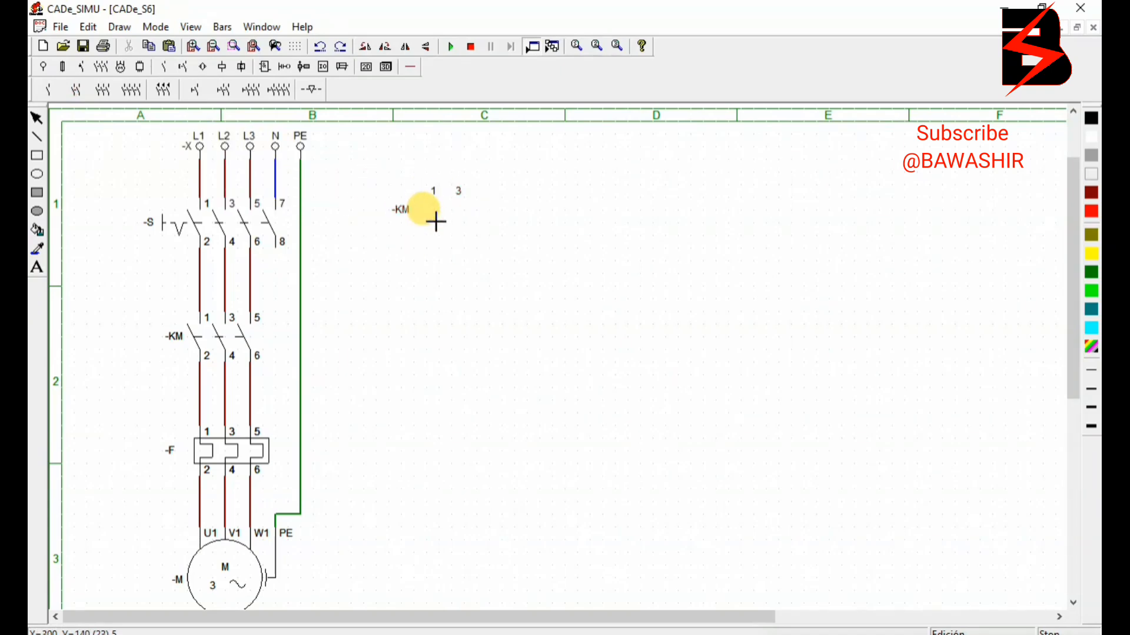
pyautogui.rightClick(405, 260)
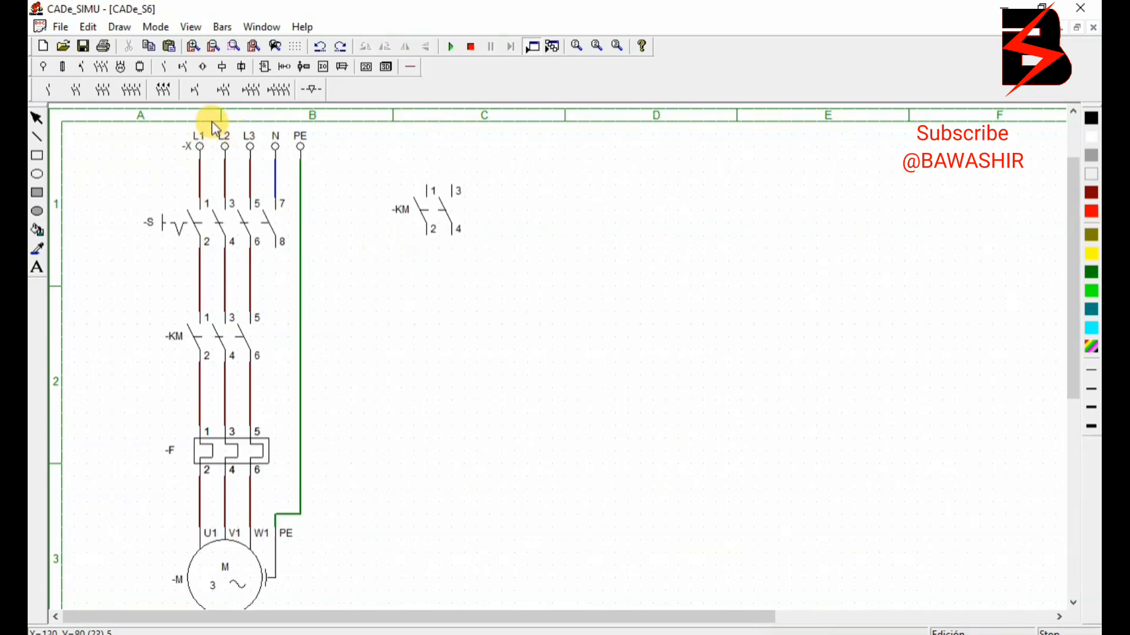
pyautogui.click(445, 211)
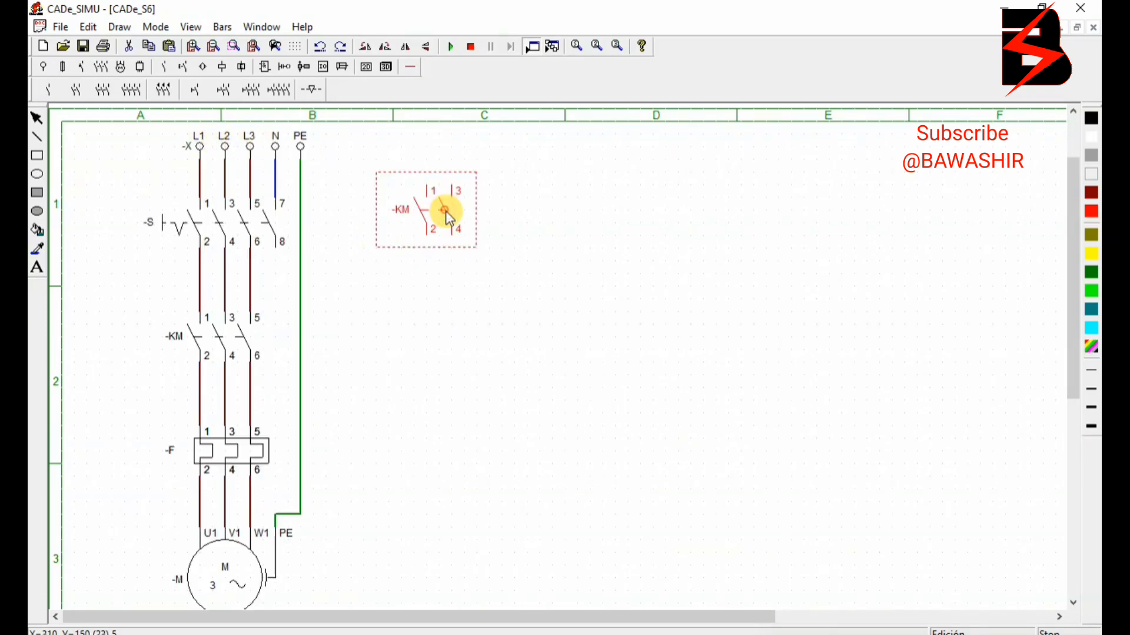
pyautogui.press('Delete')
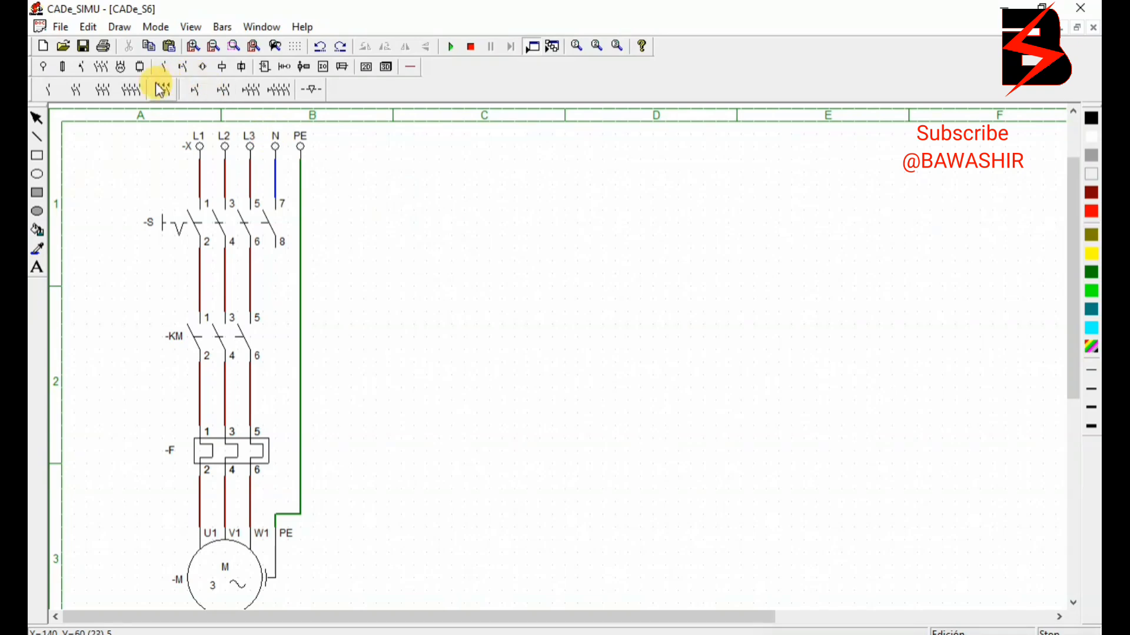
# Step: Place a two-pole switch with terminals 1 to 4 beside the power circuit, level with the four-pole switch
pyautogui.click(225, 90)
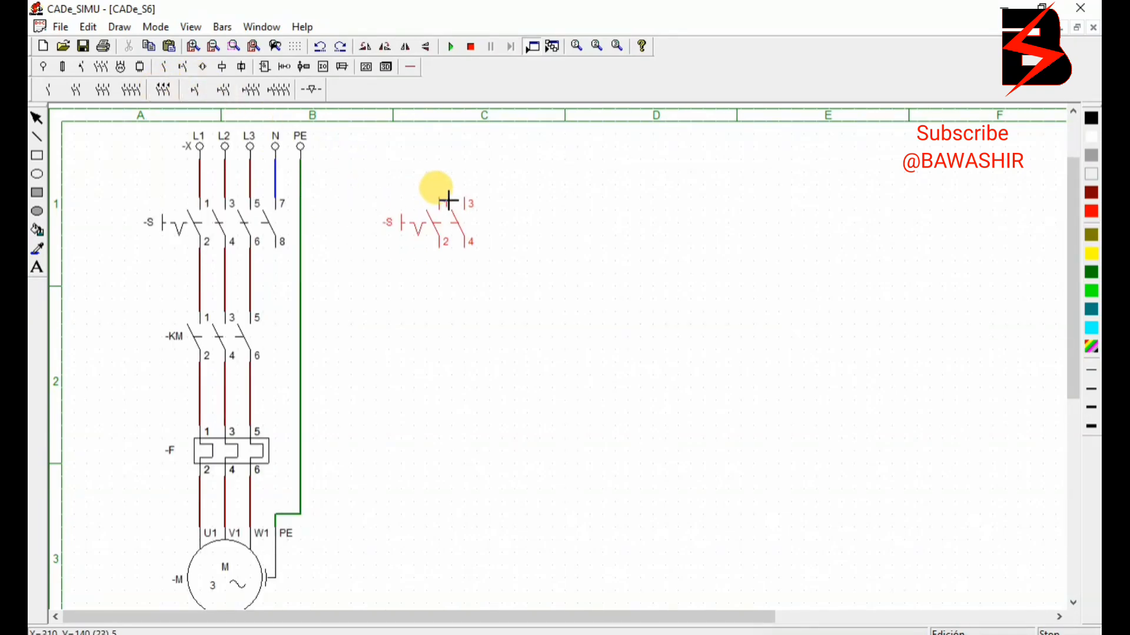
pyautogui.click(447, 195)
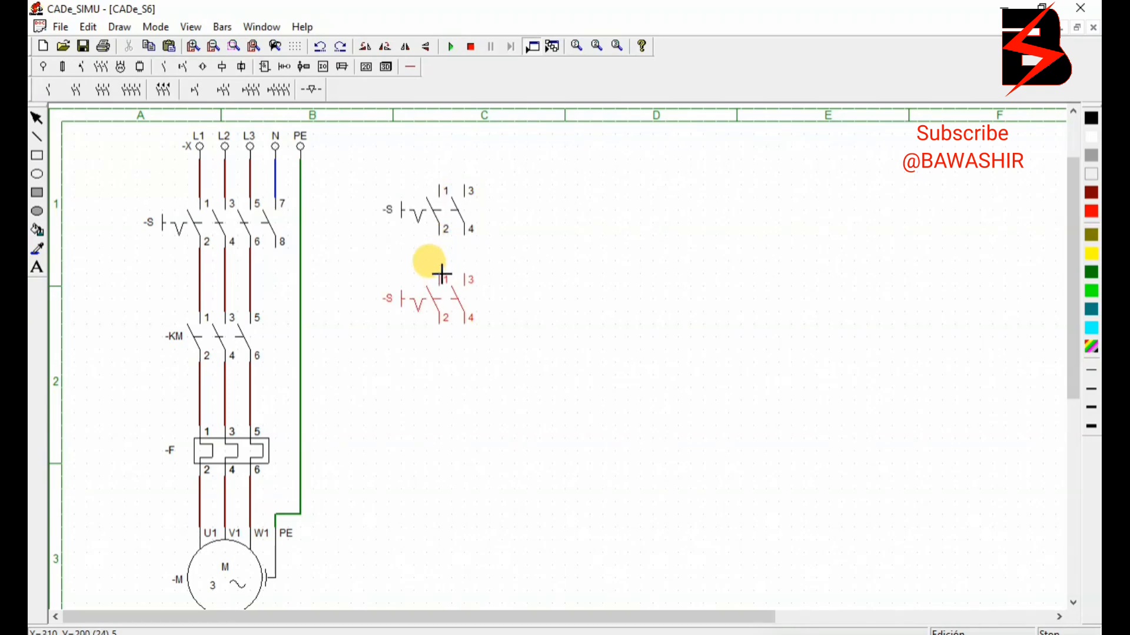
pyautogui.rightClick(440, 273)
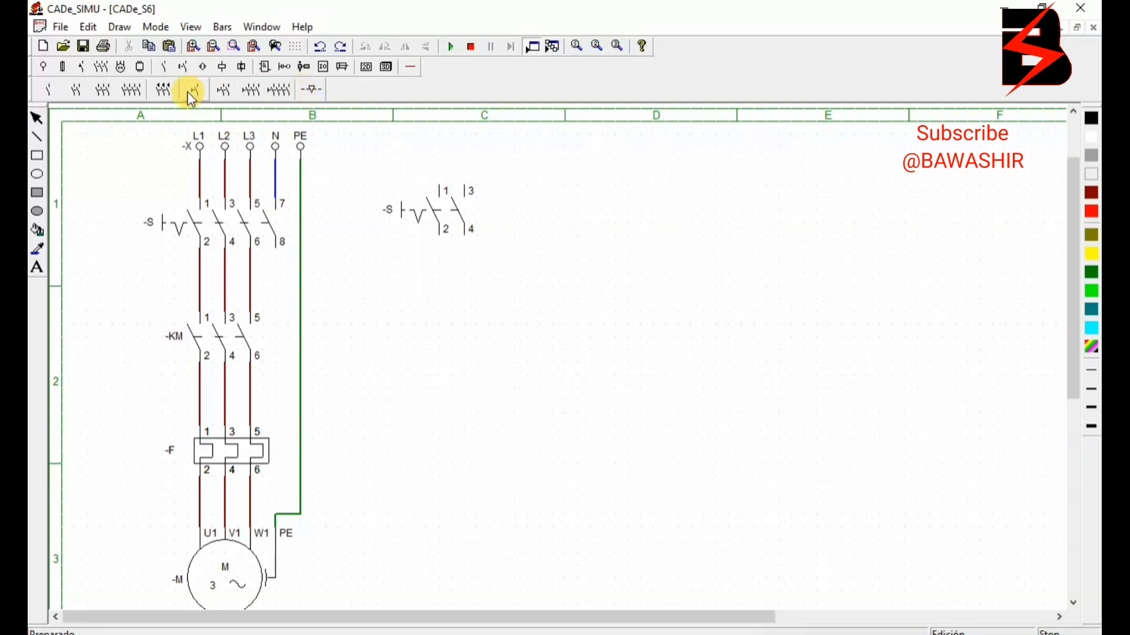
# Step: Place a normally closed auxiliary contact with terminals 11 and 12 below terminal 4 of the two-pole switch
pyautogui.click(56, 89)
pyautogui.click(171, 68)
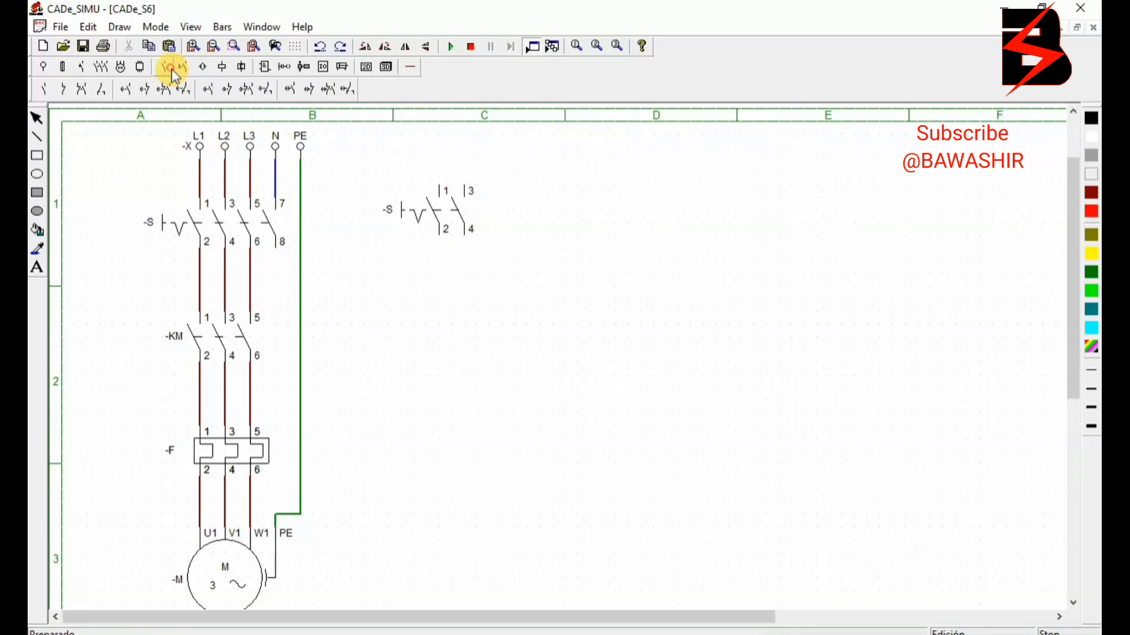
pyautogui.click(101, 90)
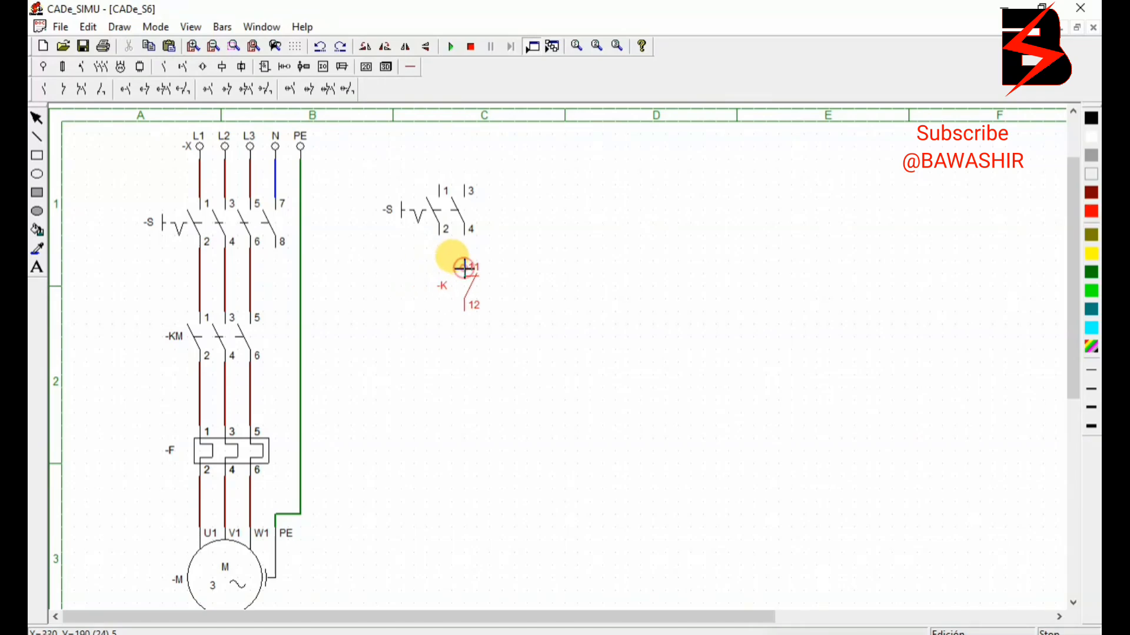
pyautogui.click(464, 268)
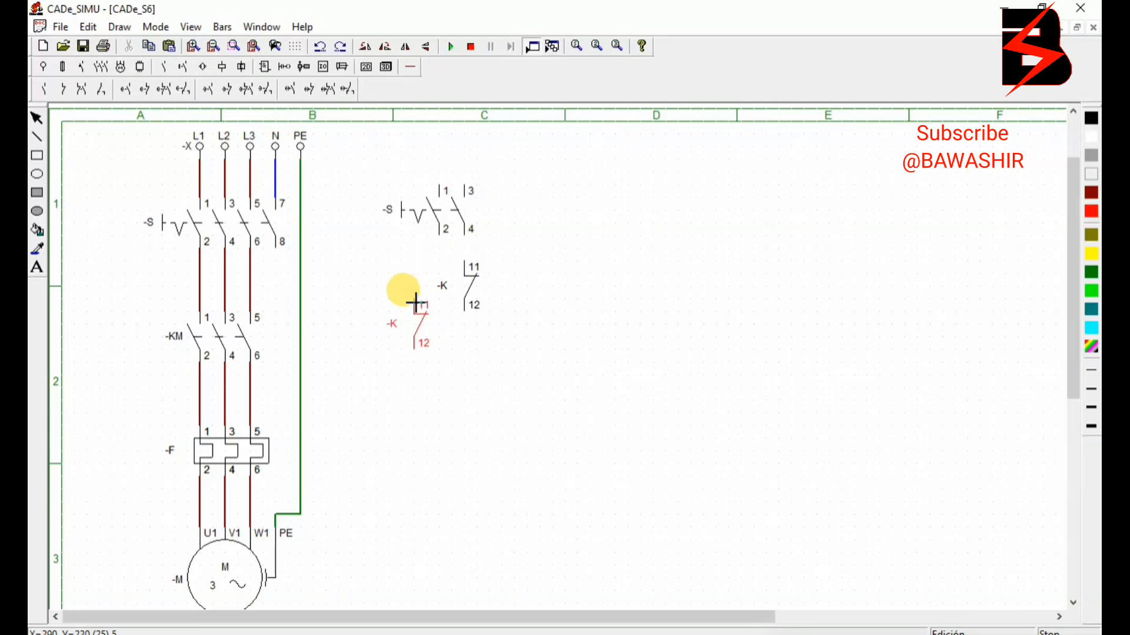
# Step: Place two normally closed pushbuttons and one normally open pushbutton in a column below the normally closed auxiliary contact
pyautogui.click(166, 70)
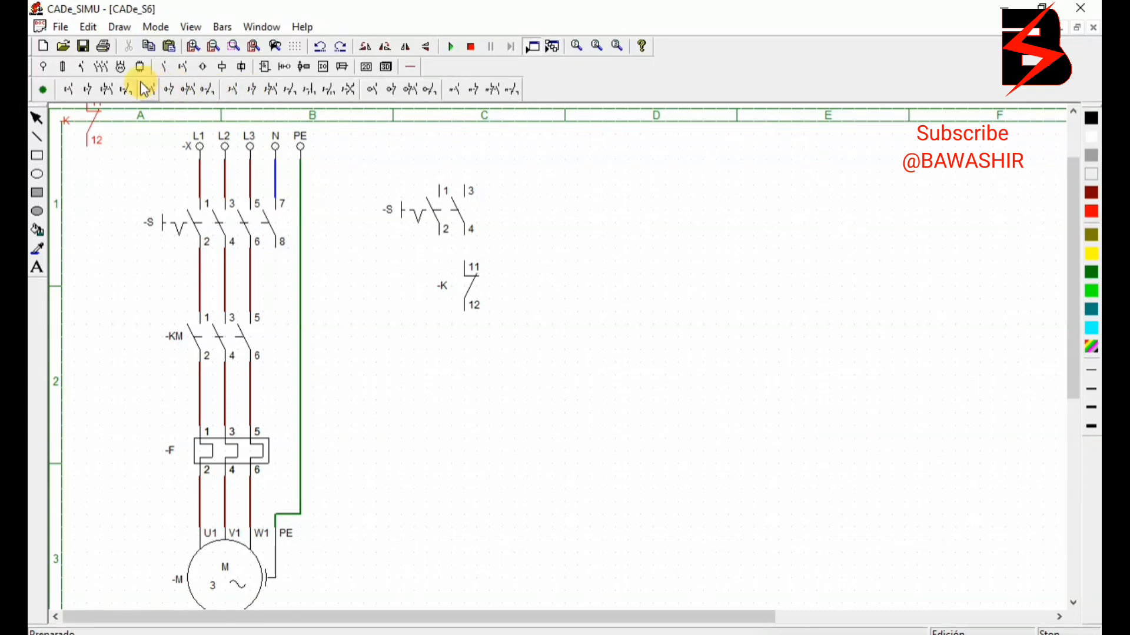
pyautogui.click(103, 88)
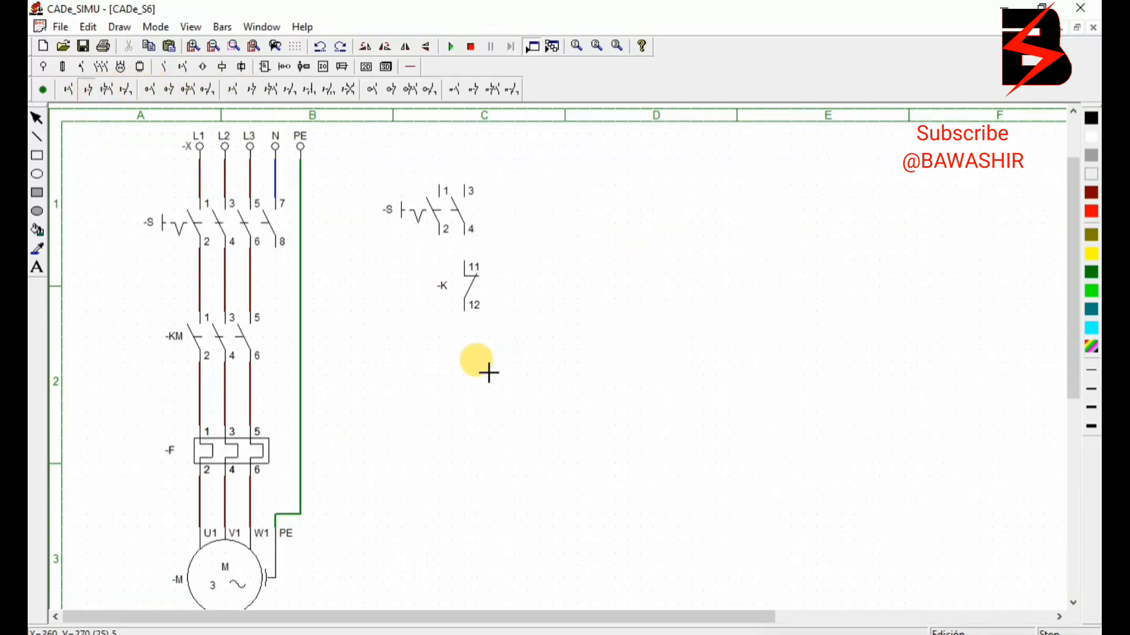
pyautogui.click(472, 345)
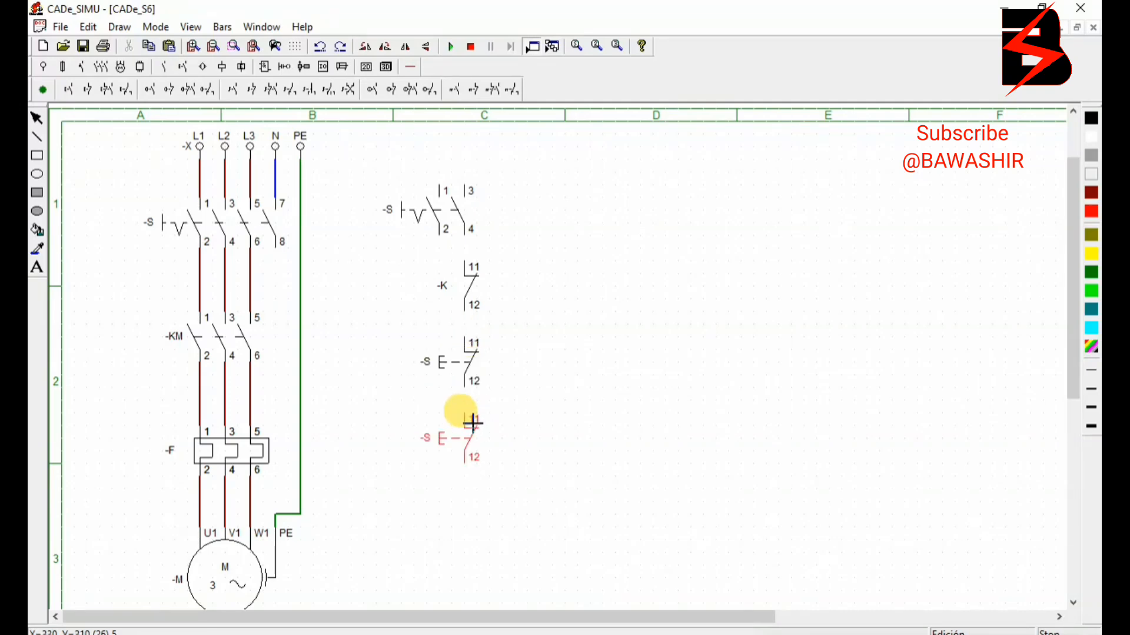
pyautogui.click(472, 422)
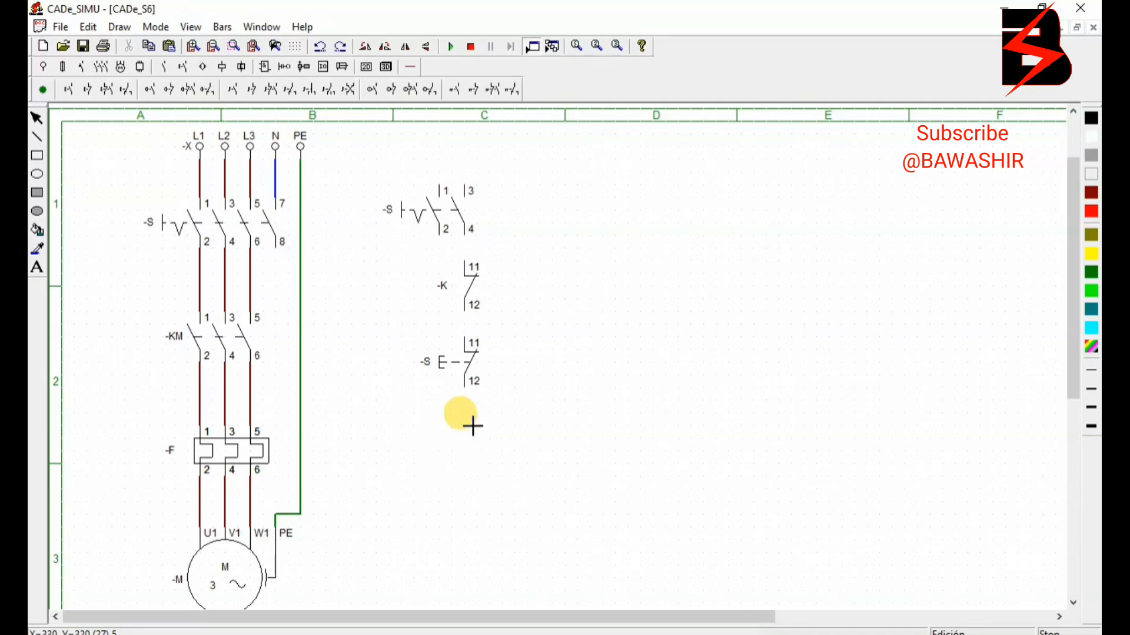
pyautogui.click(67, 90)
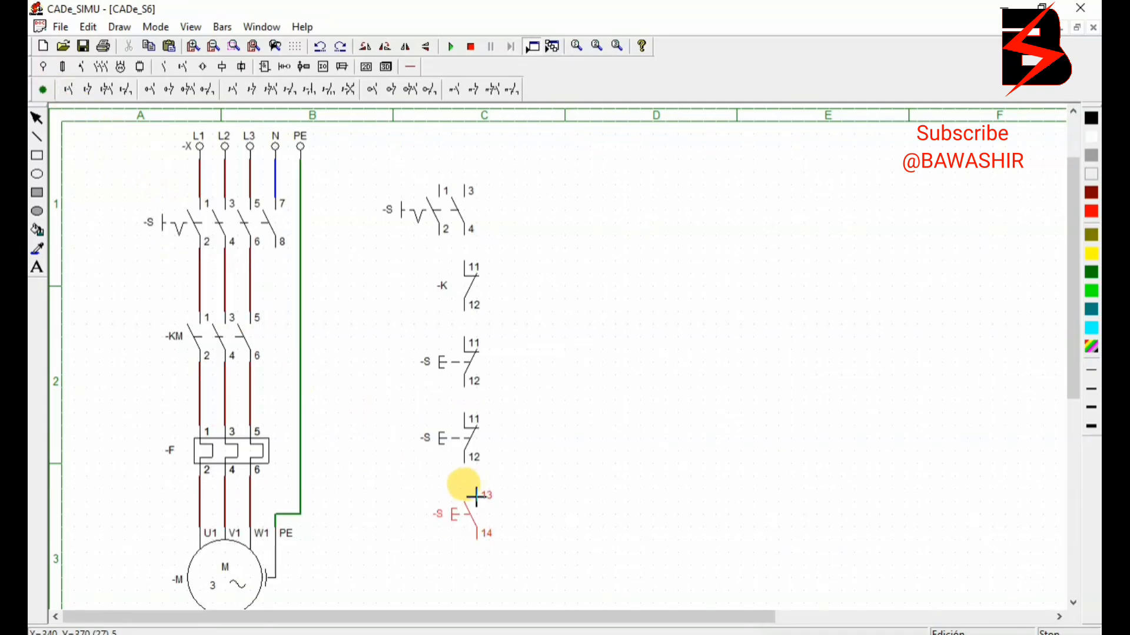
pyautogui.click(464, 497)
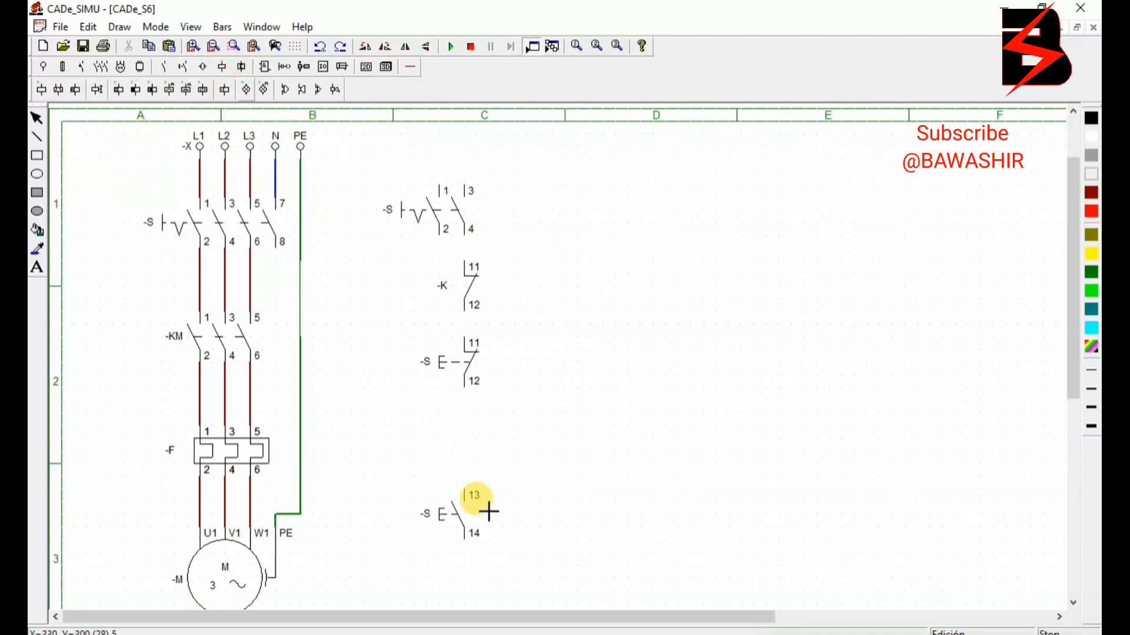
# Step: Place a coil with terminals A1 and A2 below the normally open pushbutton, and a normally open auxiliary contact beside that pushbutton
pyautogui.click(241, 66)
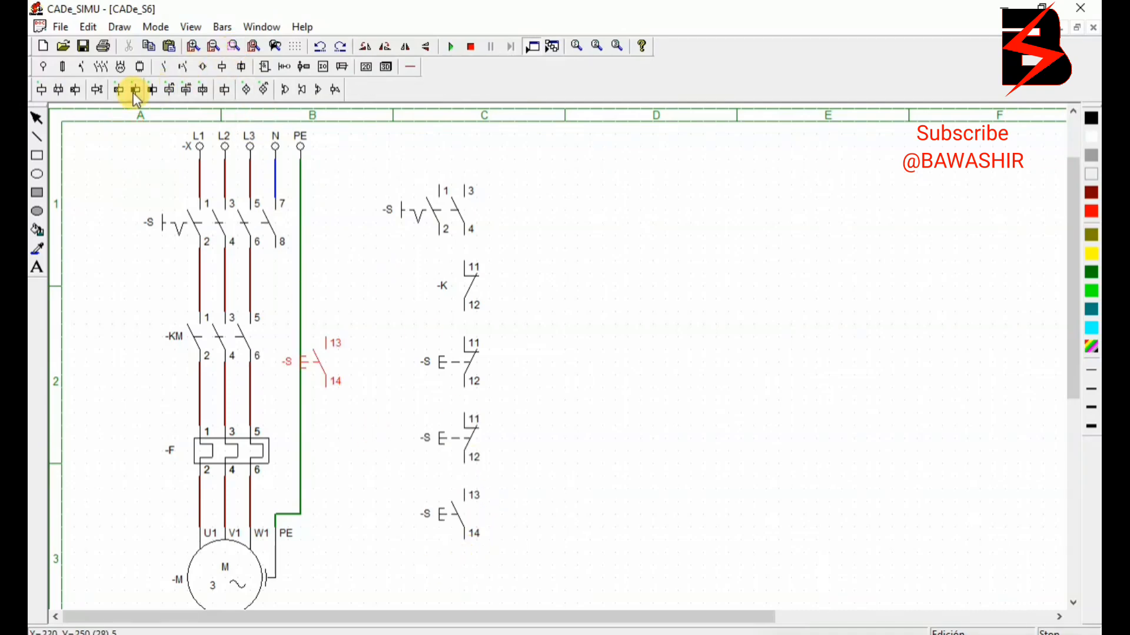
pyautogui.click(41, 89)
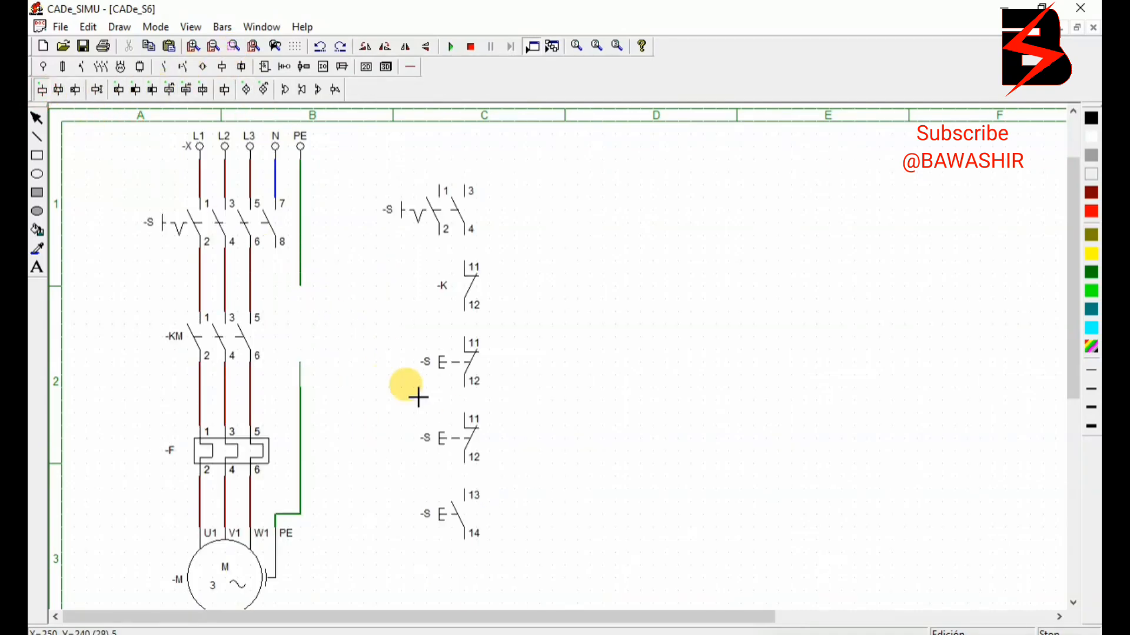
pyautogui.scroll(-1, 481, 505)
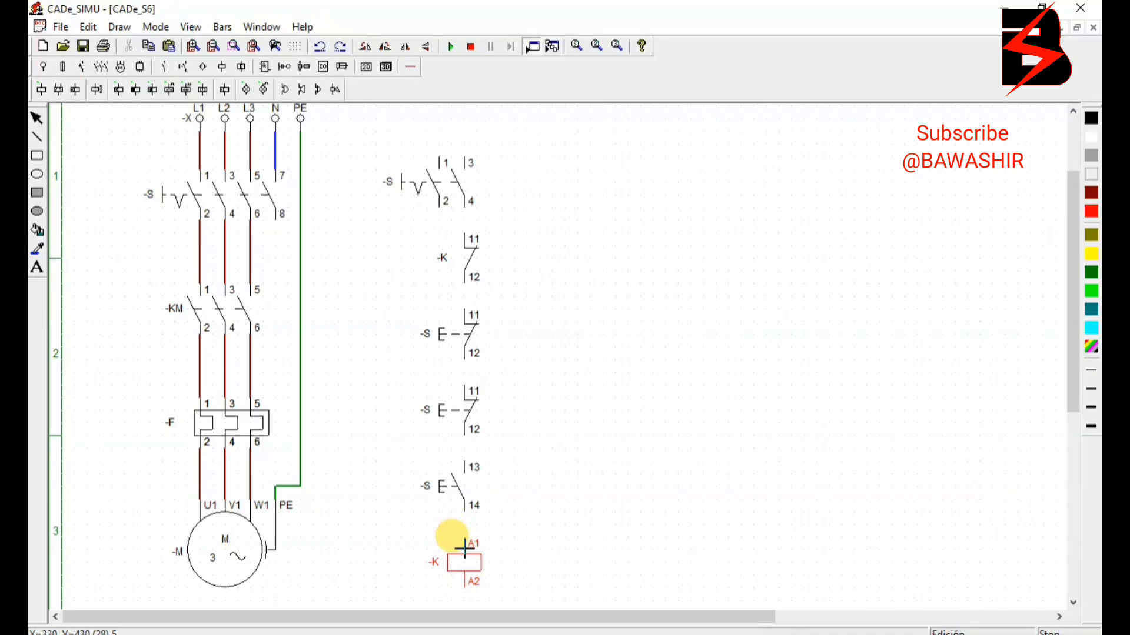
pyautogui.click(464, 548)
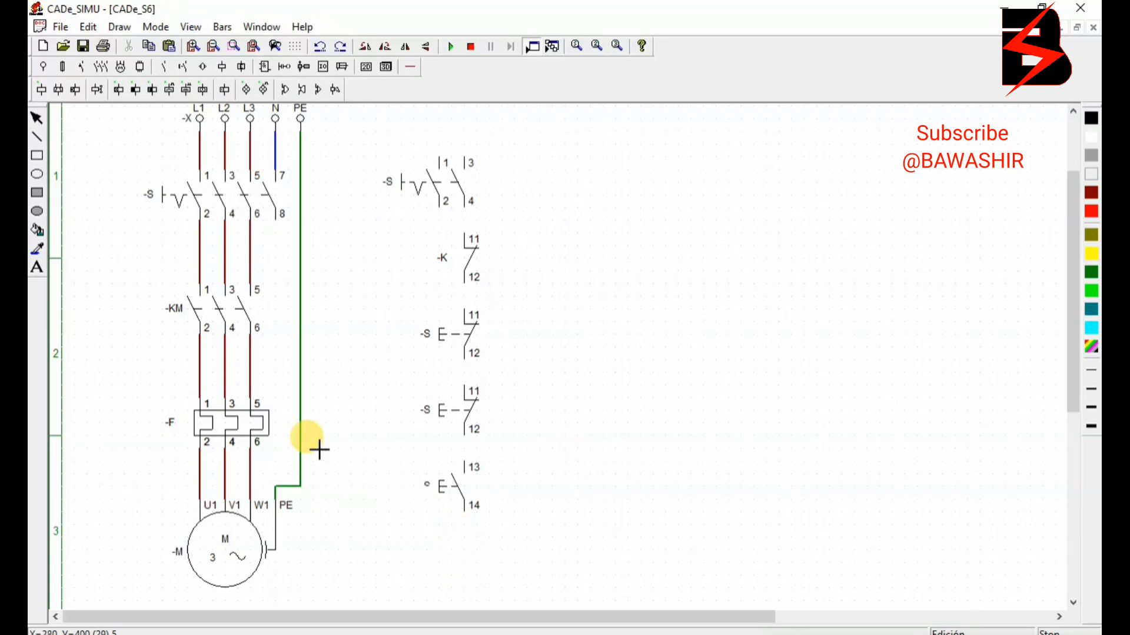
pyautogui.click(155, 67)
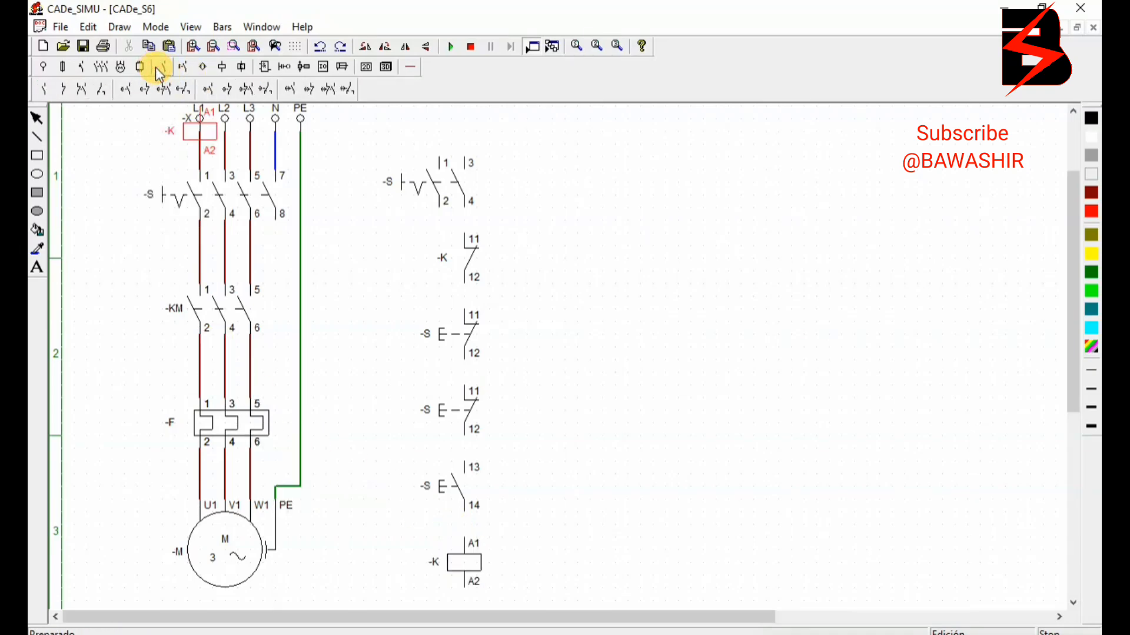
pyautogui.click(47, 90)
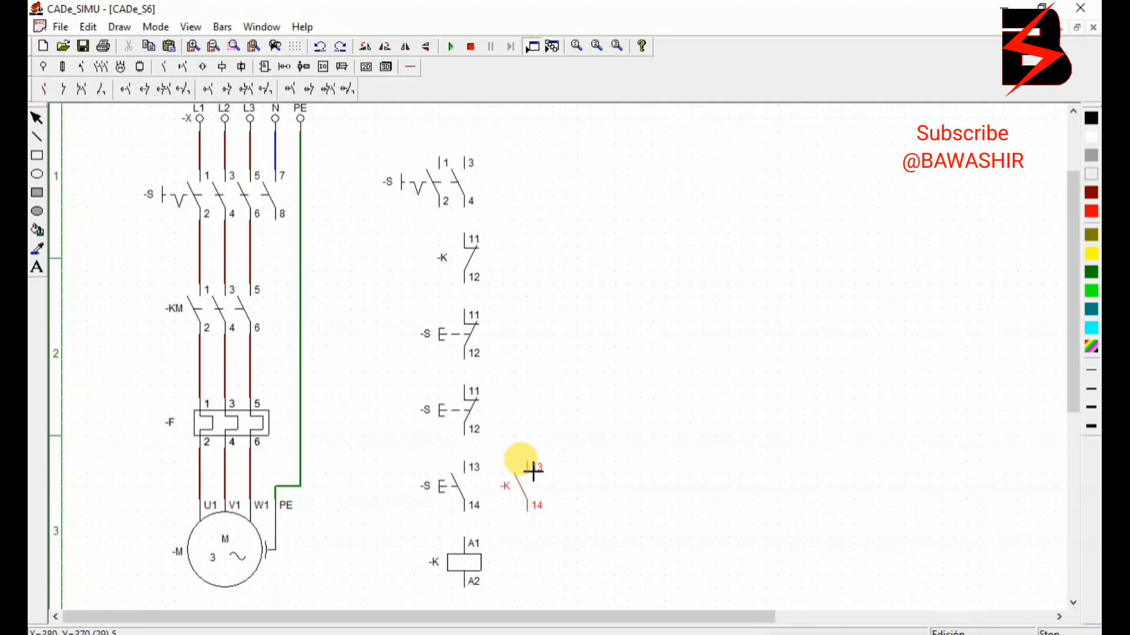
pyautogui.click(533, 471)
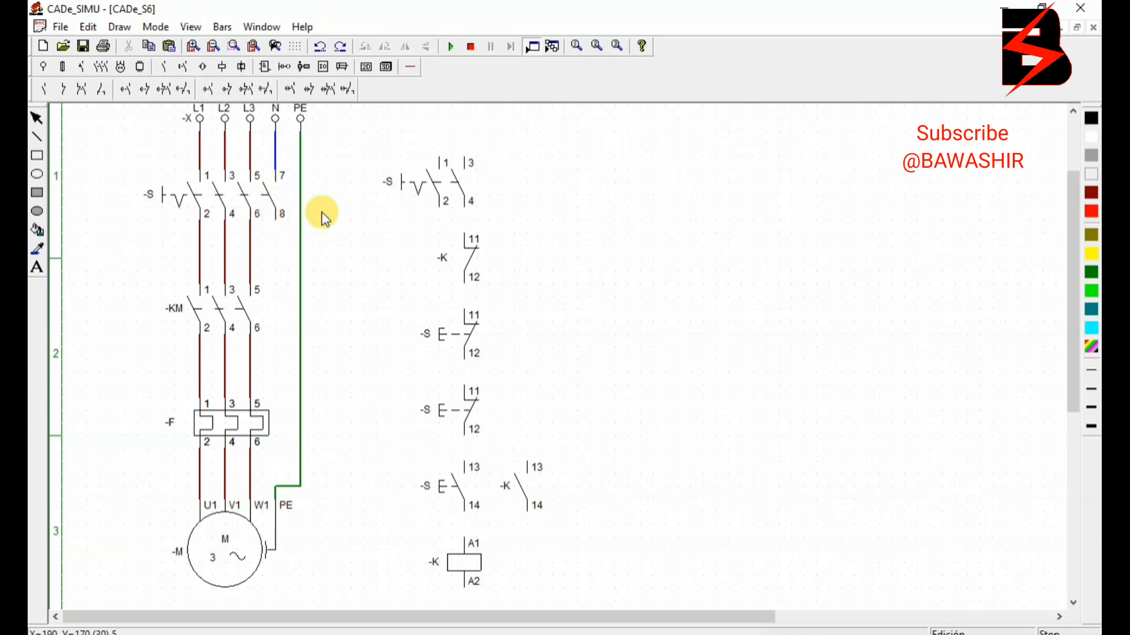
# Step: Simulate the circuit, operate the four-pole switch -S to check which components react with it, and stop the simulation
pyautogui.click(451, 47)
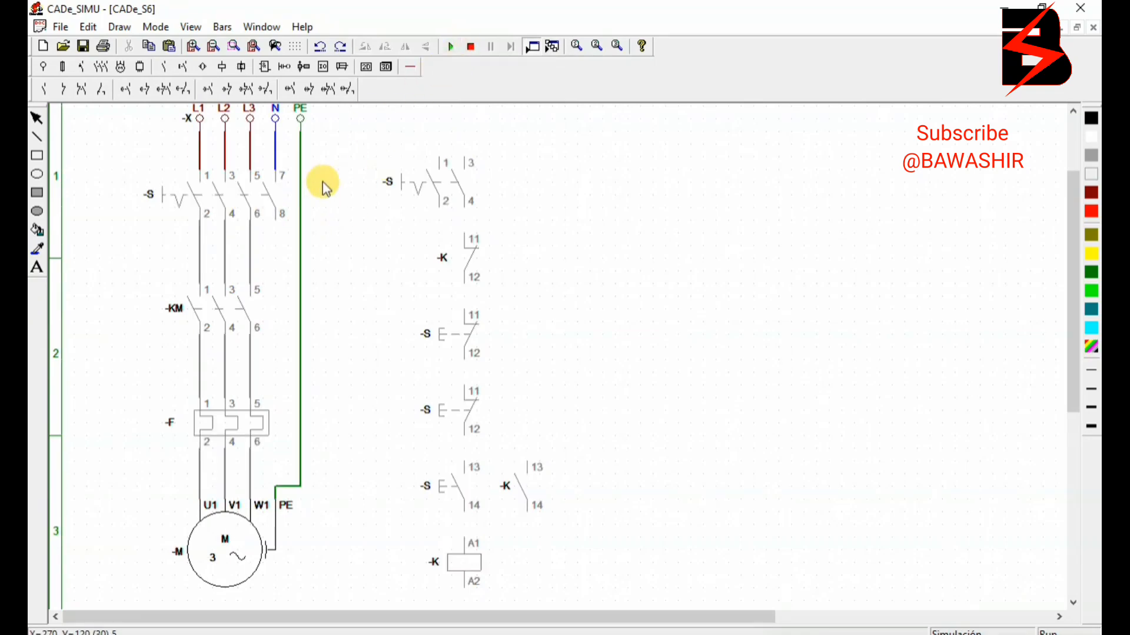
pyautogui.click(237, 198)
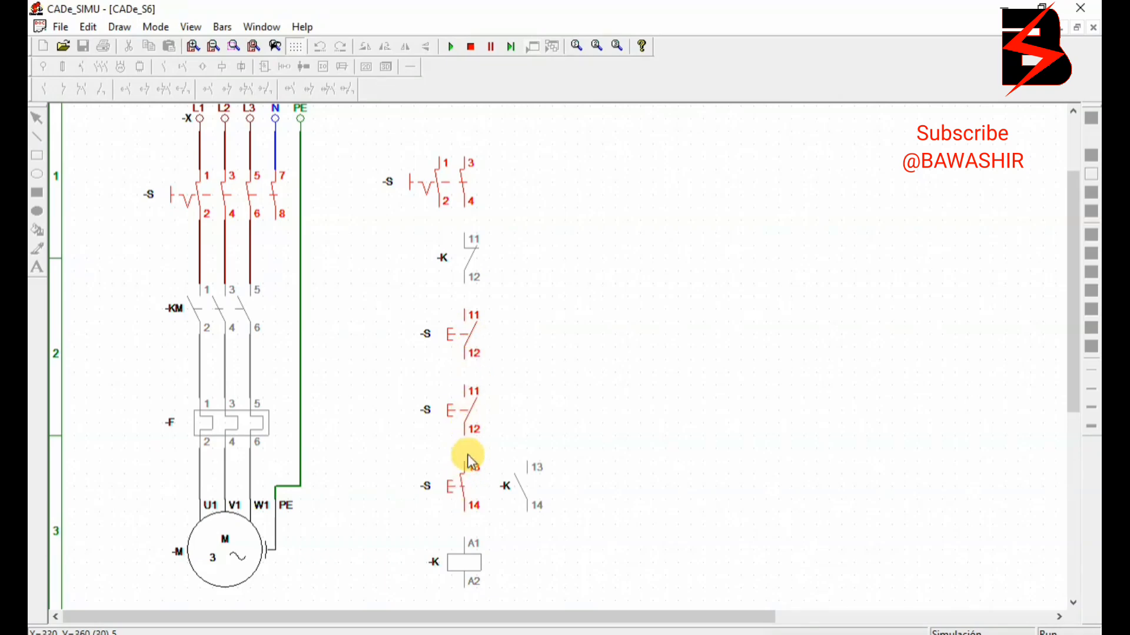
pyautogui.click(232, 195)
pyautogui.click(470, 47)
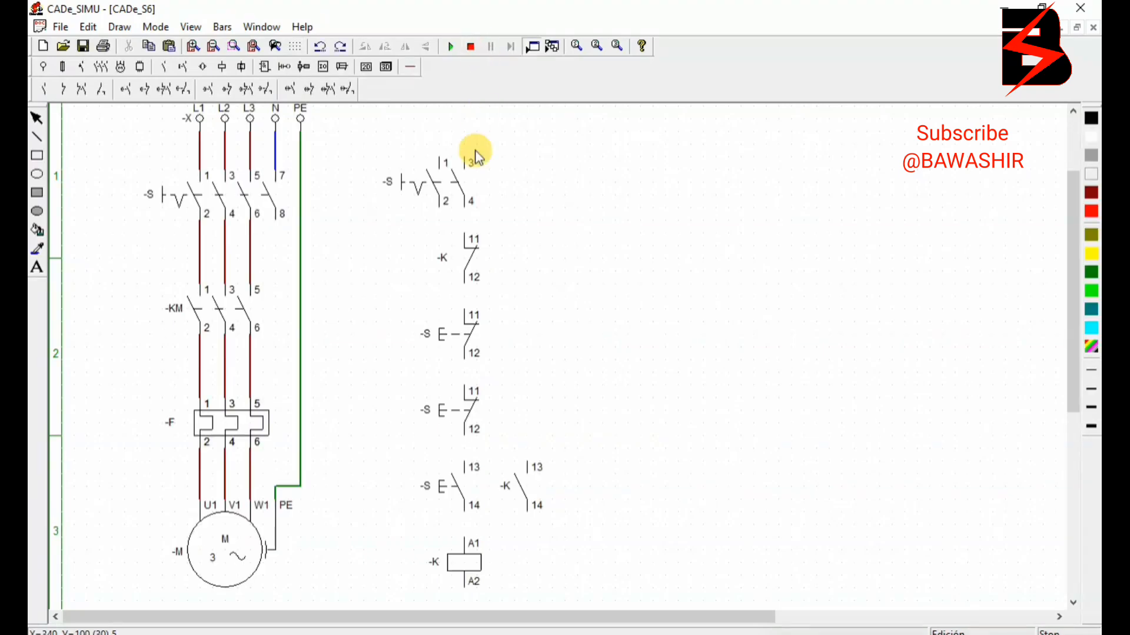
# Step: Rename the two-pole control switch as -MCB and the four-pole power switch as -MCCB
pyautogui.doubleClick(450, 186)
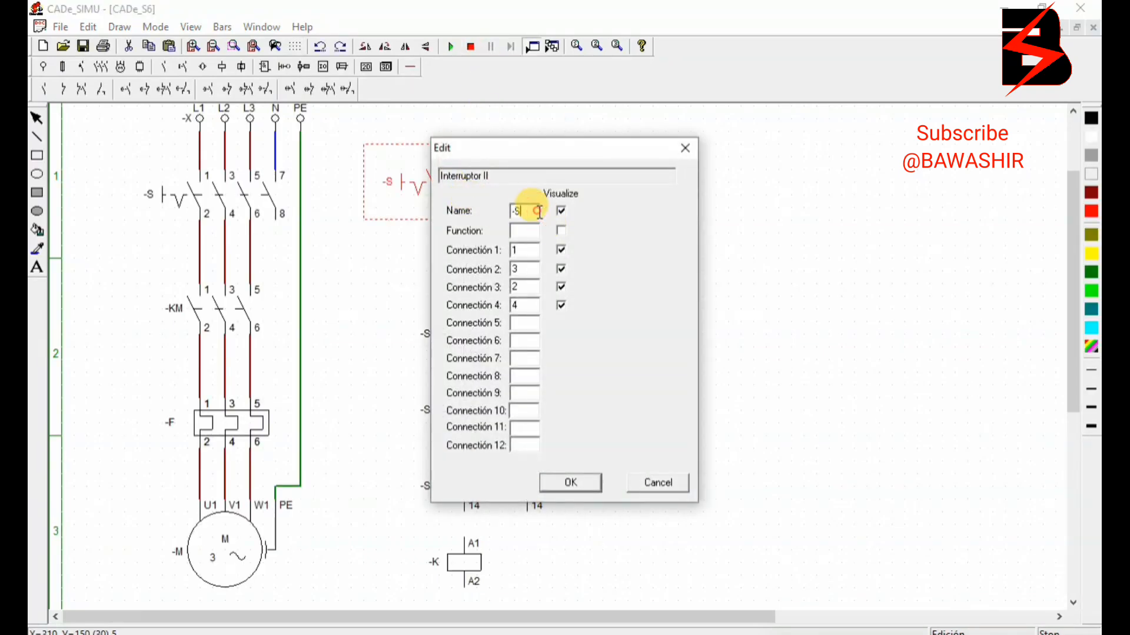
pyautogui.write('2')
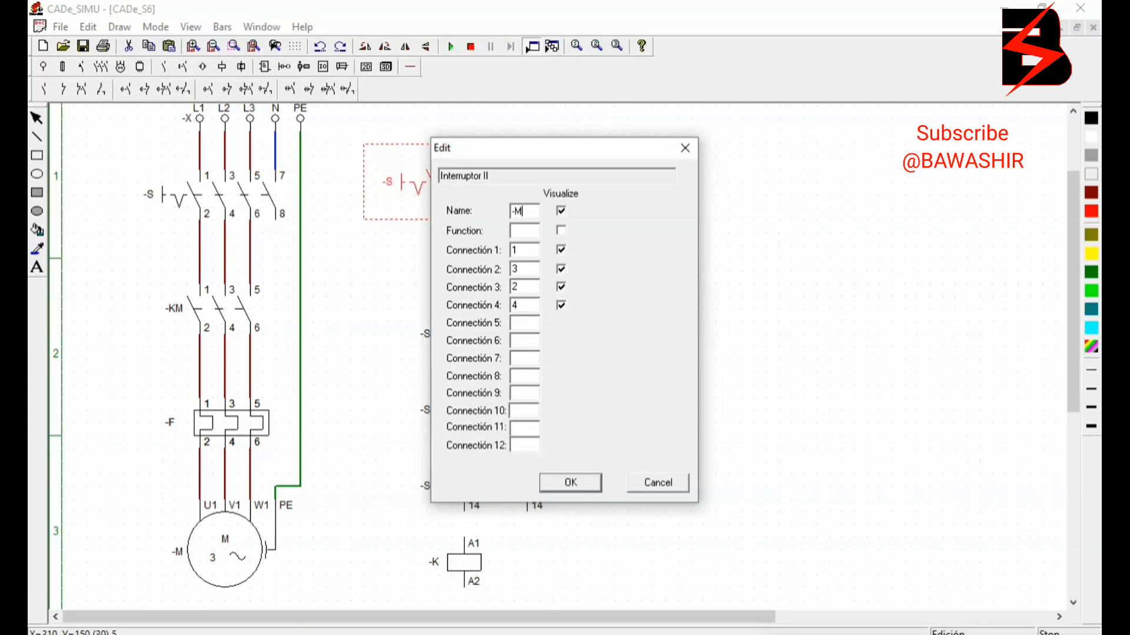
pyautogui.click(570, 481)
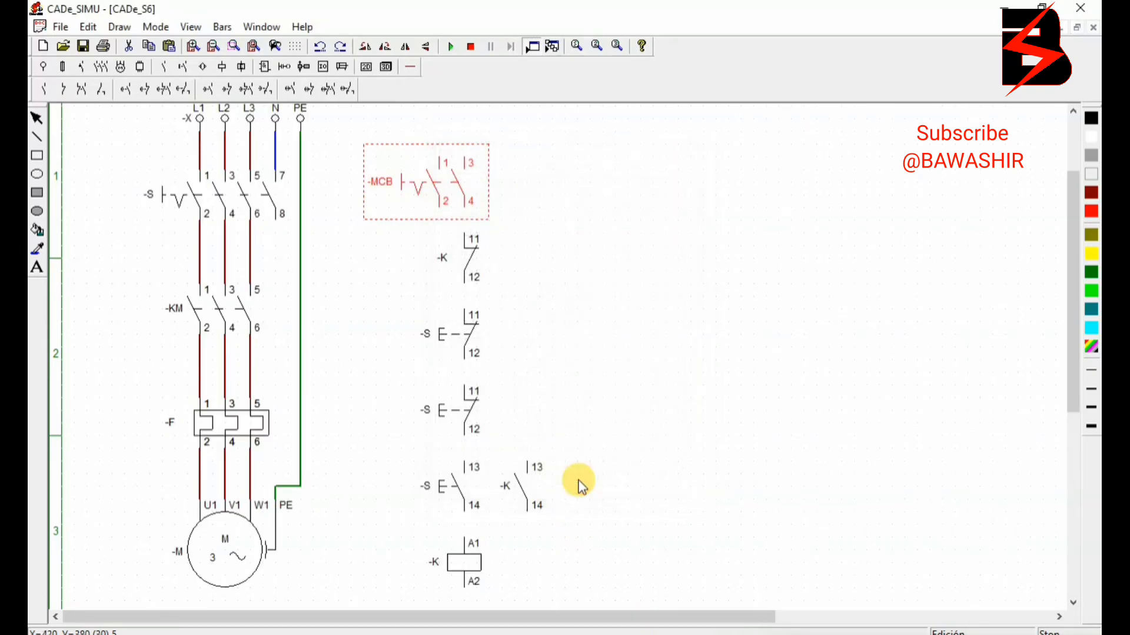
pyautogui.doubleClick(243, 206)
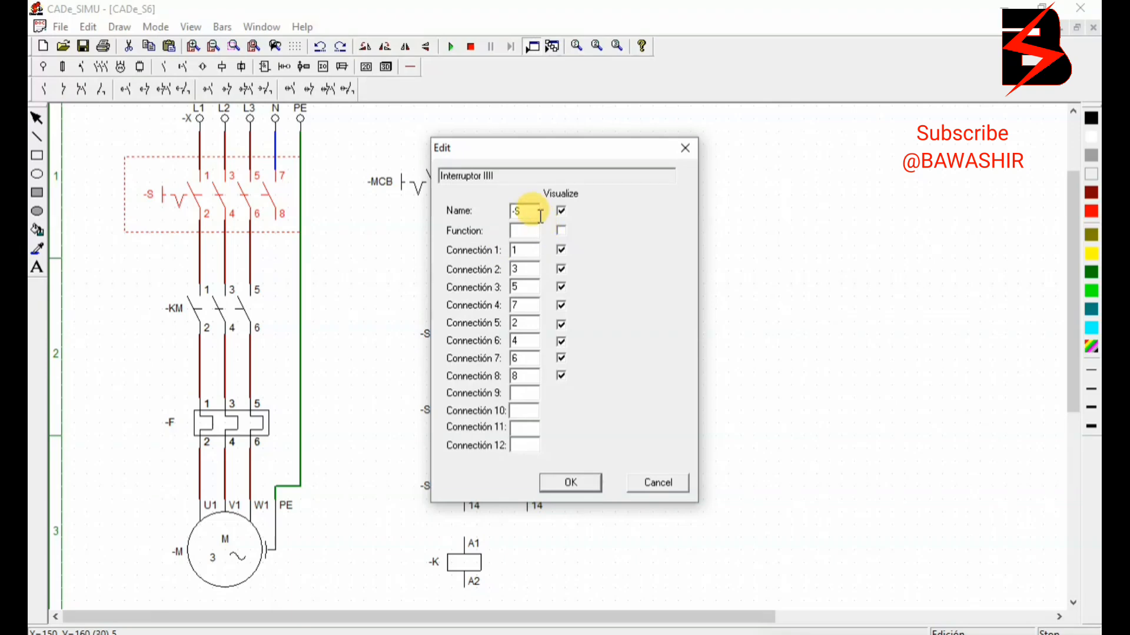
pyautogui.click(539, 216)
pyautogui.write('MCCB')
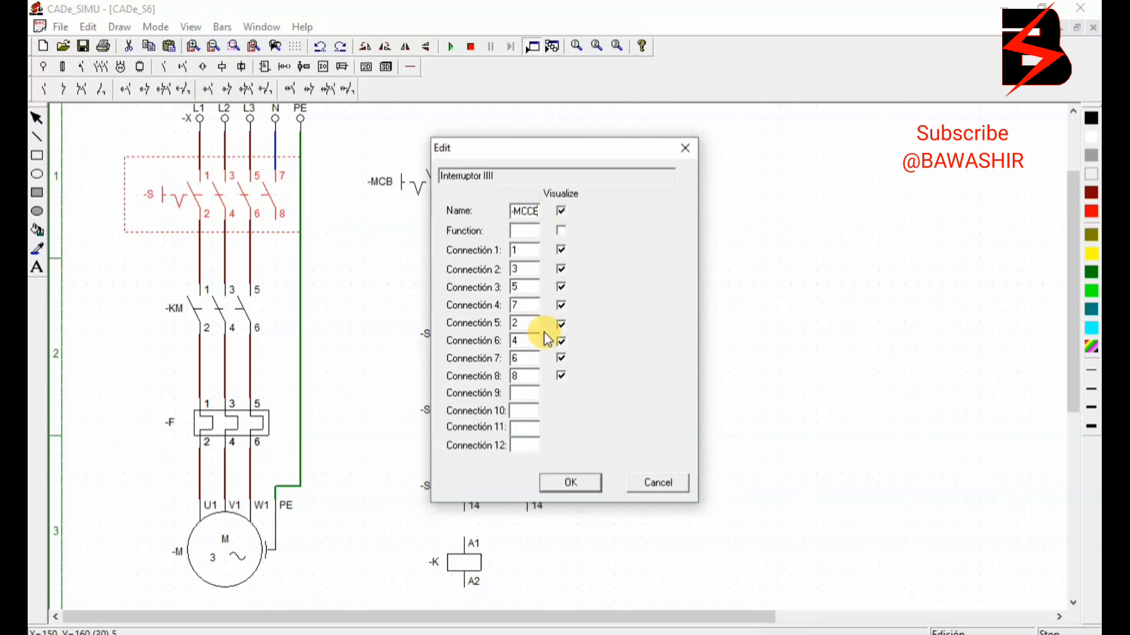
pyautogui.click(580, 477)
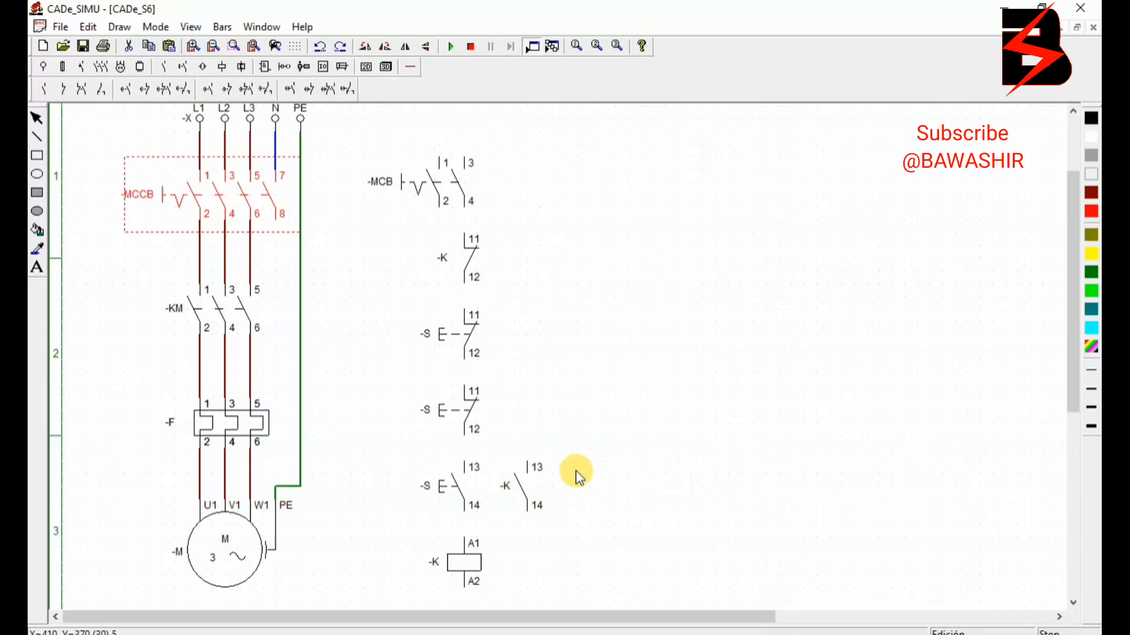
# Step: Rename the normally closed auxiliary contact below the -MCB switch as -TH
pyautogui.click(465, 262)
pyautogui.doubleClick(465, 263)
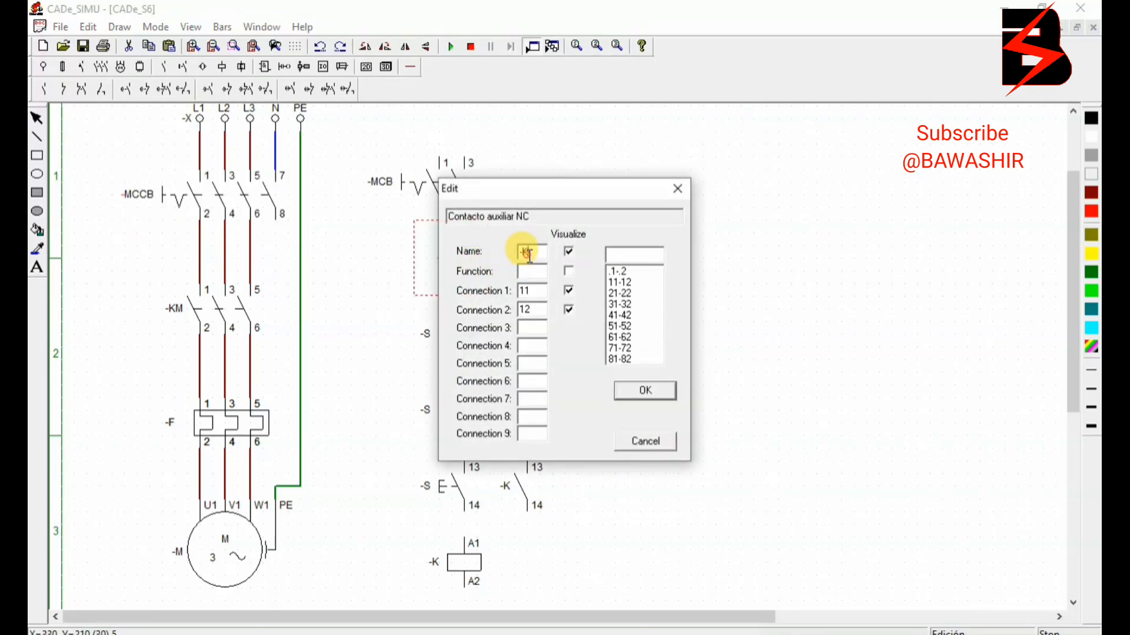
pyautogui.write('TH')
pyautogui.click(643, 397)
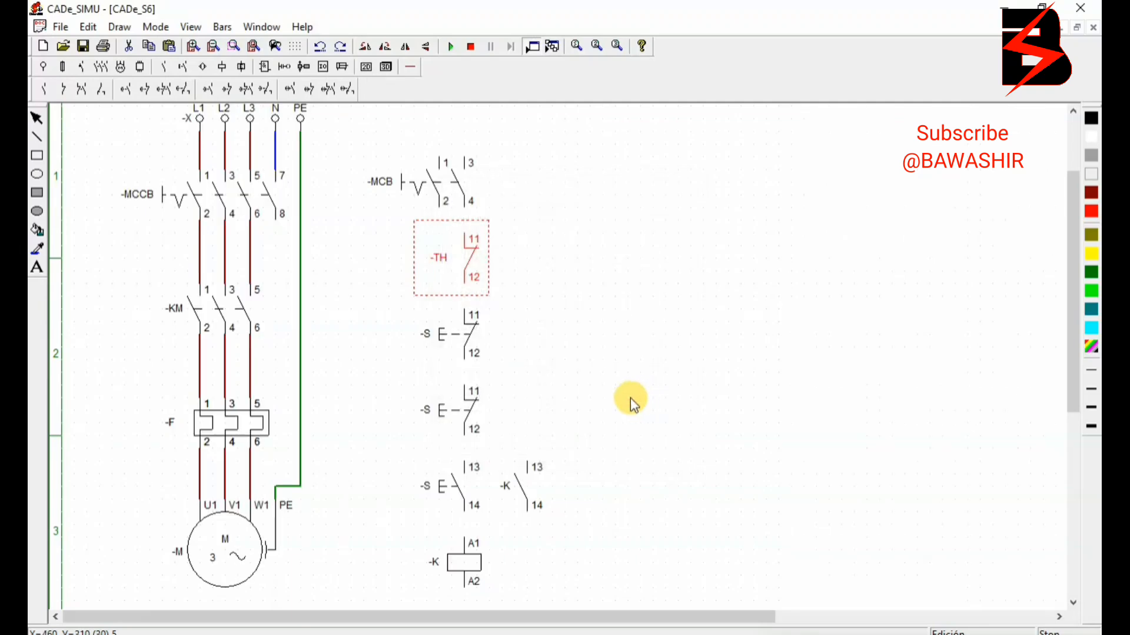
# Step: Rename the thermal overload relay in the power circuit as -TH
pyautogui.click(235, 426)
pyautogui.doubleClick(237, 428)
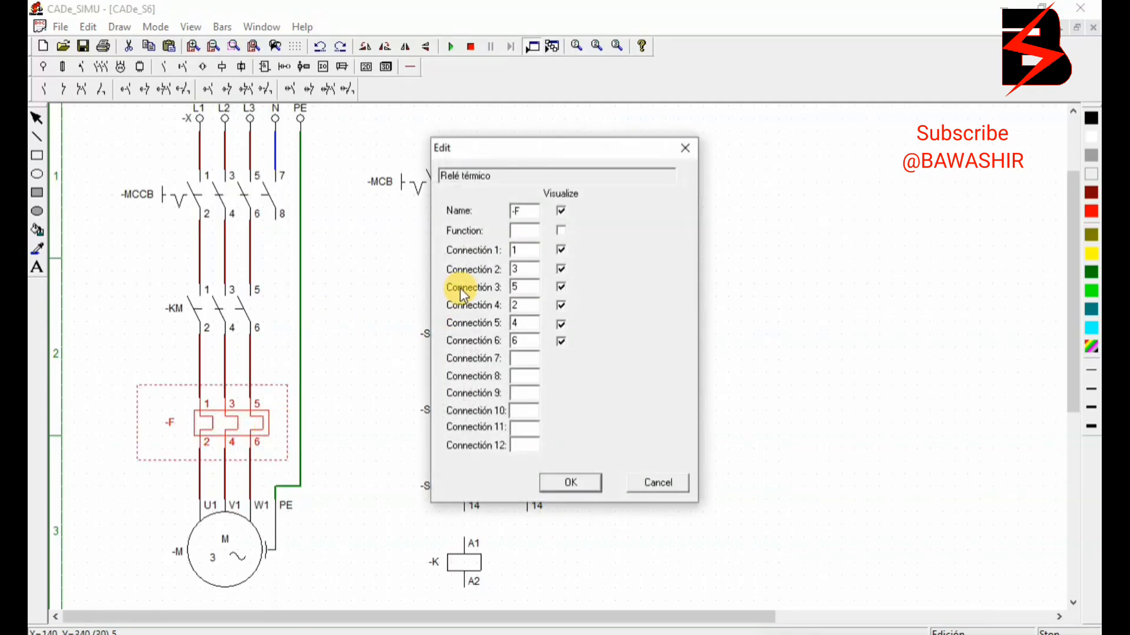
pyautogui.click(529, 213)
pyautogui.press('BackSpace')
pyautogui.write('TH')
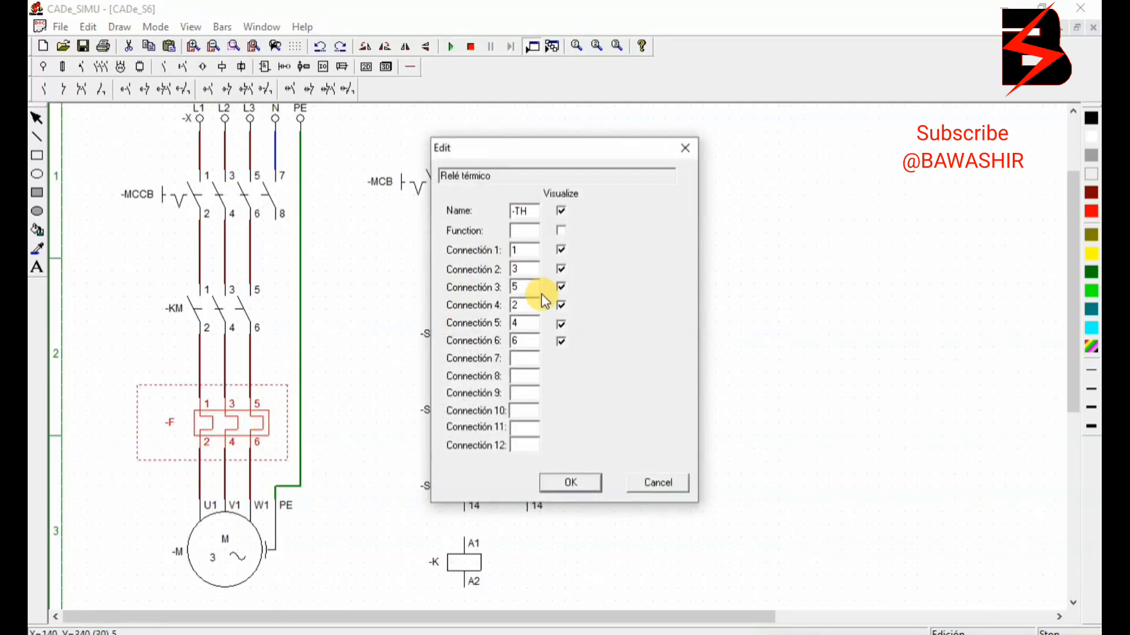
pyautogui.click(571, 481)
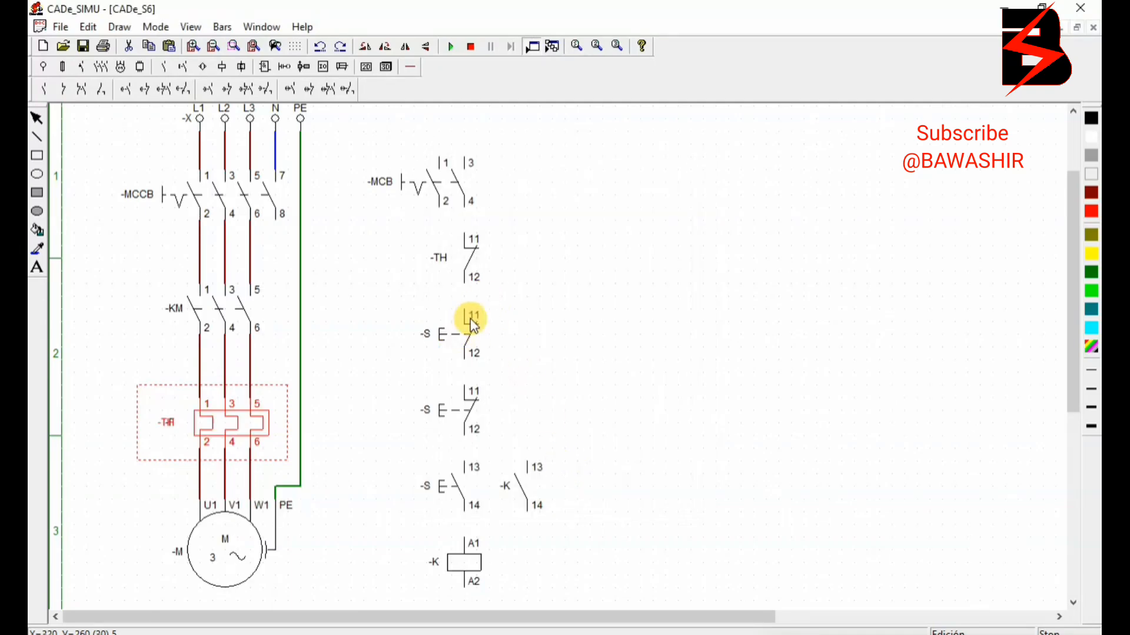
# Step: Rename the normally closed pushbutton directly below the -TH contact as -EM
pyautogui.doubleClick(468, 349)
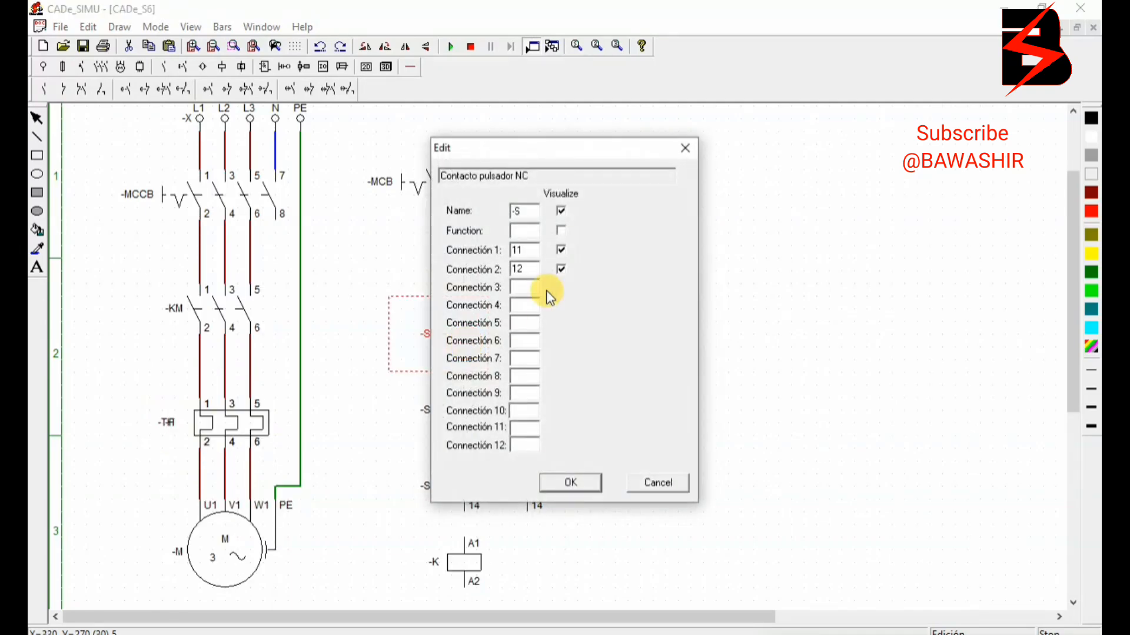
pyautogui.click(534, 207)
pyautogui.press('BackSpace')
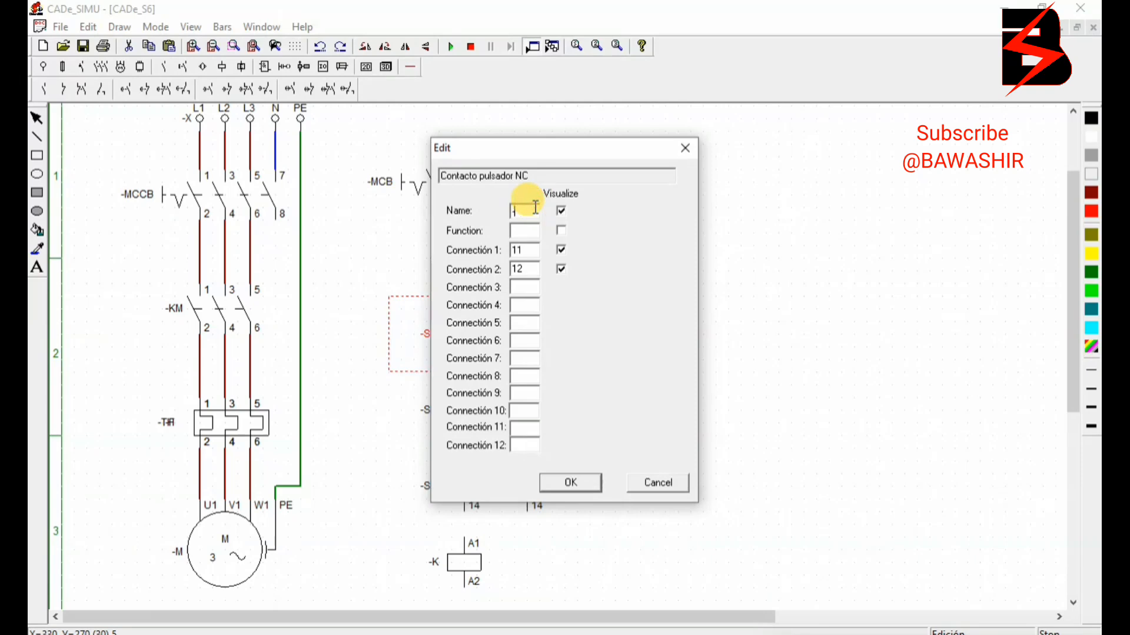
pyautogui.write('EM')
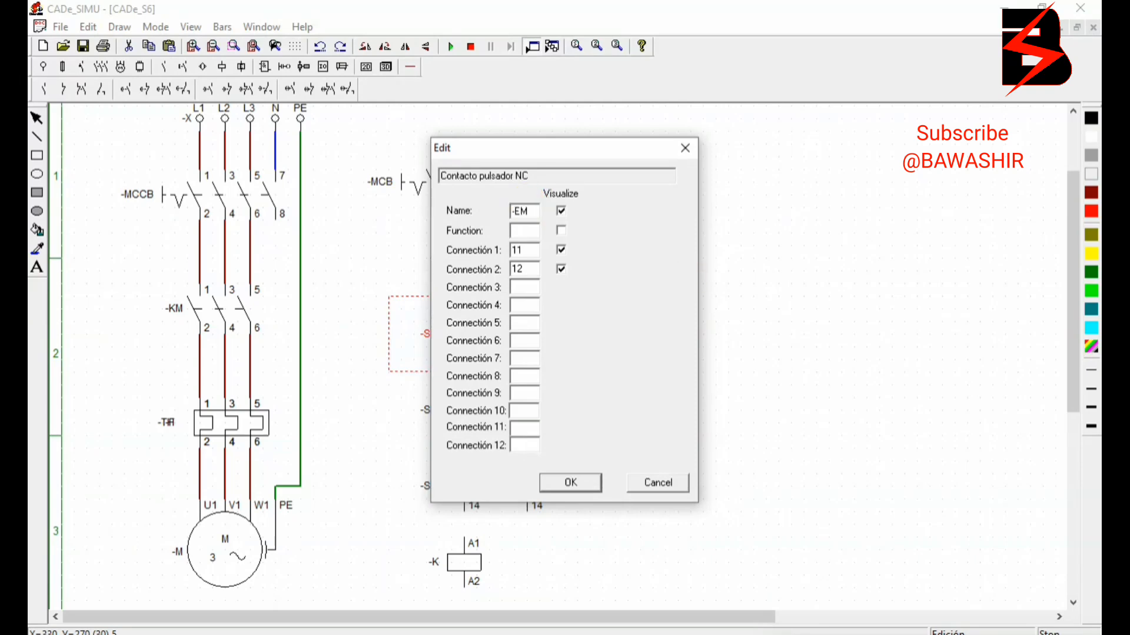
pyautogui.click(595, 484)
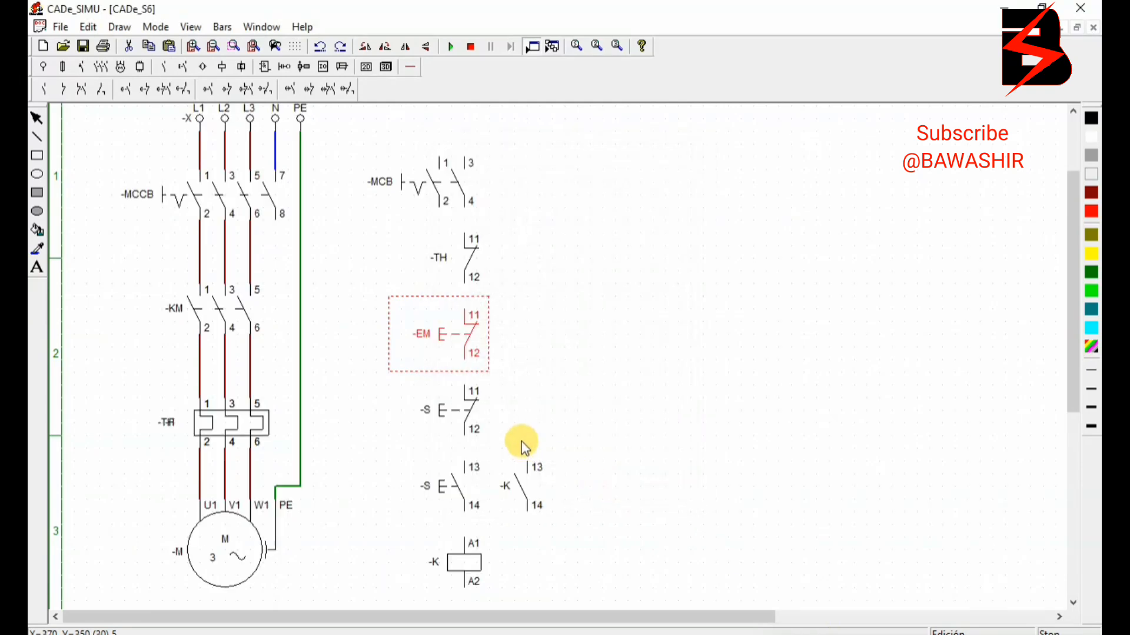
# Step: Rename the remaining normally closed pushbutton as -STOP and the normally open pushbutton as -STAT
pyautogui.doubleClick(462, 419)
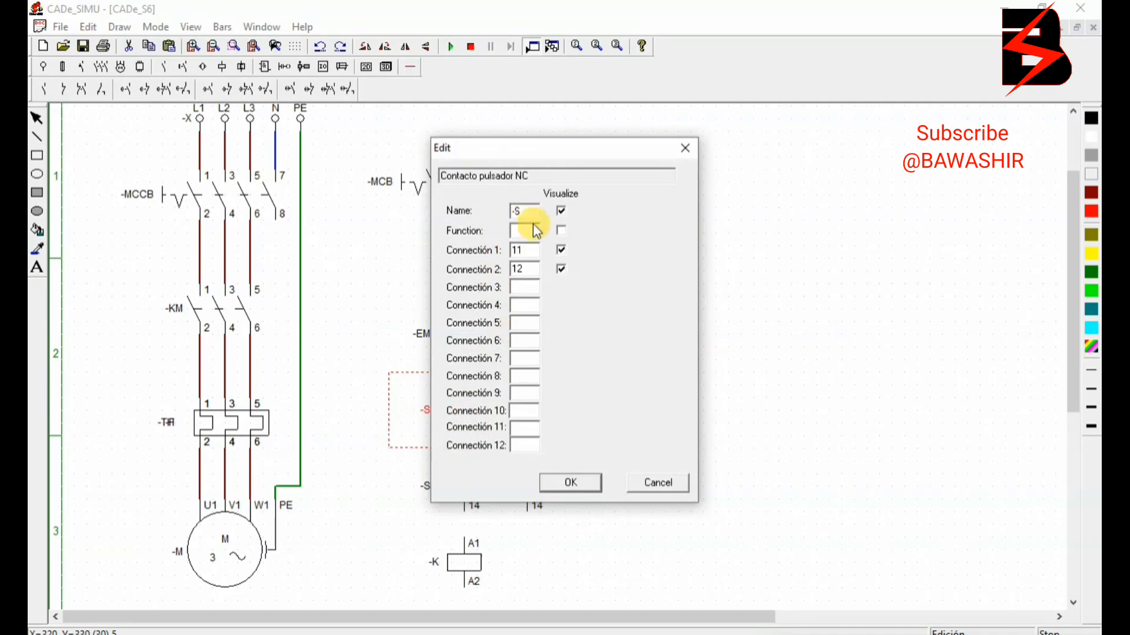
pyautogui.write('TOP')
pyautogui.click(587, 484)
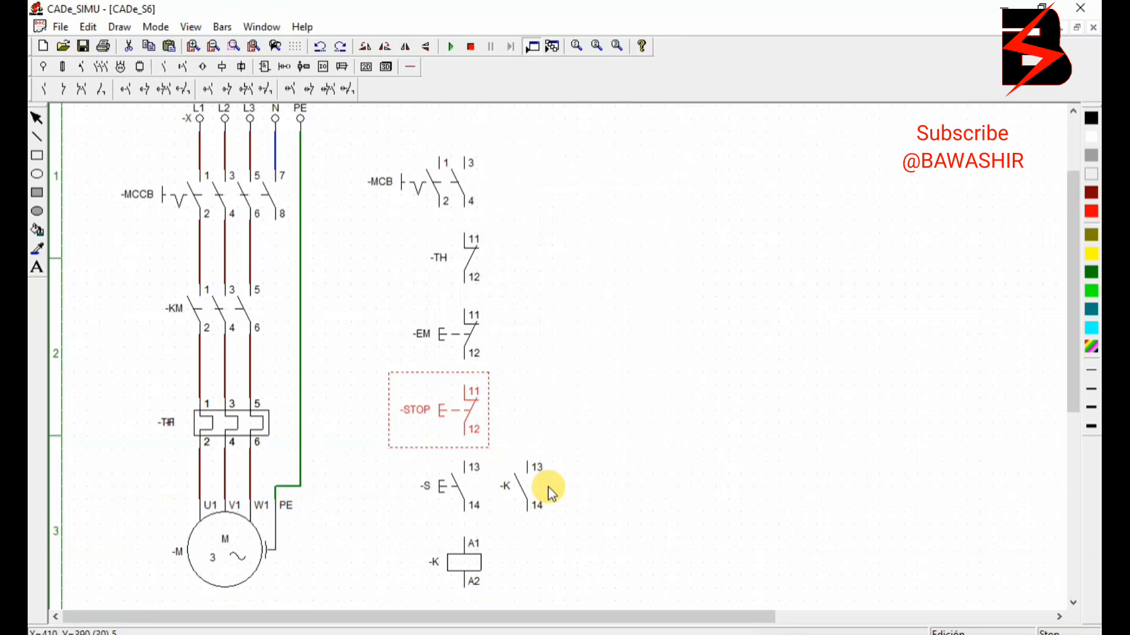
pyautogui.doubleClick(463, 500)
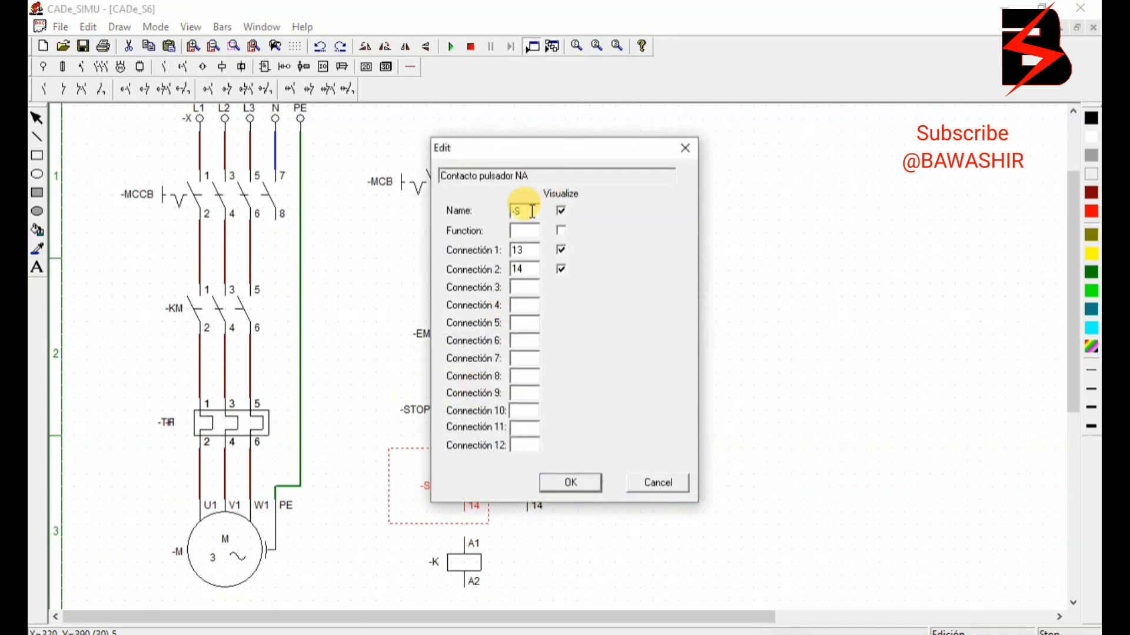
pyautogui.write('TAT')
pyautogui.click(584, 481)
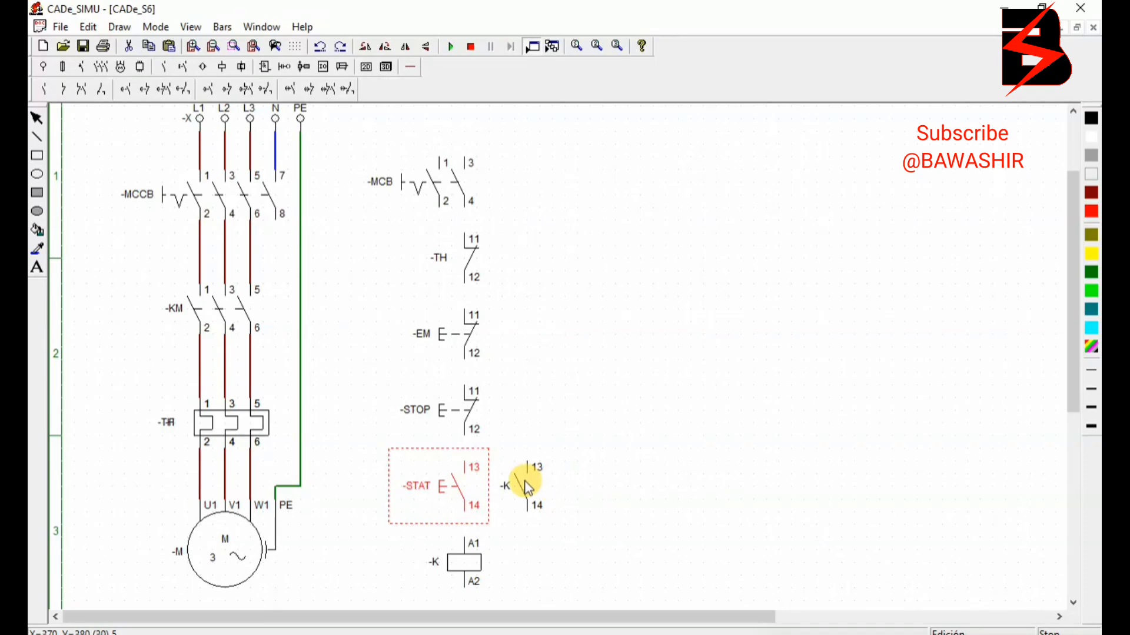
# Step: Rename the normally open auxiliary contact beside -STAT and the coil in the control circuit as -KM
pyautogui.doubleClick(527, 487)
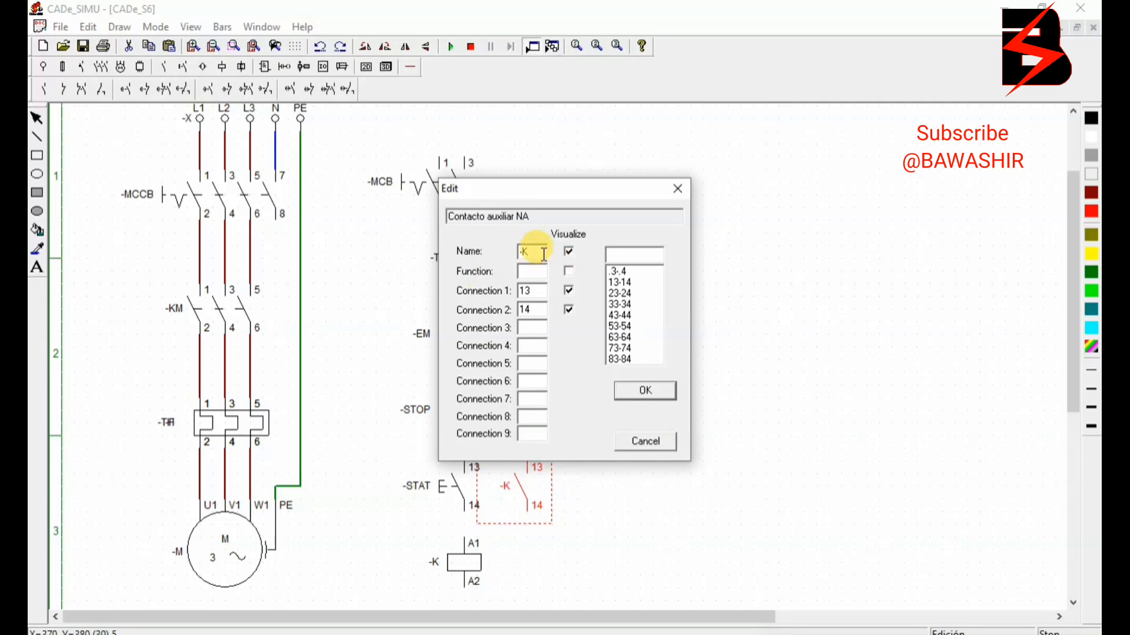
pyautogui.write('M')
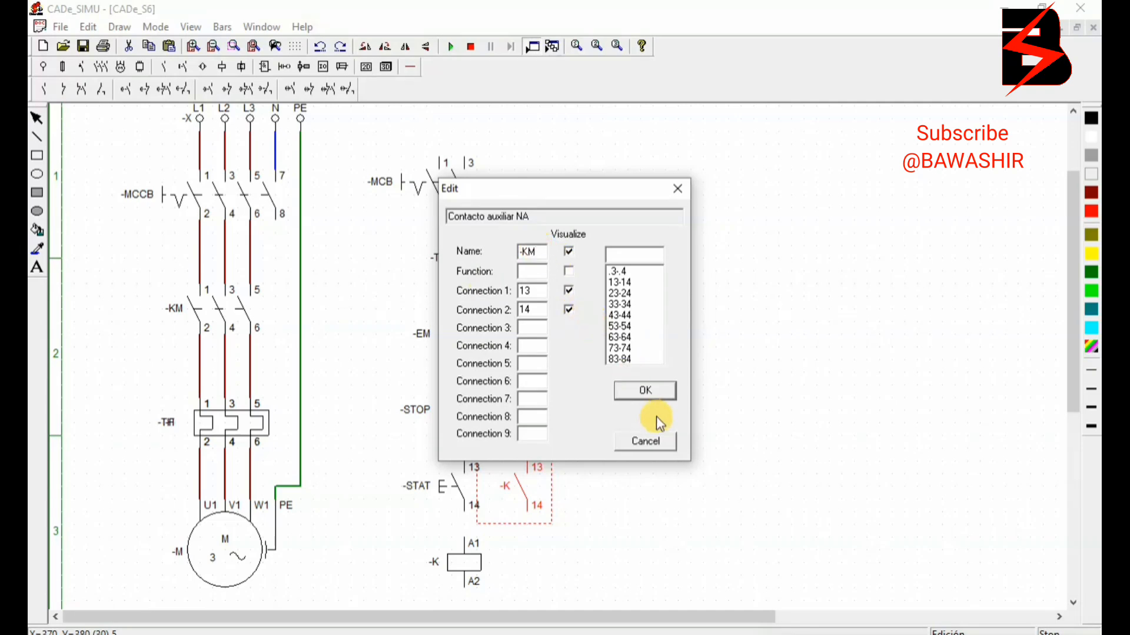
pyautogui.click(646, 390)
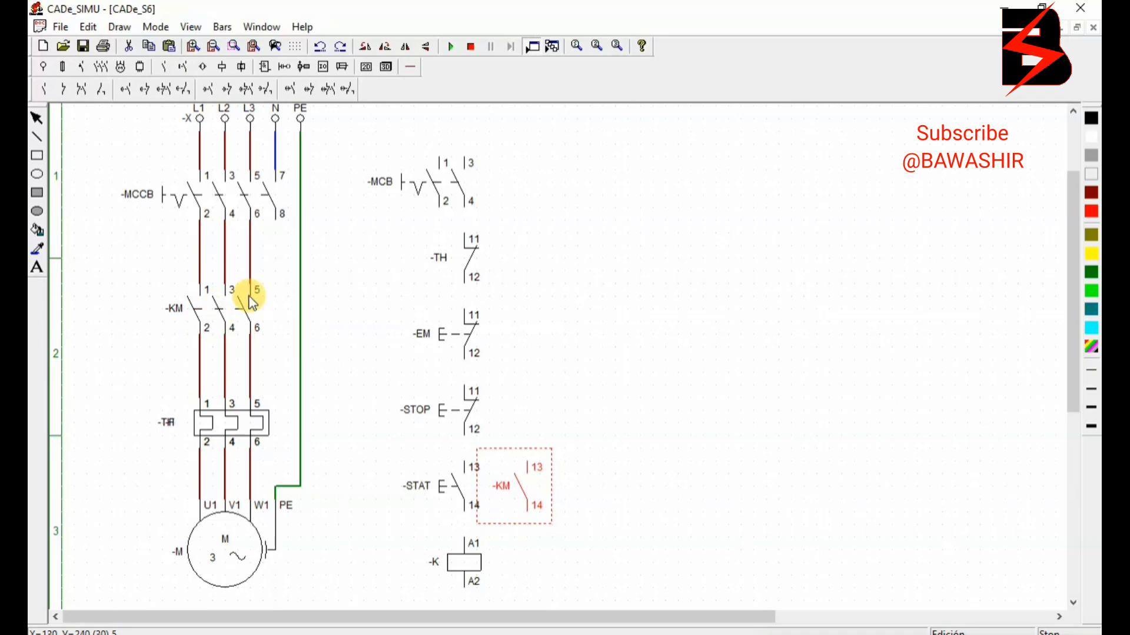
pyautogui.doubleClick(458, 566)
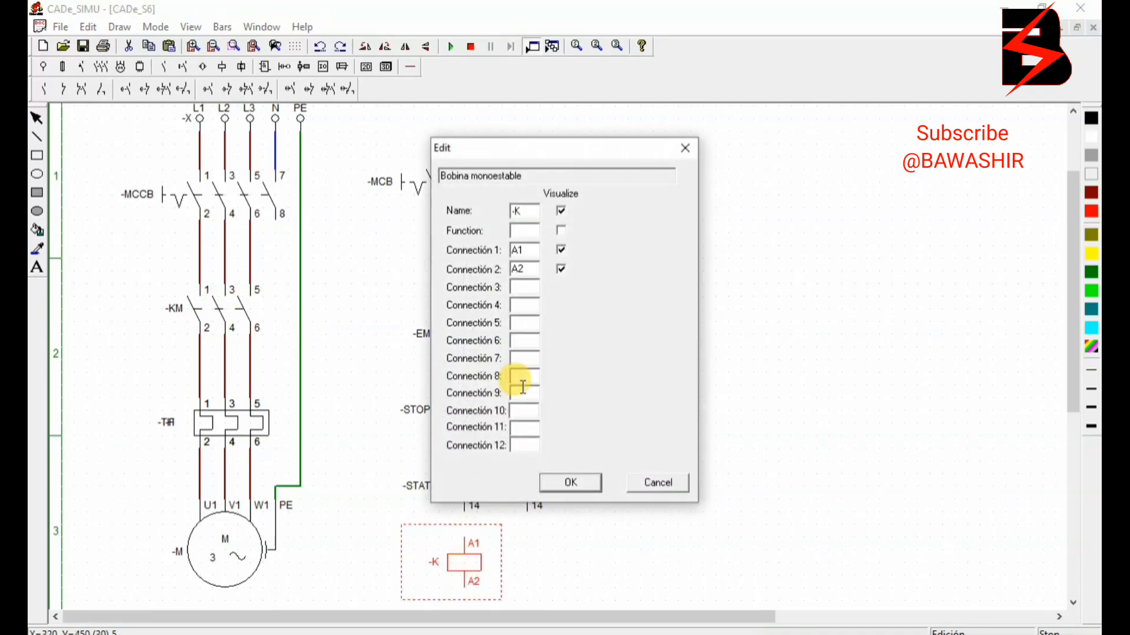
pyautogui.click(533, 212)
pyautogui.write('M')
pyautogui.click(593, 484)
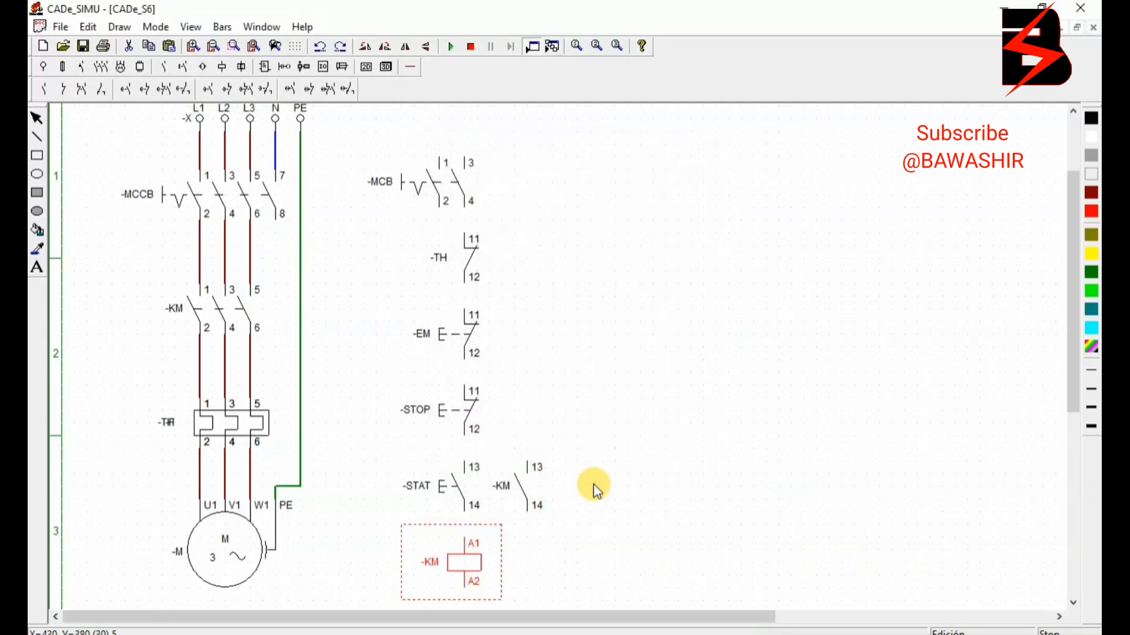
pyautogui.click(527, 406)
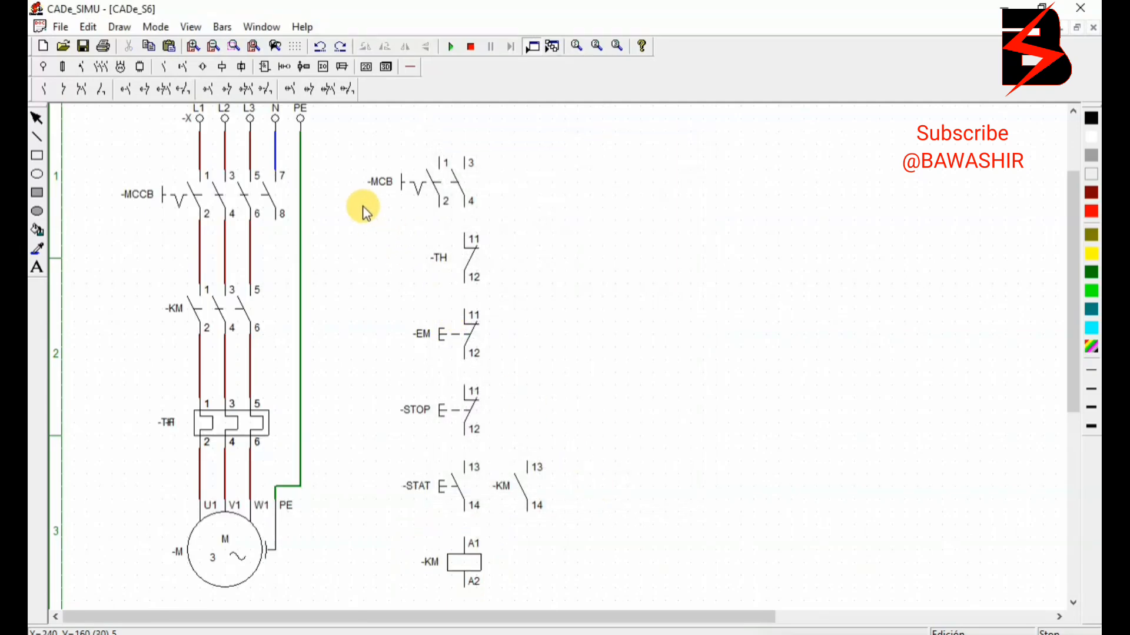
# Step: Wire phase conductors from -MCB terminal 4 through -TH, -EM and -STOP to the parallel -STAT and -KM contacts and on to coil terminal A1
pyautogui.scroll(1, 355, 159)
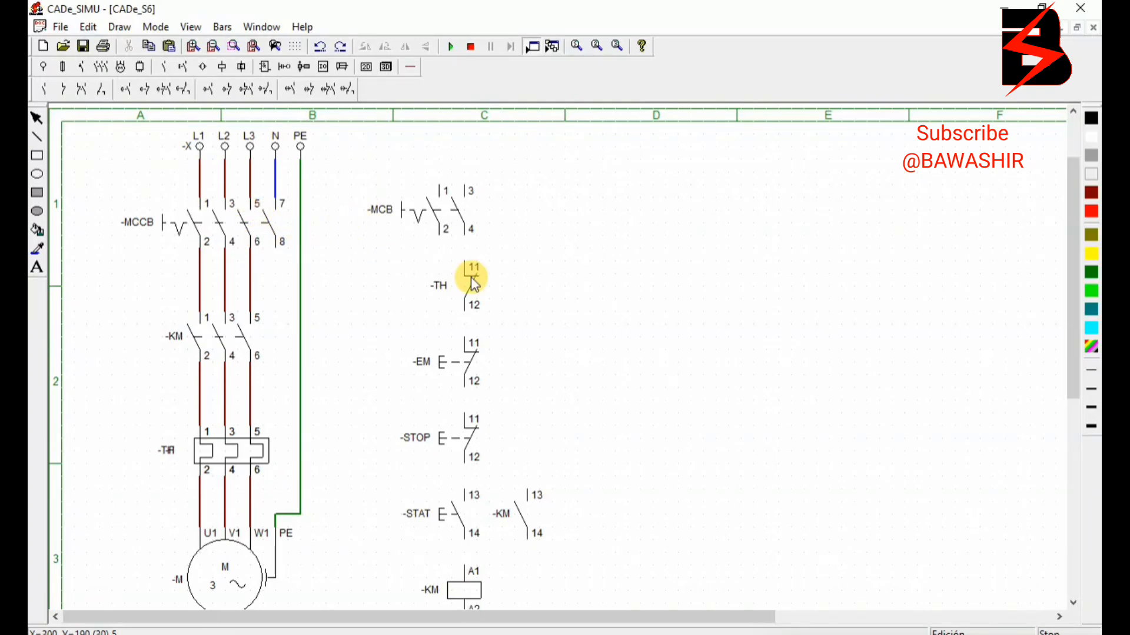
pyautogui.click(457, 206)
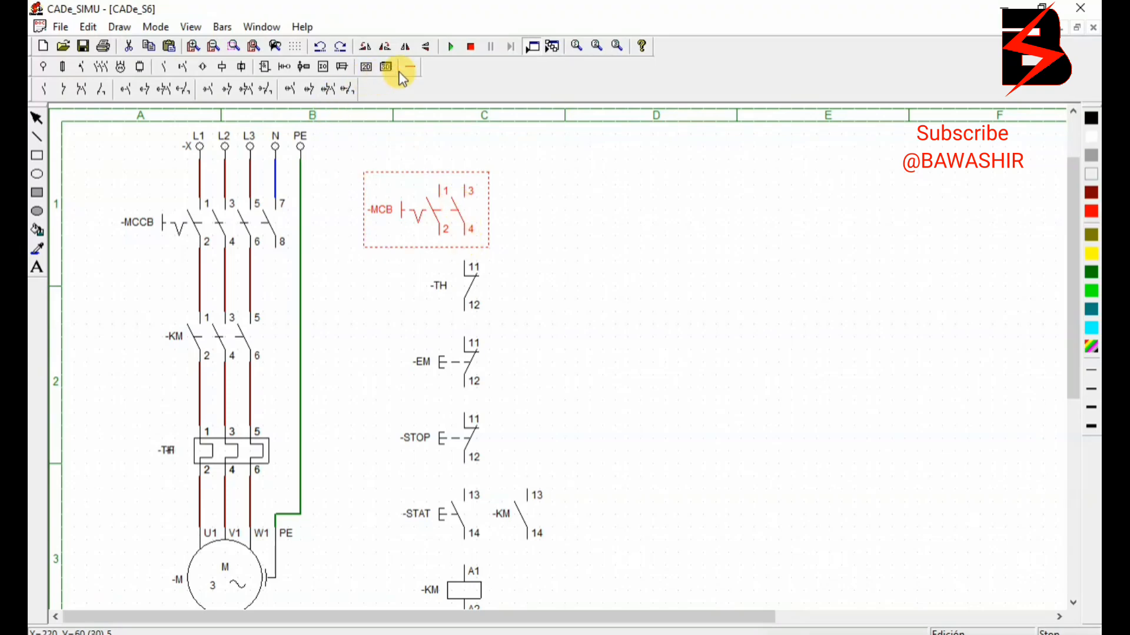
pyautogui.click(414, 67)
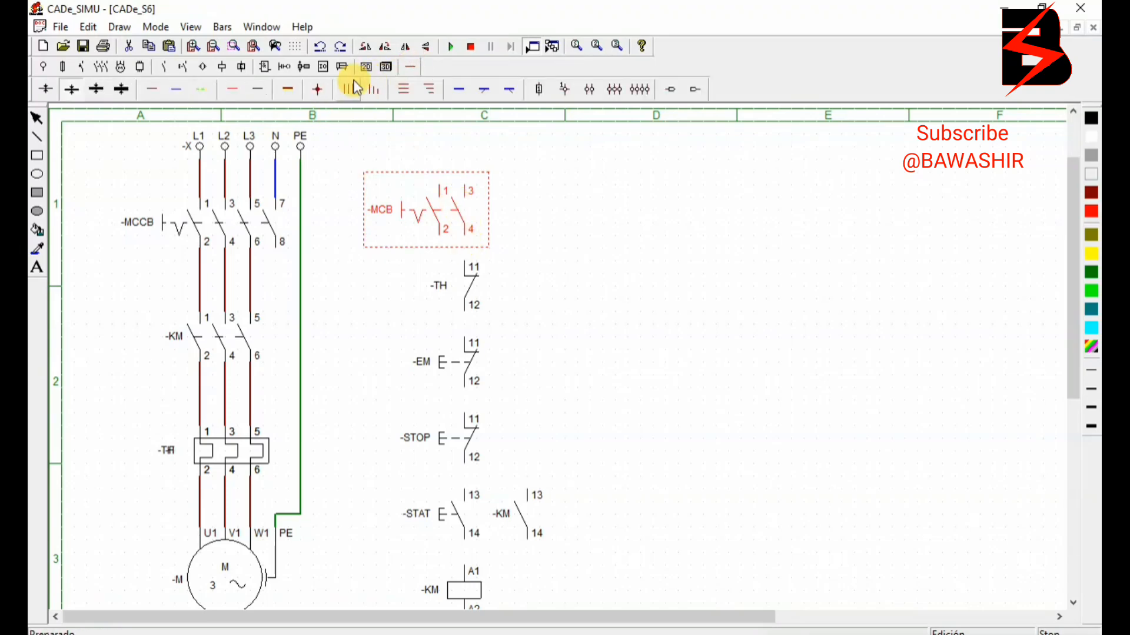
pyautogui.click(147, 96)
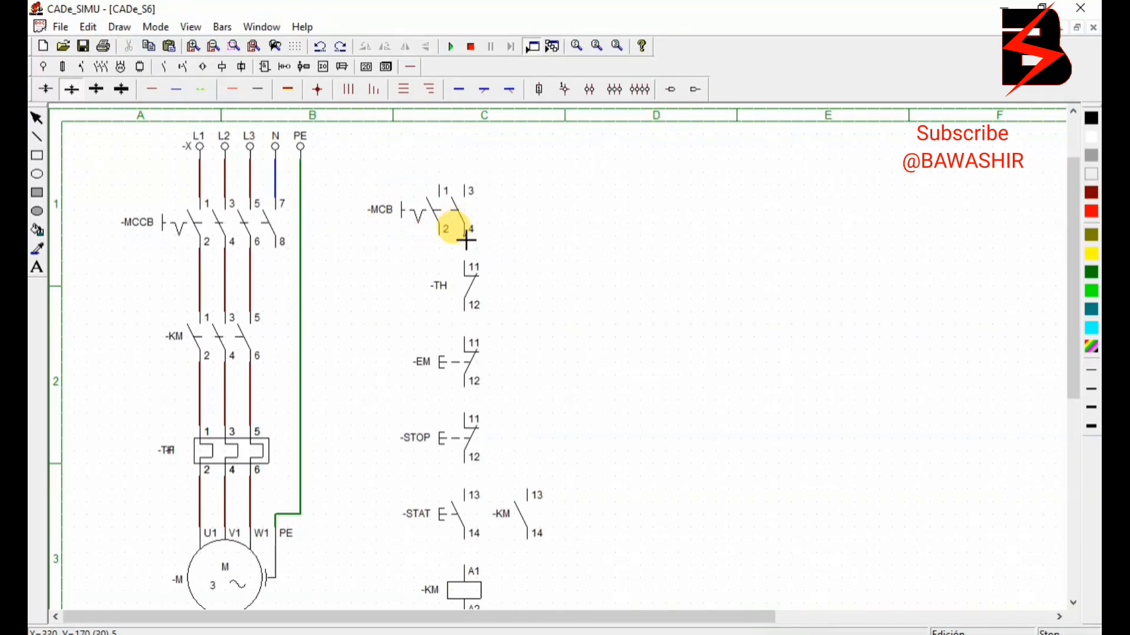
pyautogui.moveTo(466, 240); pyautogui.dragTo(466, 269)
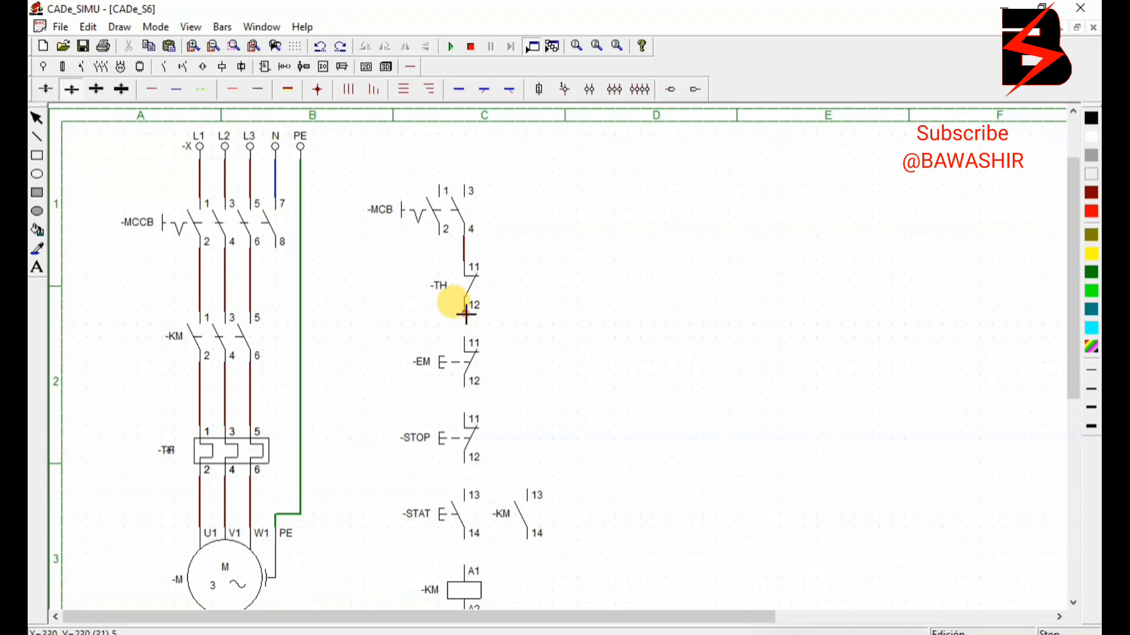
pyautogui.moveTo(466, 315); pyautogui.dragTo(467, 344)
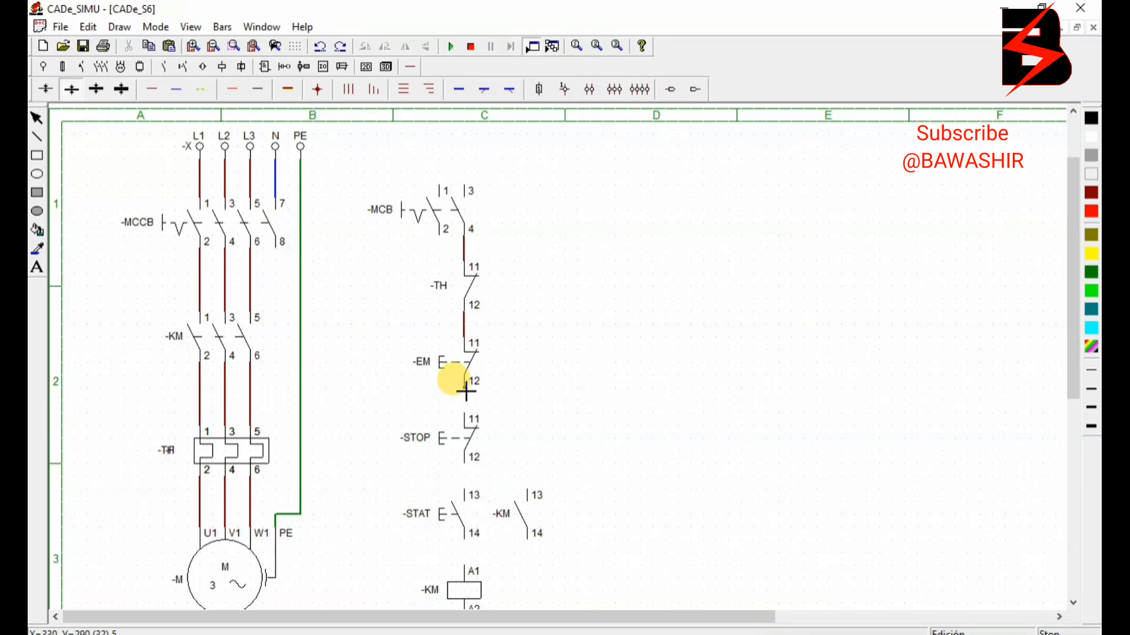
pyautogui.moveTo(465, 393); pyautogui.dragTo(466, 418)
pyautogui.moveTo(465, 465)
pyautogui.mouseDown()
pyautogui.moveTo(471, 495)
pyautogui.moveTo(529, 494)
pyautogui.mouseUp()
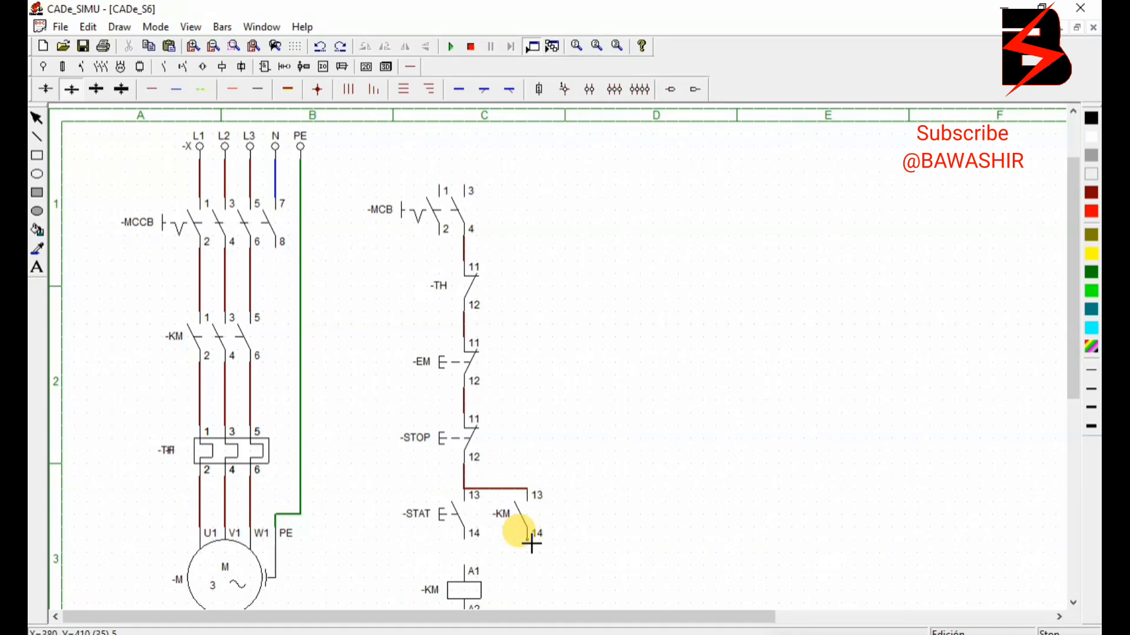
pyautogui.moveTo(531, 543)
pyautogui.mouseDown()
pyautogui.moveTo(469, 542)
pyautogui.moveTo(470, 568)
pyautogui.mouseUp()
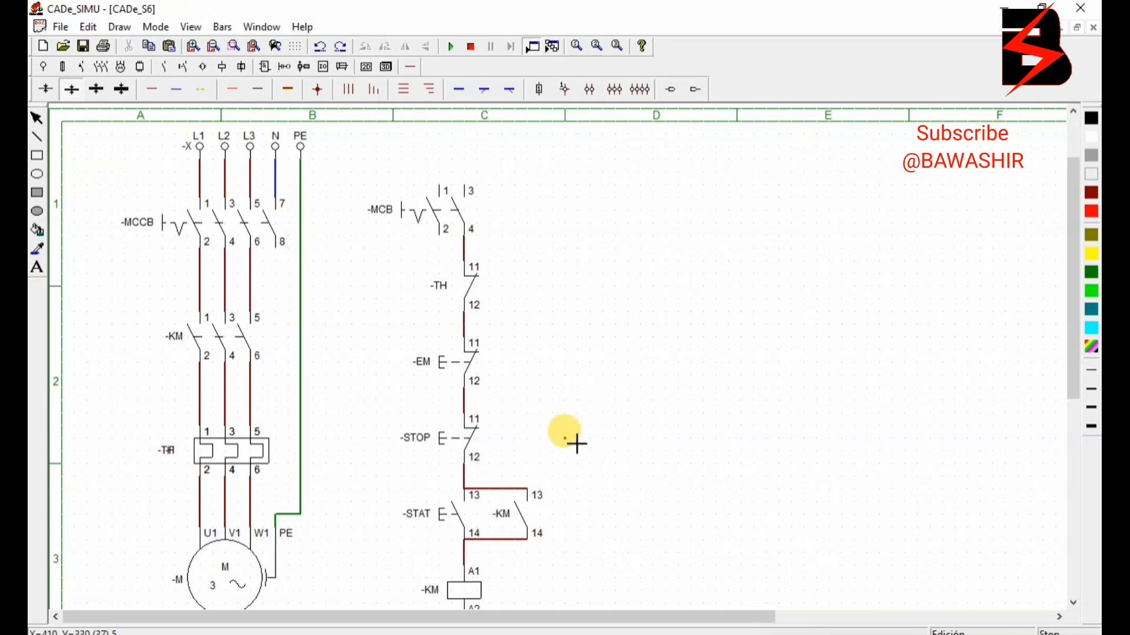
# Step: Draw a blue neutral wire from -MCB terminal 2 around the control circuit to terminal A2 of the -KM coil
pyautogui.scroll(-1, 578, 441)
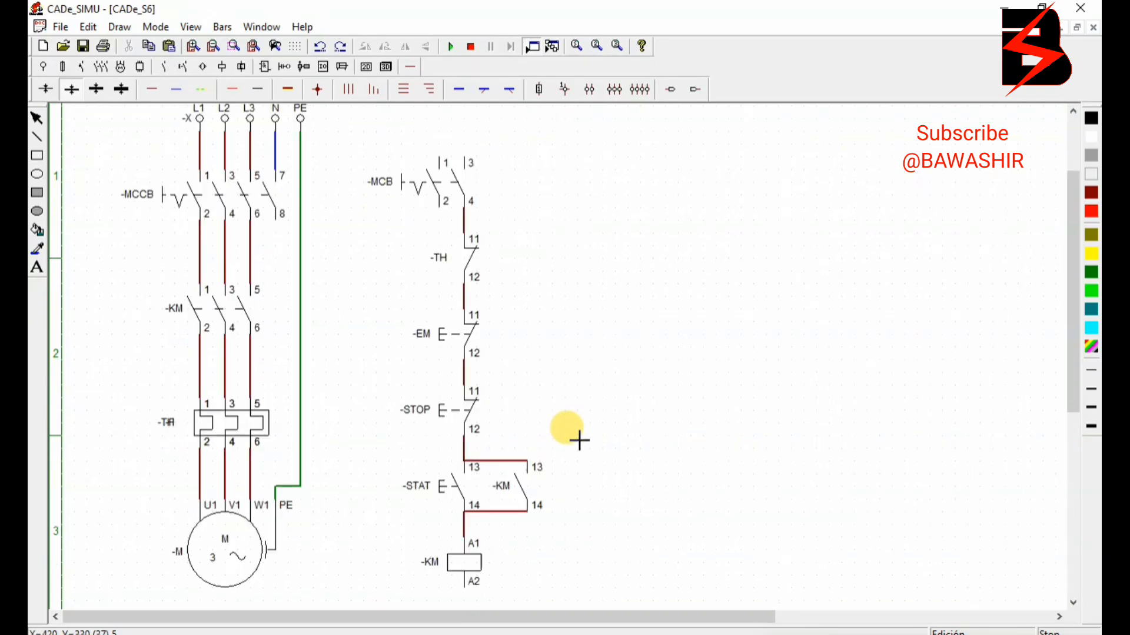
pyautogui.click(176, 94)
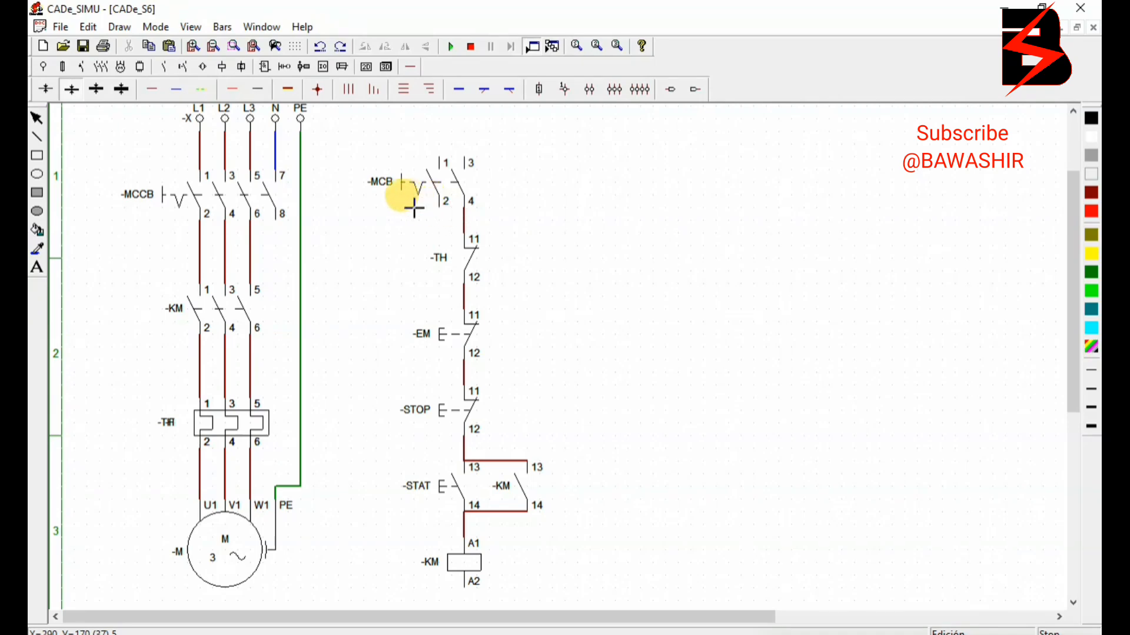
pyautogui.moveTo(440, 207); pyautogui.dragTo(474, 592)
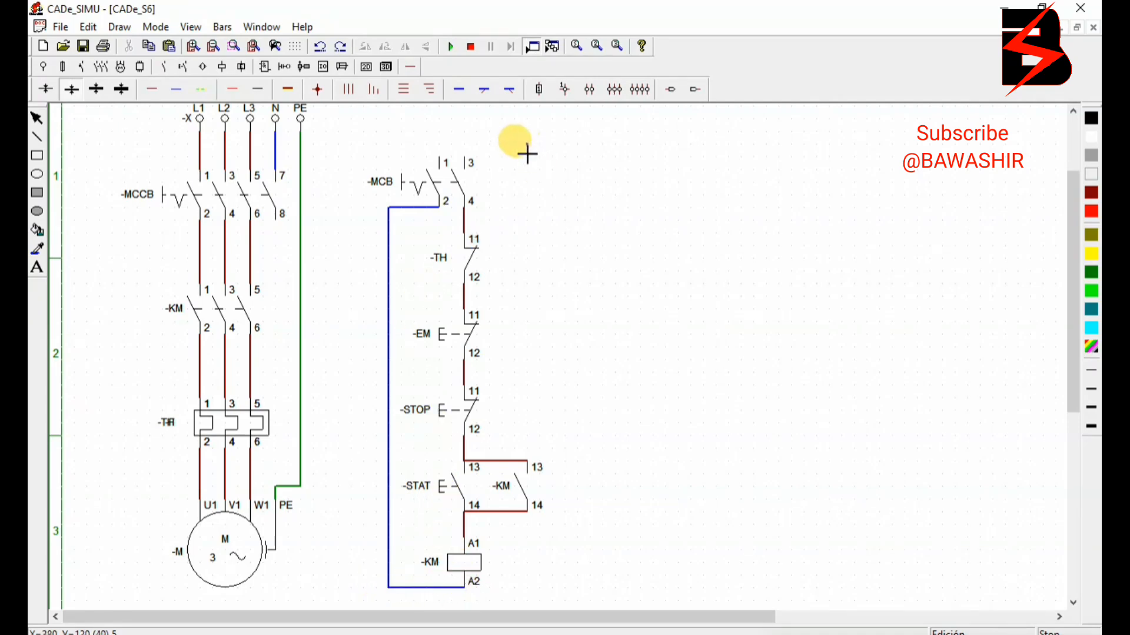
# Step: Draw a blue neutral wire from -MCCB terminal 8 across the PE line to -MCB terminal 1
pyautogui.scroll(1, 526, 154)
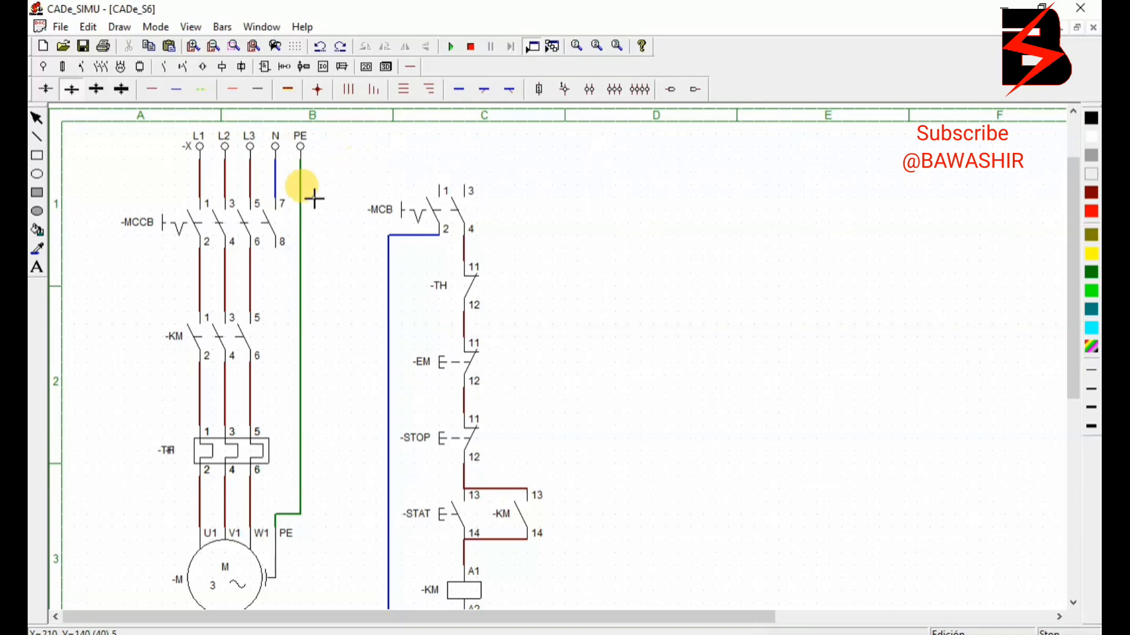
pyautogui.click(279, 254)
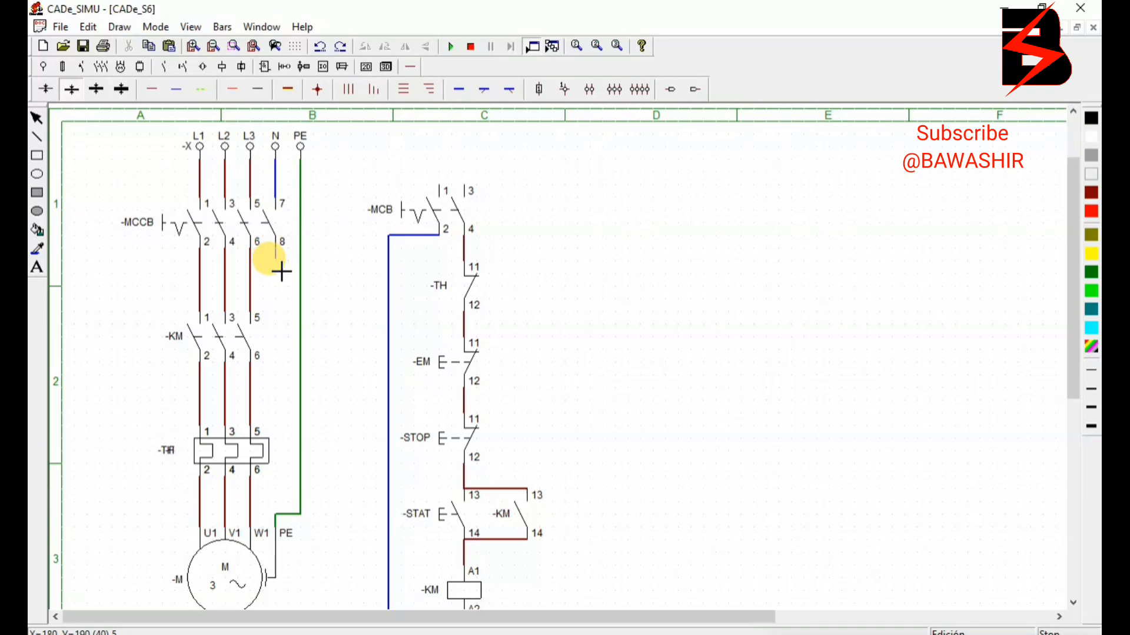
pyautogui.click(339, 259)
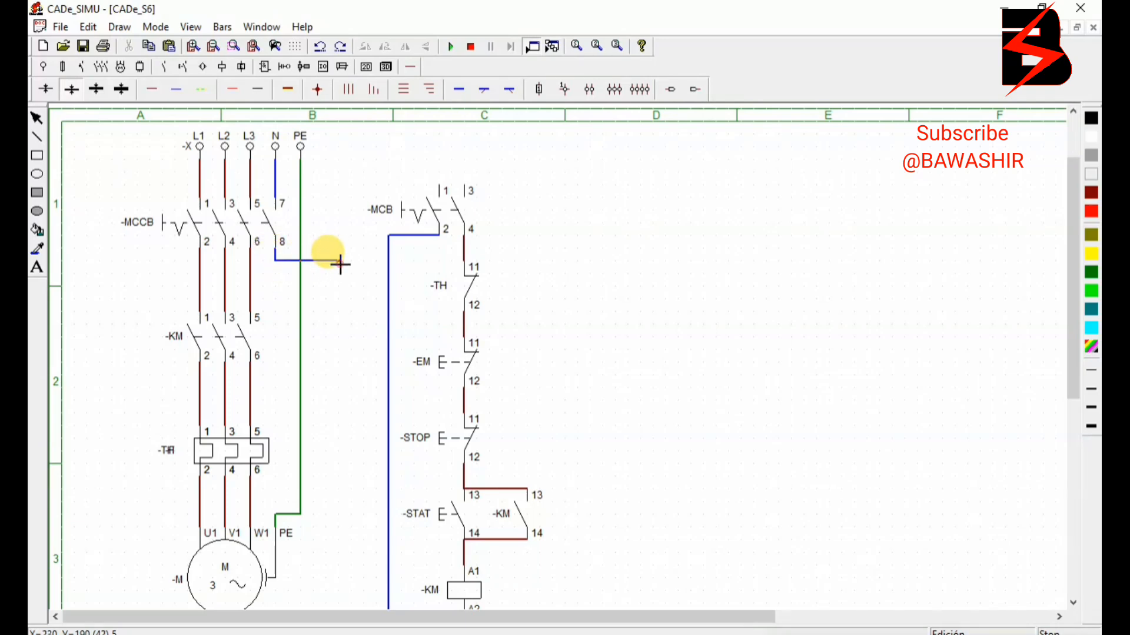
pyautogui.click(326, 260)
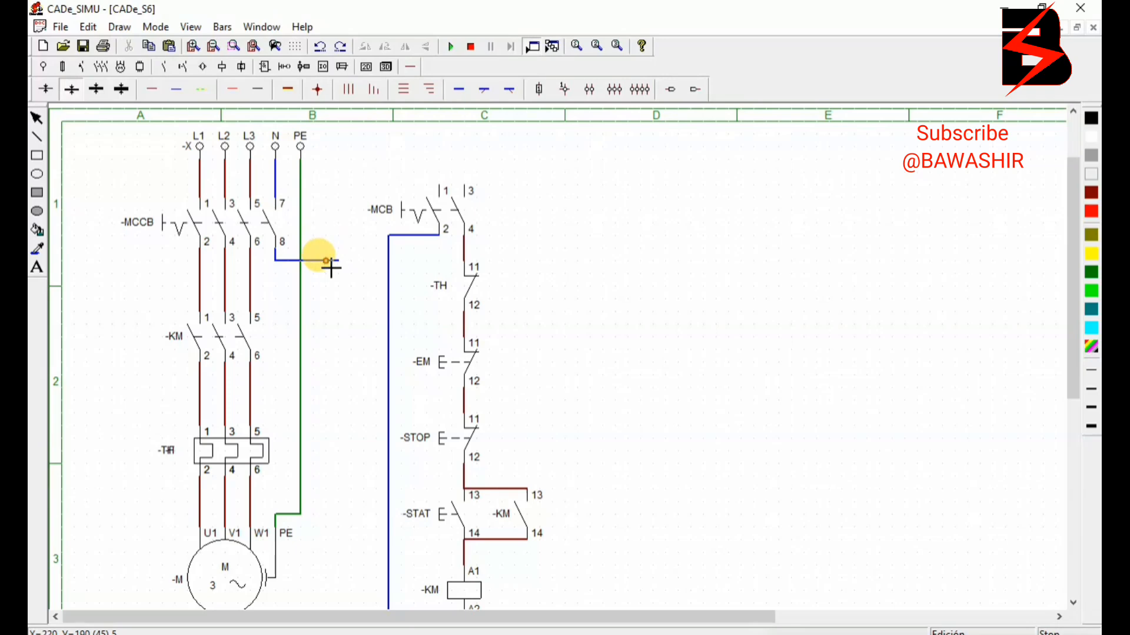
pyautogui.hotkey('ctrl', 'z')
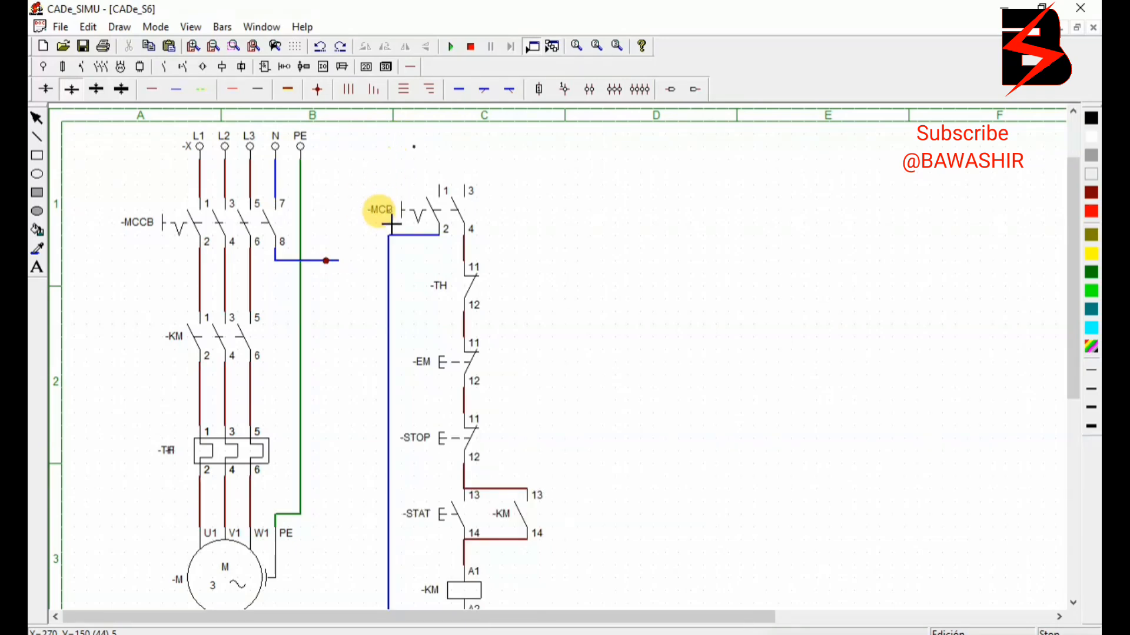
pyautogui.hotkey('ctrl', 'z')
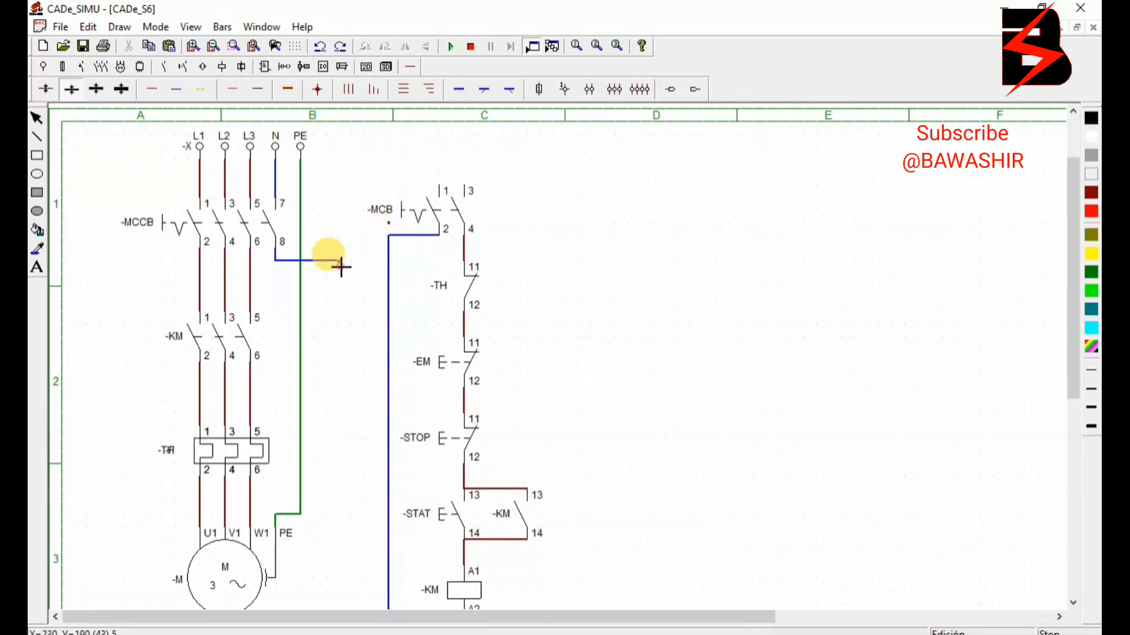
pyautogui.moveTo(341, 267)
pyautogui.mouseDown()
pyautogui.moveTo(340, 186)
pyautogui.moveTo(447, 189)
pyautogui.mouseUp()
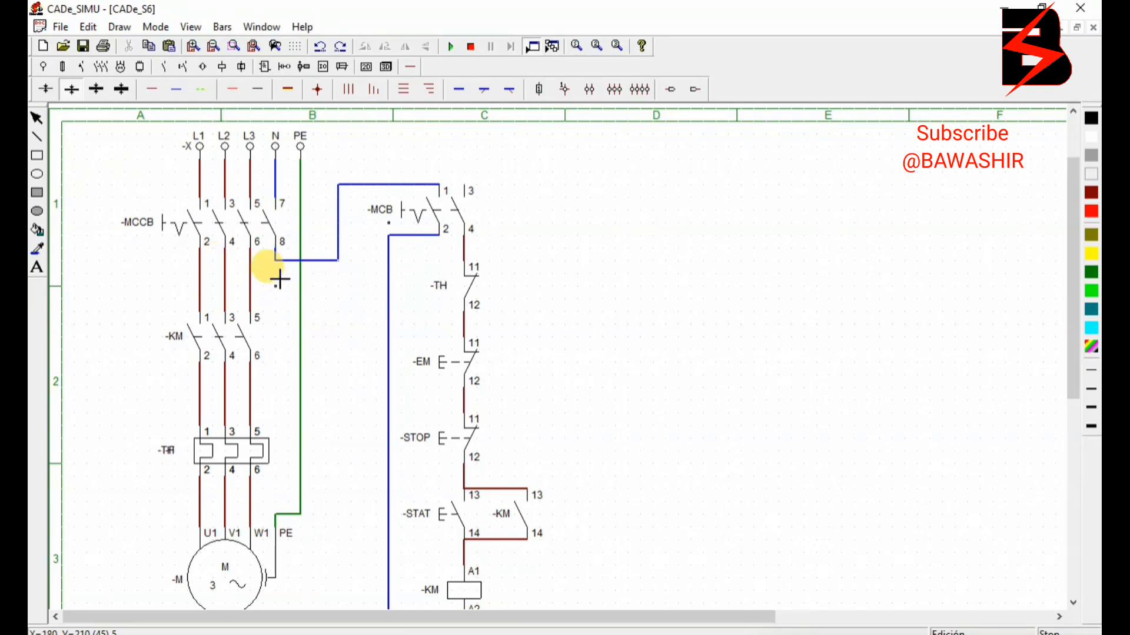
# Step: Wire a phase conductor from the L3 line below -MCCB terminal 6 across the PE line to -MCB terminal 3
pyautogui.moveTo(254, 286); pyautogui.dragTo(310, 299)
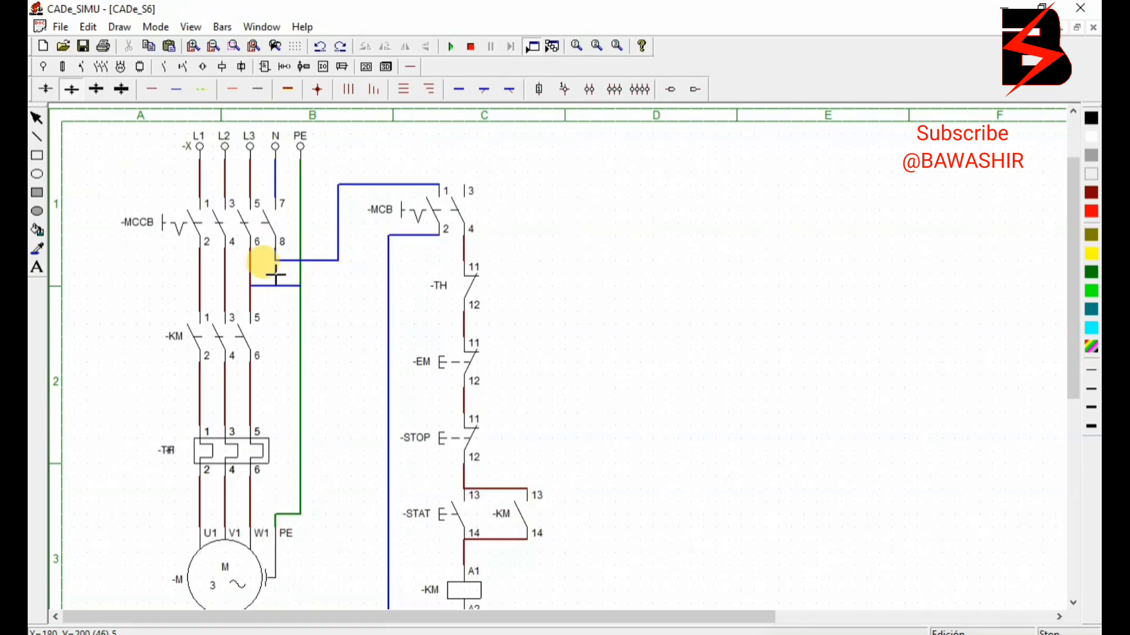
pyautogui.hotkey('ctrl', 'z')
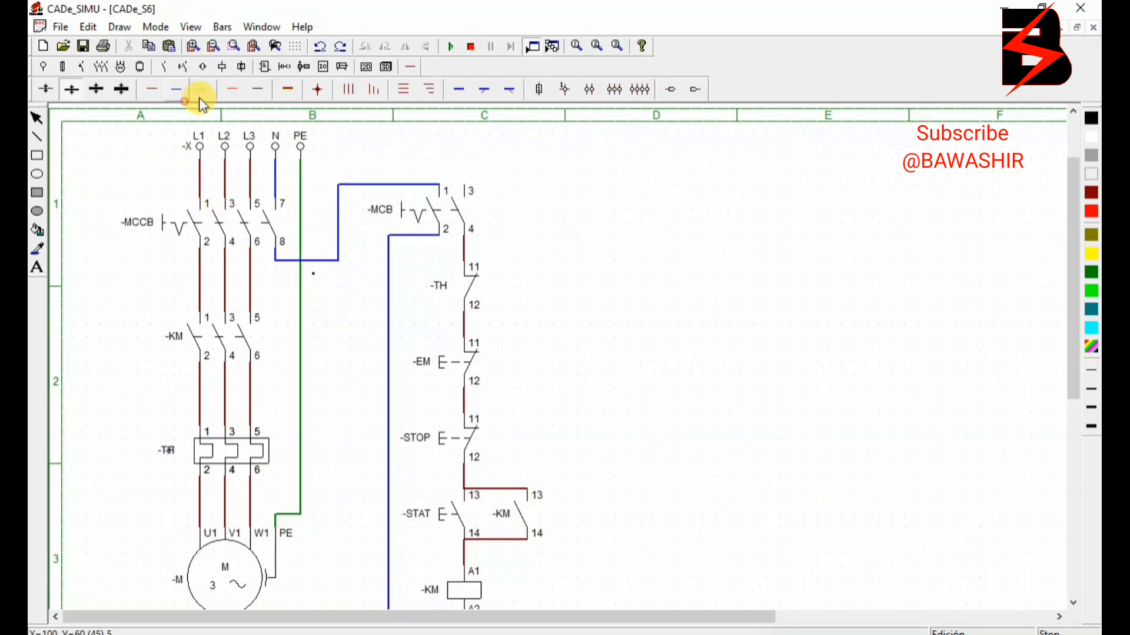
pyautogui.click(150, 93)
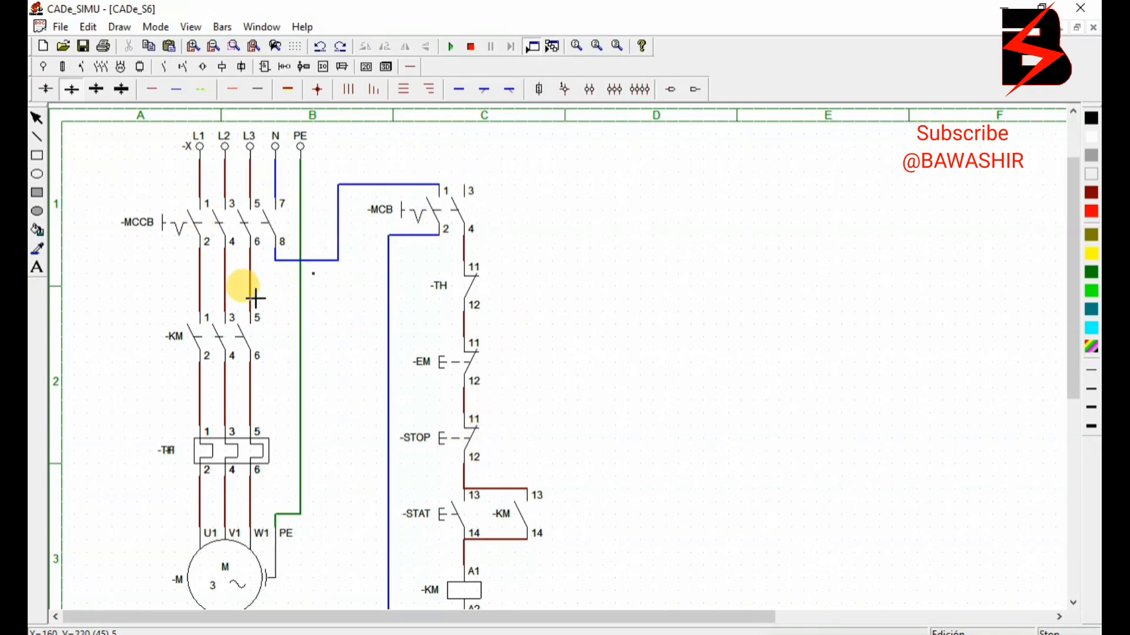
pyautogui.moveTo(250, 286); pyautogui.dragTo(323, 298)
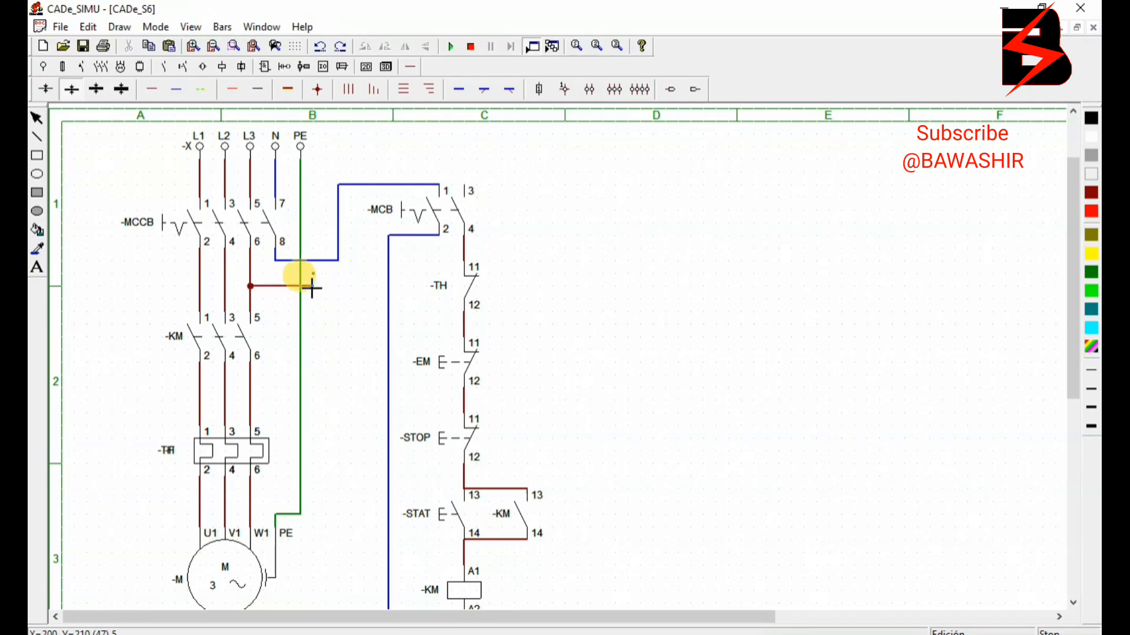
pyautogui.moveTo(316, 287)
pyautogui.mouseDown()
pyautogui.moveTo(333, 168)
pyautogui.moveTo(310, 177)
pyautogui.moveTo(297, 164)
pyautogui.moveTo(471, 177)
pyautogui.moveTo(461, 176)
pyautogui.moveTo(471, 189)
pyautogui.mouseUp()
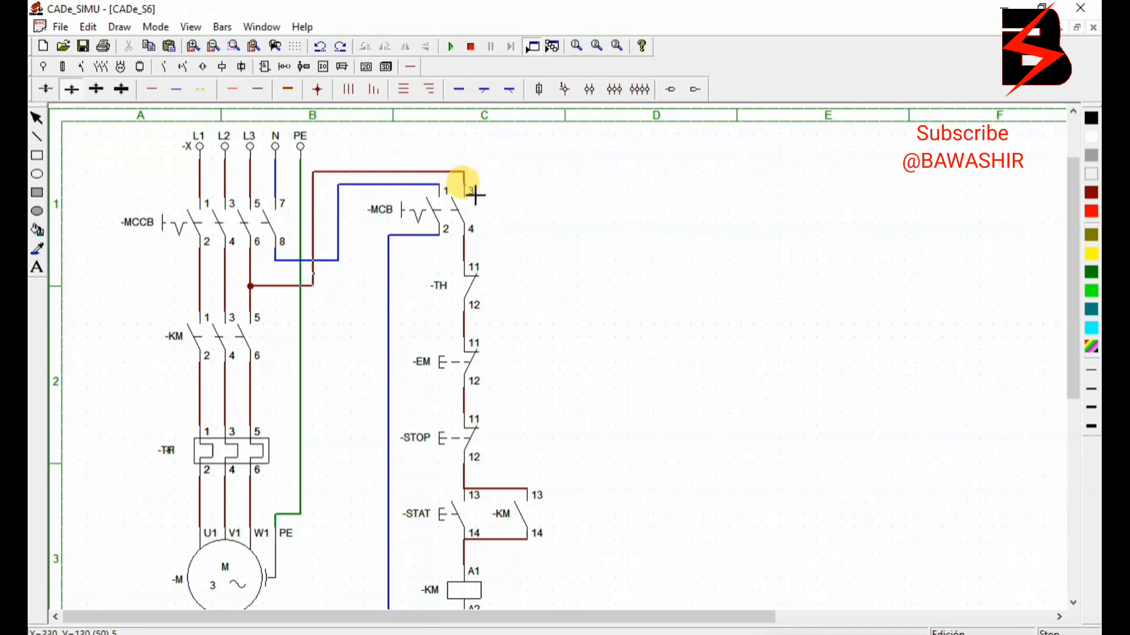
pyautogui.rightClick(536, 249)
# Step: Start the simulation and close the -MCCB and -MCB breakers to energise the power and control circuits
pyautogui.scroll(-1, 542, 257)
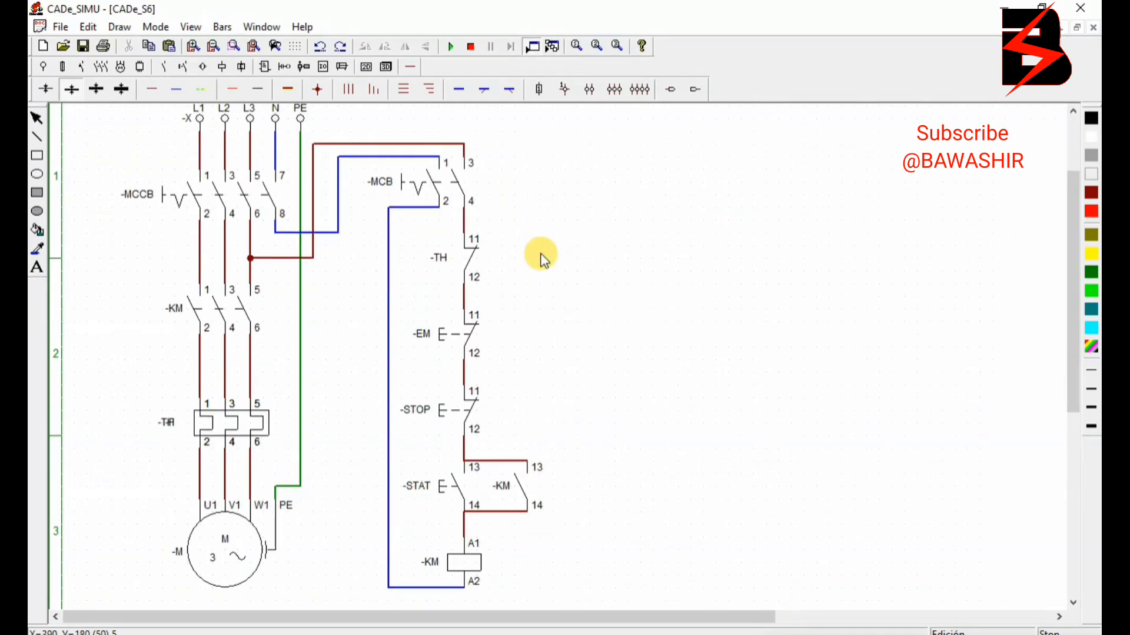
pyautogui.scroll(-1, 542, 259)
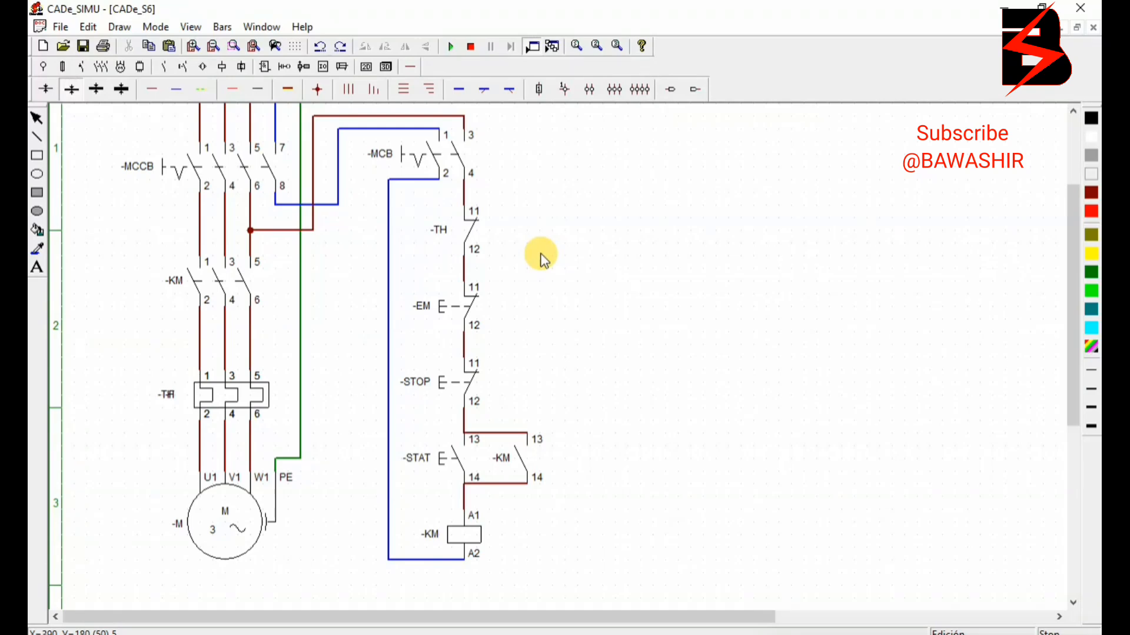
pyautogui.scroll(-1, 539, 257)
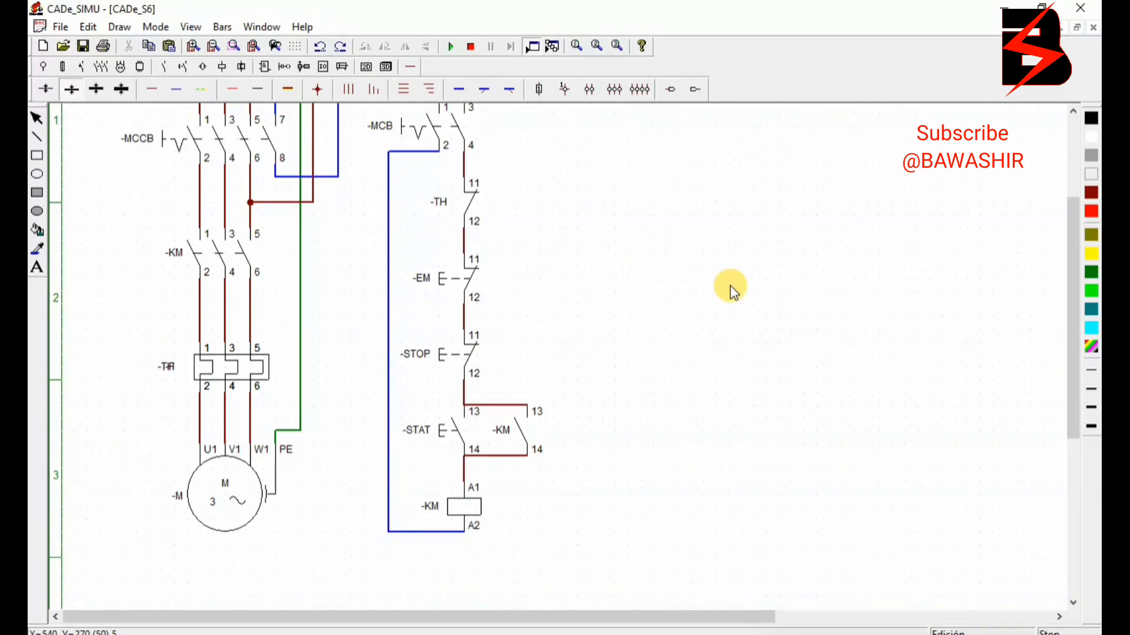
pyautogui.scroll(-1, 730, 285)
pyautogui.scroll(2, 770, 323)
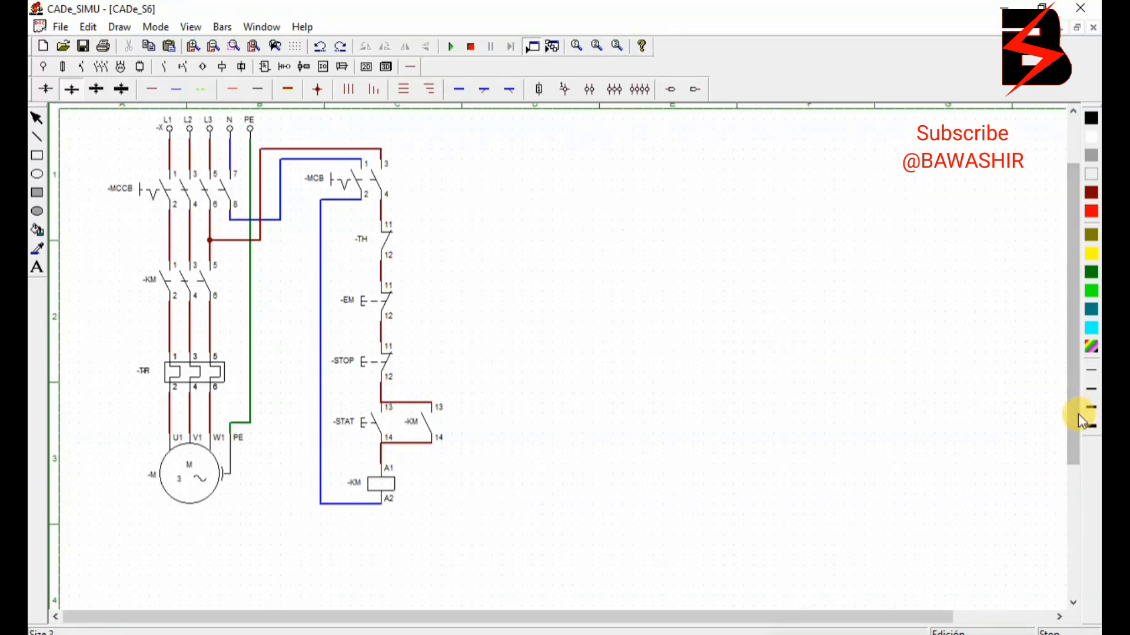
pyautogui.scroll(2, 1072, 393)
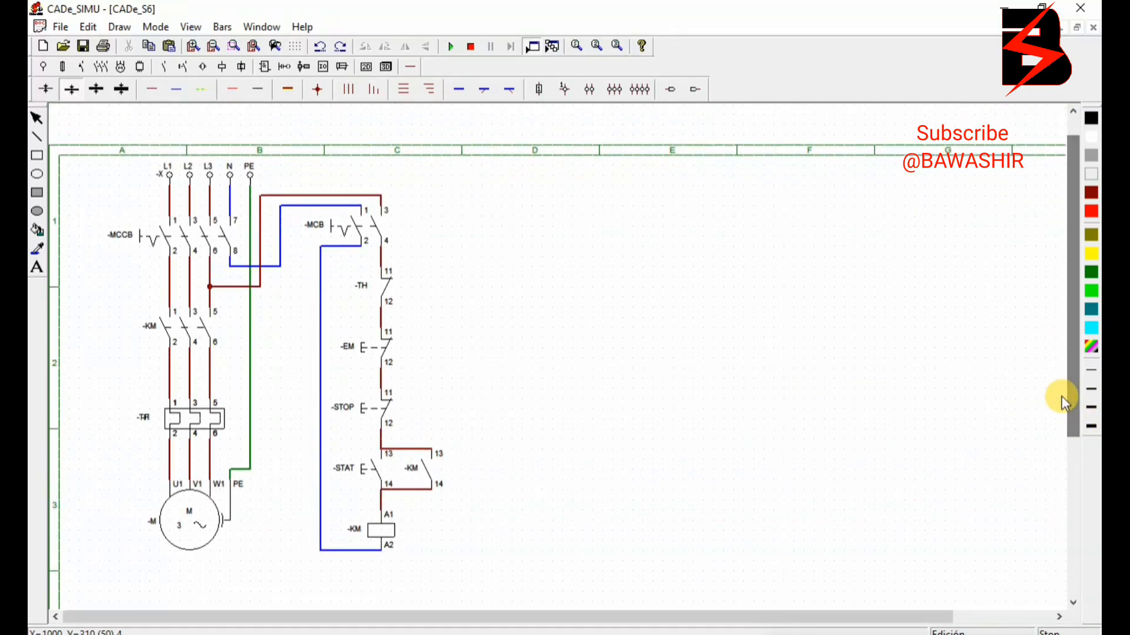
pyautogui.click(804, 634)
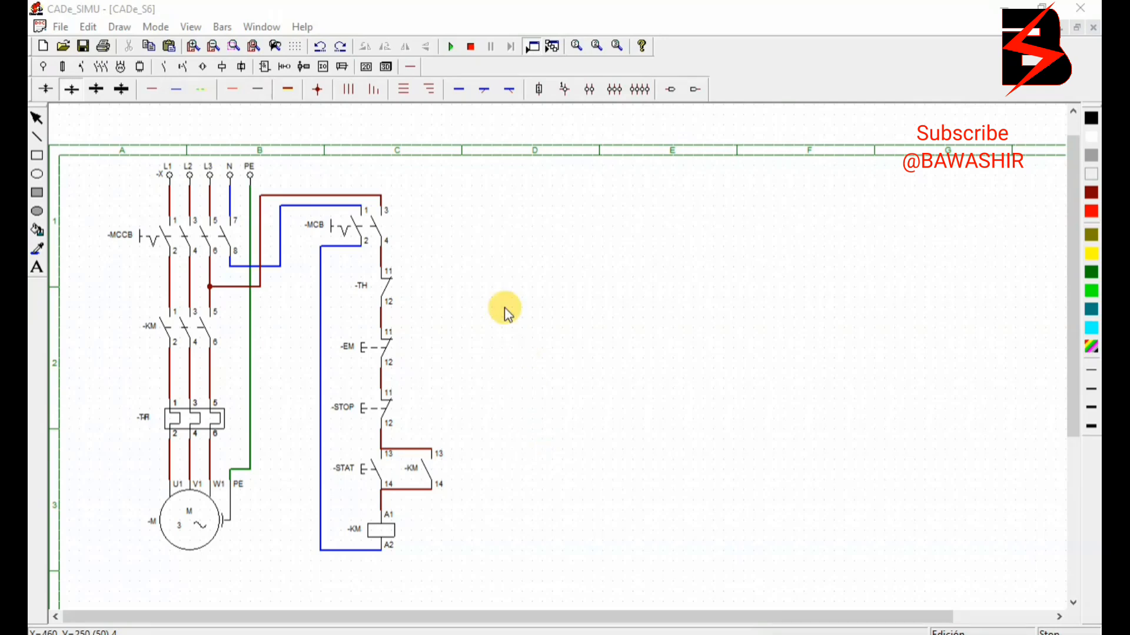
pyautogui.click(451, 50)
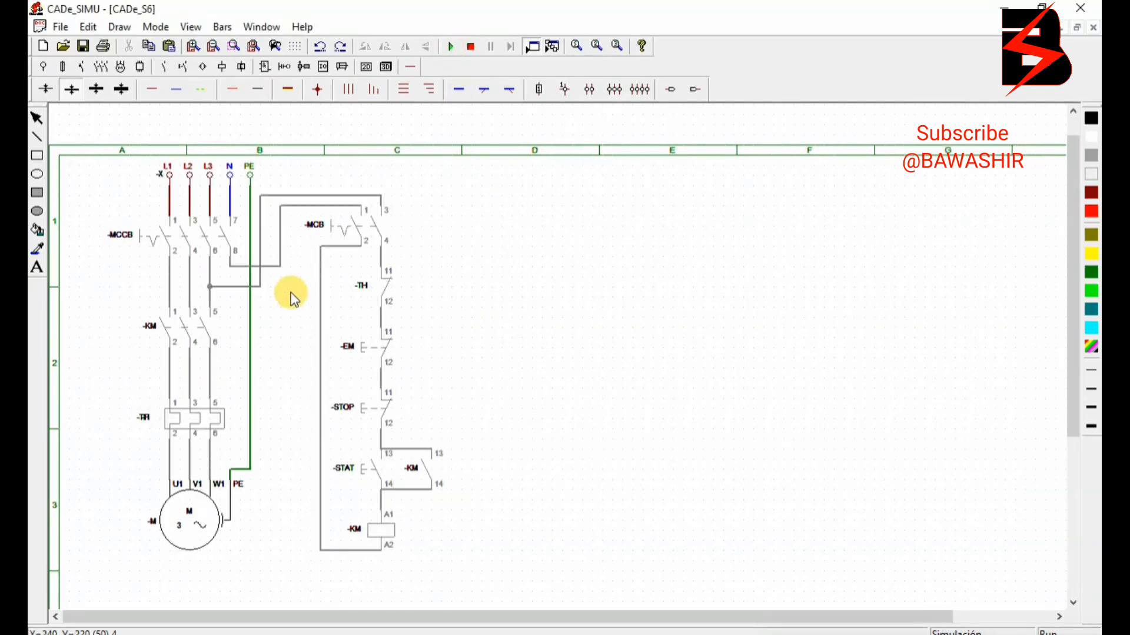
pyautogui.click(194, 237)
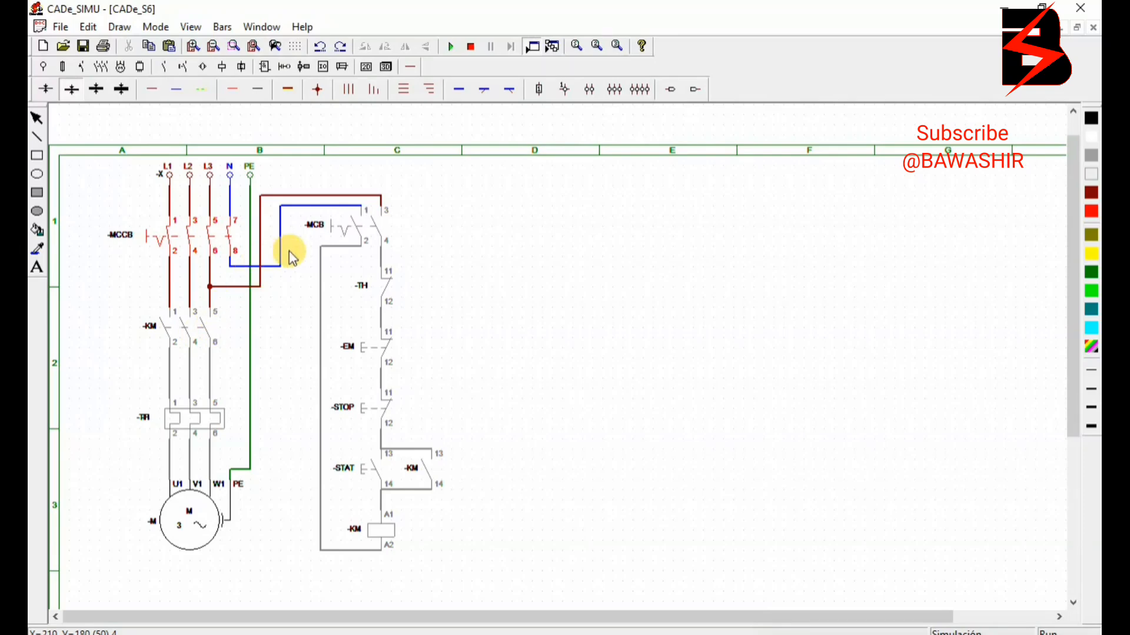
pyautogui.click(360, 228)
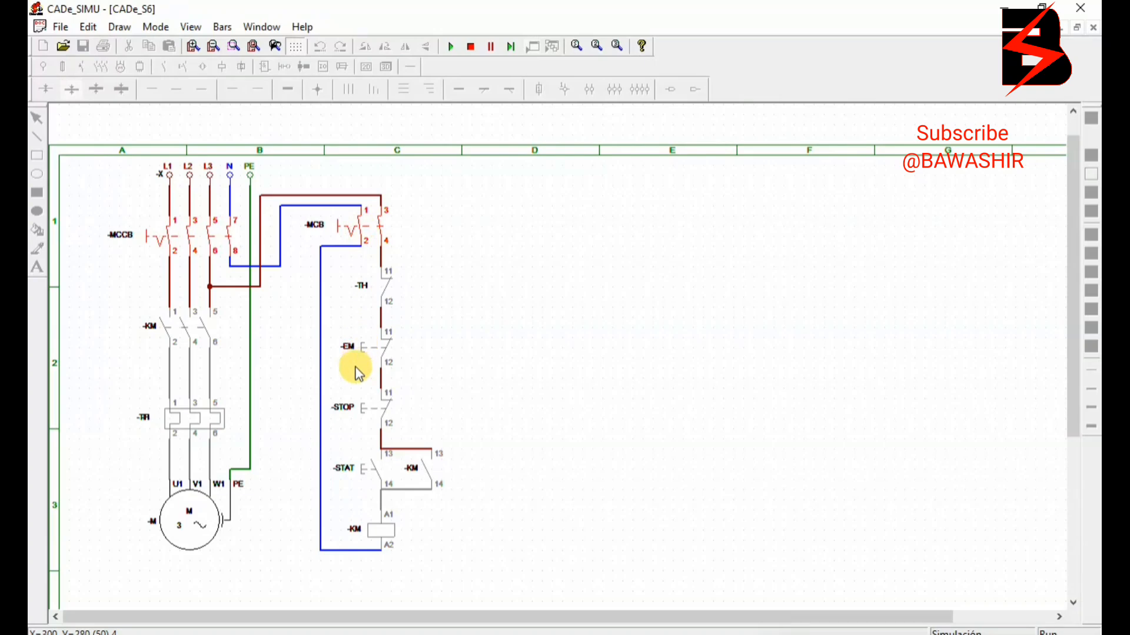
# Step: Test the motor twice by starting it with -STAT and stopping it with -STOP, and end the simulation
pyautogui.click(372, 471)
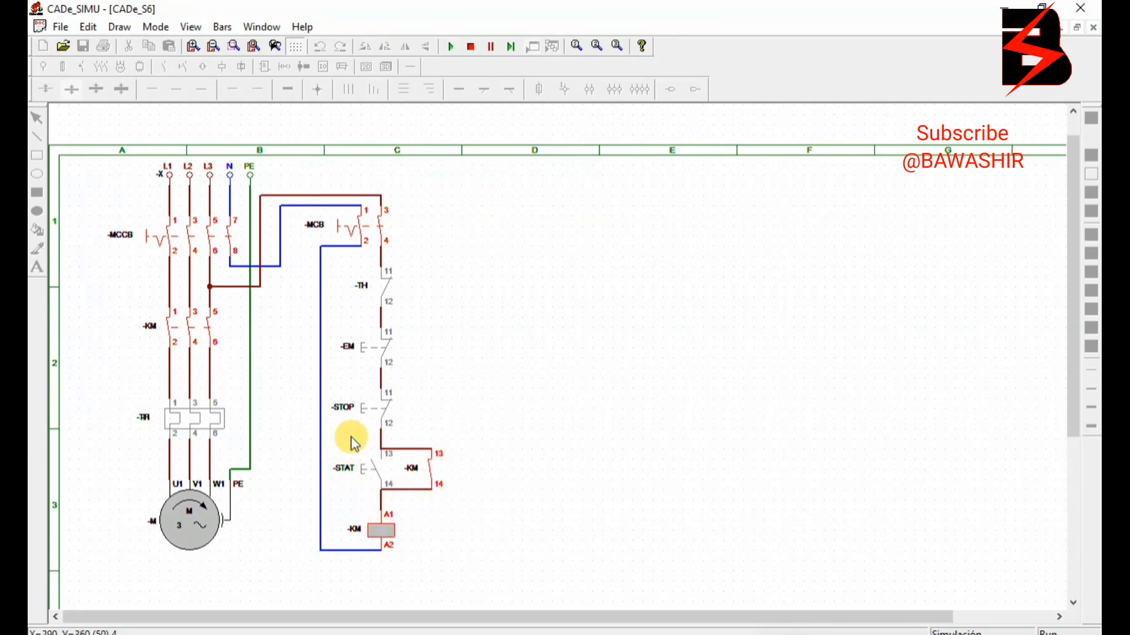
pyautogui.click(362, 412)
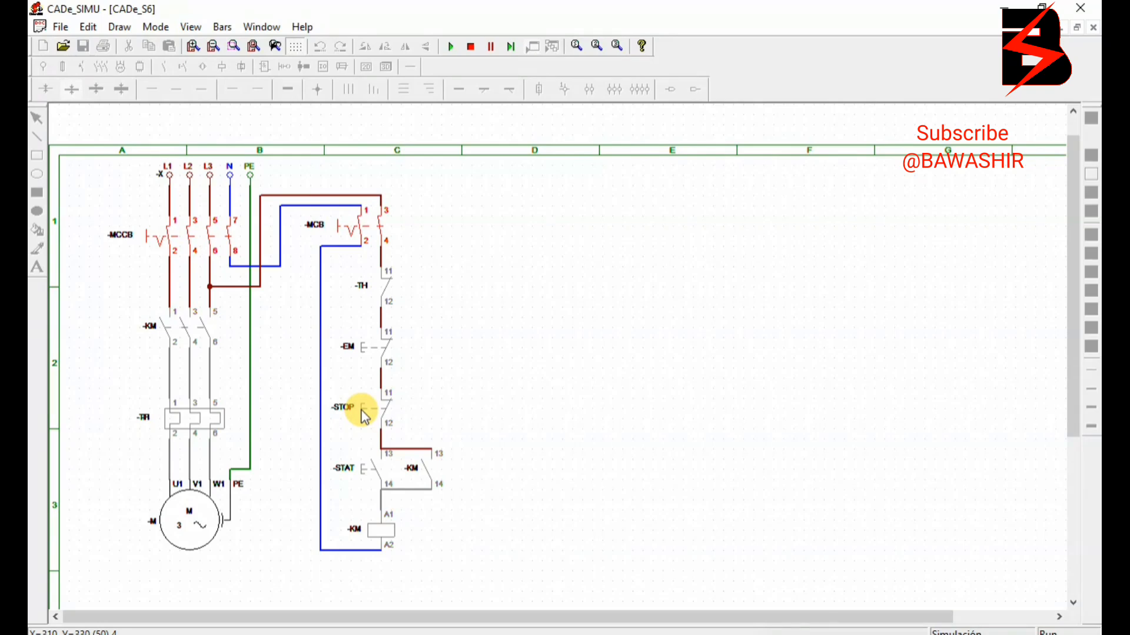
pyautogui.click(363, 479)
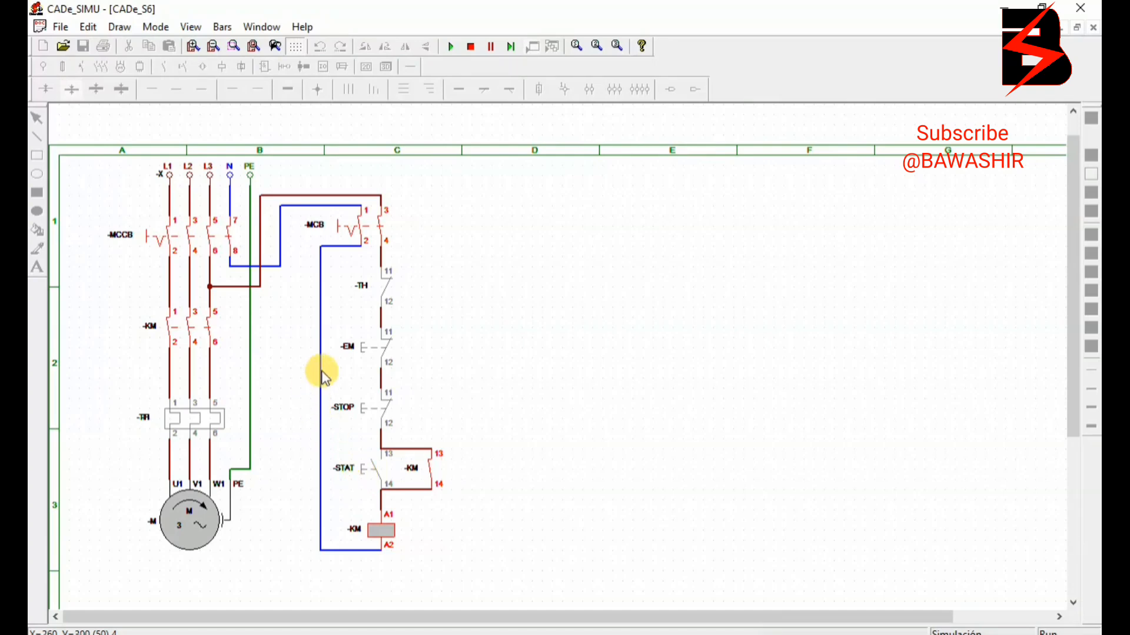
pyautogui.click(352, 413)
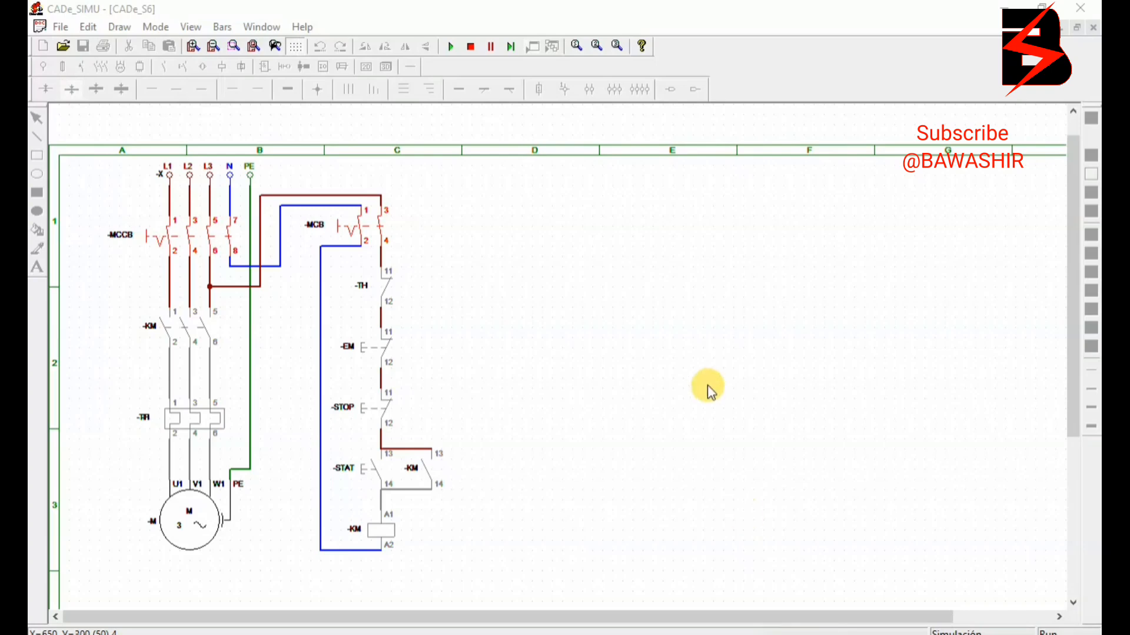
pyautogui.click(470, 47)
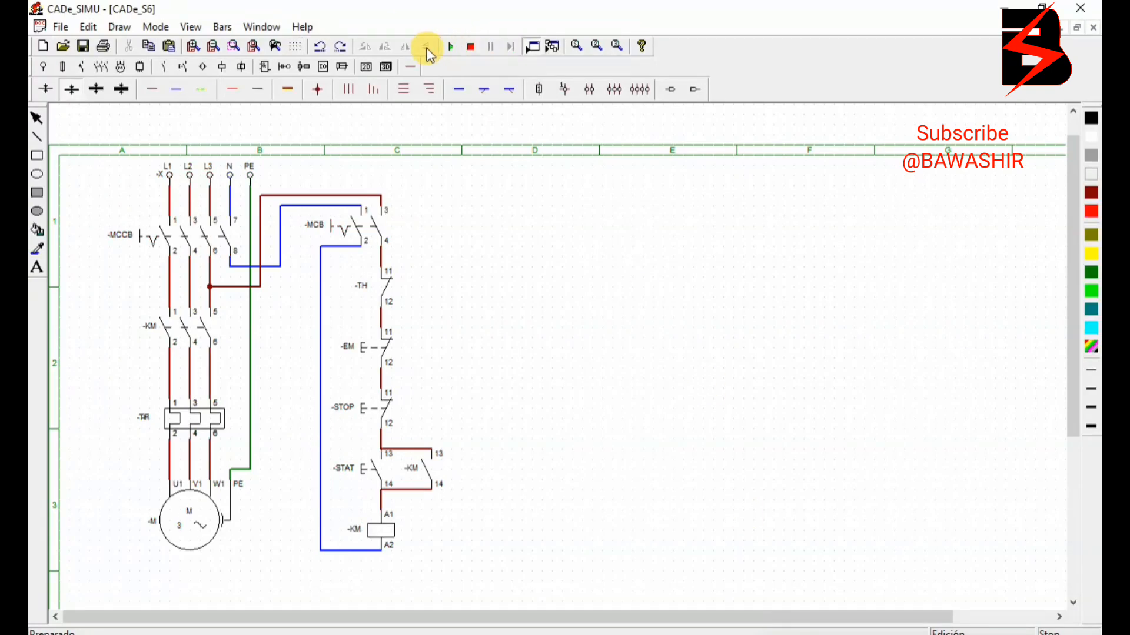
# Step: Place a second L1, L2, L3, N and PE supply in column D, beside the control circuit
pyautogui.click(367, 68)
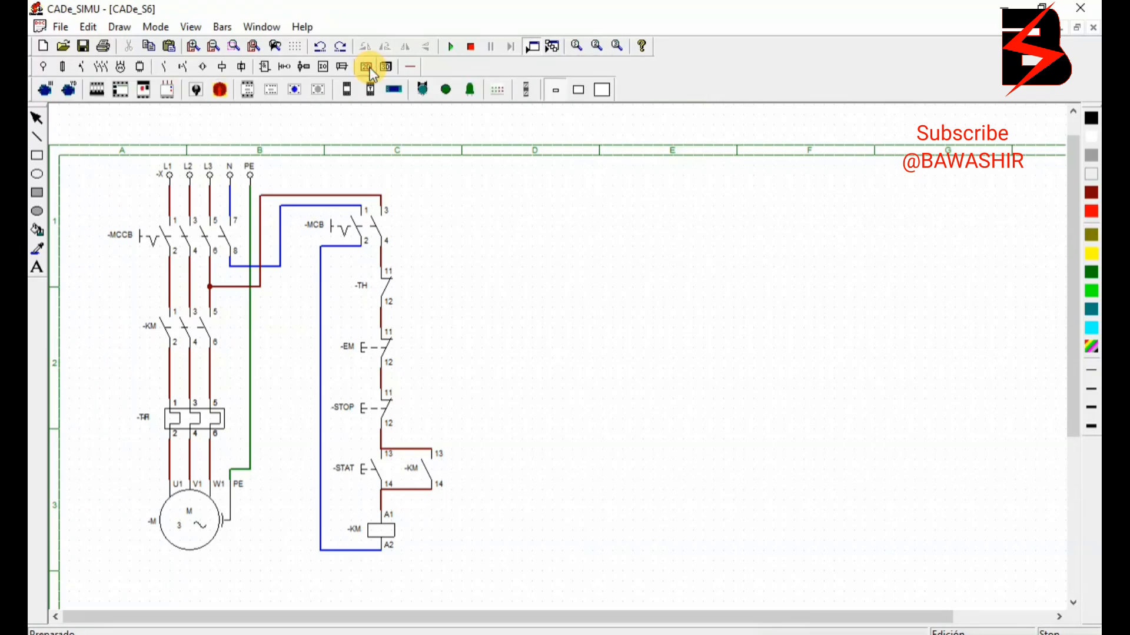
pyautogui.click(46, 68)
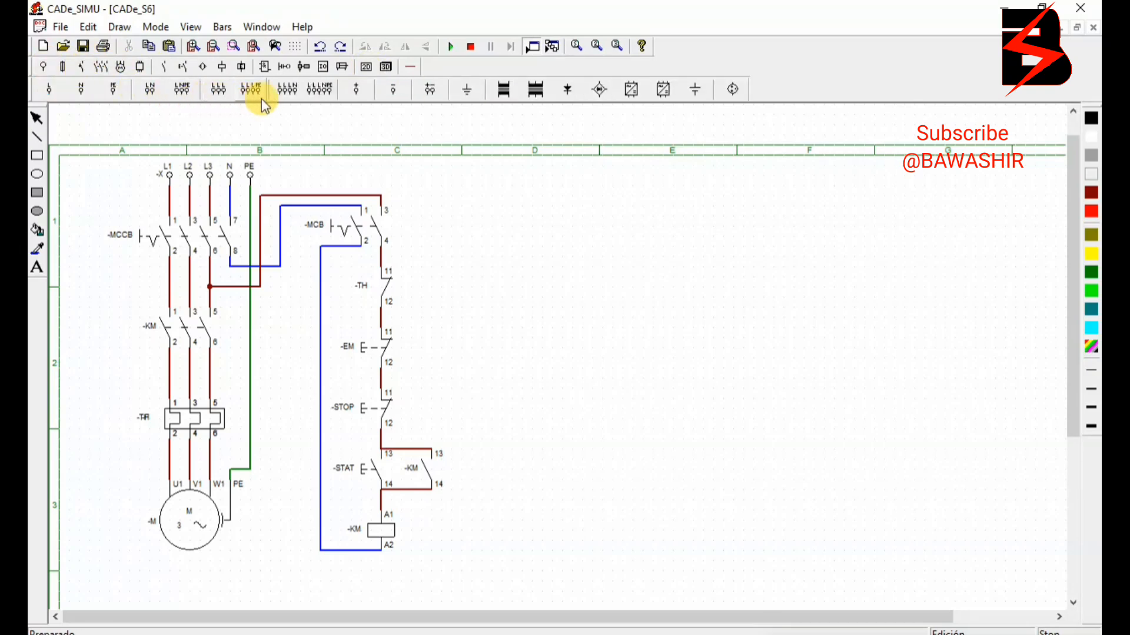
pyautogui.click(326, 93)
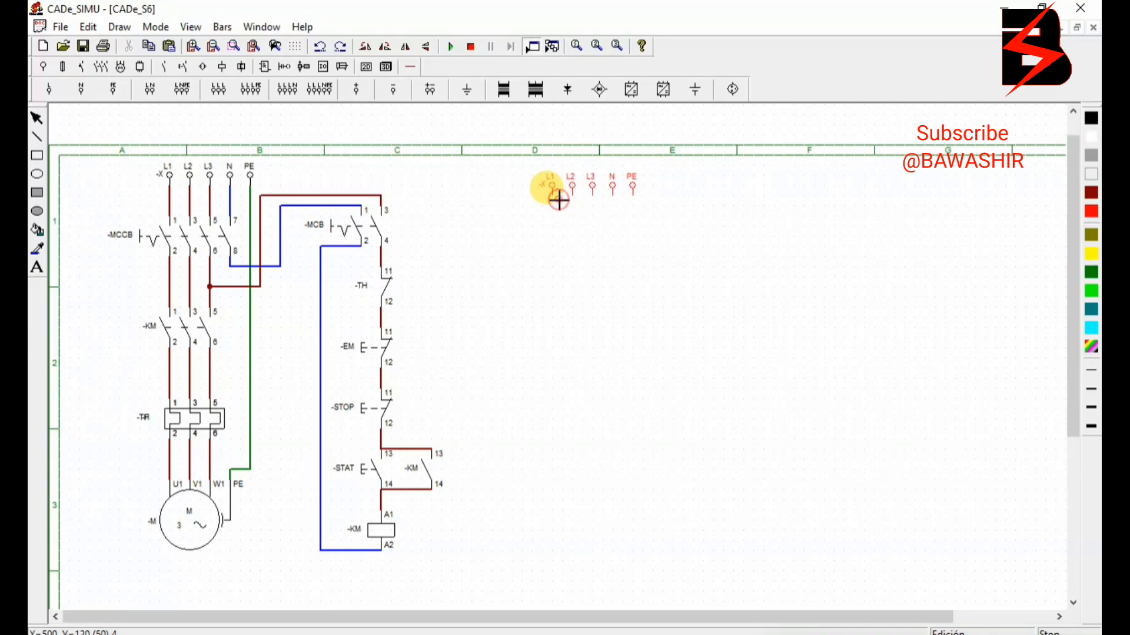
pyautogui.click(559, 201)
pyautogui.rightClick(562, 223)
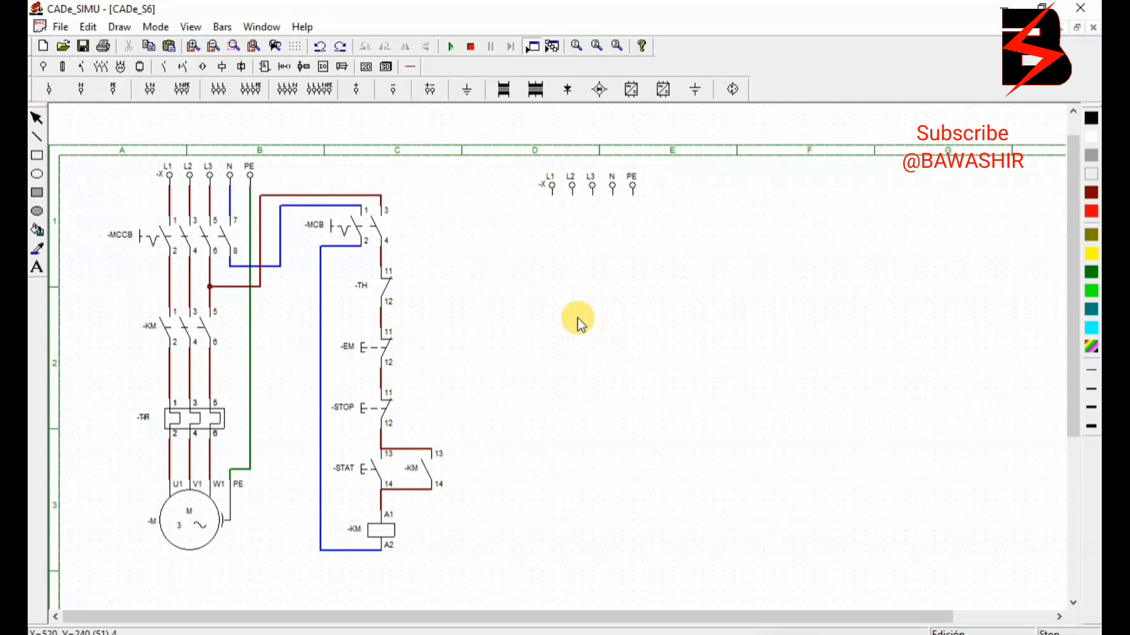
# Step: Place a realistic four-pole magnetothermic switch below the new supply and a realistic contactor beneath it
pyautogui.click(367, 67)
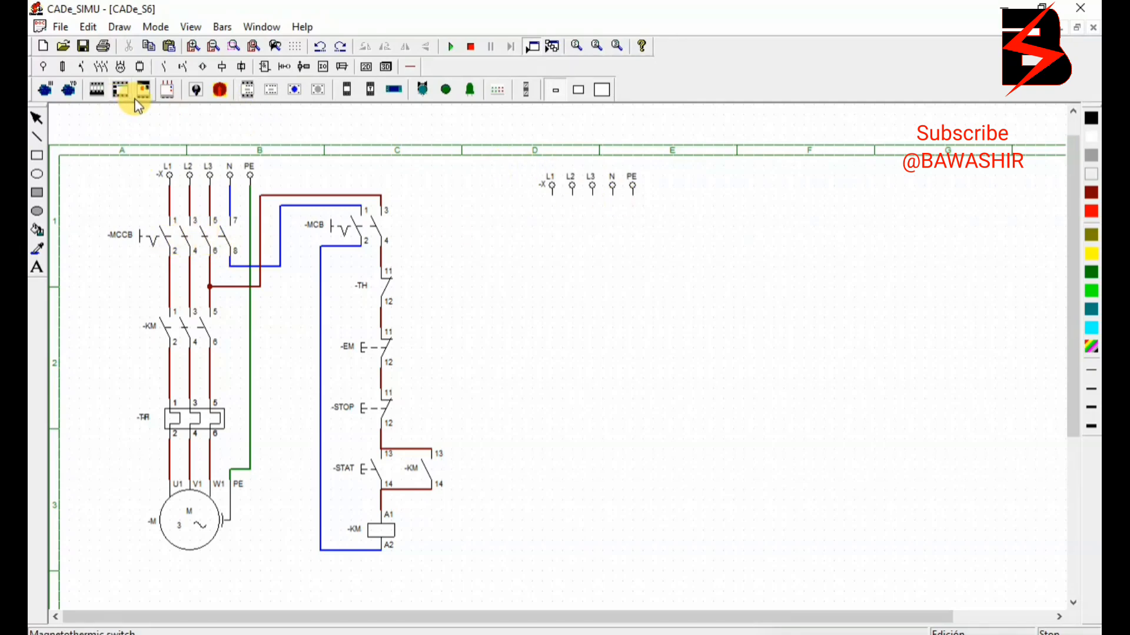
pyautogui.click(97, 90)
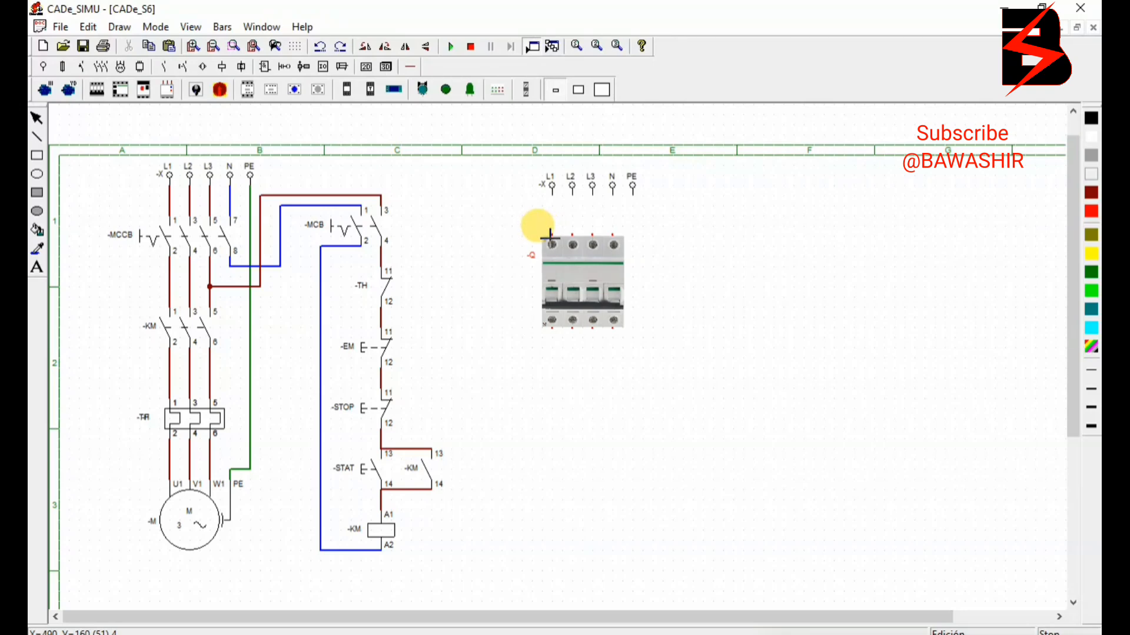
pyautogui.click(548, 234)
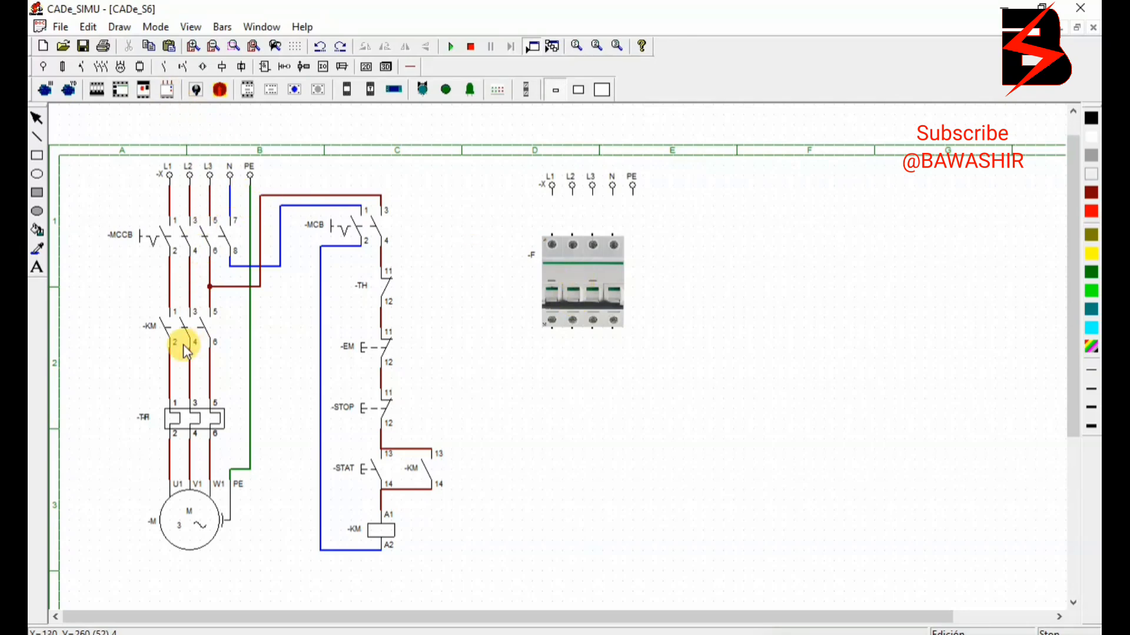
pyautogui.click(246, 93)
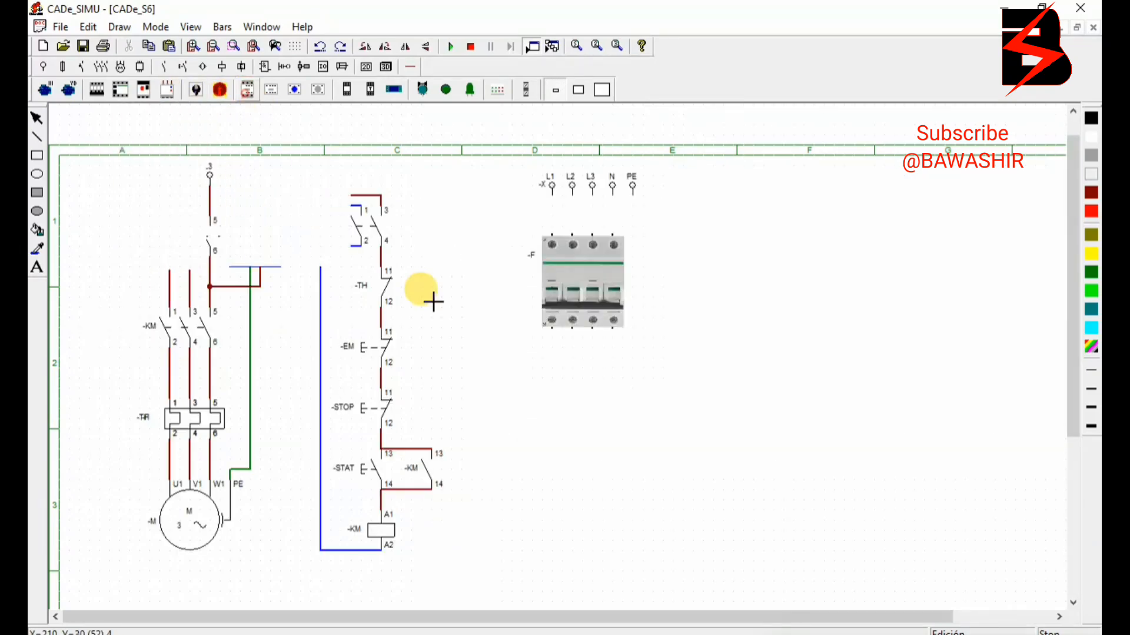
pyautogui.click(538, 372)
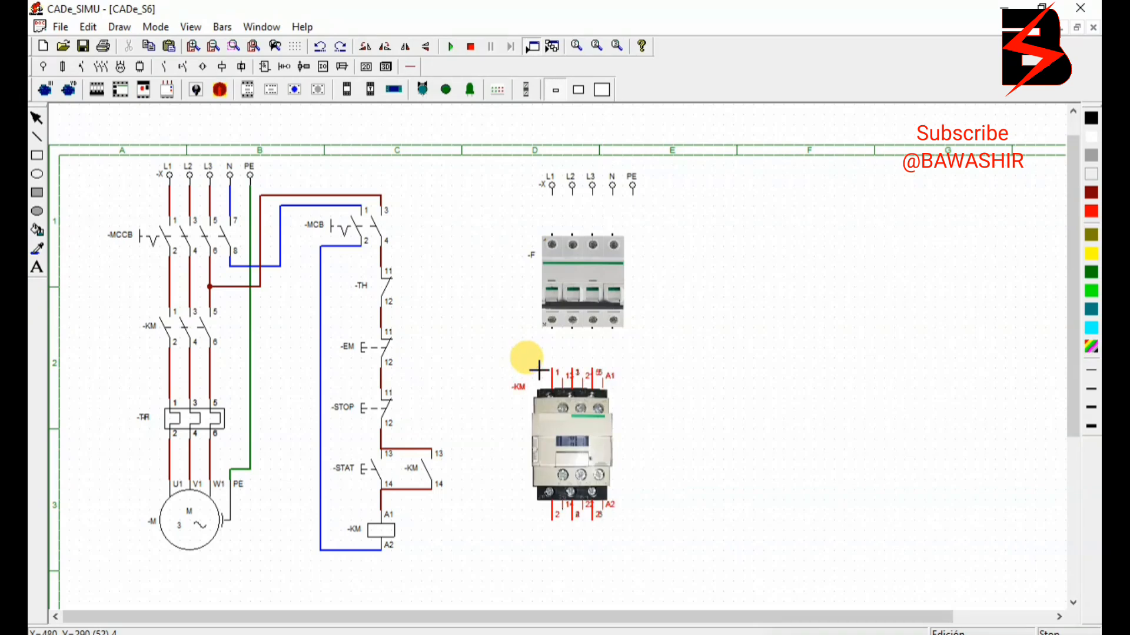
pyautogui.rightClick(539, 371)
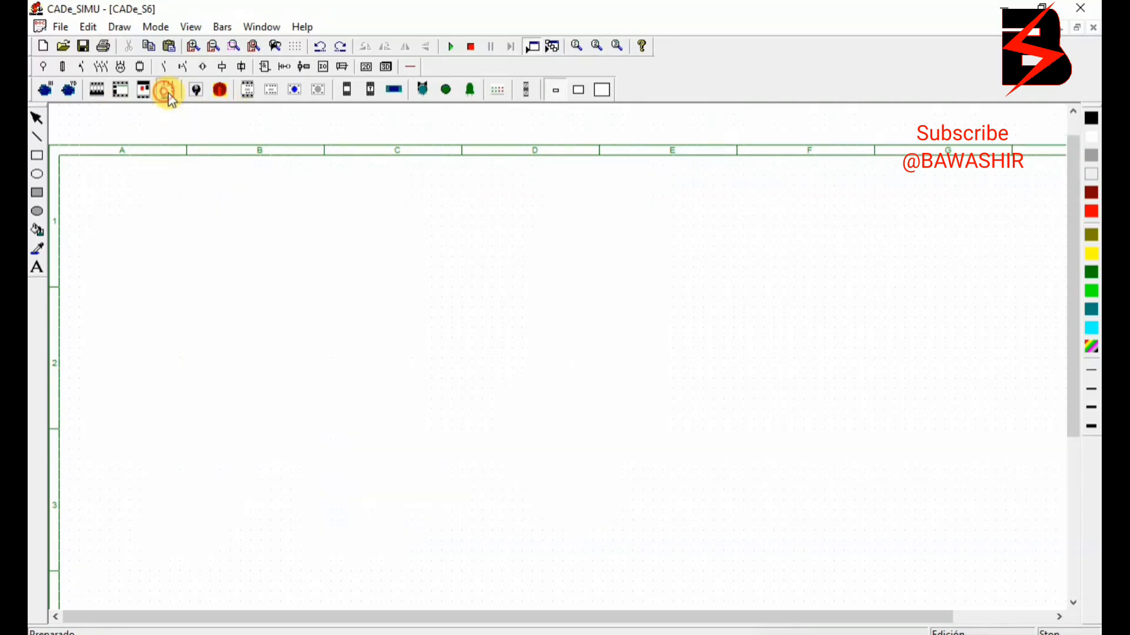
# Step: Place a realistic thermal overload relay below the contactor and a realistic three-phase motor beneath the relay
pyautogui.click(168, 94)
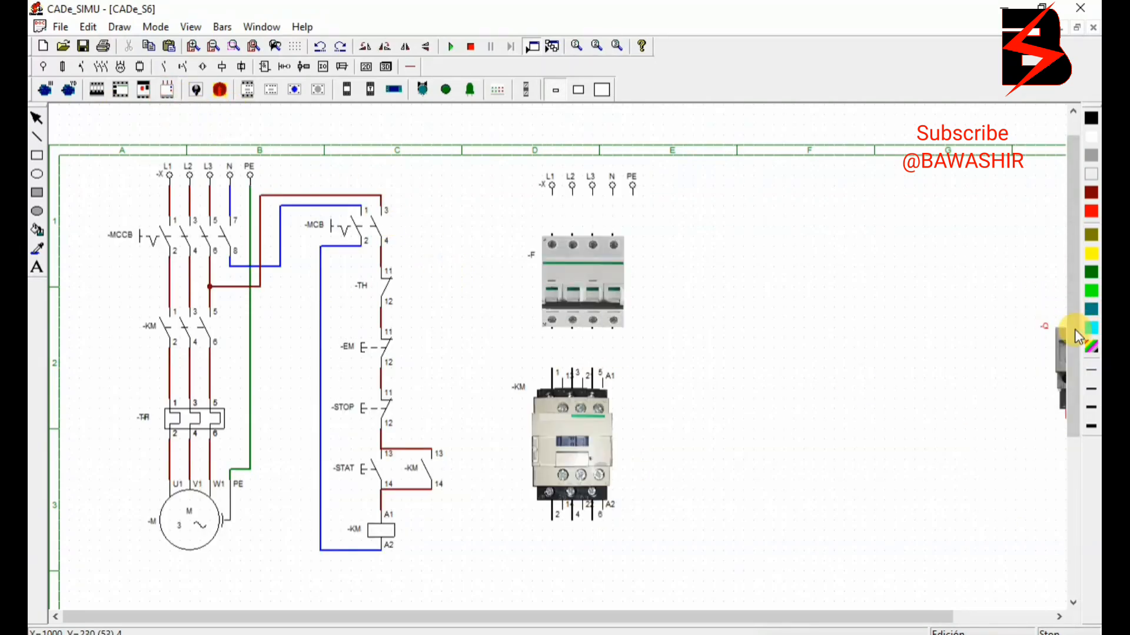
pyautogui.moveTo(1074, 329); pyautogui.dragTo(1071, 375)
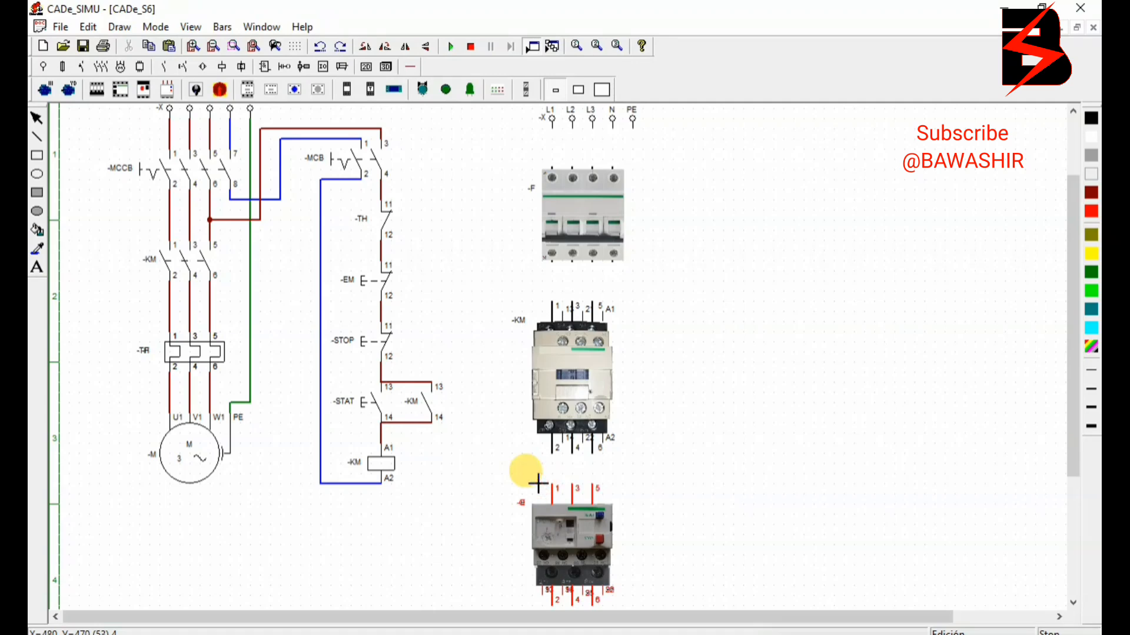
pyautogui.click(537, 482)
pyautogui.rightClick(618, 496)
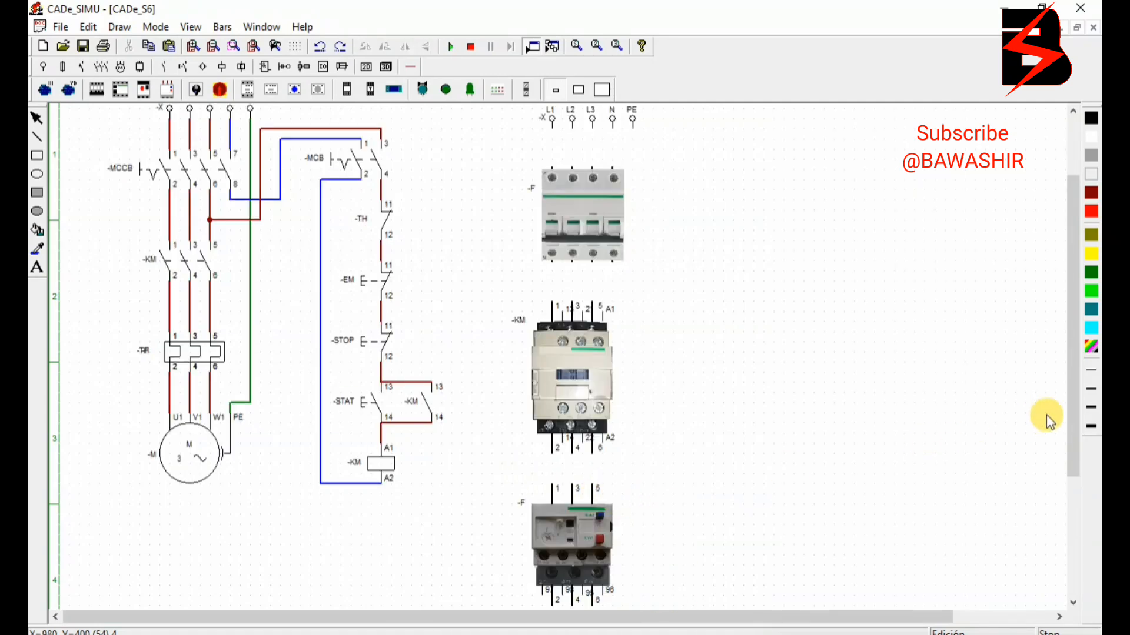
pyautogui.moveTo(1066, 437); pyautogui.dragTo(1064, 489)
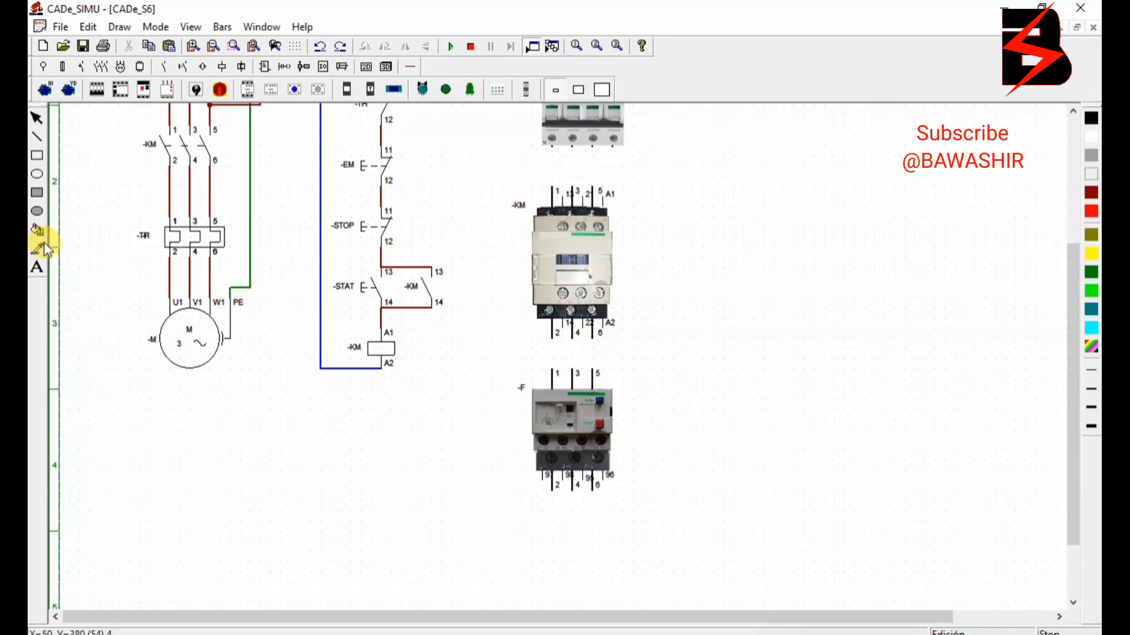
pyautogui.click(44, 89)
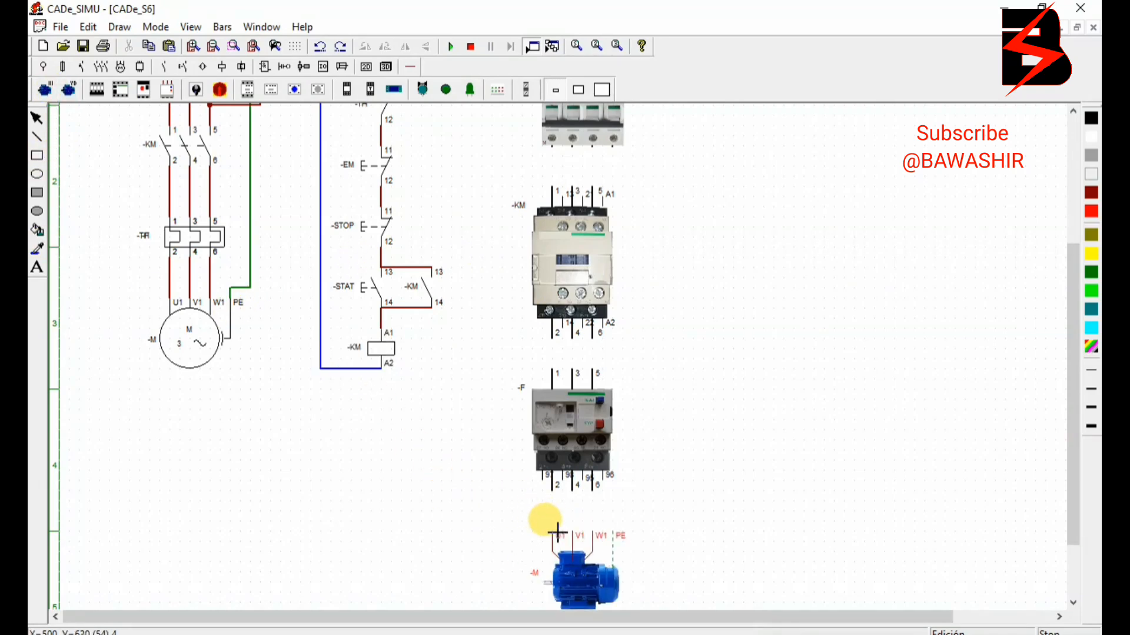
pyautogui.click(554, 532)
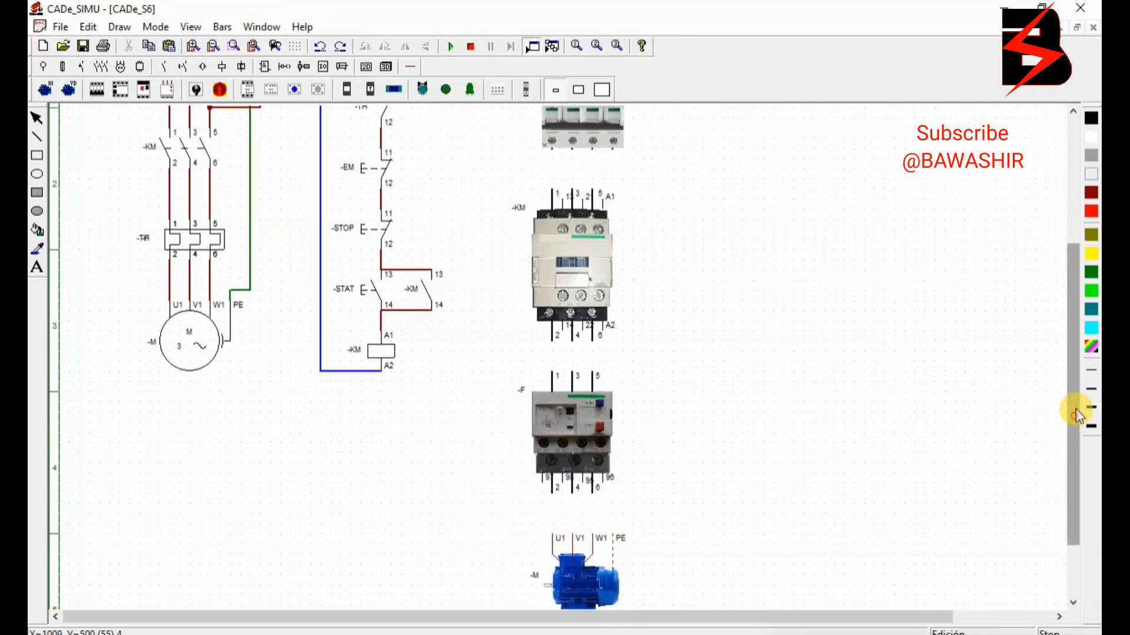
# Step: Rename the realistic four-pole magnetothermic switch below the new supply as -MCCB
pyautogui.moveTo(1072, 403); pyautogui.dragTo(1075, 321)
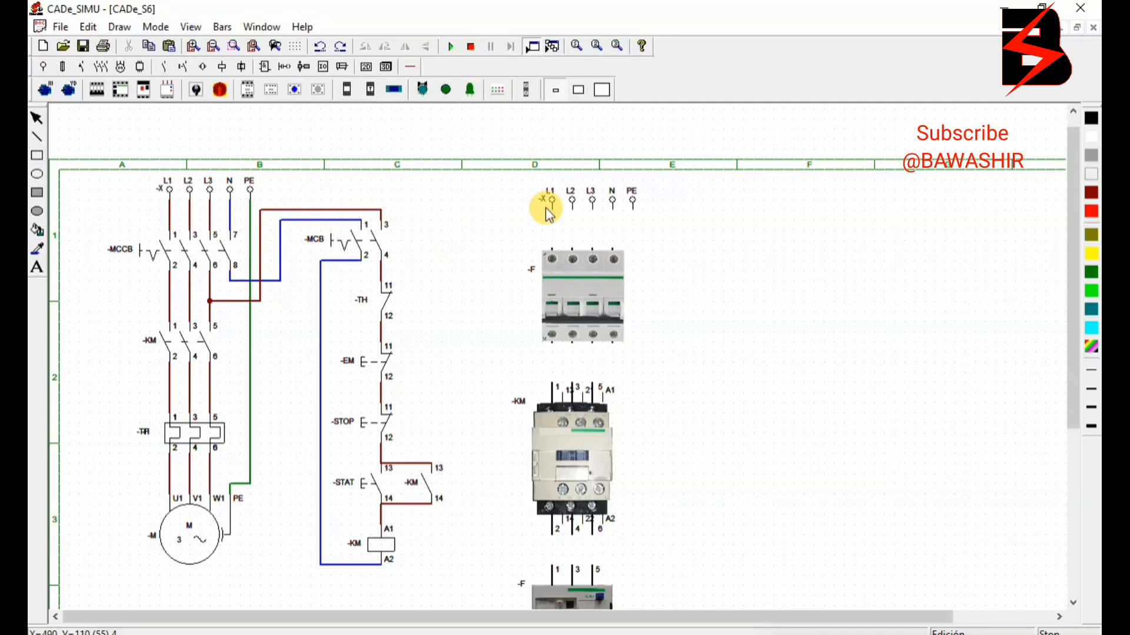
pyautogui.doubleClick(581, 302)
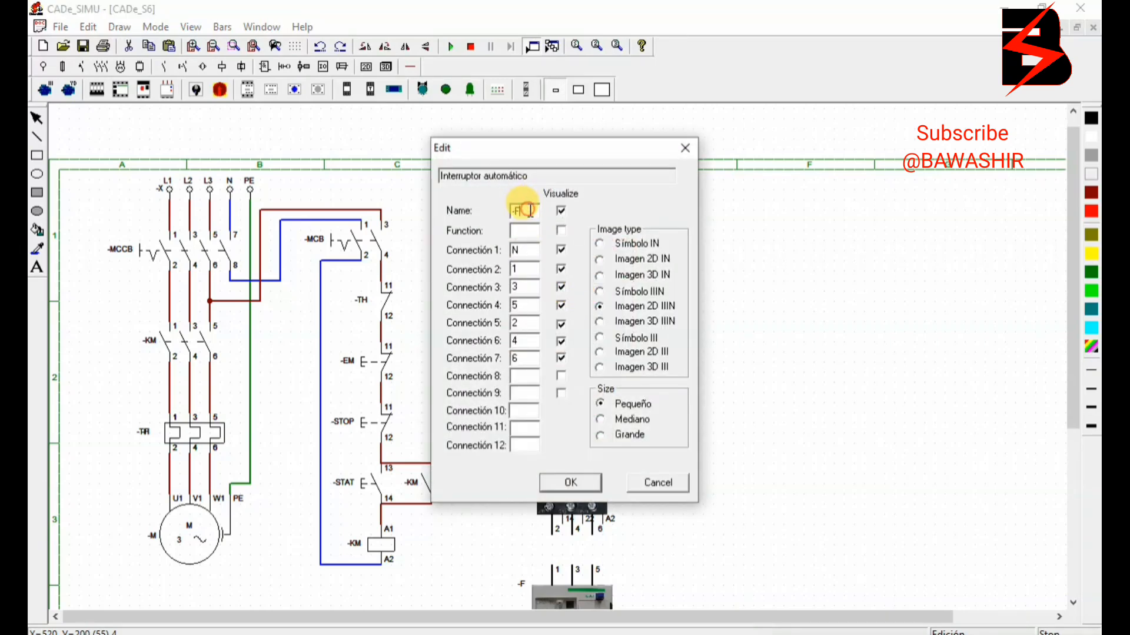
pyautogui.write('MCCB')
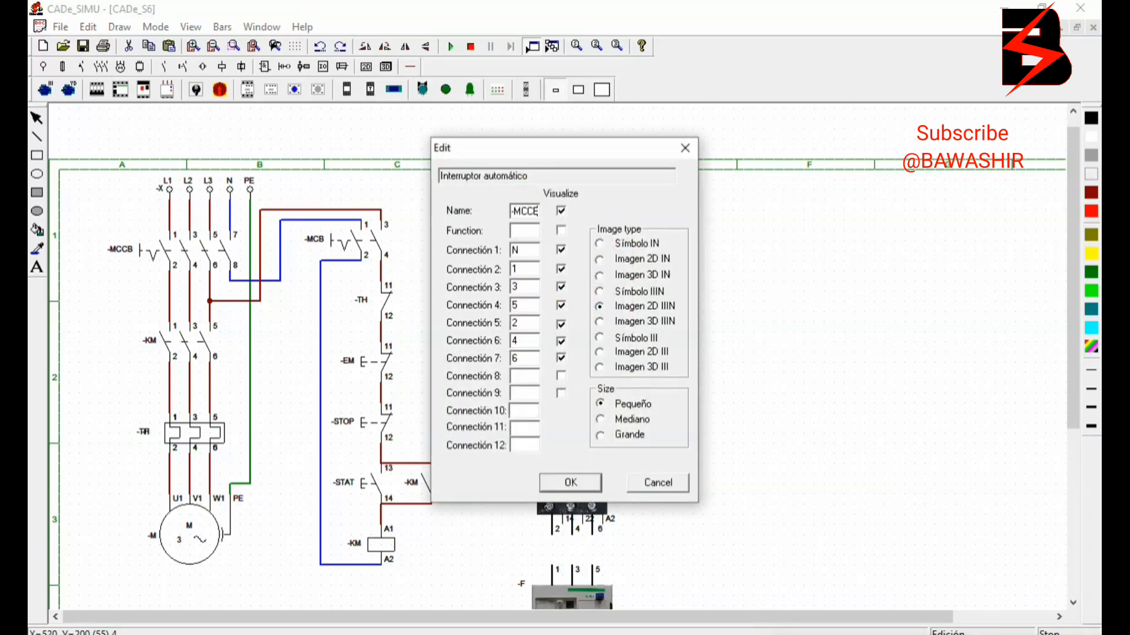
pyautogui.click(584, 478)
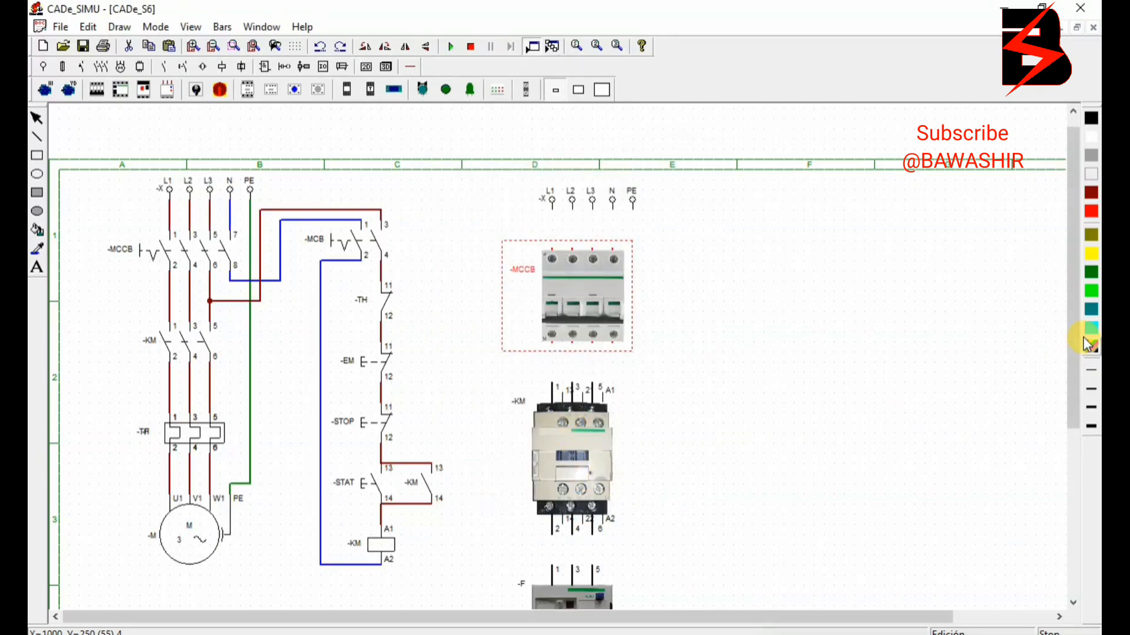
# Step: Rename the realistic thermal overload relay between the contactor and the motor as -TH
pyautogui.moveTo(1073, 330); pyautogui.dragTo(1069, 450)
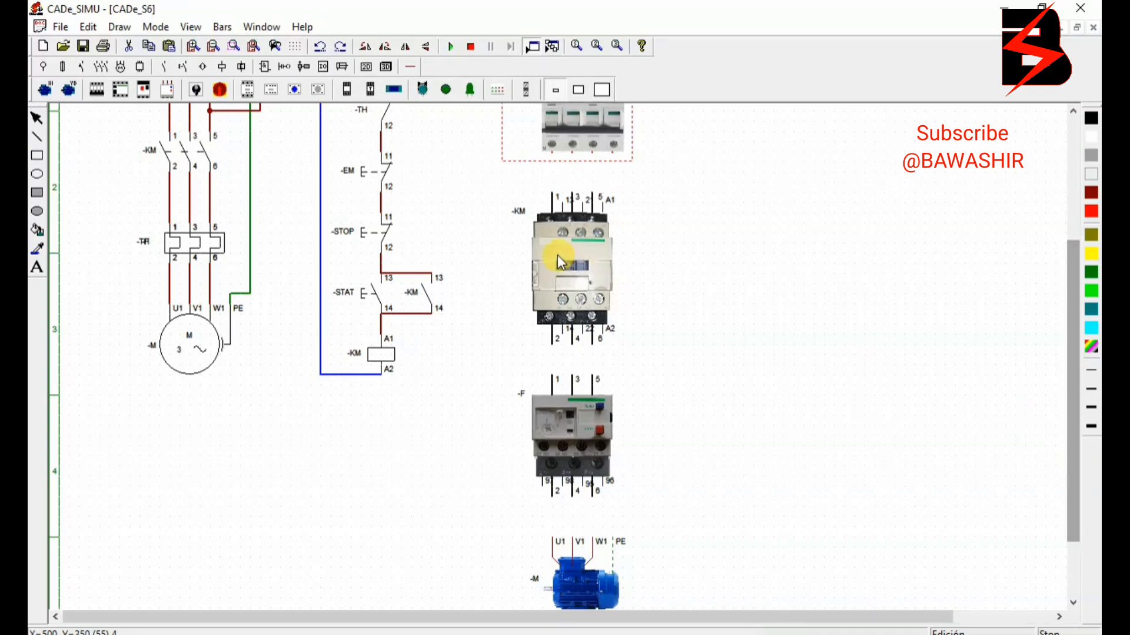
pyautogui.click(565, 411)
pyautogui.doubleClick(565, 412)
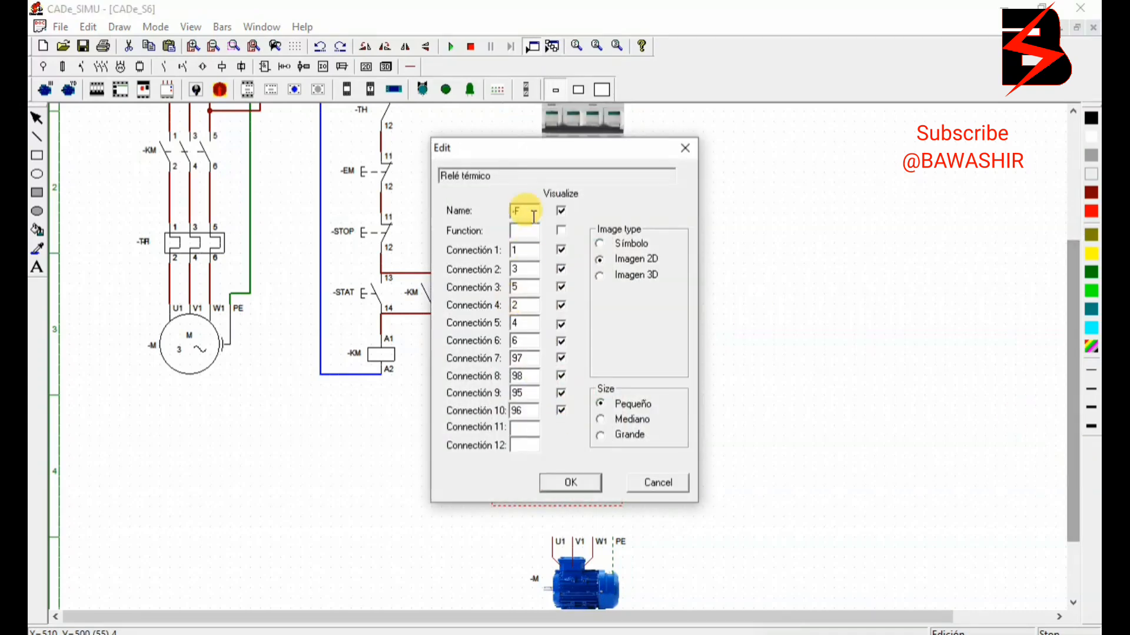
pyautogui.press('BackSpace')
pyautogui.write('TH')
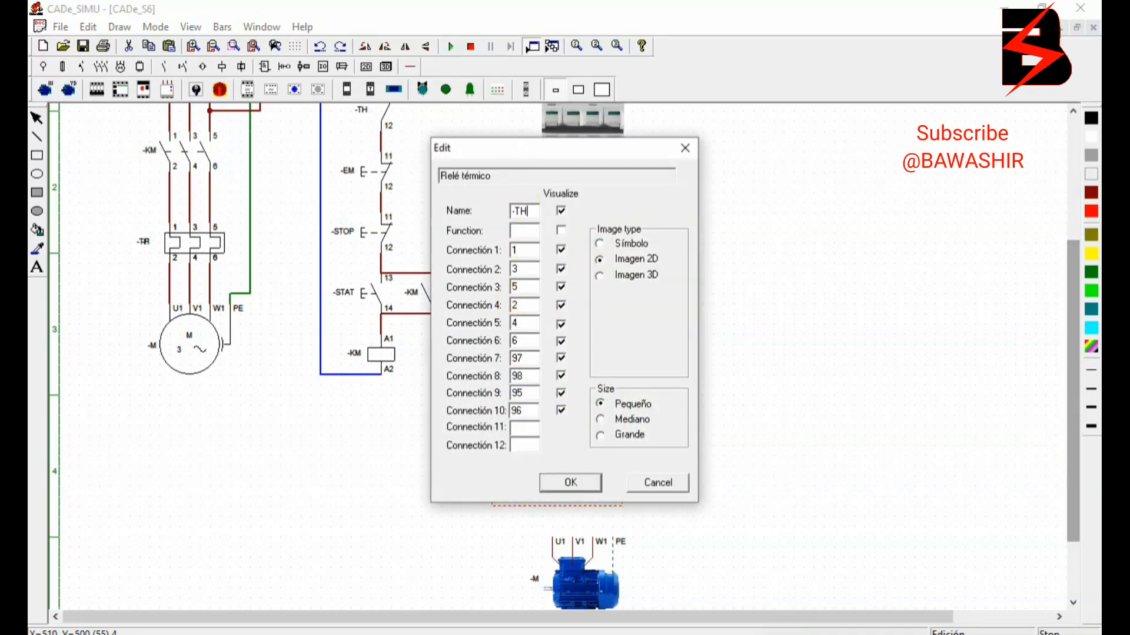
pyautogui.click(559, 488)
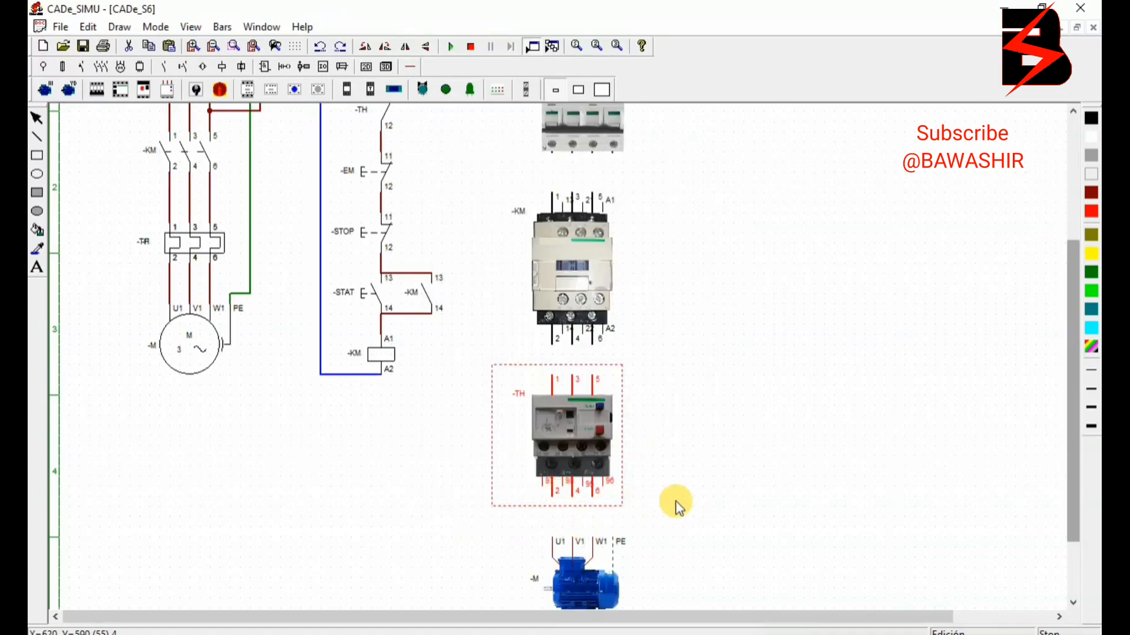
# Step: Wire the three phases from L1, L2 and L3 through -MCCB, contactor -KM and relay -TH to the realistic motor with three-phase cable
pyautogui.moveTo(1069, 448); pyautogui.dragTo(1070, 344)
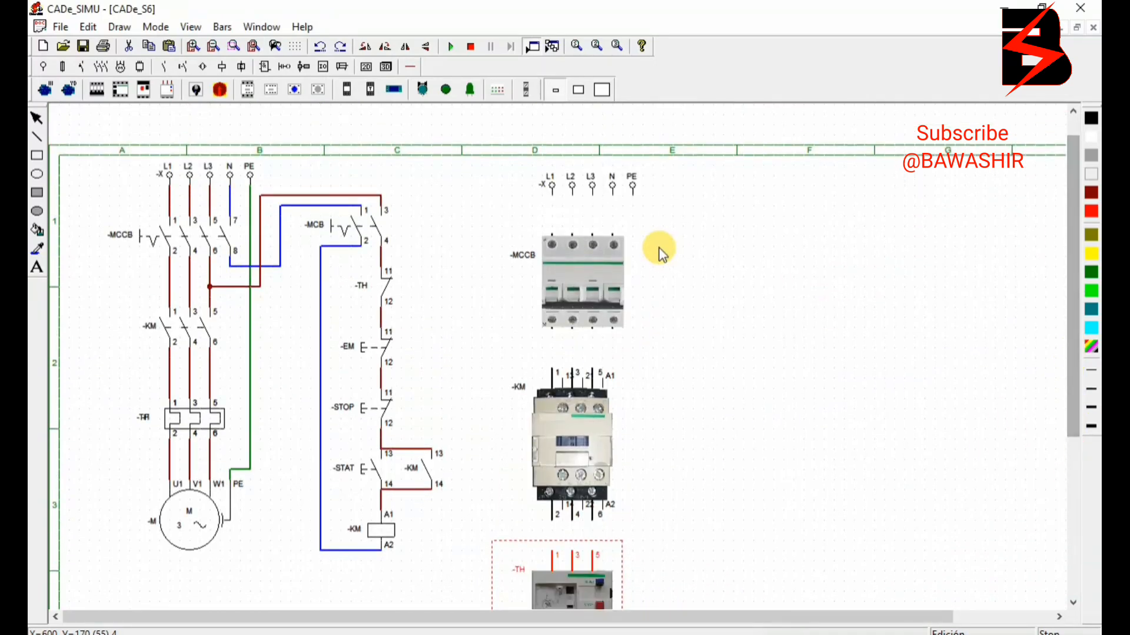
pyautogui.click(414, 68)
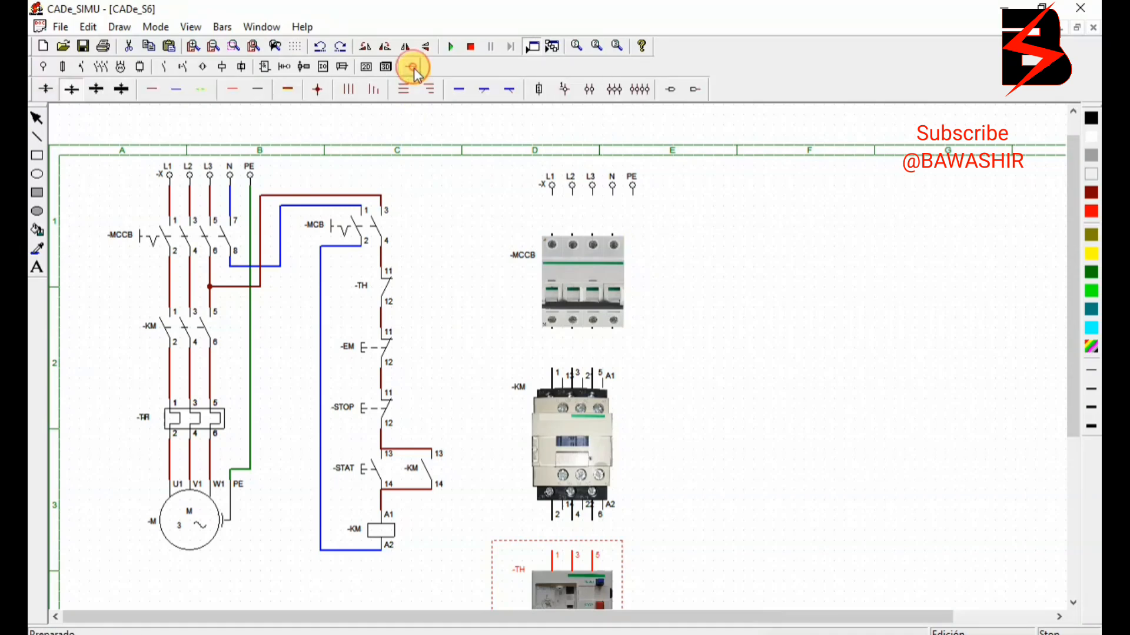
pyautogui.click(347, 93)
pyautogui.moveTo(551, 186); pyautogui.dragTo(552, 237)
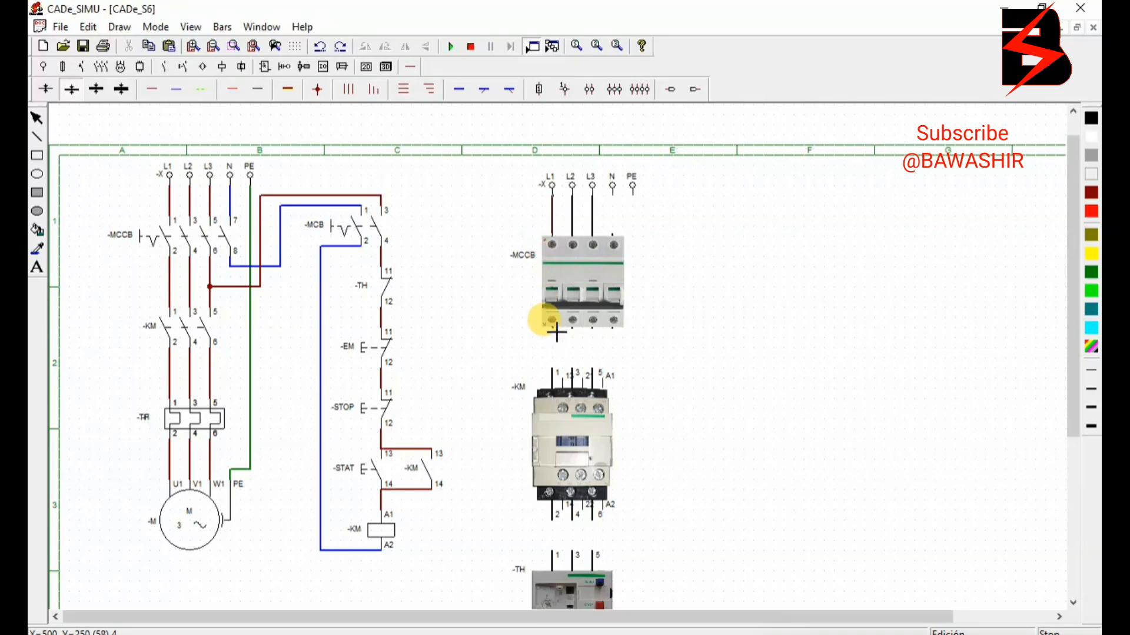
pyautogui.moveTo(551, 322); pyautogui.dragTo(562, 368)
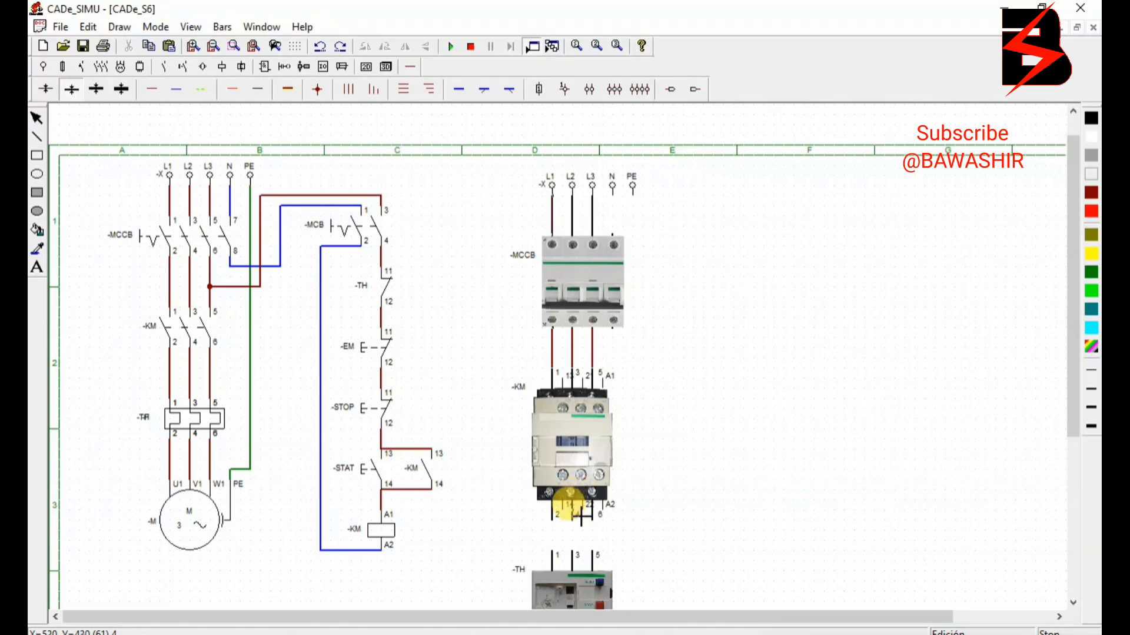
pyautogui.moveTo(548, 511); pyautogui.dragTo(556, 553)
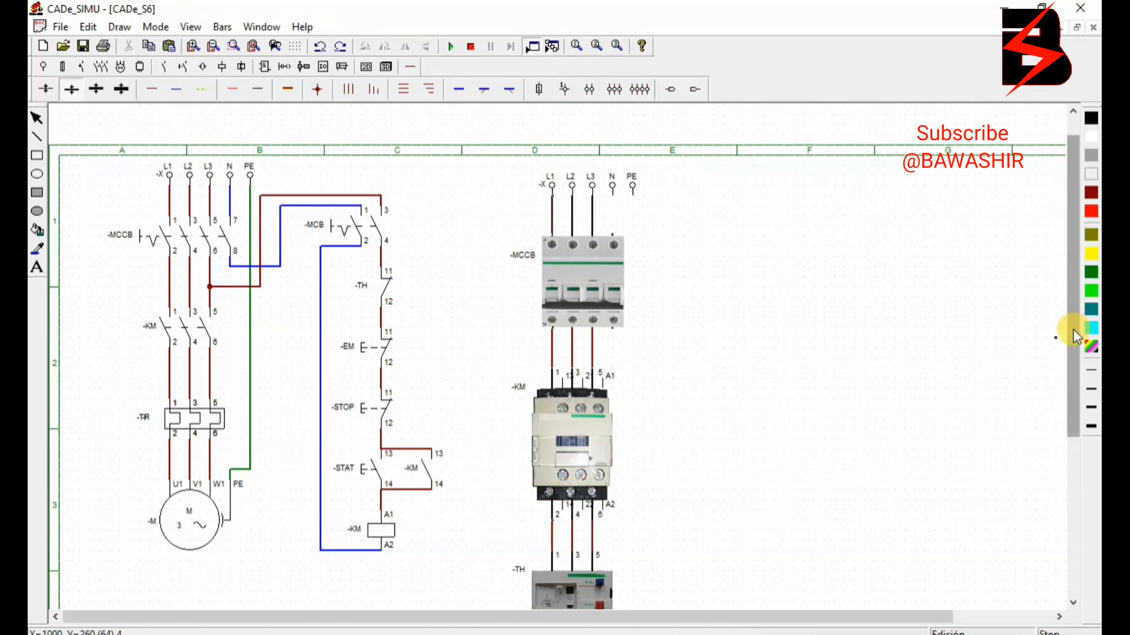
pyautogui.moveTo(1069, 328)
pyautogui.mouseDown()
pyautogui.moveTo(1072, 457)
pyautogui.moveTo(1057, 458)
pyautogui.mouseUp()
pyautogui.moveTo(551, 450); pyautogui.dragTo(561, 486)
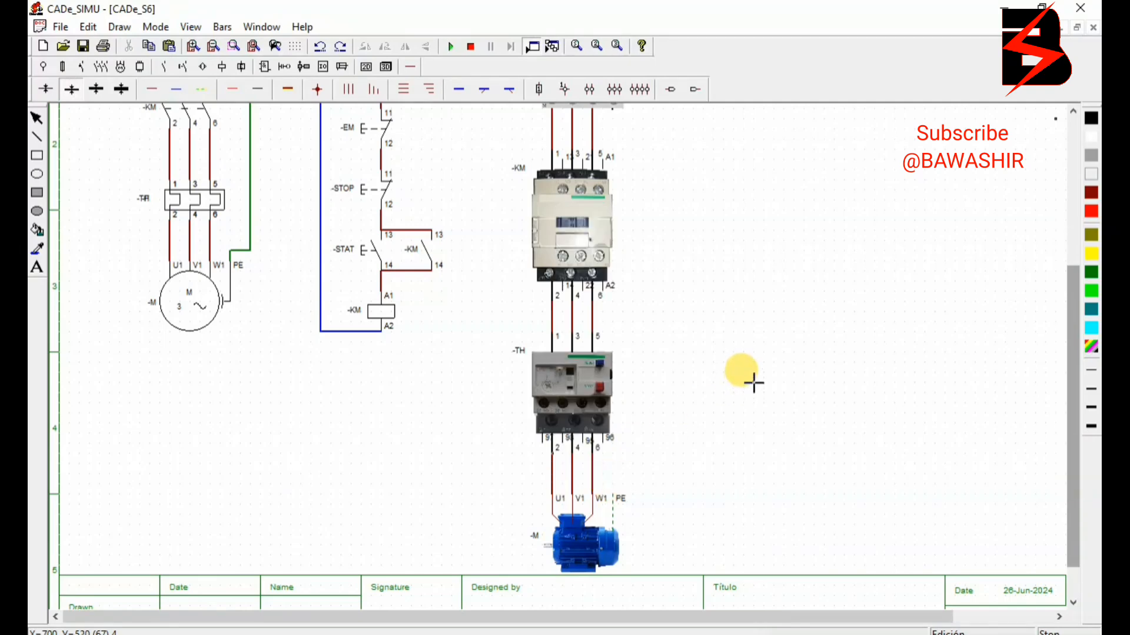
# Step: Connect the new supply's N to the fourth pole of -MCCB with neutral wire and its PE to the realistic motor with earth wire
pyautogui.scroll(-2, 753, 383)
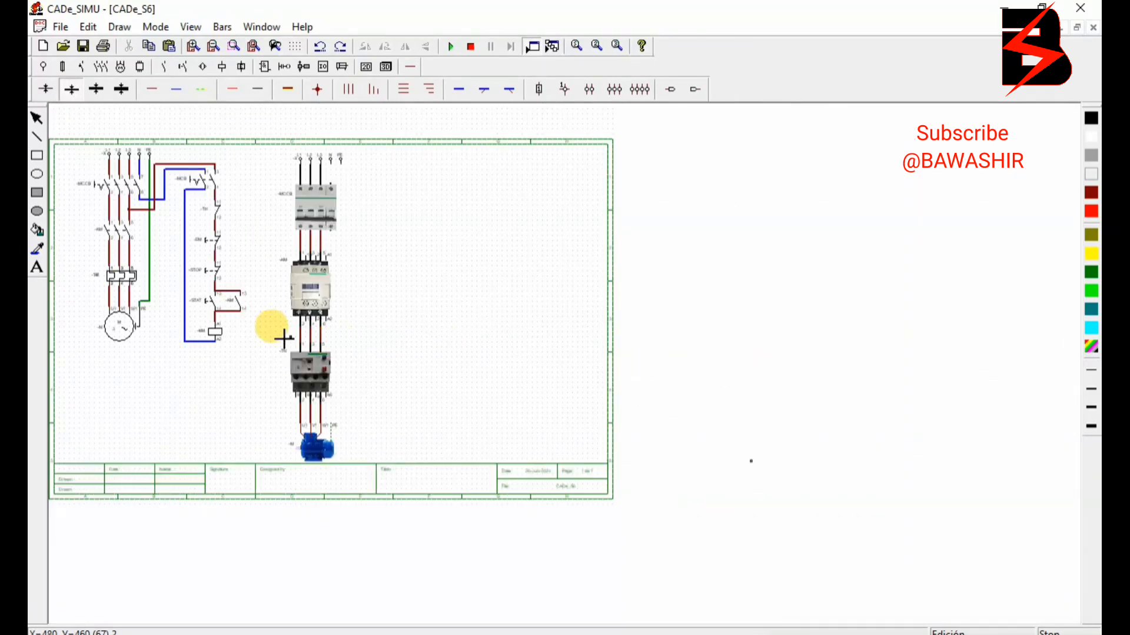
pyautogui.scroll(1, 276, 333)
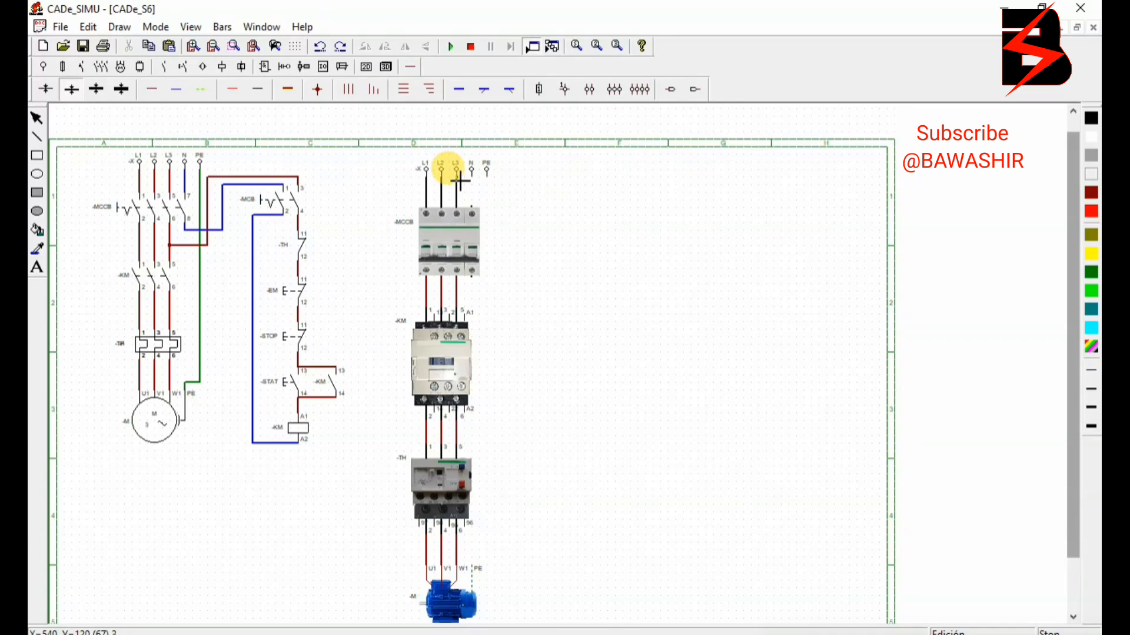
pyautogui.scroll(2, 459, 181)
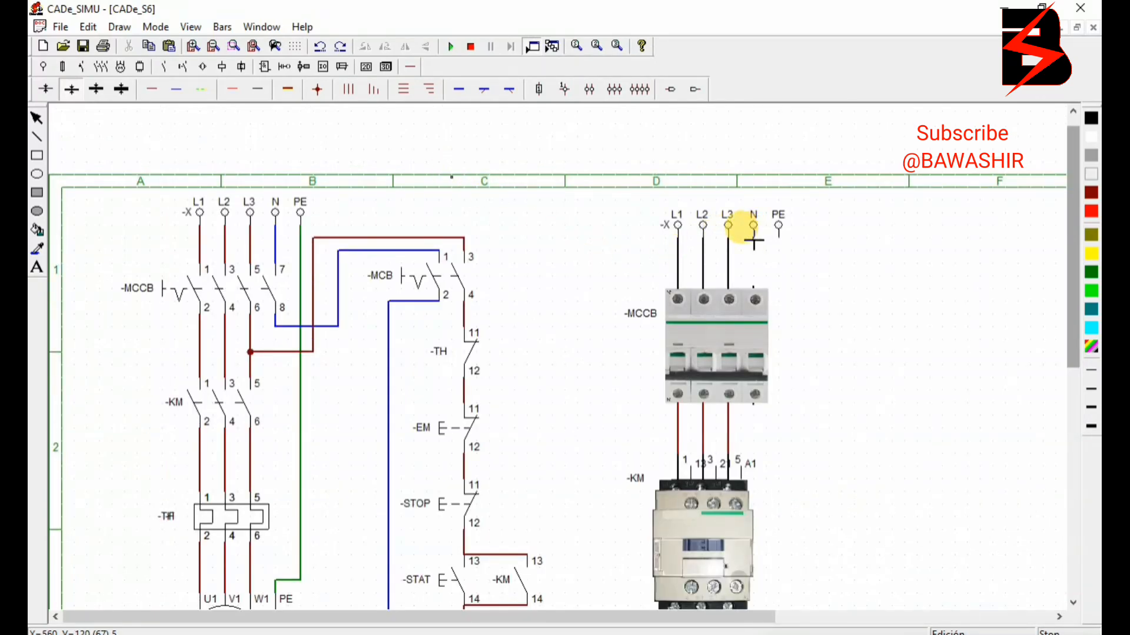
pyautogui.moveTo(754, 240); pyautogui.dragTo(757, 289)
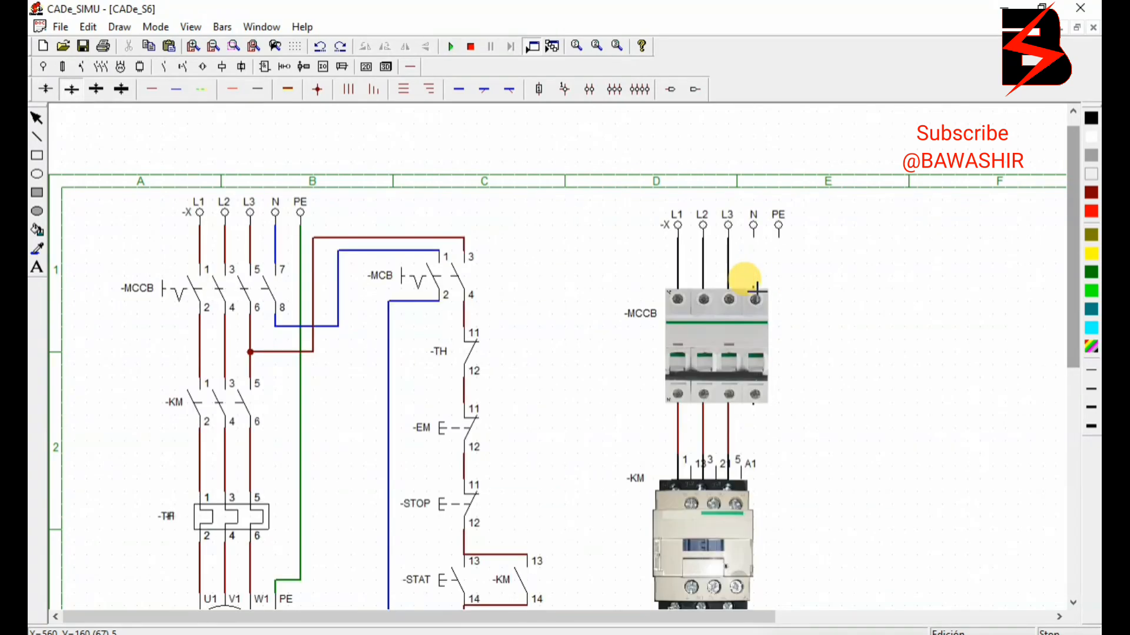
pyautogui.click(173, 92)
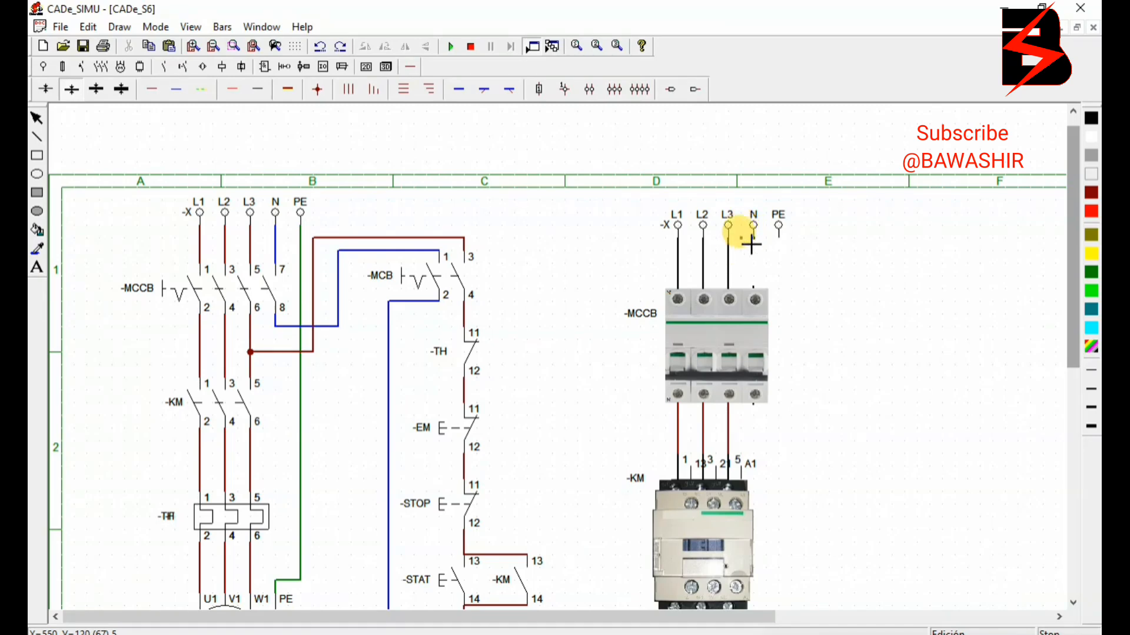
pyautogui.moveTo(755, 244); pyautogui.dragTo(753, 297)
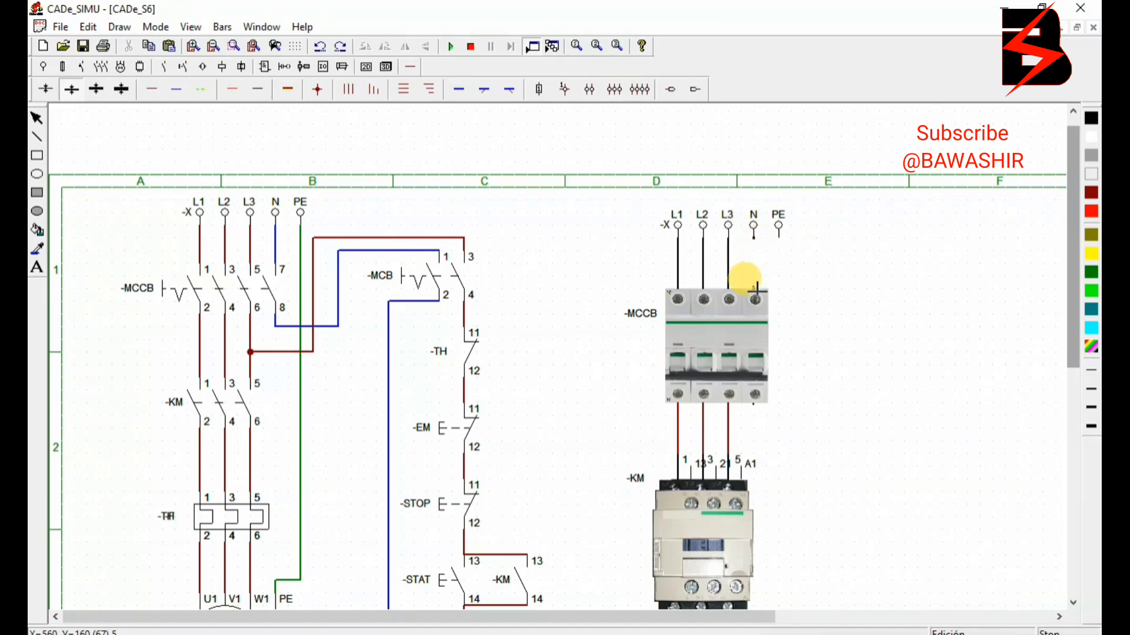
pyautogui.scroll(-1, 882, 276)
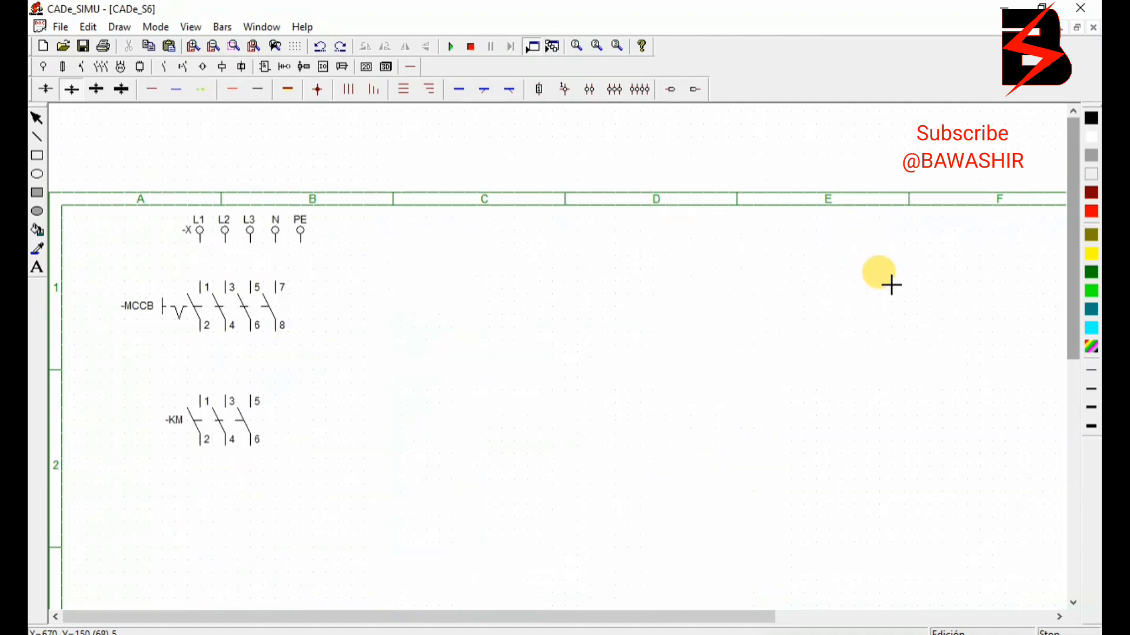
pyautogui.rightClick(839, 310)
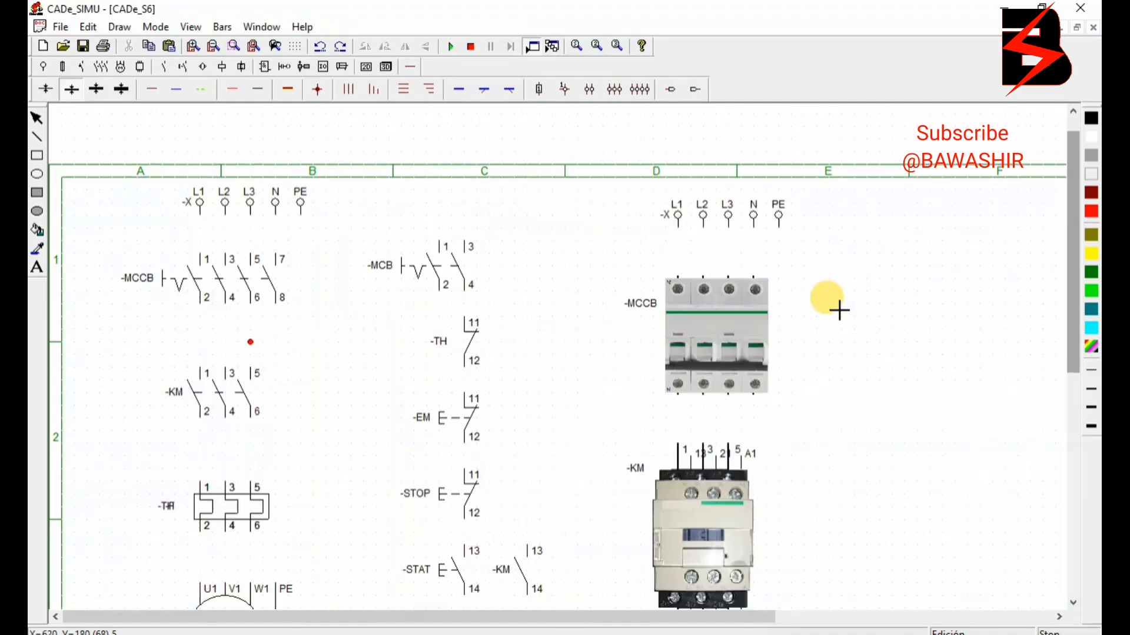
pyautogui.scroll(-2, 940, 359)
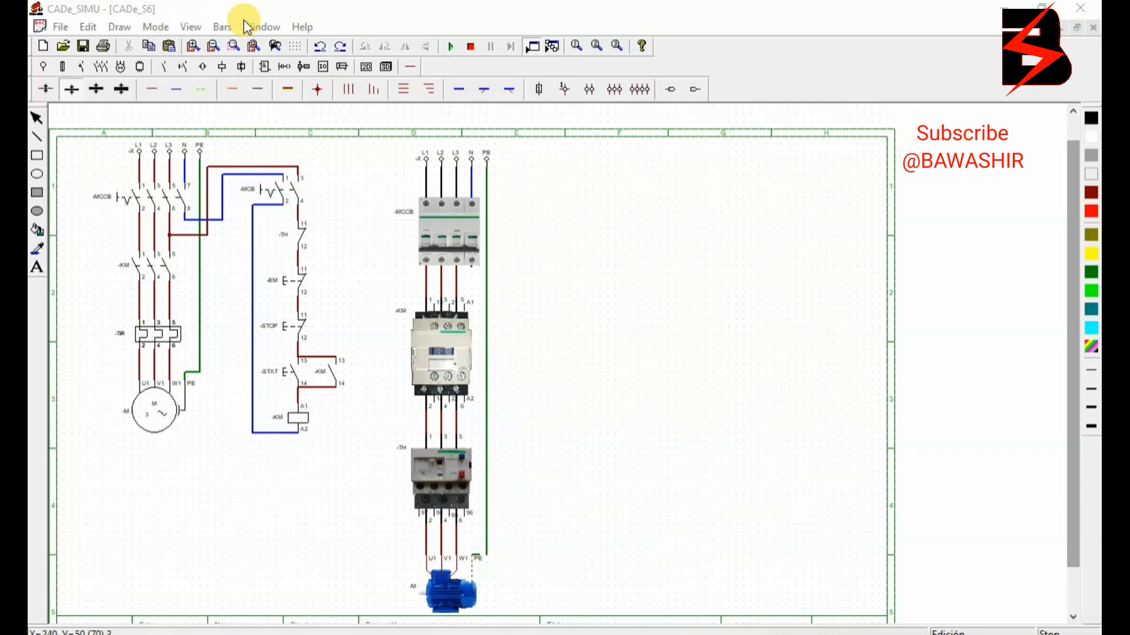
# Step: Place a realistic pushbutton in column F, beside the contactor, and set its image type to Pulsador seta
pyautogui.click(369, 67)
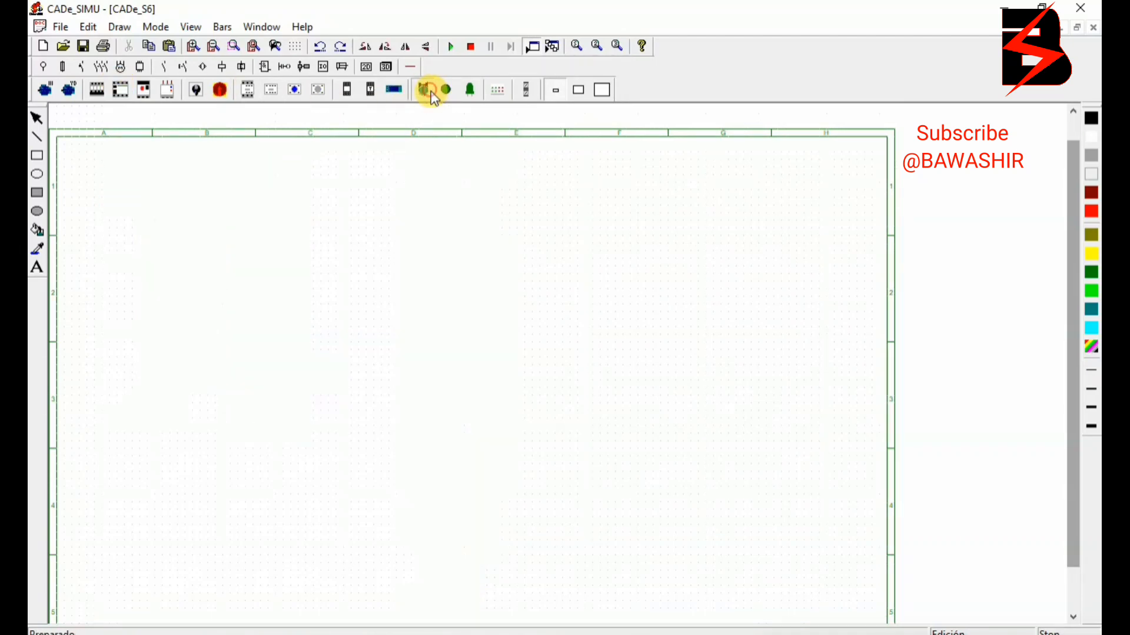
pyautogui.click(431, 90)
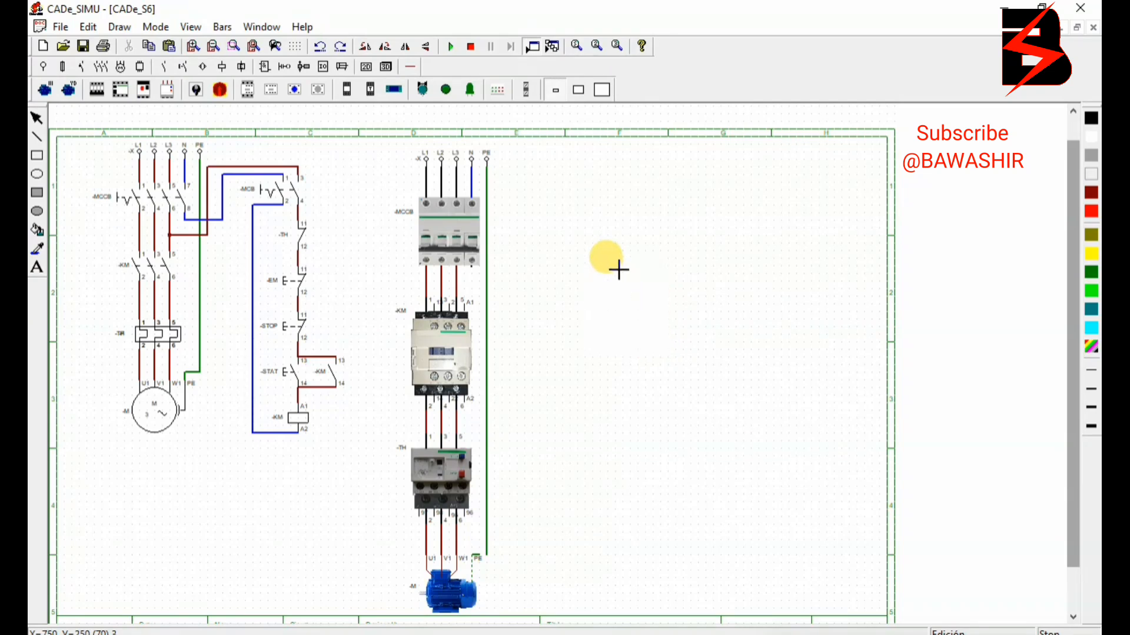
pyautogui.click(618, 278)
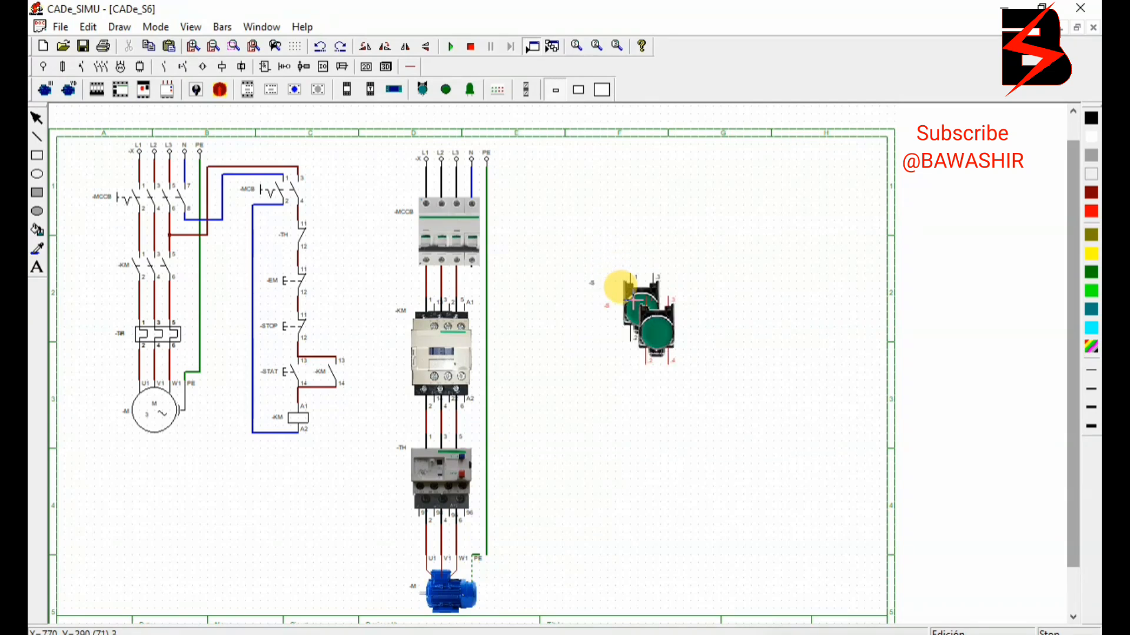
pyautogui.doubleClick(640, 310)
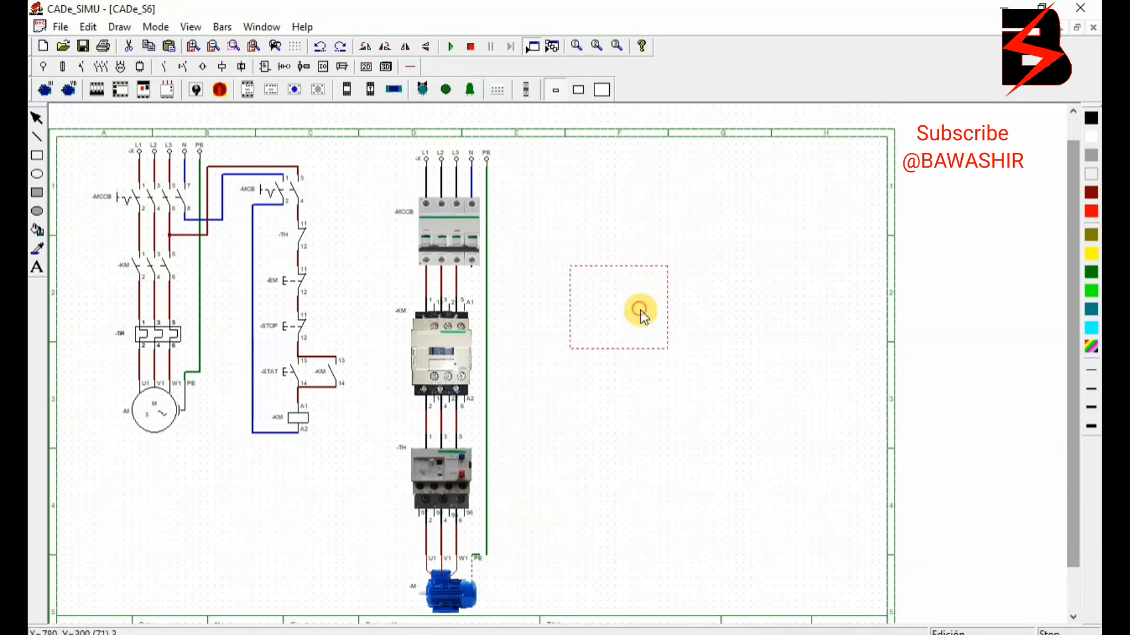
pyautogui.click(600, 291)
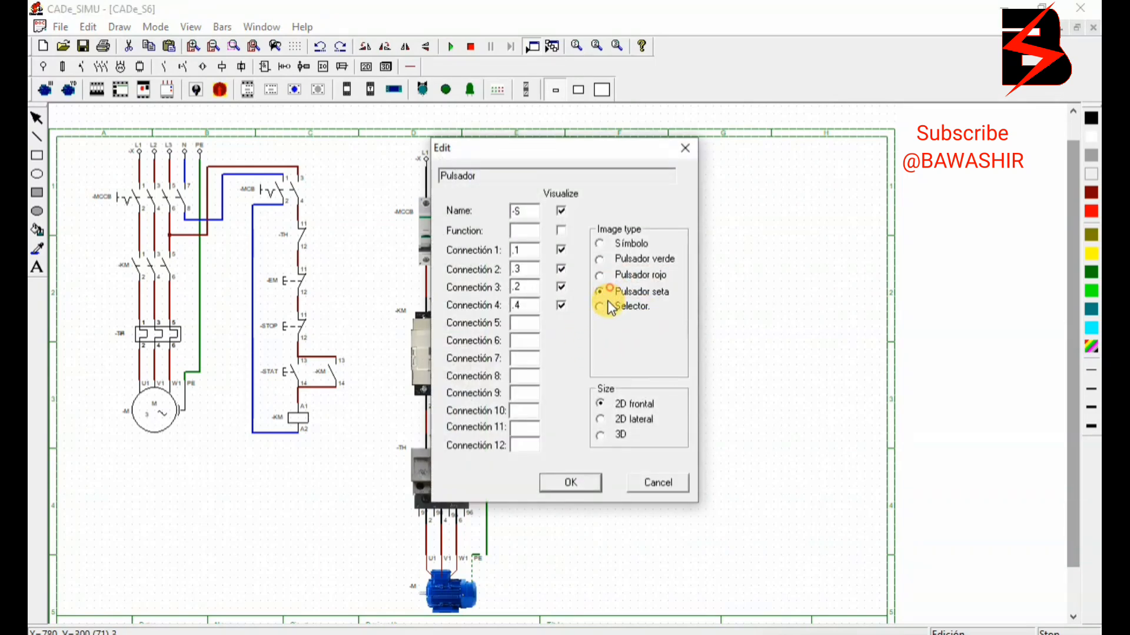
pyautogui.click(564, 481)
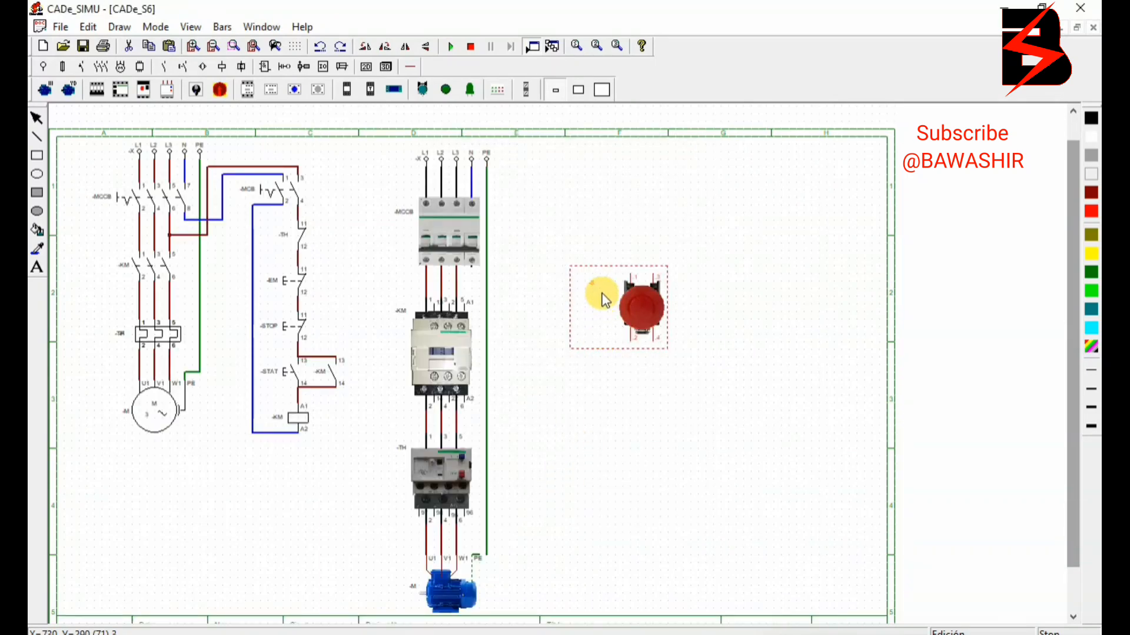
# Step: Place a second realistic pushbutton below the mushroom button and set its image type to Pulsador rojo
pyautogui.click(422, 90)
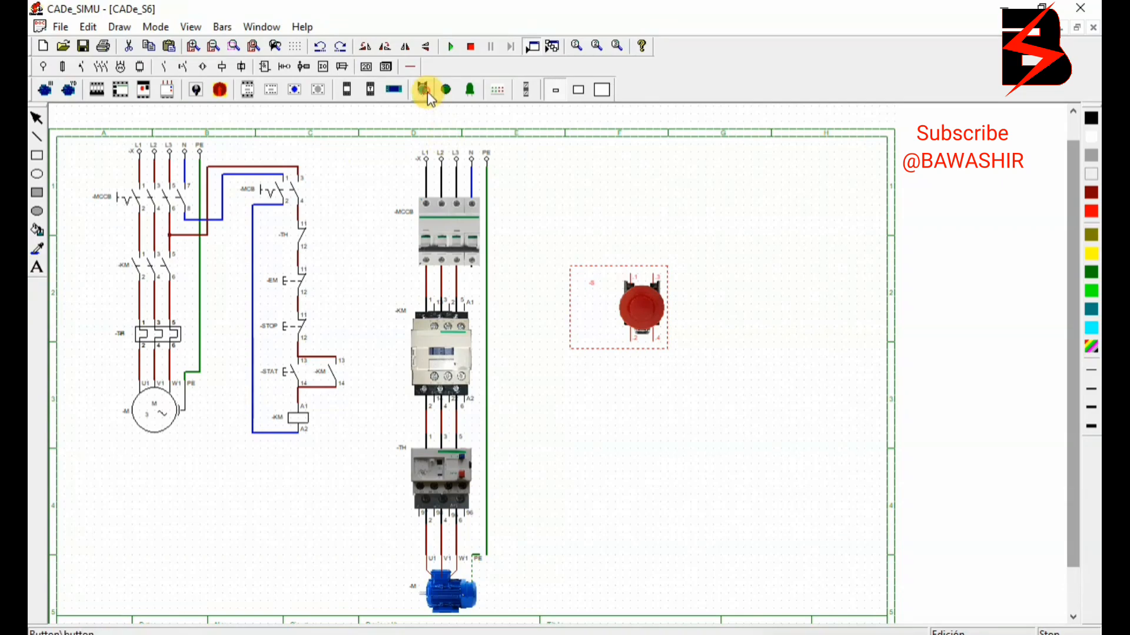
pyautogui.click(627, 400)
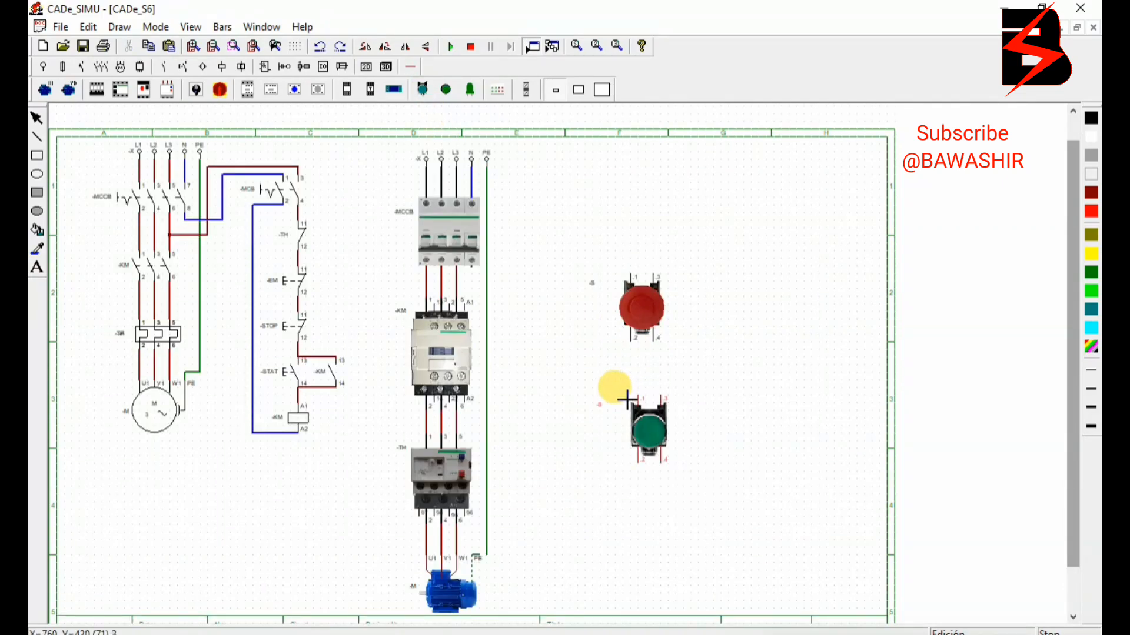
pyautogui.doubleClick(656, 413)
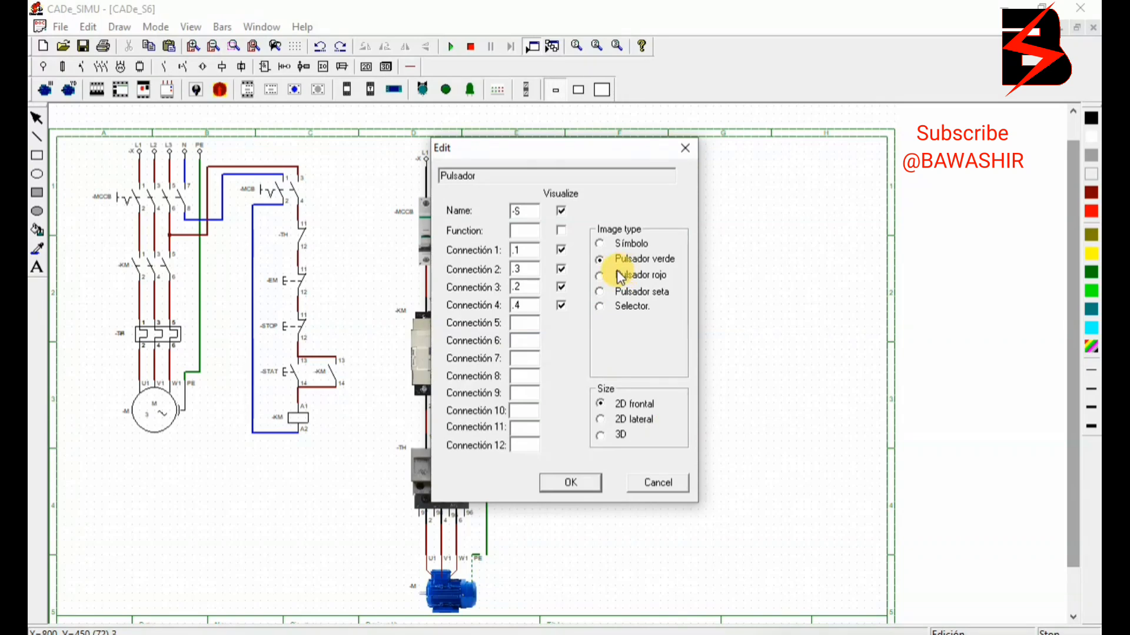
pyautogui.click(600, 275)
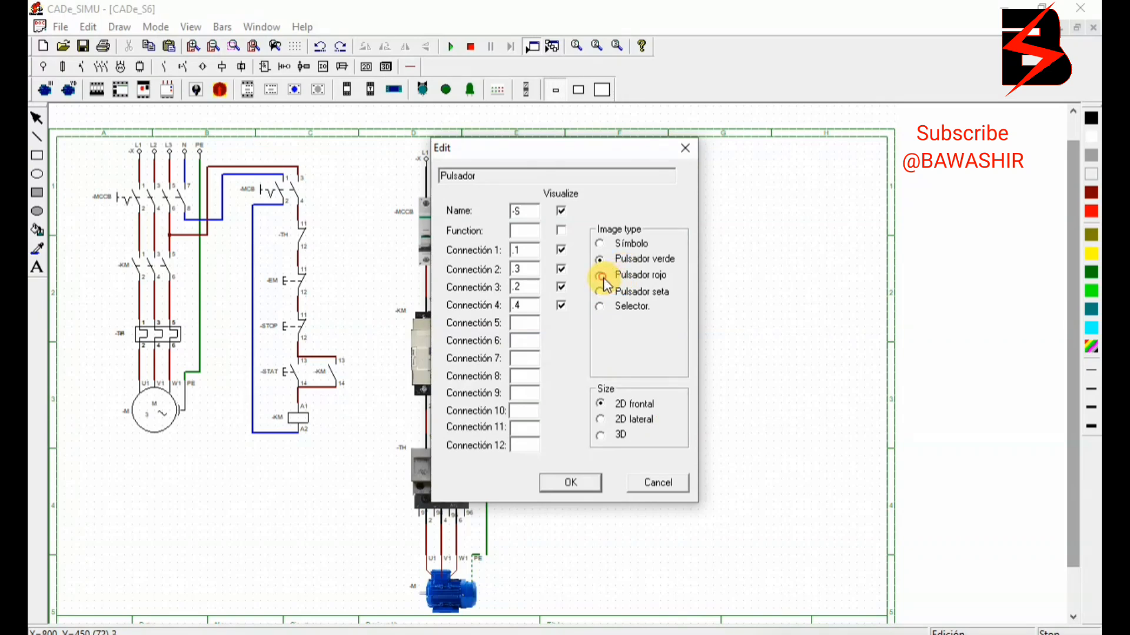
pyautogui.click(586, 484)
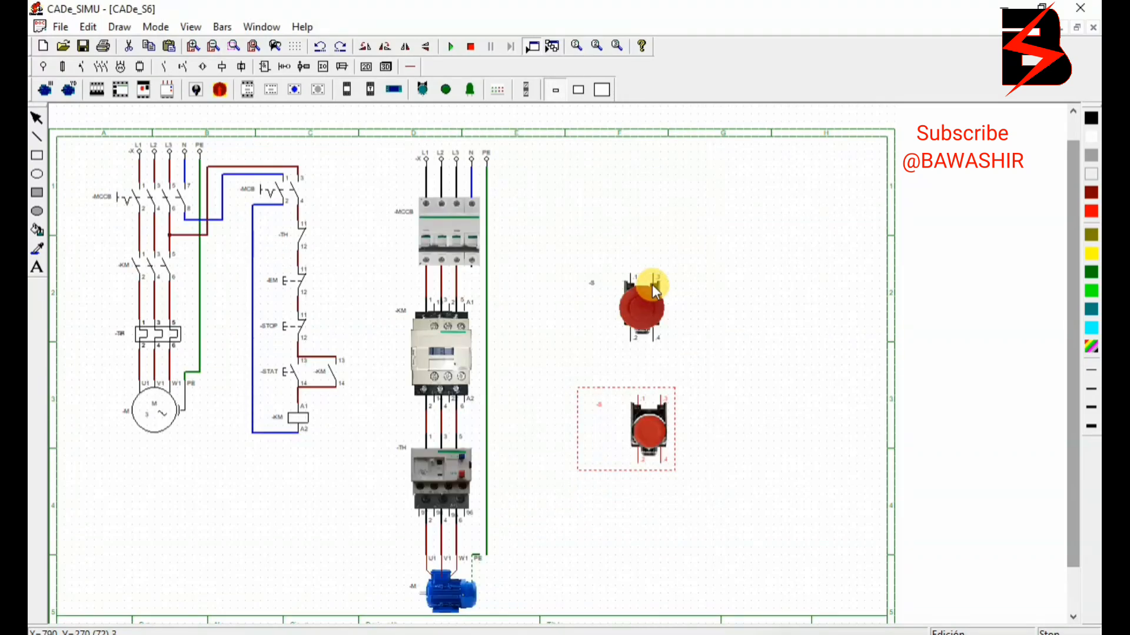
# Step: Place a realistic green pushbutton in column F, below the red pushbutton
pyautogui.click(424, 94)
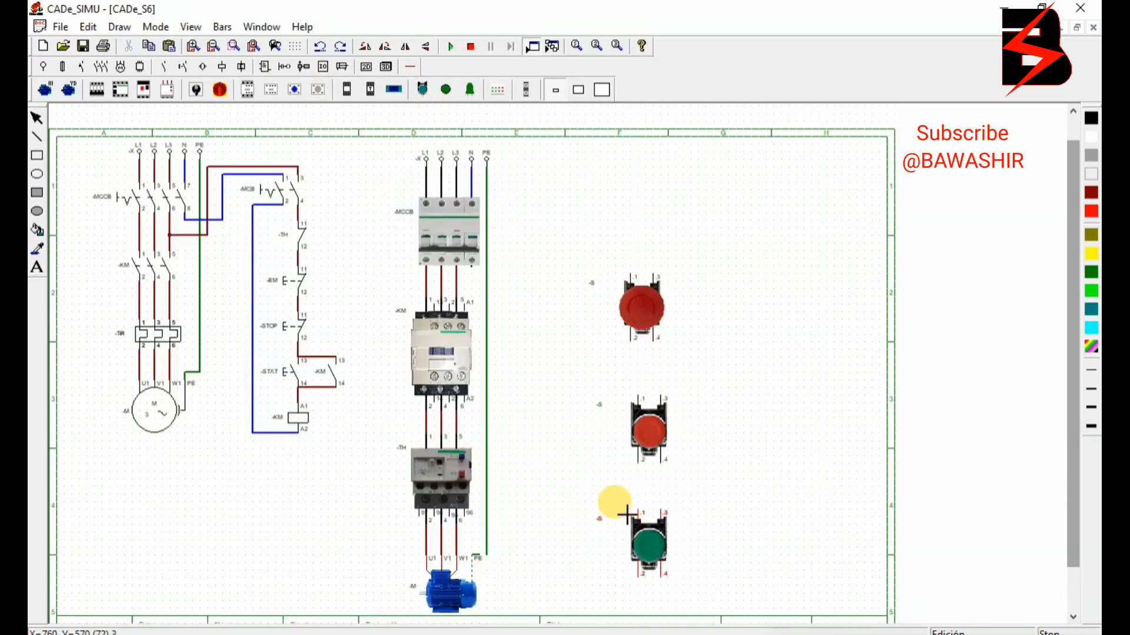
pyautogui.click(627, 515)
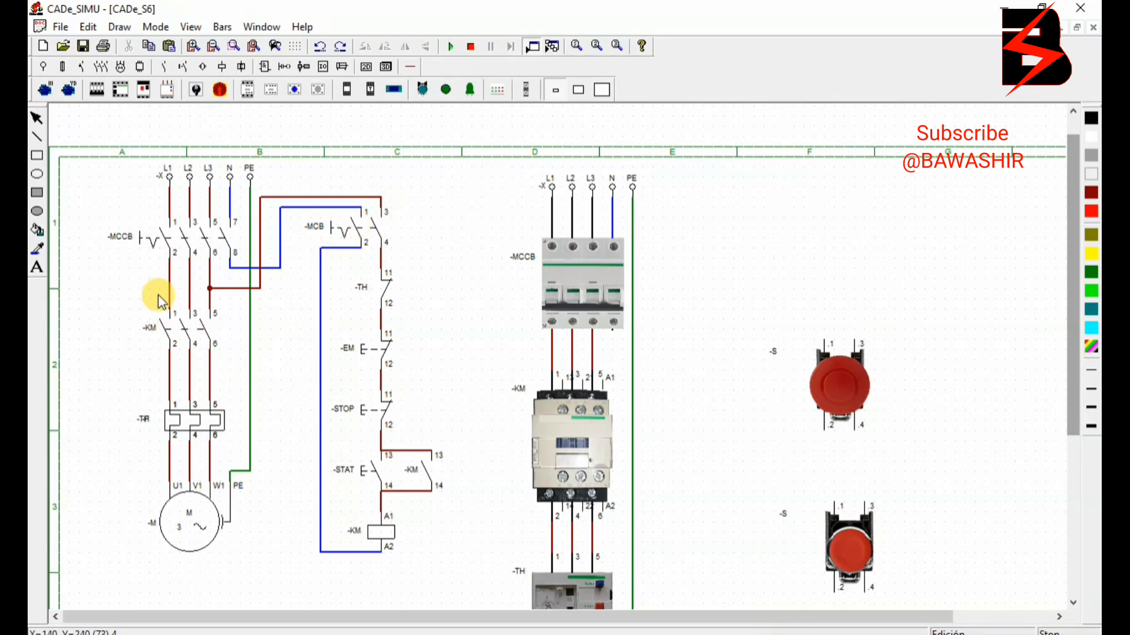
# Step: Renumber the connections of the -TH auxiliary contact in the control circuit as 97 and 98
pyautogui.doubleClick(389, 285)
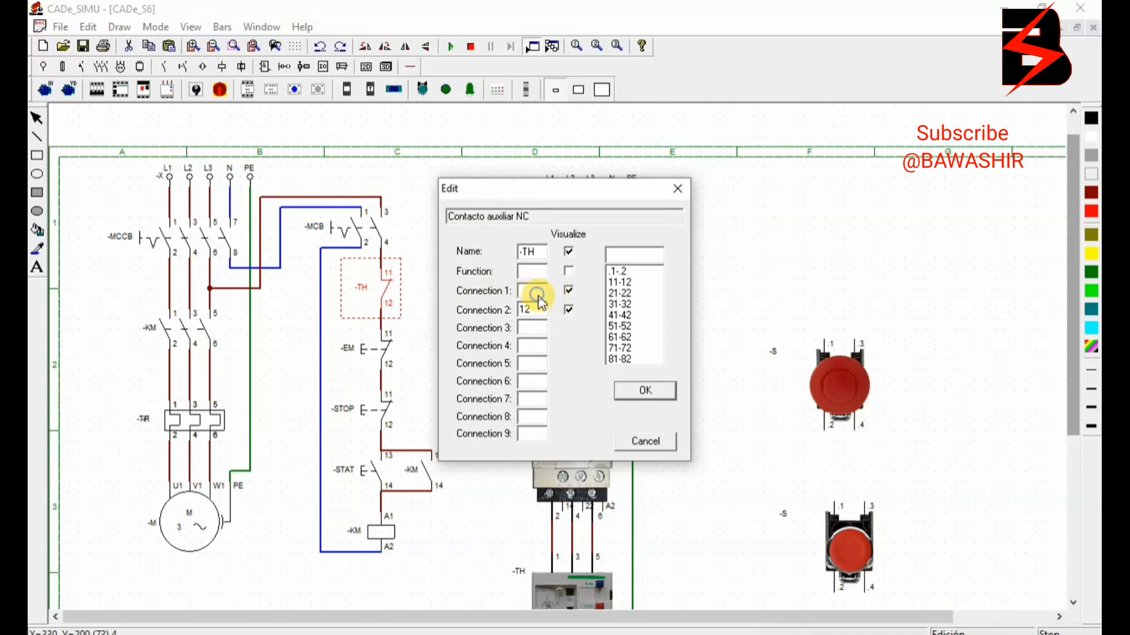
pyautogui.rightClick(538, 294)
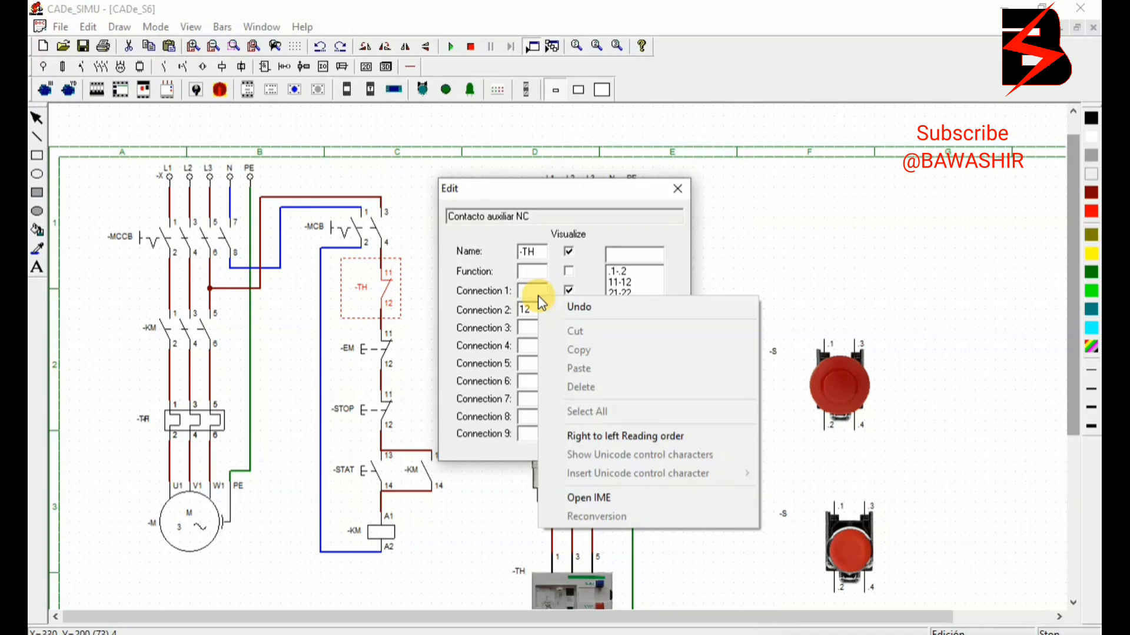
pyautogui.rightClick(529, 275)
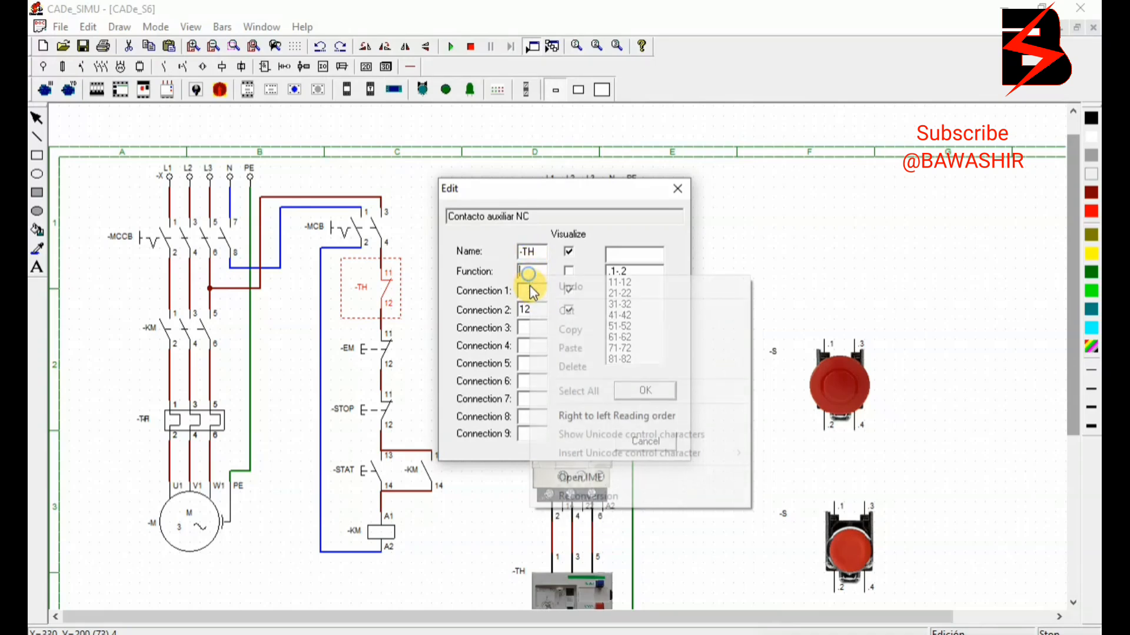
pyautogui.click(526, 288)
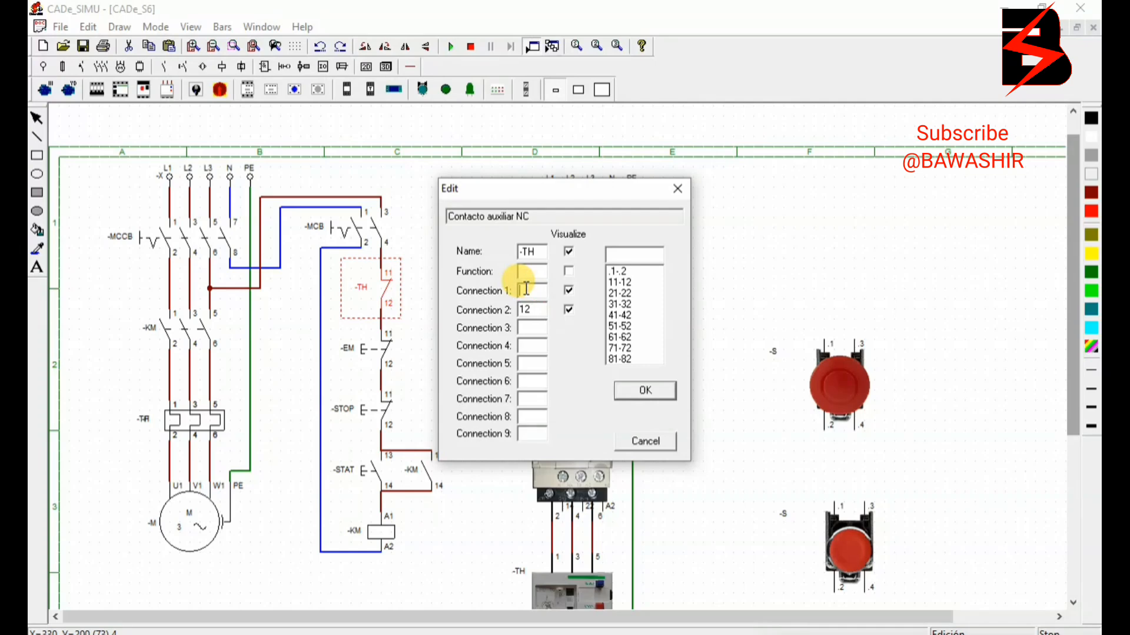
pyautogui.write('97')
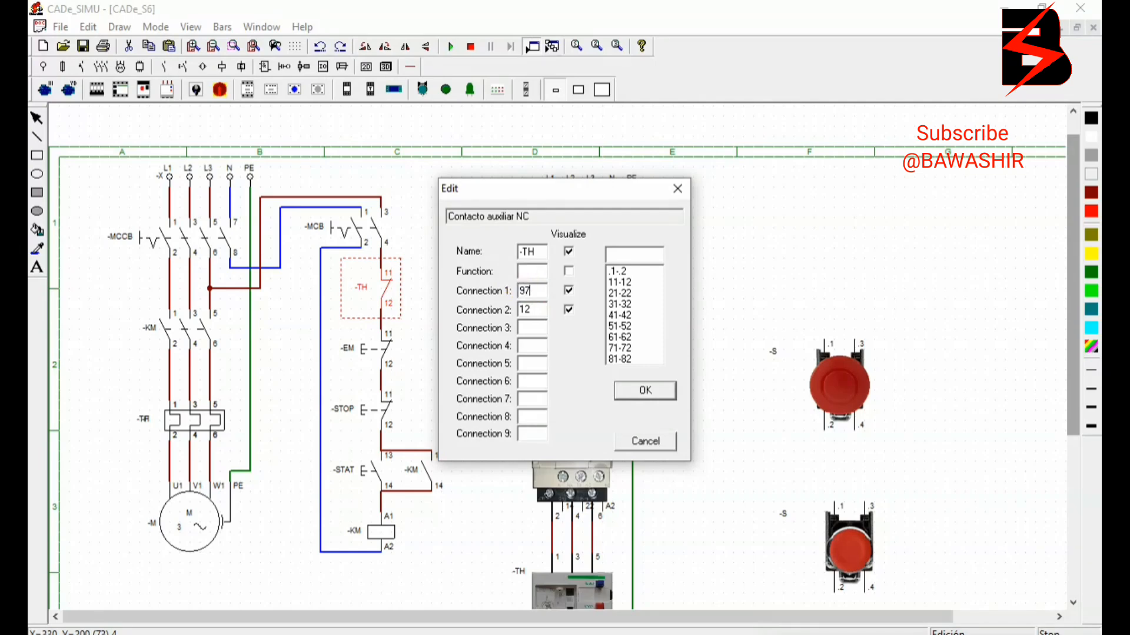
pyautogui.click(539, 308)
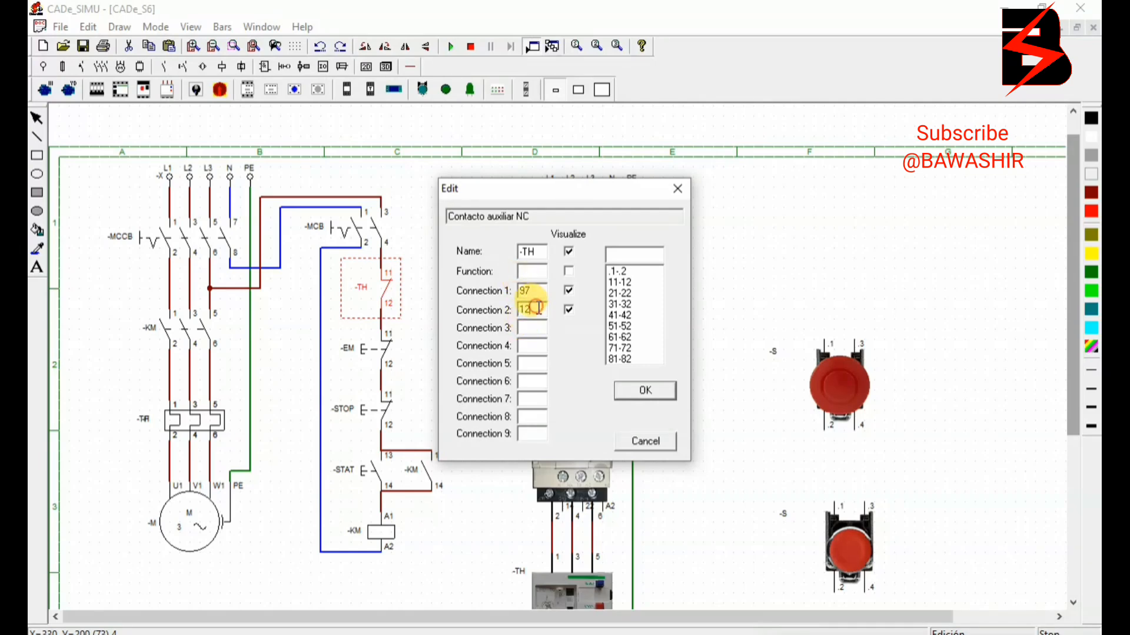
pyautogui.rightClick(539, 308)
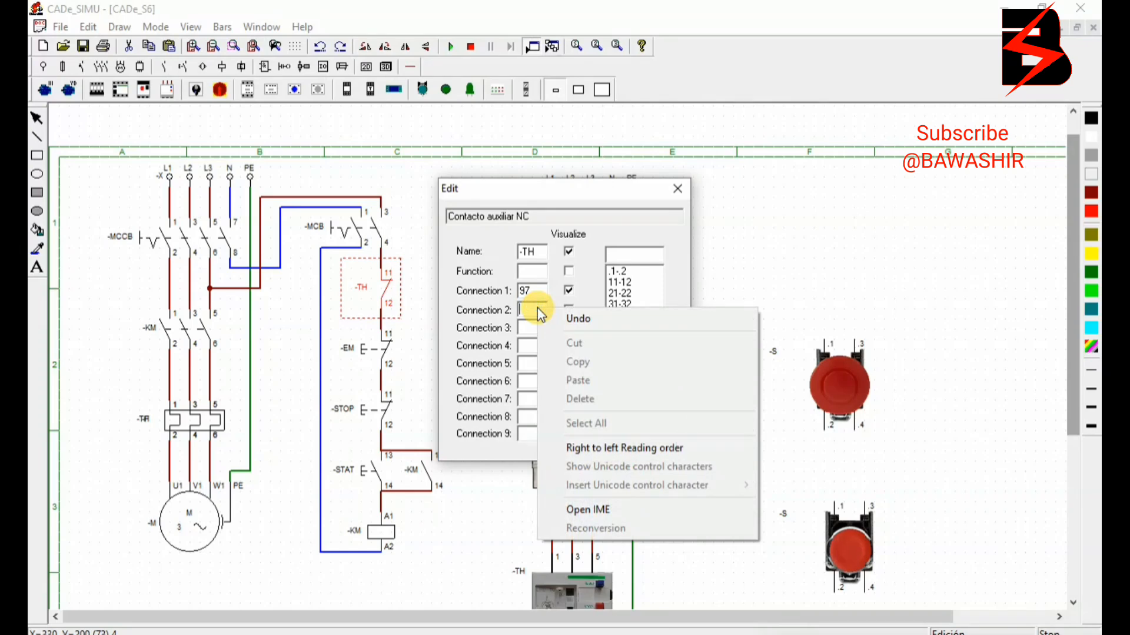
pyautogui.click(534, 309)
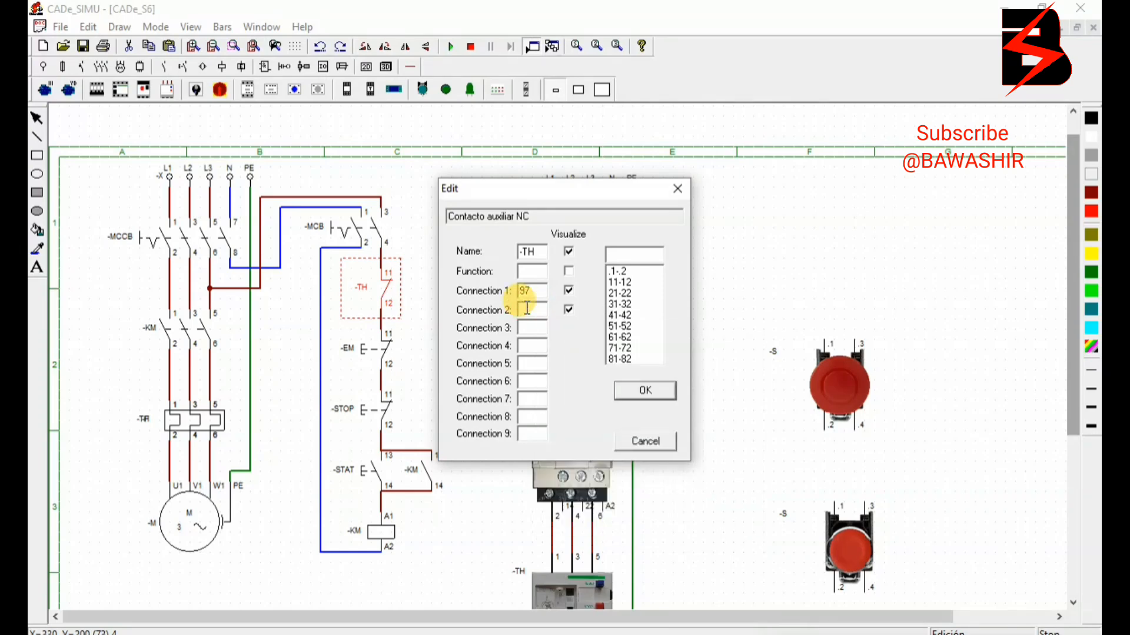
pyautogui.write('98')
pyautogui.click(651, 386)
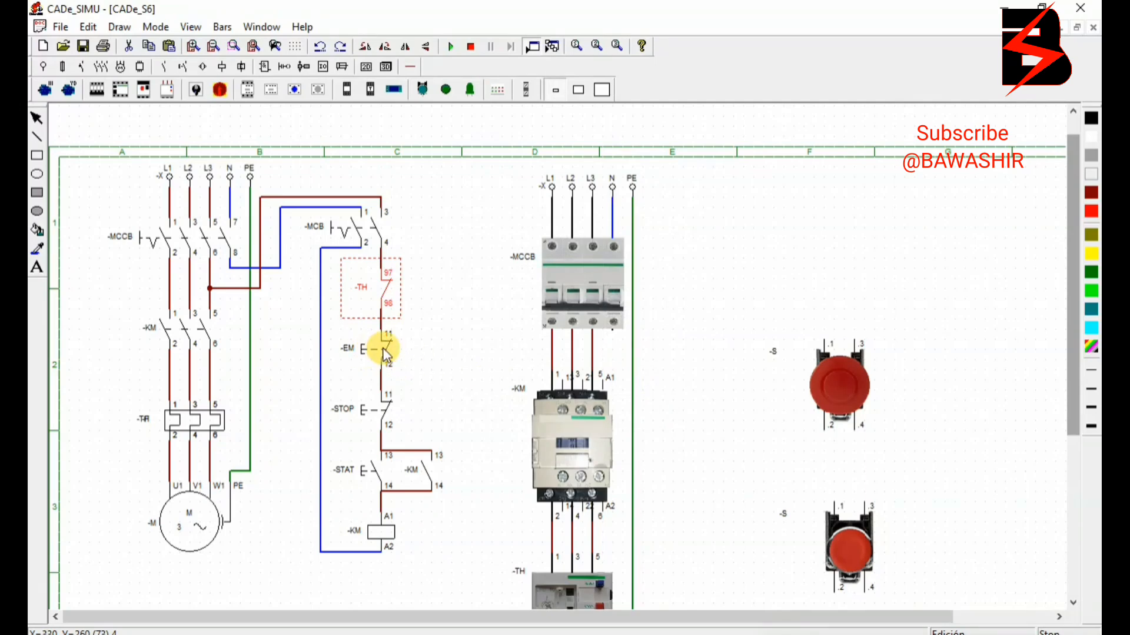
# Step: Renumber the connections of the -EM pushbutton contact as 1 and 2
pyautogui.doubleClick(385, 357)
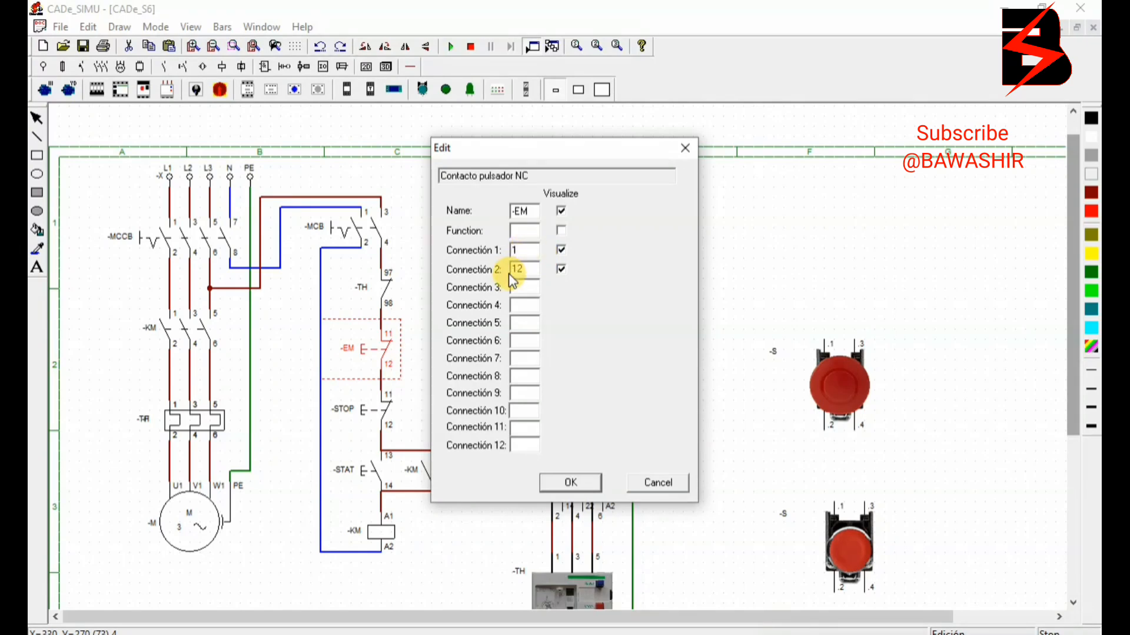
pyautogui.click(517, 269)
pyautogui.press('BackSpace')
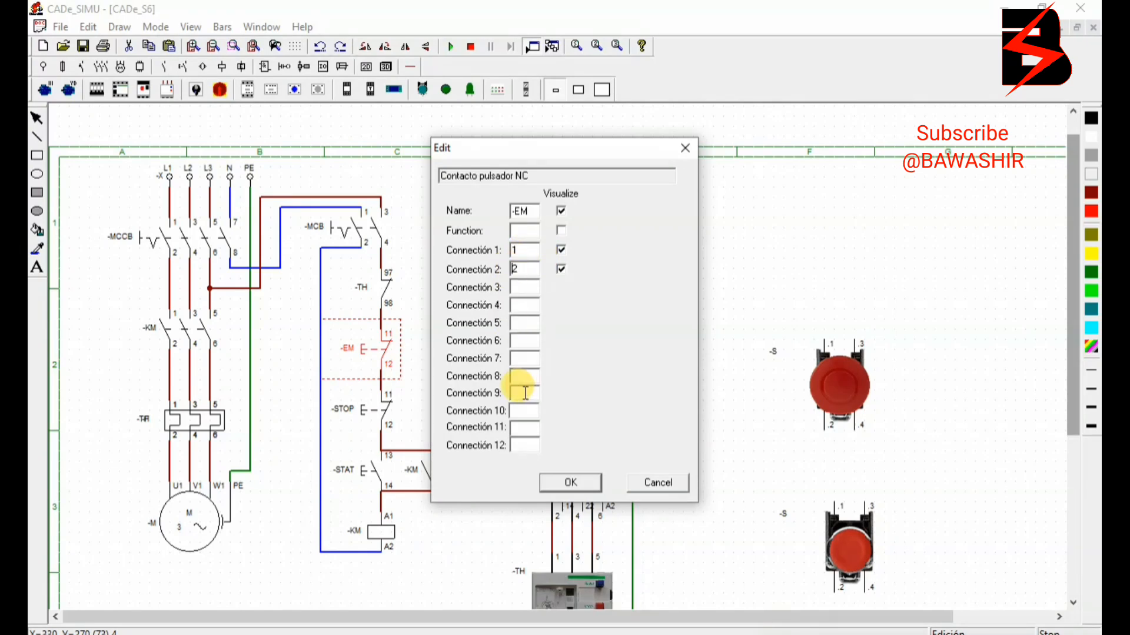
pyautogui.click(568, 481)
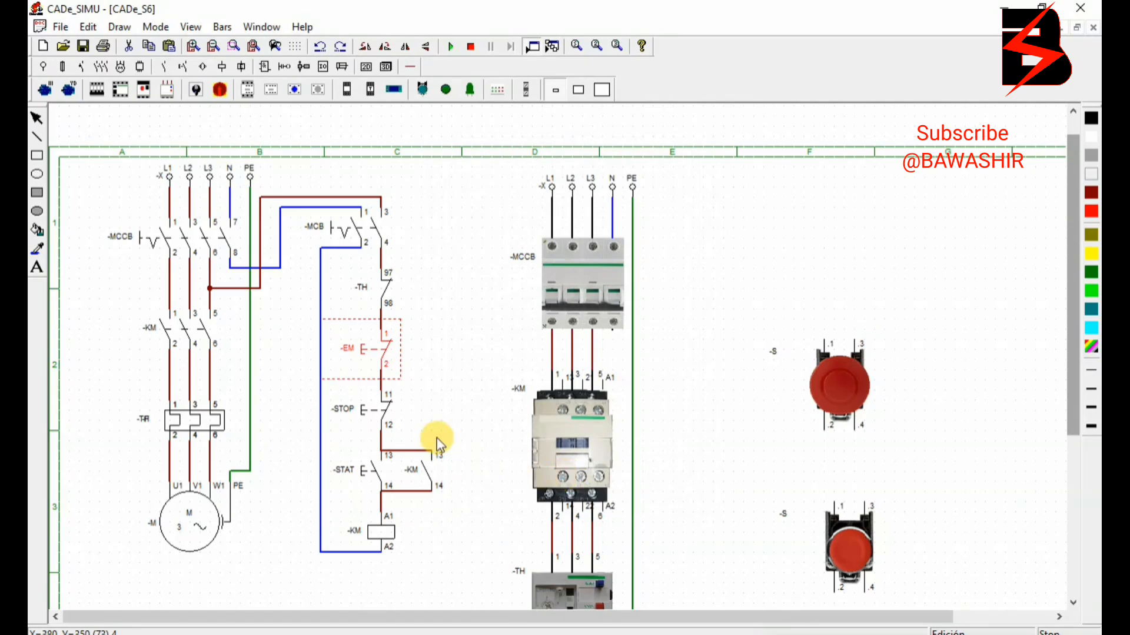
# Step: Renumber the connections of the -STOP pushbutton contact as 1 and 2
pyautogui.click(383, 414)
pyautogui.doubleClick(383, 415)
pyautogui.click(527, 251)
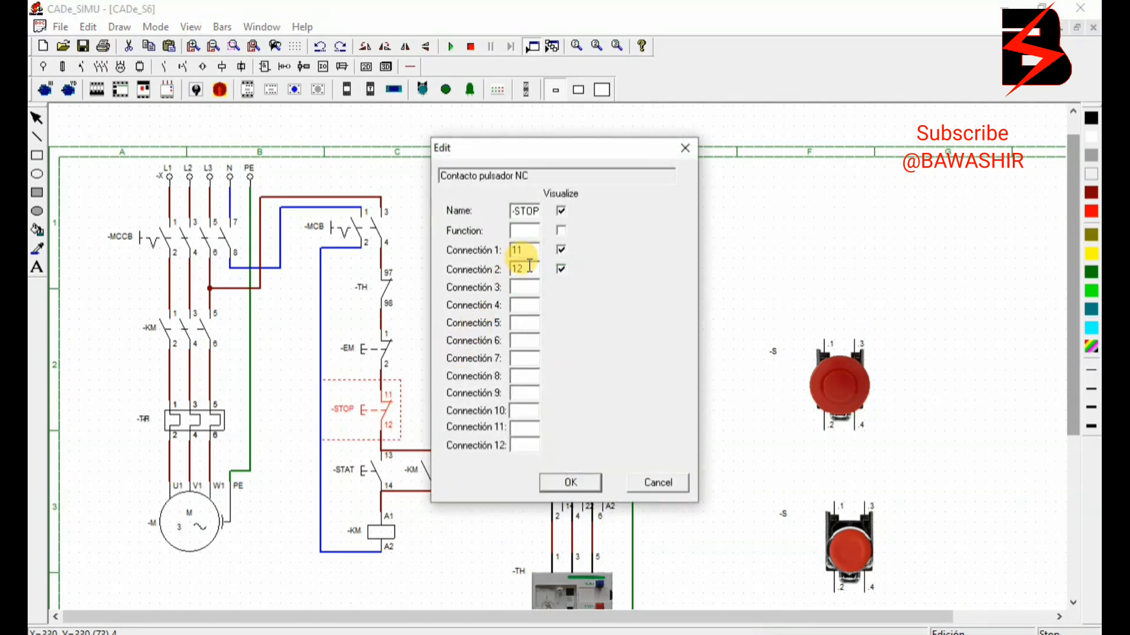
pyautogui.press('BackSpace')
pyautogui.click(523, 268)
pyautogui.click(574, 479)
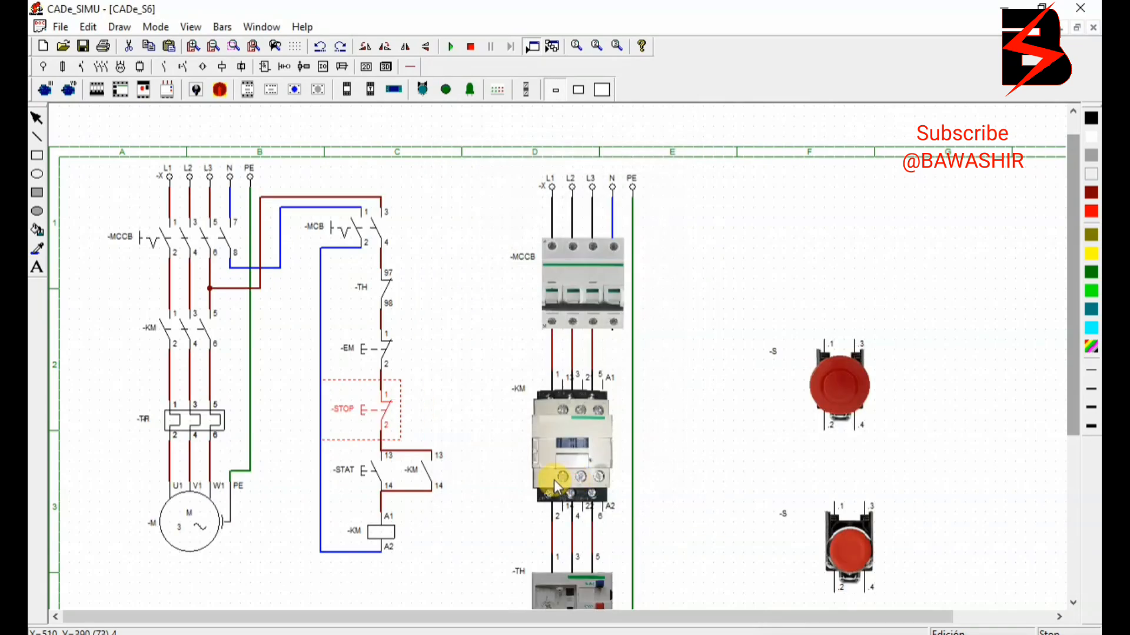
# Step: Renumber the connections of the -STAT pushbutton contact as 3 and 4
pyautogui.doubleClick(386, 471)
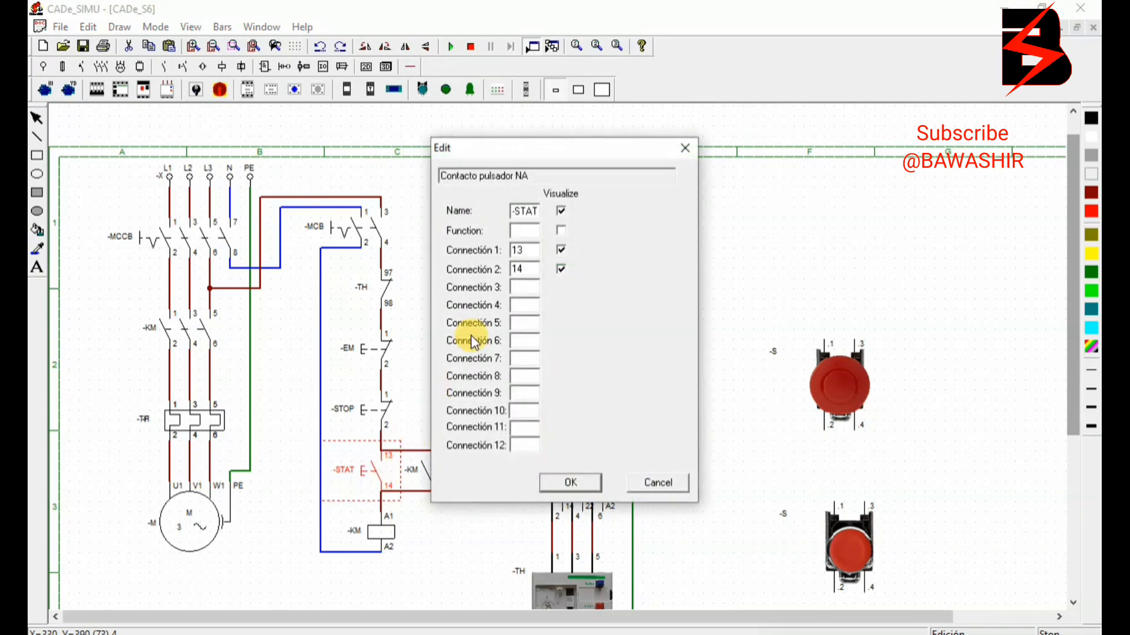
pyautogui.click(515, 250)
pyautogui.press('BackSpace')
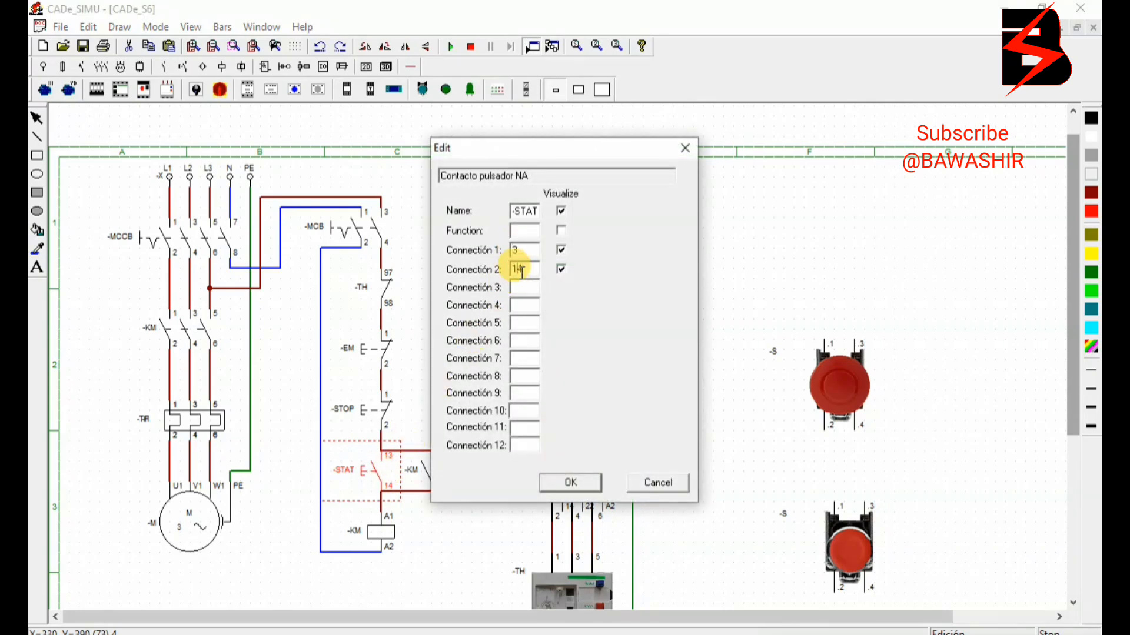
pyautogui.press('BackSpace')
pyautogui.click(571, 483)
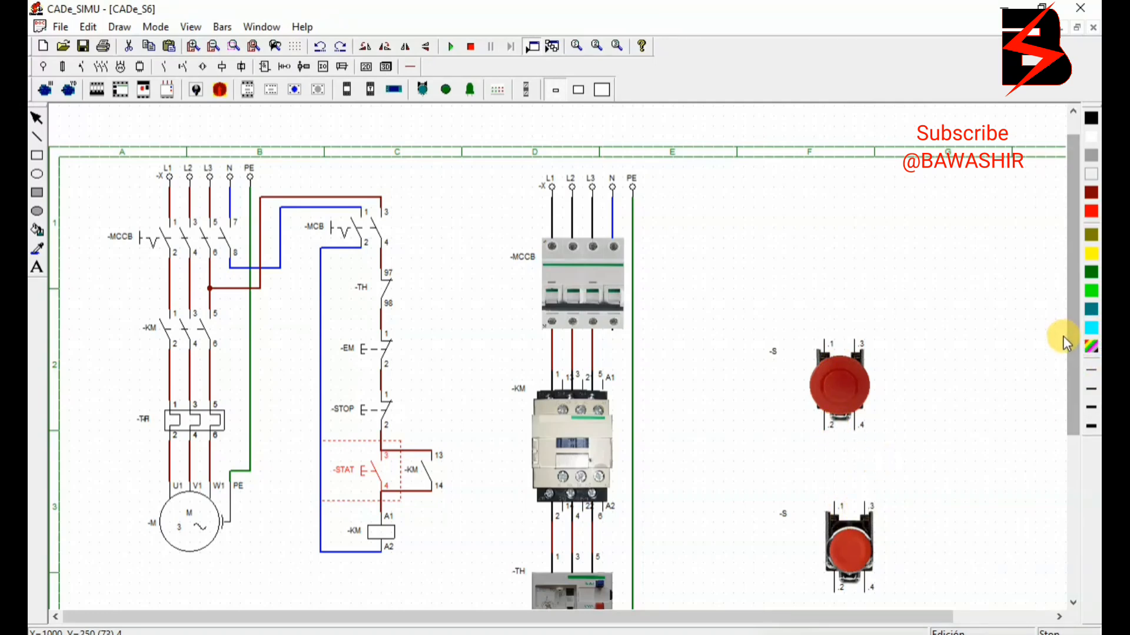
# Step: Draw a phase wire from the L3 line below the realistic -MCCB to terminal .1 of the mushroom pushbutton
pyautogui.scroll(-2, 1071, 353)
pyautogui.moveTo(1072, 365)
pyautogui.mouseDown()
pyautogui.moveTo(1071, 394)
pyautogui.moveTo(1068, 369)
pyautogui.mouseUp()
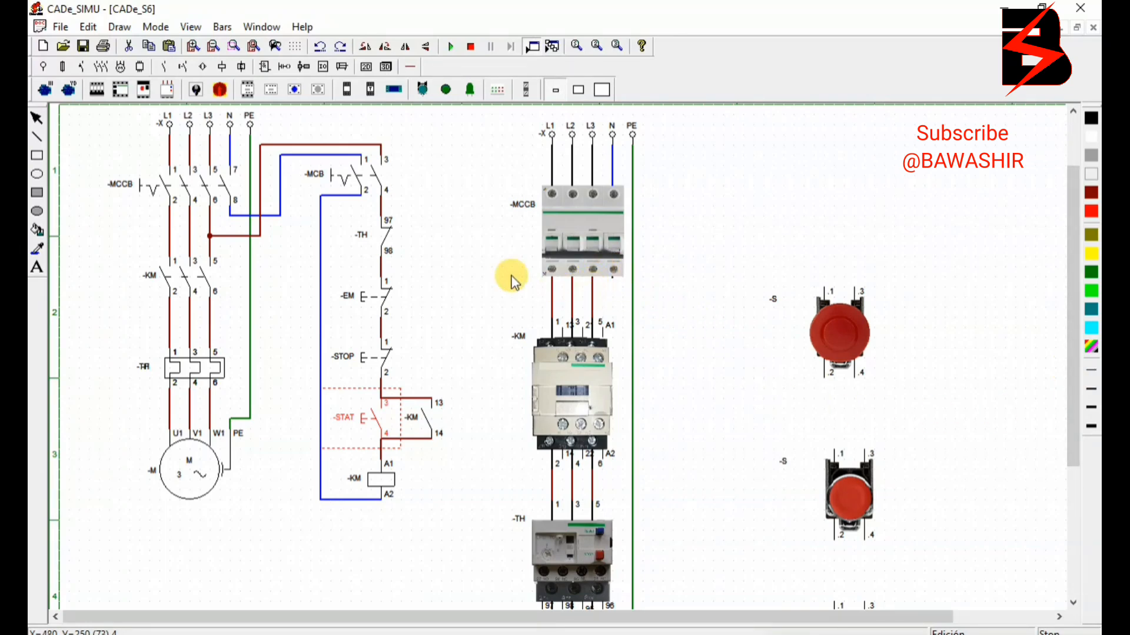
pyautogui.click(410, 65)
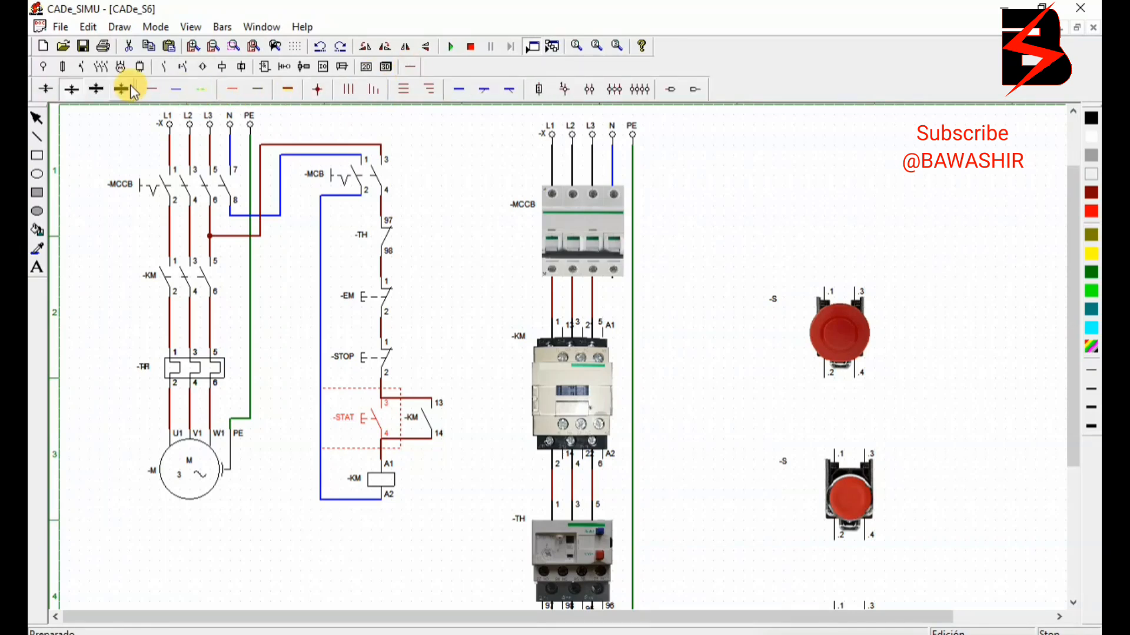
pyautogui.click(148, 88)
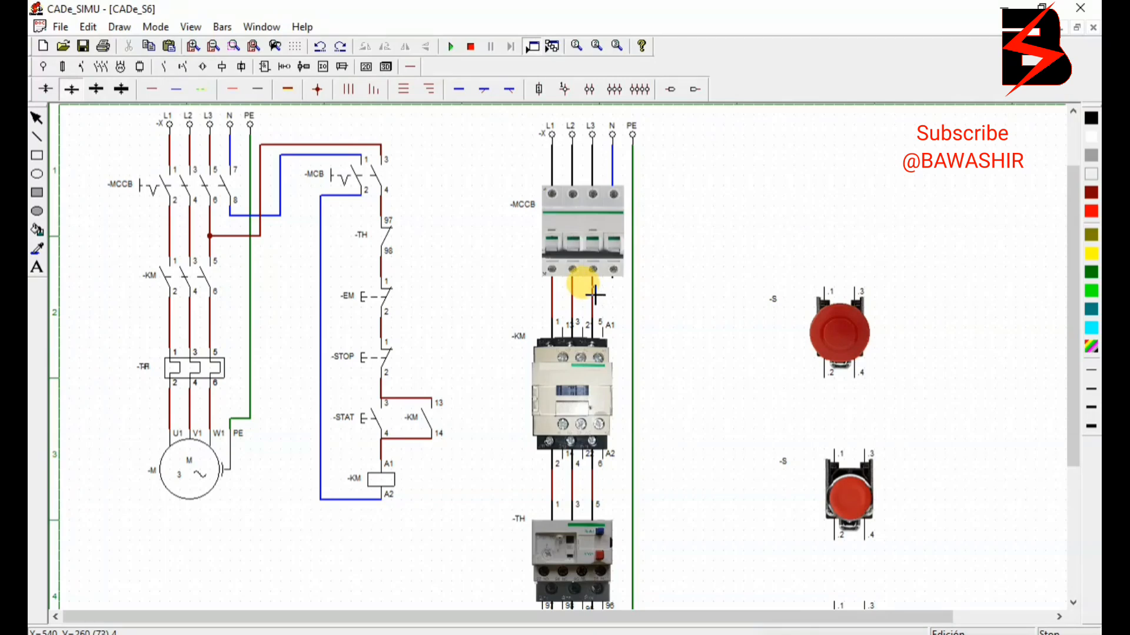
pyautogui.moveTo(593, 288); pyautogui.dragTo(824, 287)
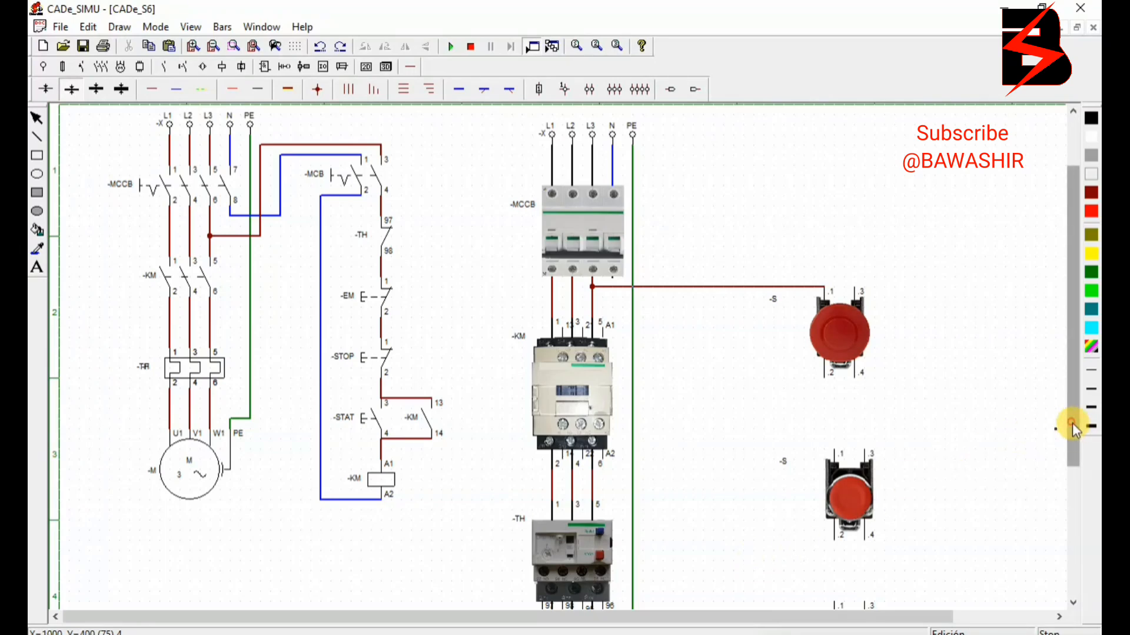
# Step: Align the red and green pushbuttons vertically under the mushroom pushbutton and move them closer together
pyautogui.moveTo(1072, 422); pyautogui.dragTo(1072, 433)
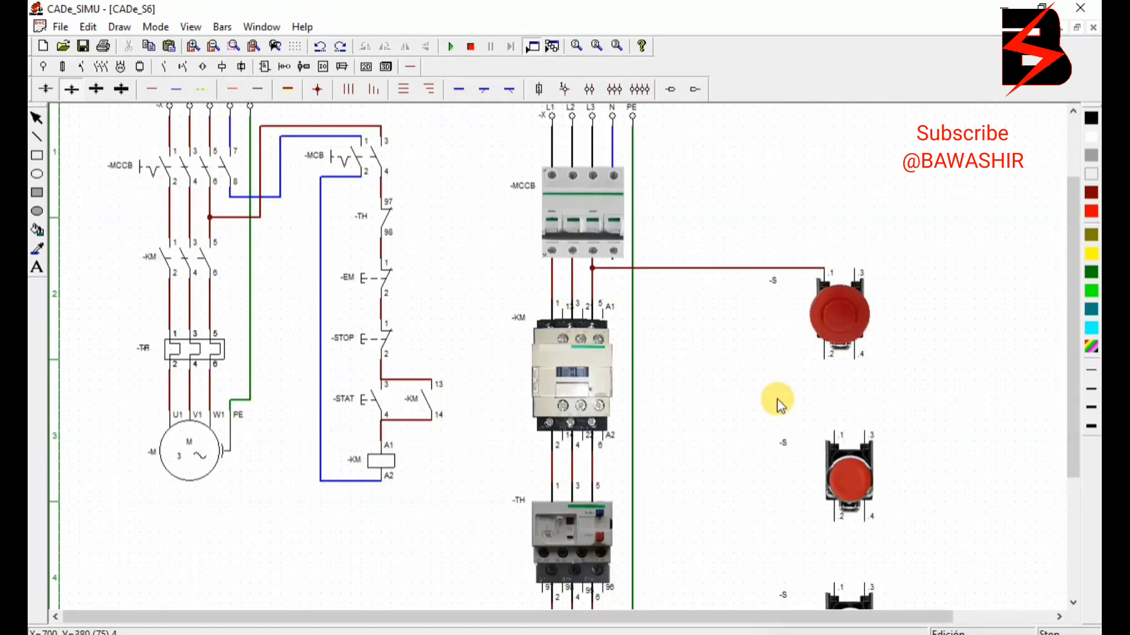
pyautogui.moveTo(849, 475); pyautogui.dragTo(834, 474)
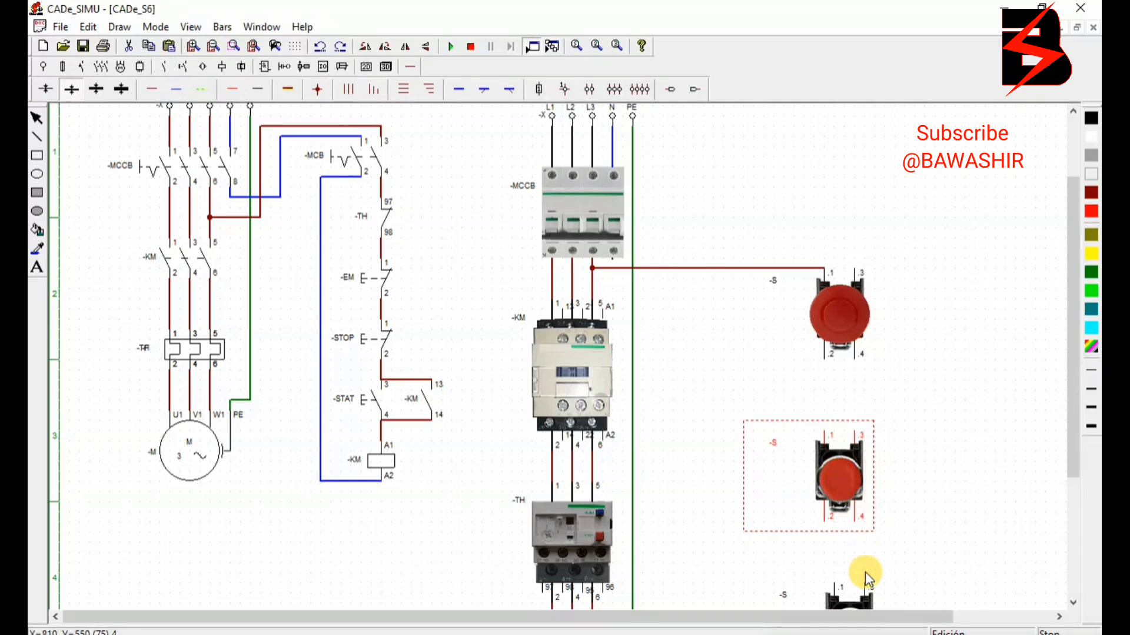
pyautogui.scroll(-1, 894, 527)
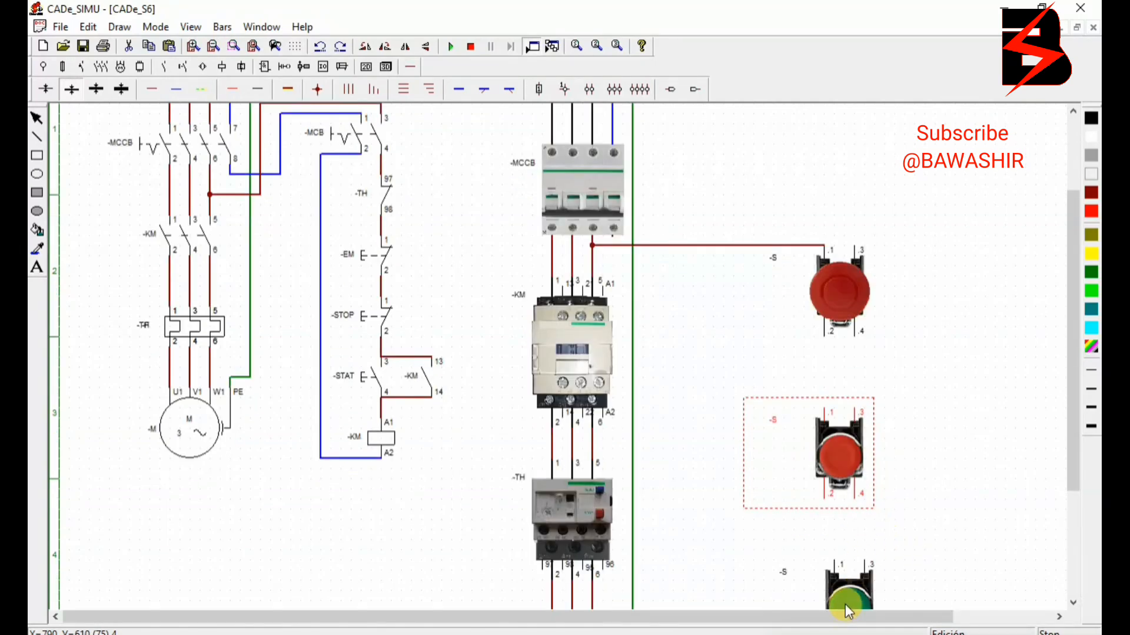
pyautogui.moveTo(845, 605); pyautogui.dragTo(852, 419)
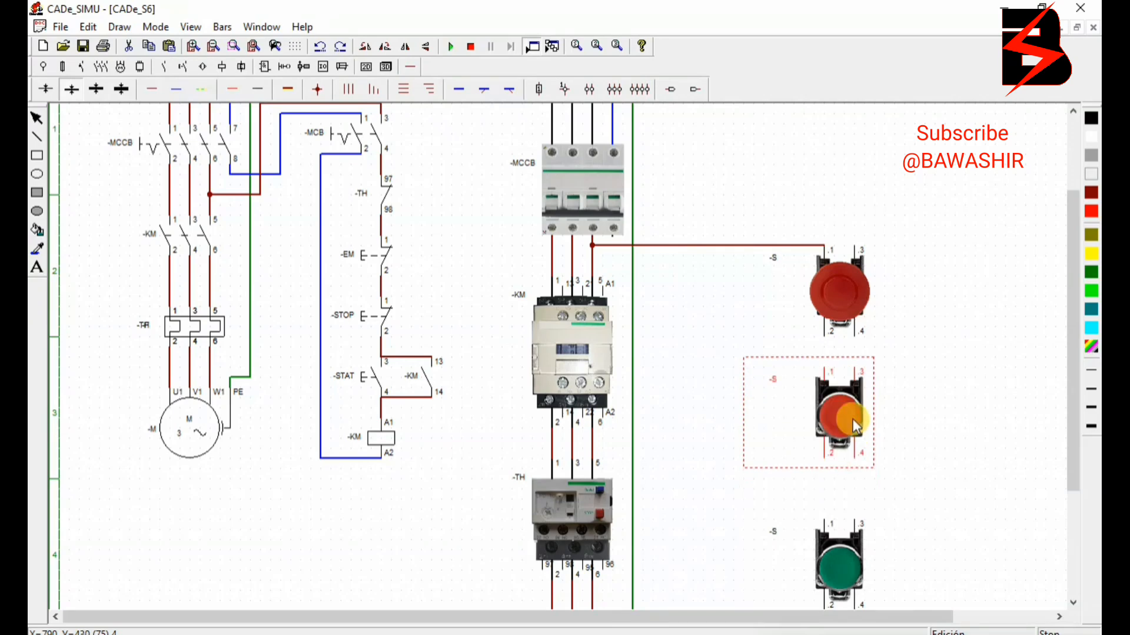
pyautogui.moveTo(837, 567); pyautogui.dragTo(838, 548)
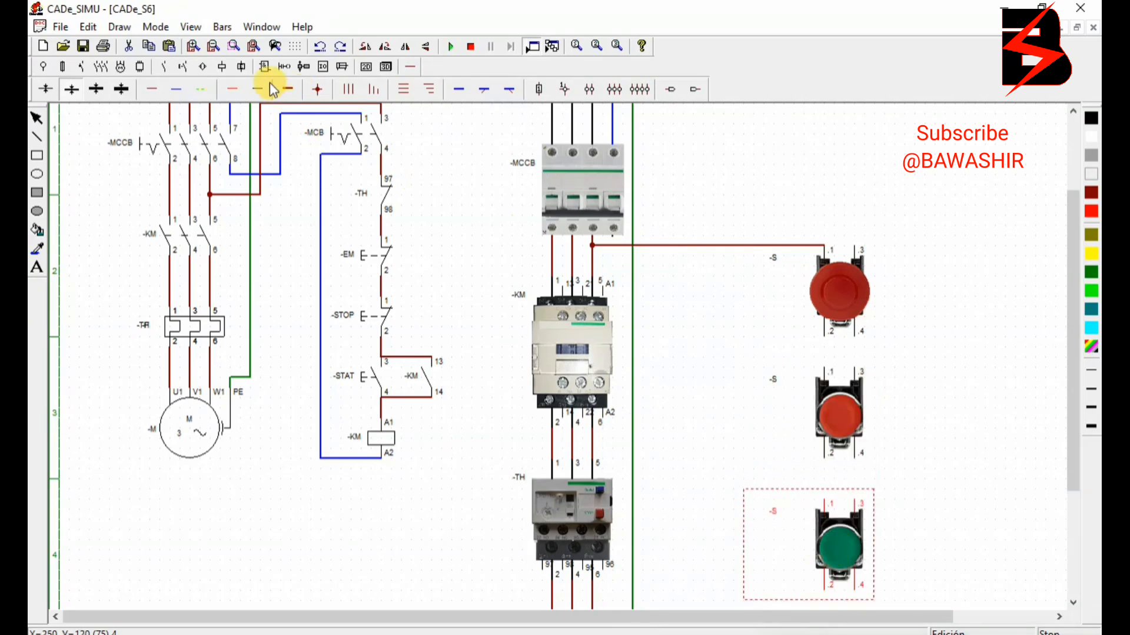
# Step: Wire the mushroom button's terminal .2 to the red button's .1, and the red button's .2 to the green button's .3
pyautogui.click(159, 86)
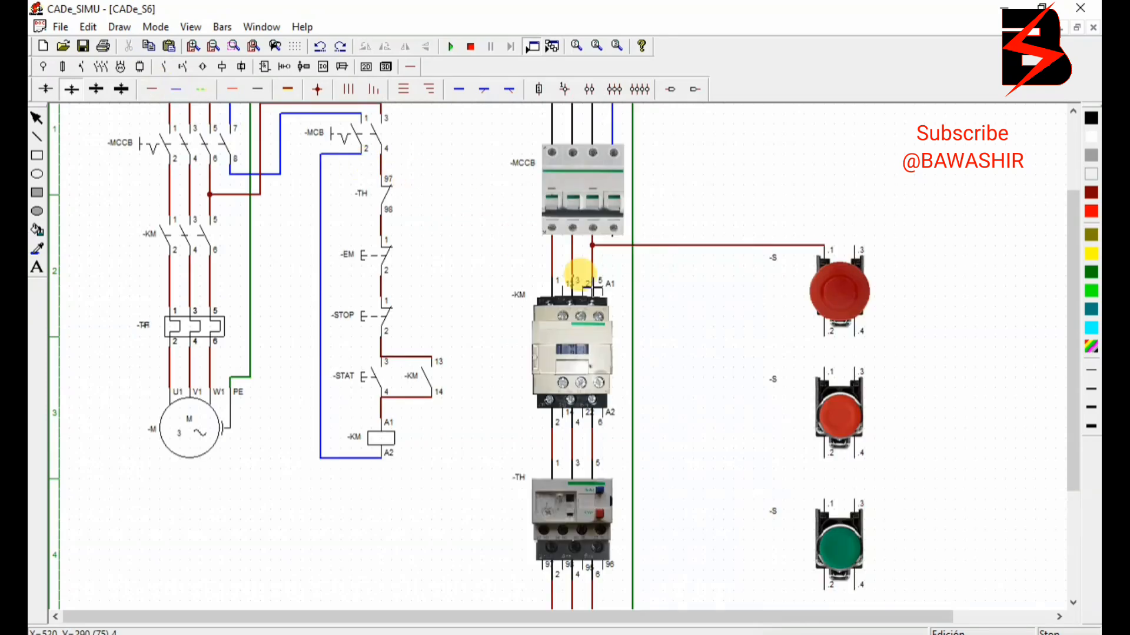
pyautogui.moveTo(826, 338); pyautogui.dragTo(828, 372)
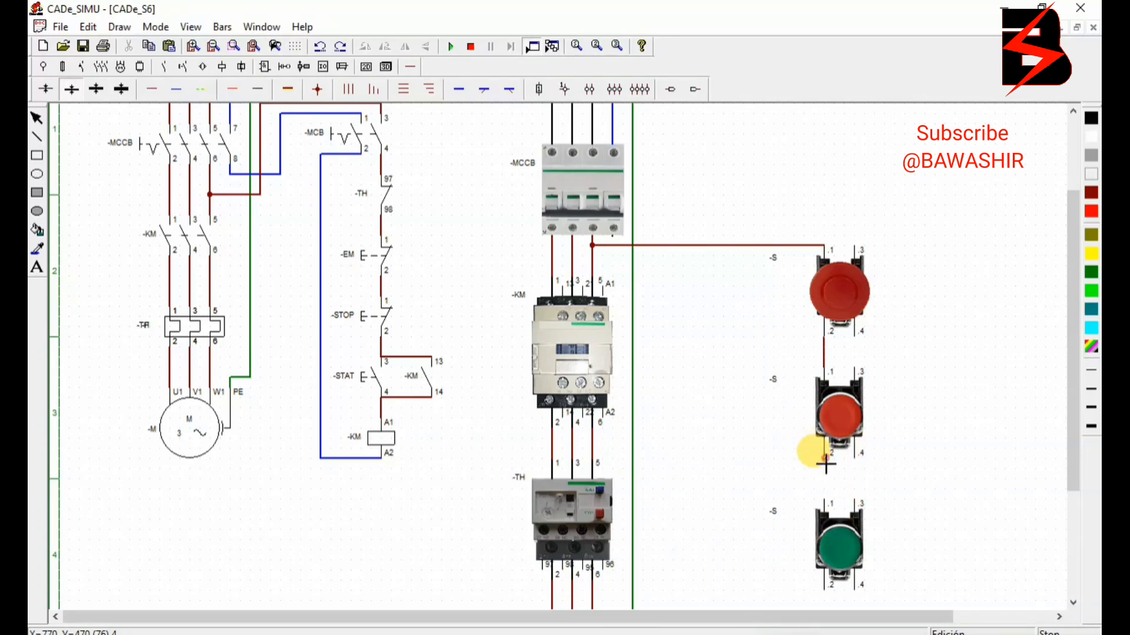
pyautogui.moveTo(823, 456); pyautogui.dragTo(828, 482)
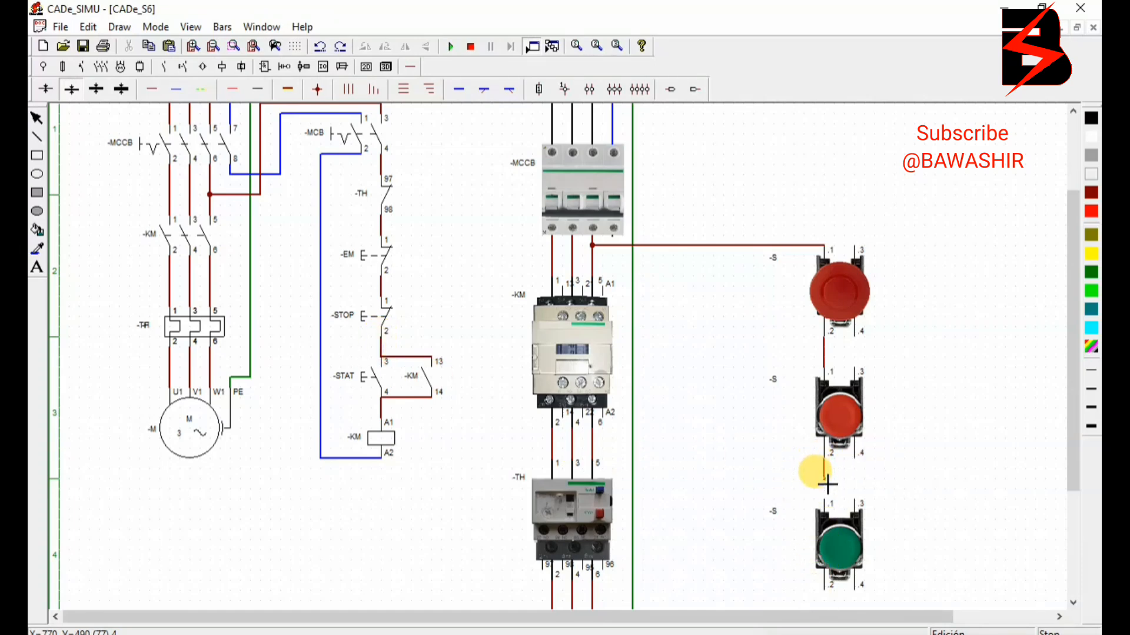
pyautogui.moveTo(827, 484)
pyautogui.mouseDown()
pyautogui.moveTo(857, 482)
pyautogui.moveTo(854, 499)
pyautogui.mouseUp()
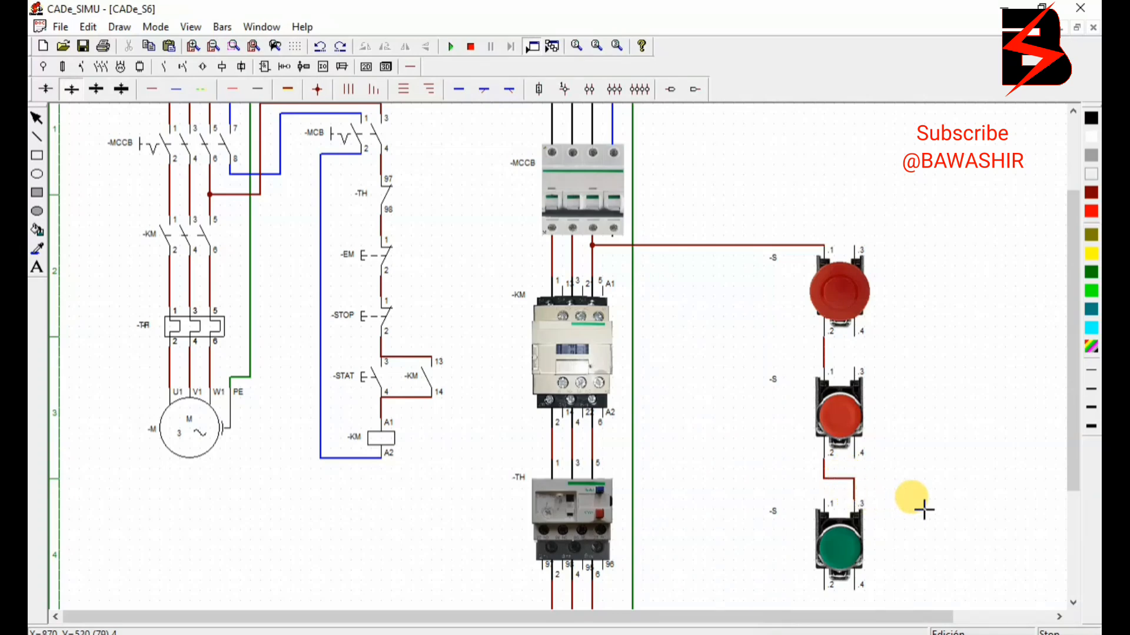
# Step: Route a phase wire from terminal .4 of the green pushbutton to A1 of the realistic -KM contactor
pyautogui.moveTo(1074, 443); pyautogui.dragTo(1069, 481)
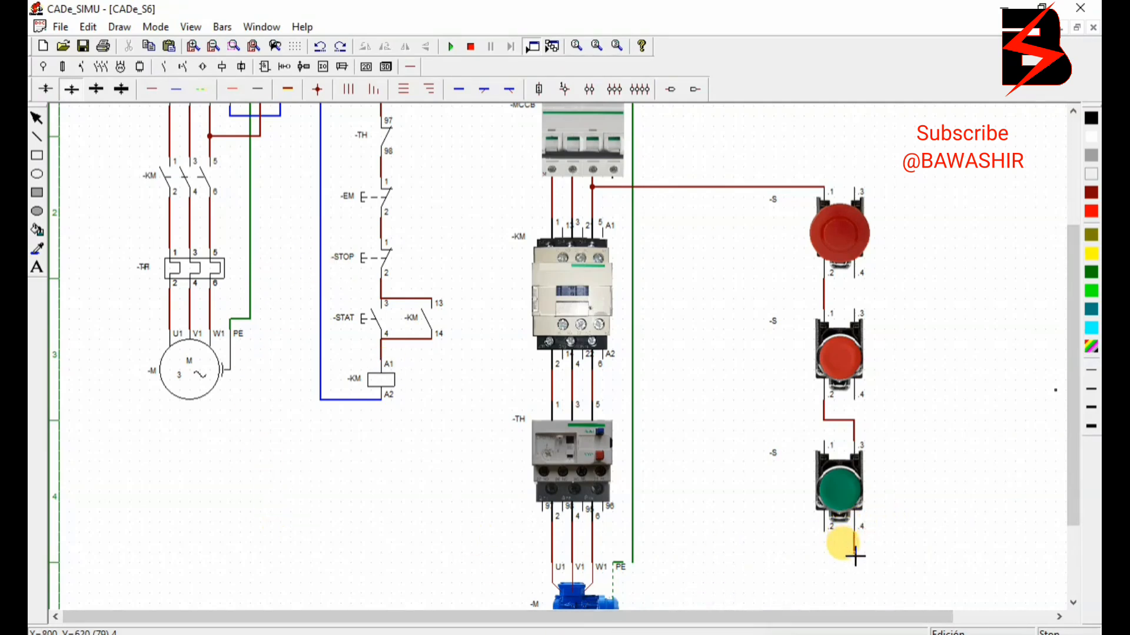
pyautogui.moveTo(853, 555); pyautogui.dragTo(765, 557)
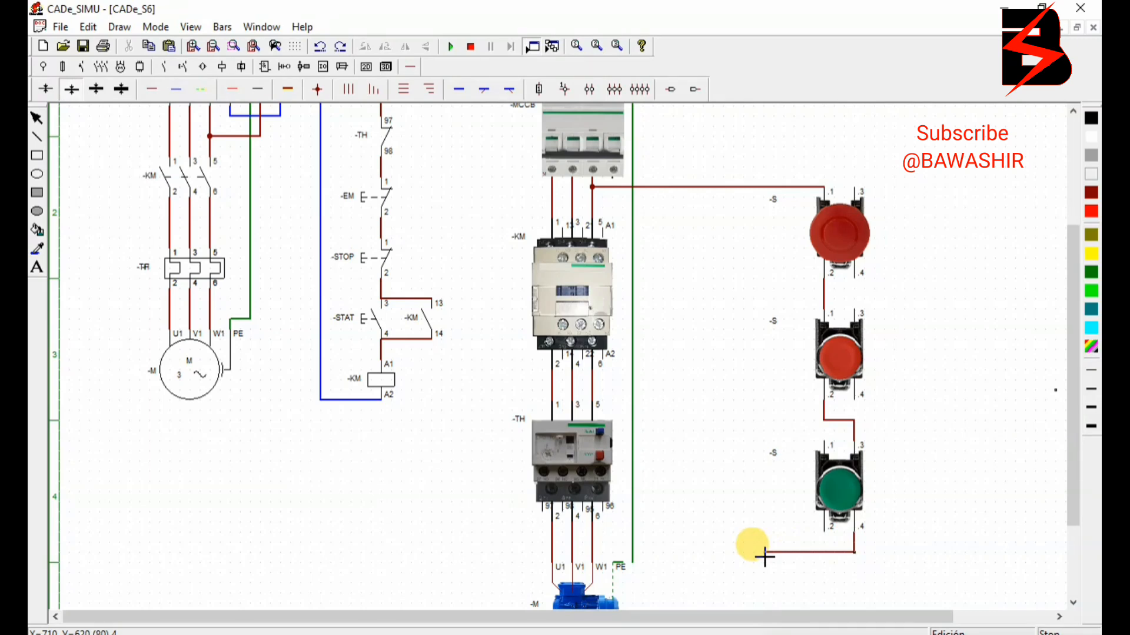
pyautogui.moveTo(766, 552)
pyautogui.mouseDown()
pyautogui.moveTo(776, 272)
pyautogui.moveTo(764, 277)
pyautogui.moveTo(765, 229)
pyautogui.moveTo(607, 229)
pyautogui.mouseUp()
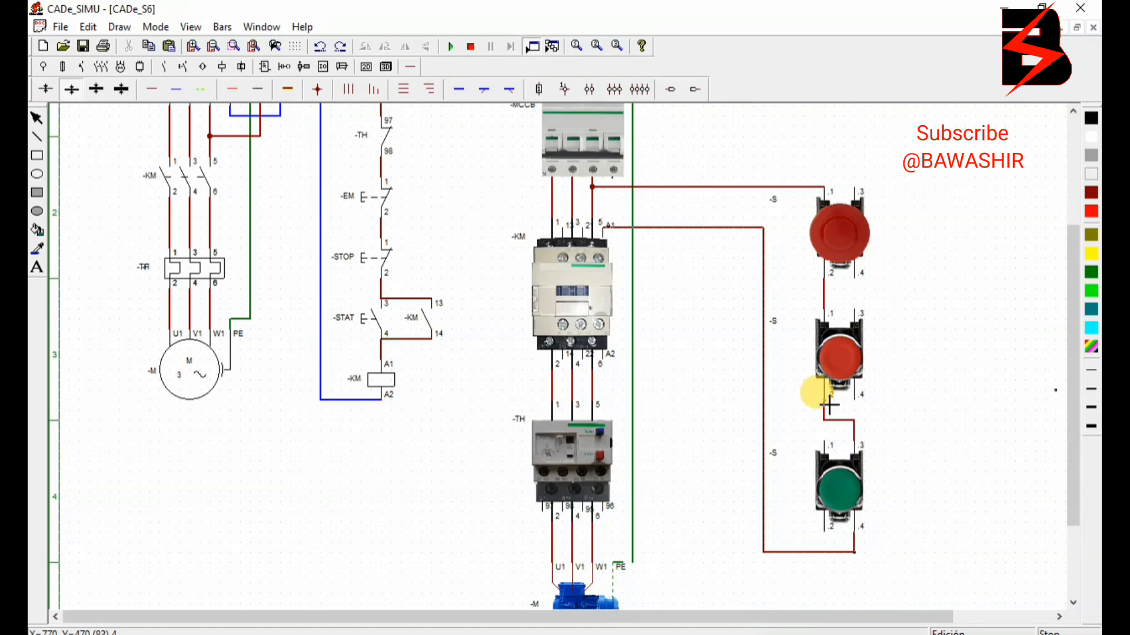
# Step: Route a phase wire from terminal .2 of the red pushbutton to auxiliary terminal 14 of the realistic -KM contactor
pyautogui.moveTo(829, 403); pyautogui.dragTo(660, 401)
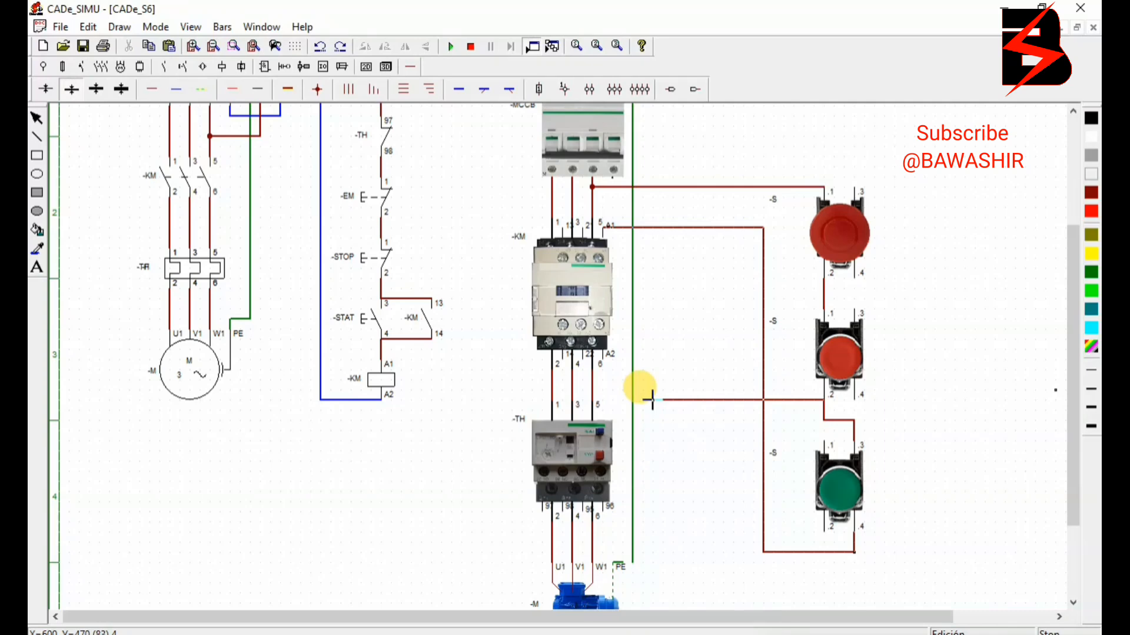
pyautogui.click(651, 400)
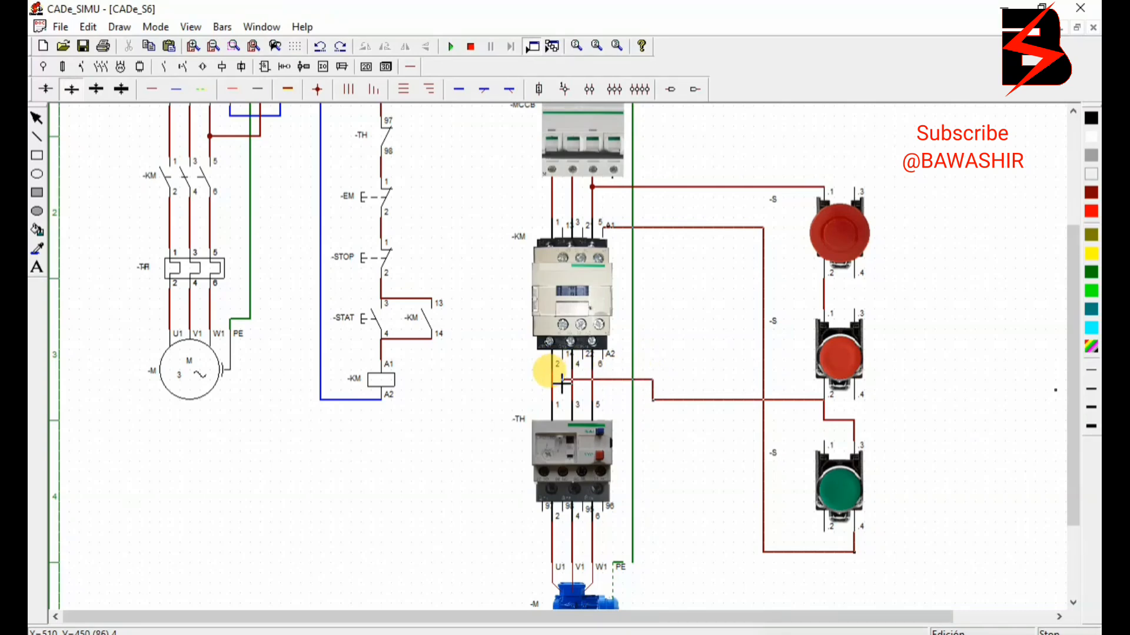
pyautogui.click(562, 380)
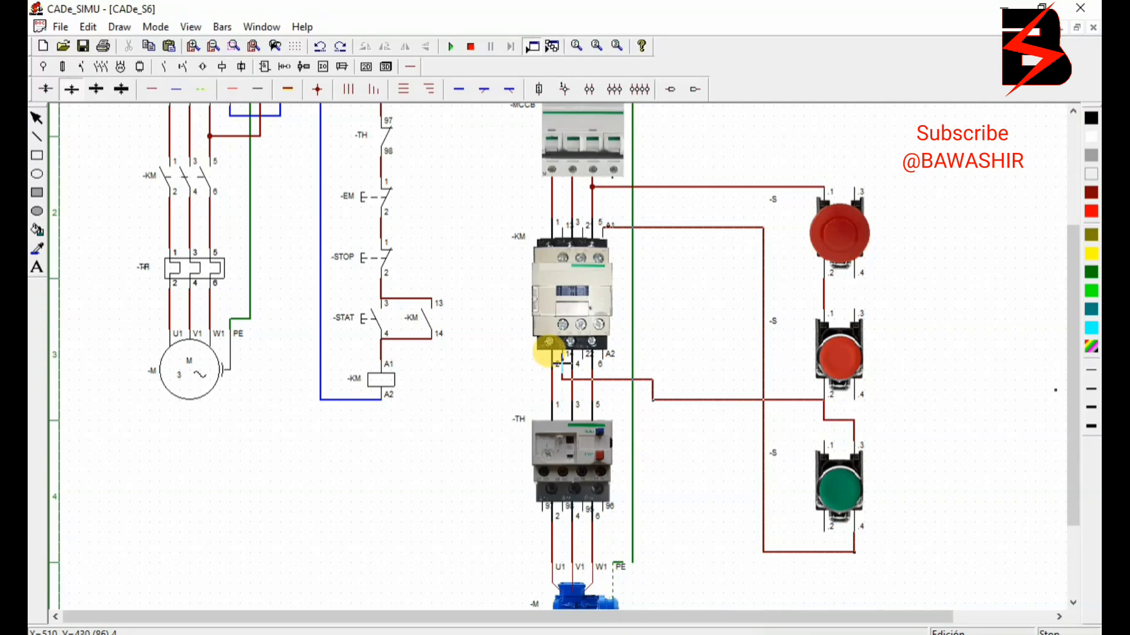
pyautogui.click(561, 360)
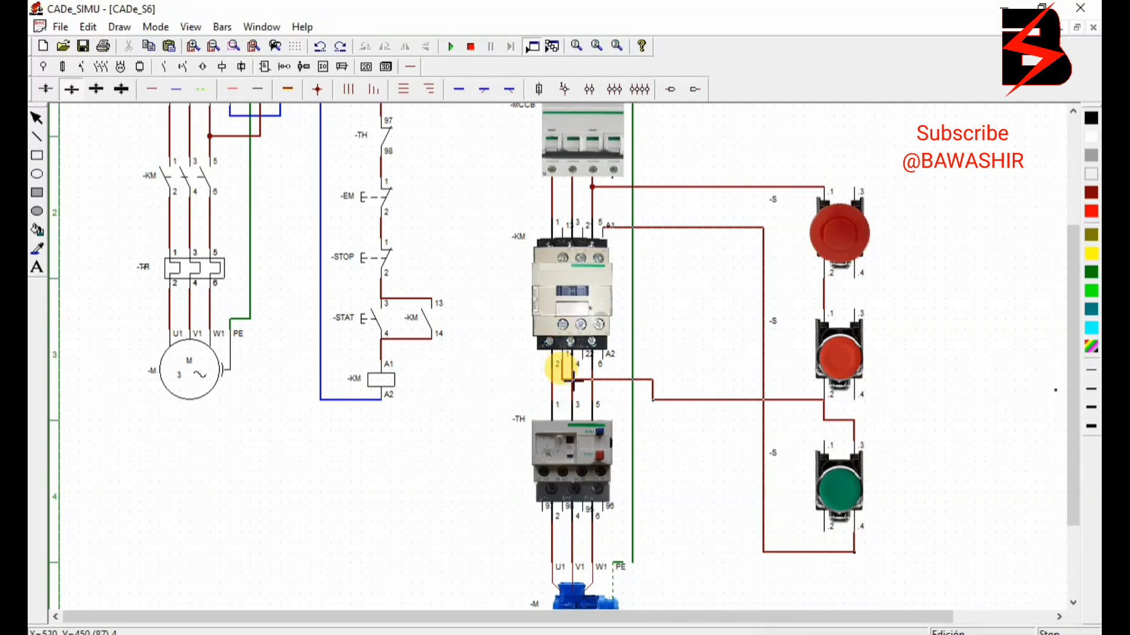
# Step: Connect auxiliary terminal 13 to coil terminal A1 on the realistic -KM contactor with a phase wire
pyautogui.scroll(1, 572, 381)
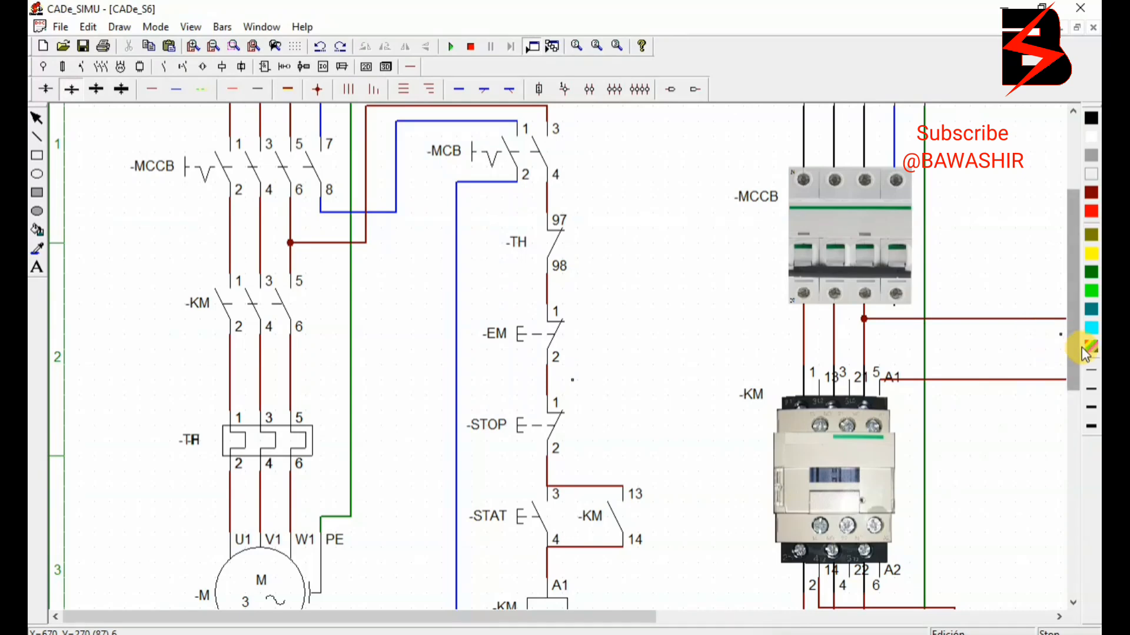
pyautogui.moveTo(1071, 361); pyautogui.dragTo(1072, 406)
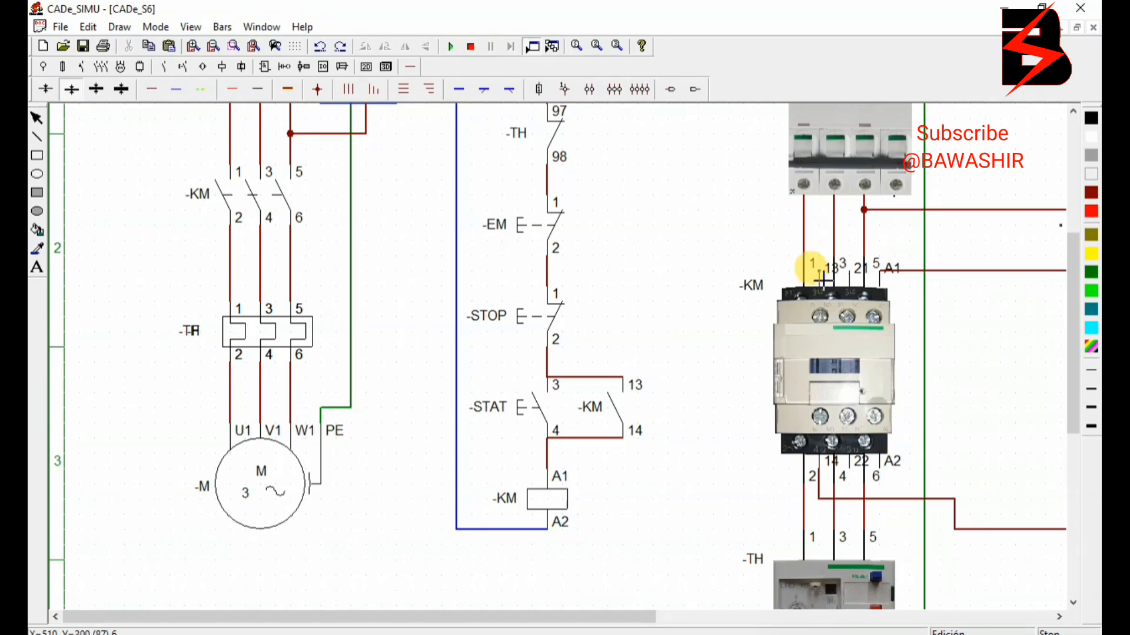
pyautogui.moveTo(823, 277); pyautogui.dragTo(884, 280)
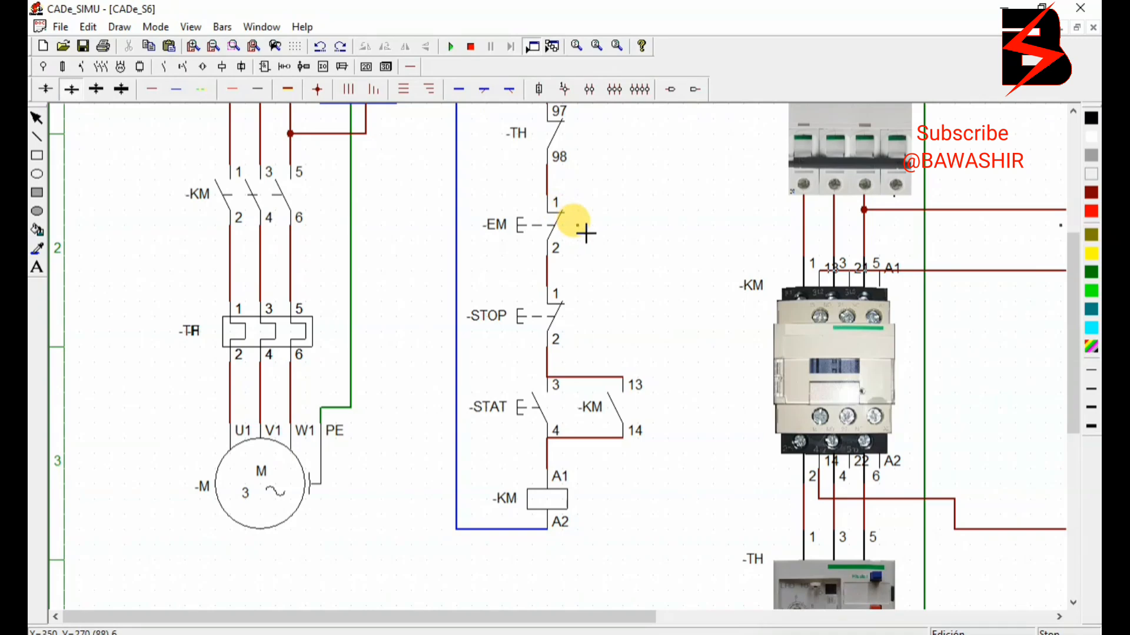
# Step: Renumber the connections of the schematic's -TH auxiliary contact to 95 and 96
pyautogui.scroll(-4, 585, 233)
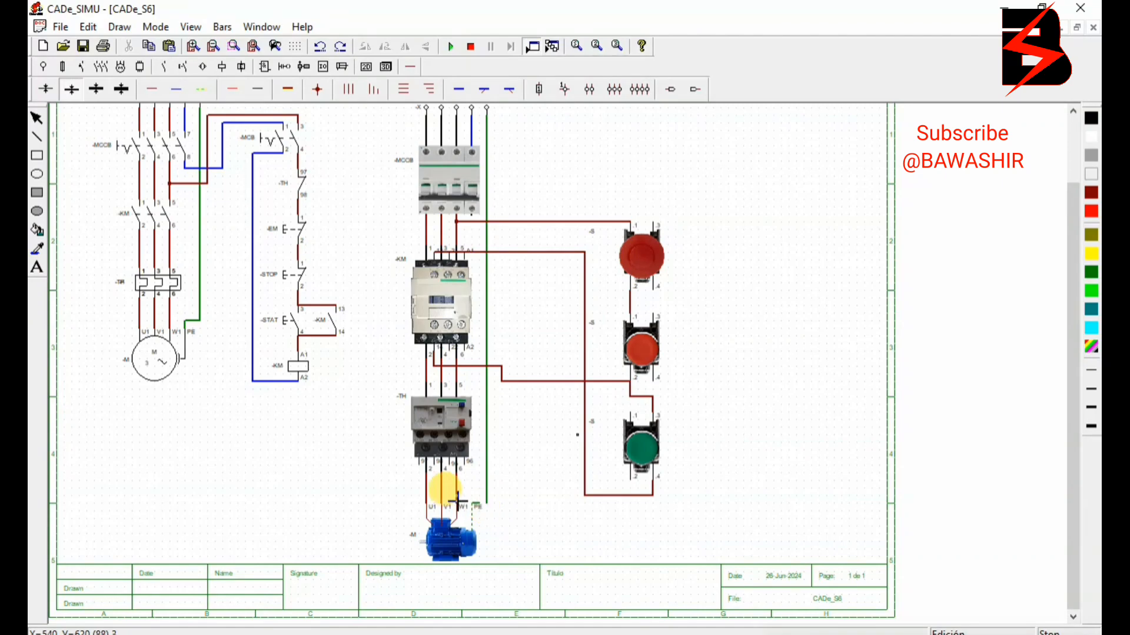
pyautogui.scroll(3, 451, 492)
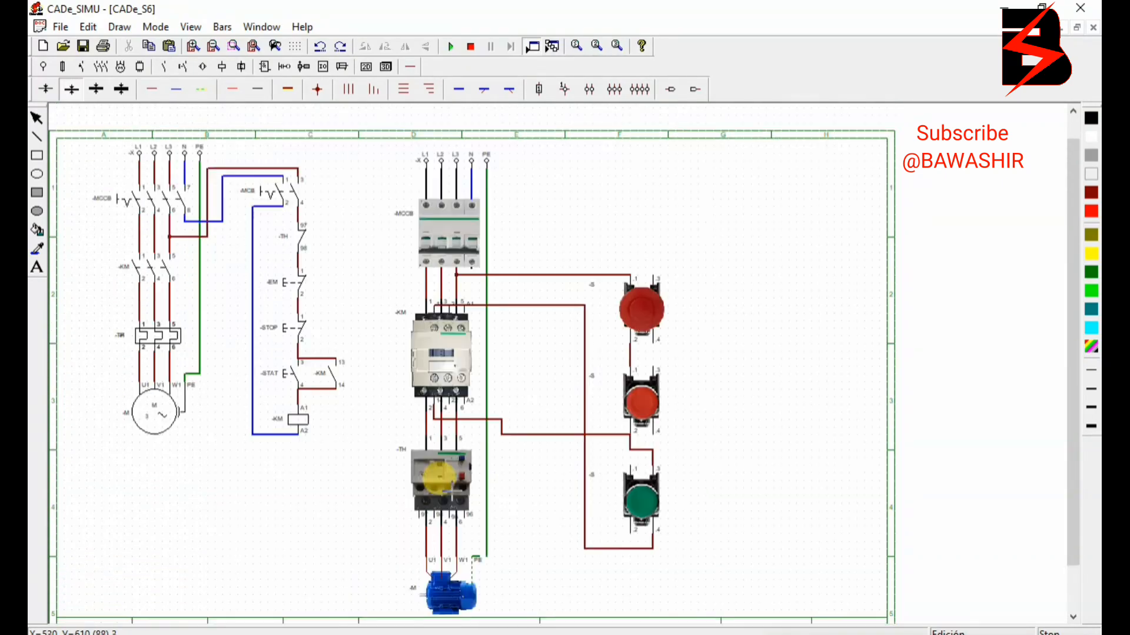
pyautogui.scroll(-2, 491, 554)
pyautogui.scroll(2, 485, 551)
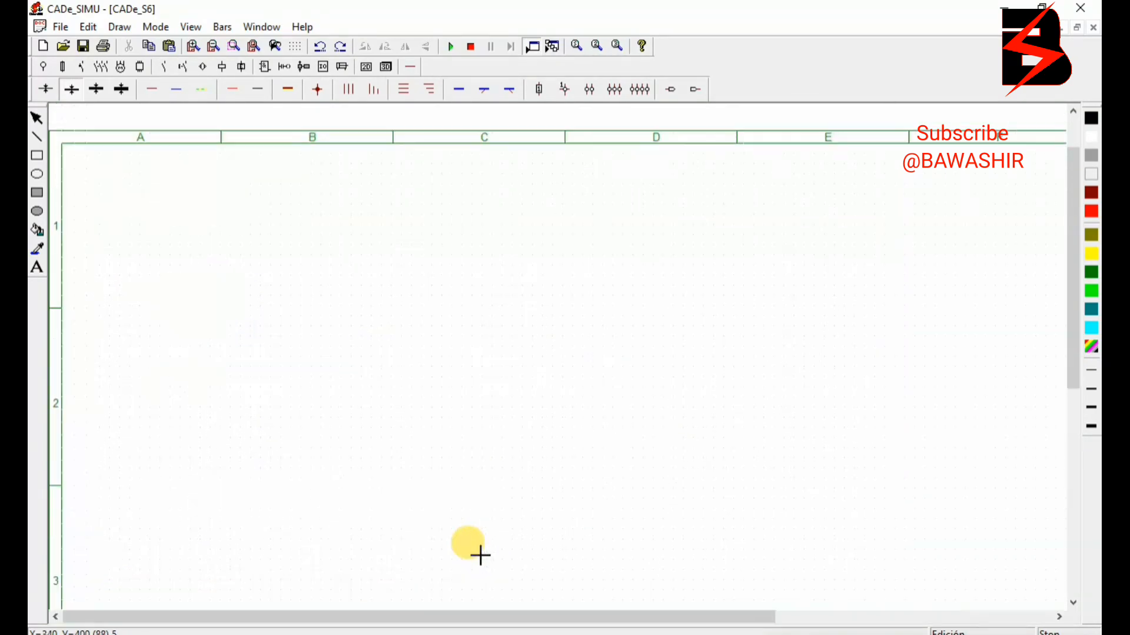
pyautogui.moveTo(1070, 307); pyautogui.dragTo(1072, 468)
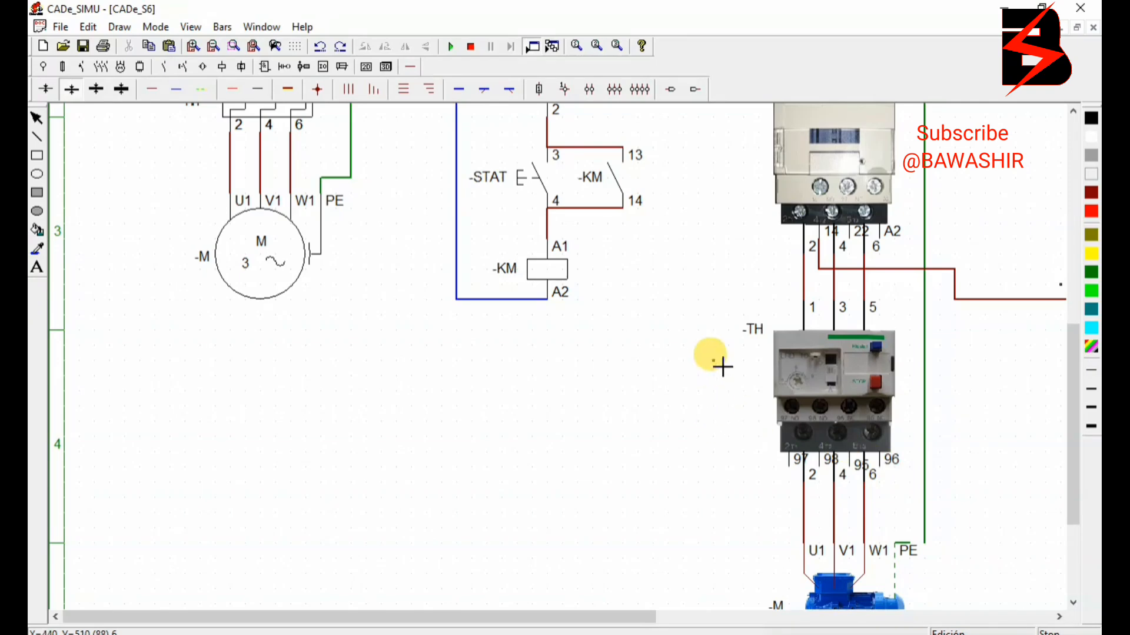
pyautogui.moveTo(1079, 453); pyautogui.dragTo(1075, 312)
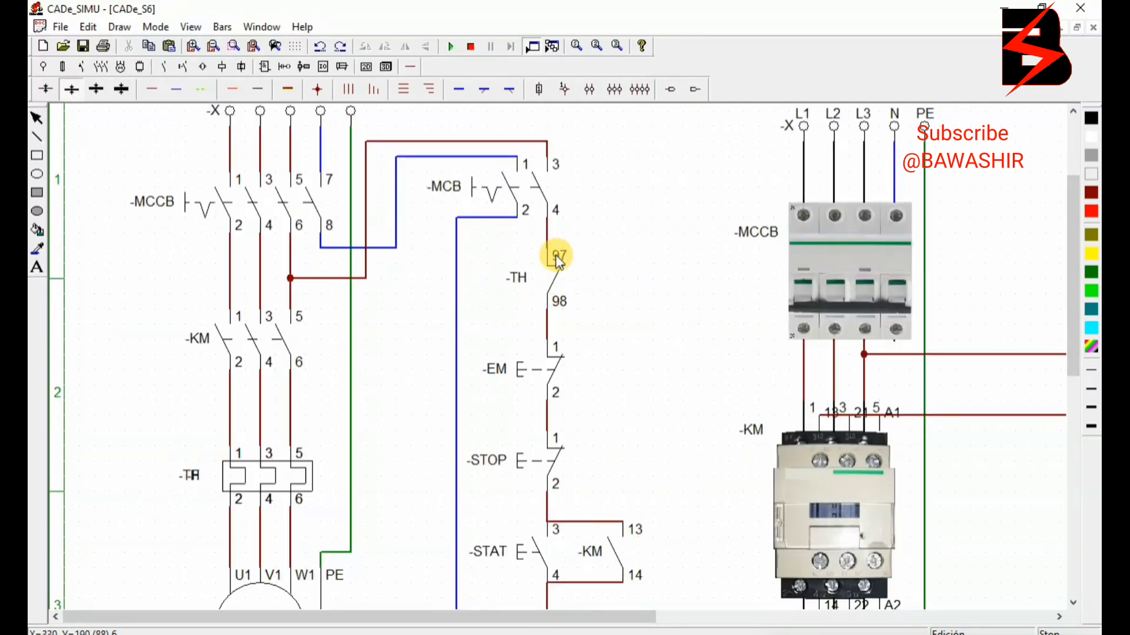
pyautogui.doubleClick(556, 255)
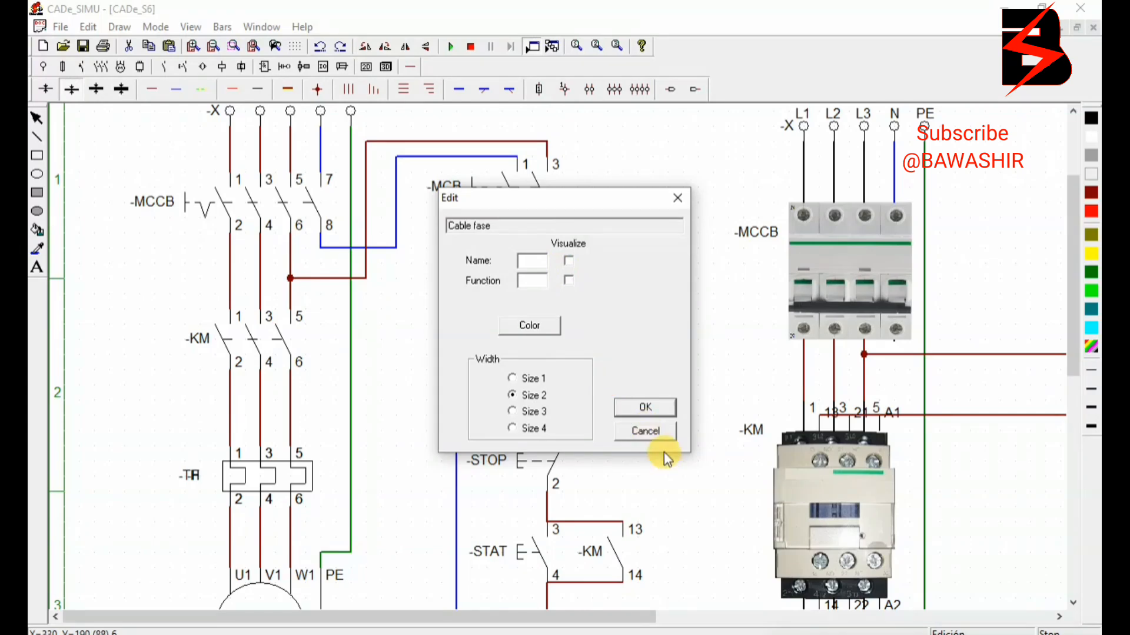
pyautogui.click(659, 435)
pyautogui.doubleClick(555, 288)
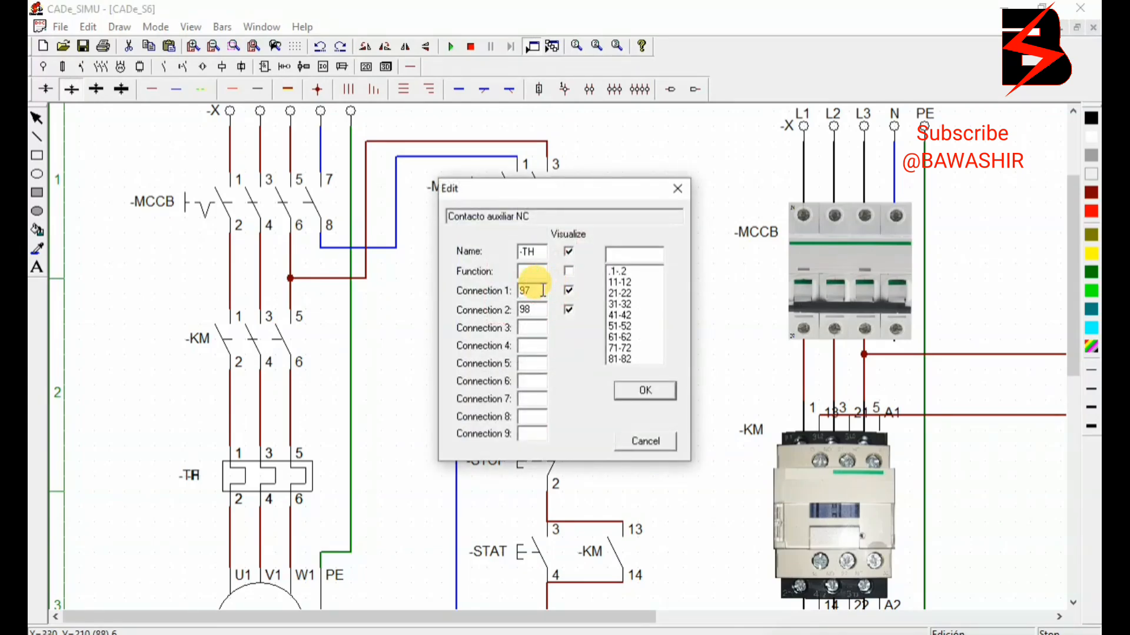
pyautogui.write('5')
pyautogui.click(535, 311)
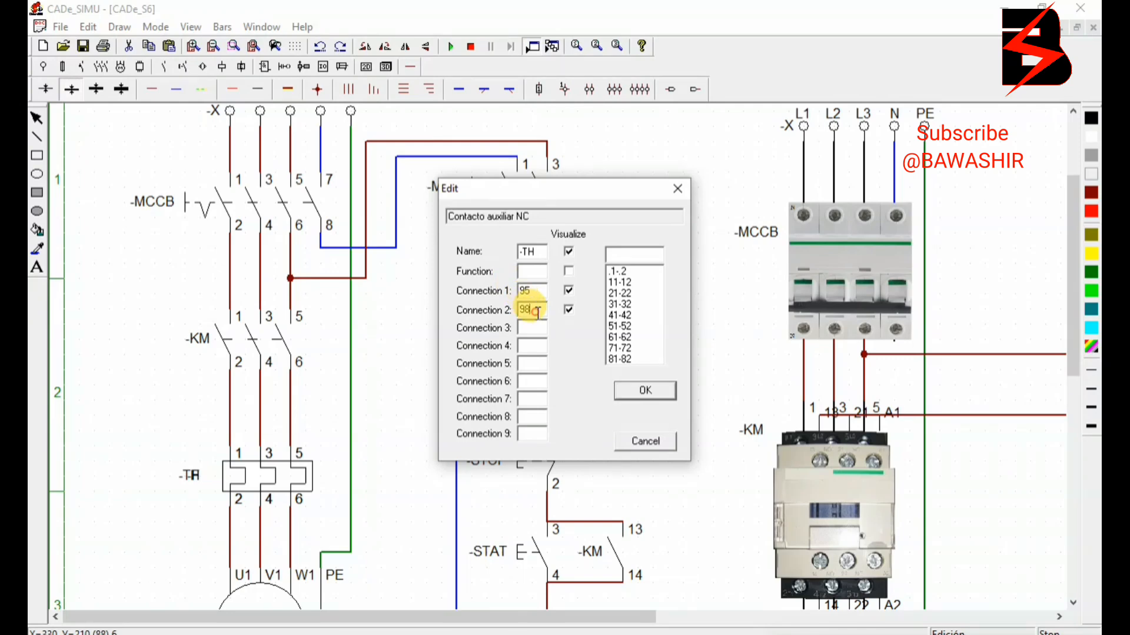
pyautogui.write('6')
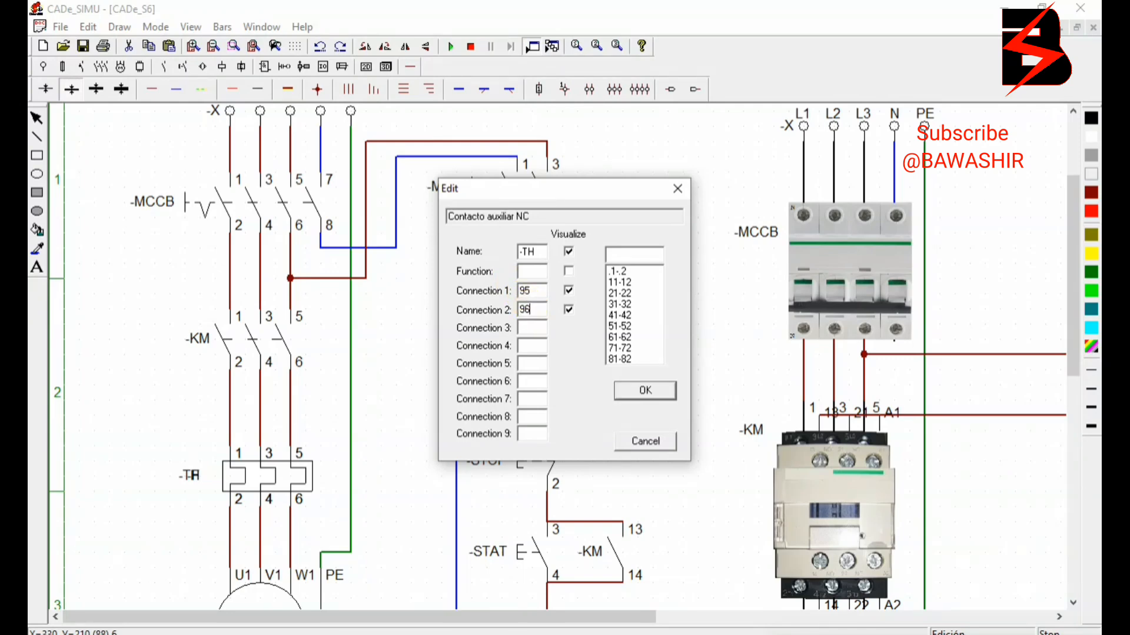
pyautogui.click(659, 396)
pyautogui.click(659, 395)
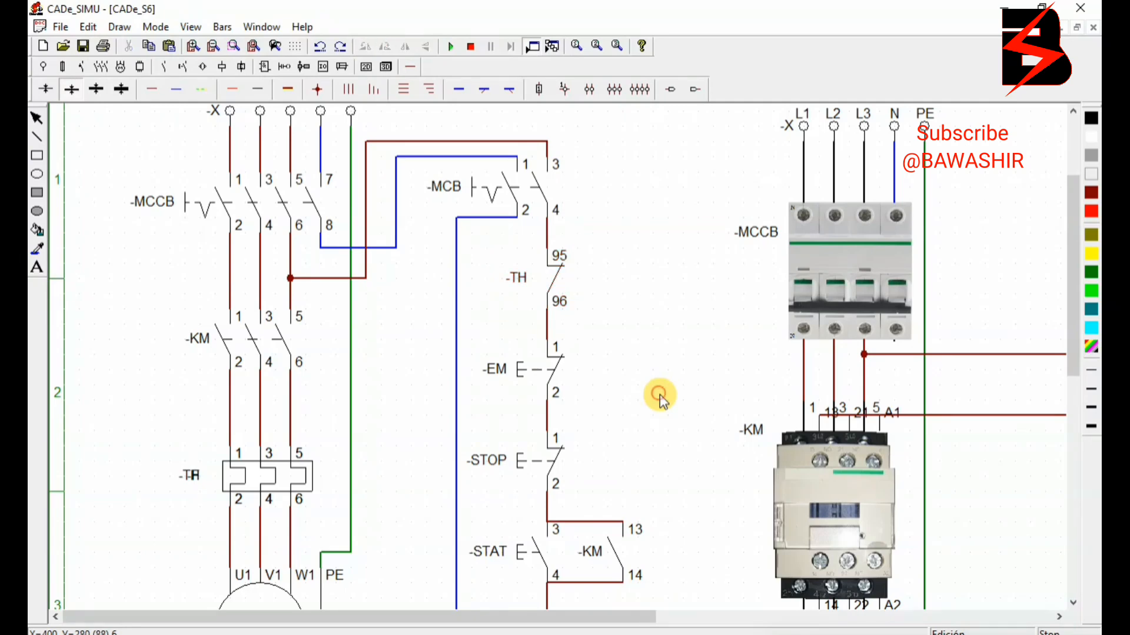
# Step: Wire the neutral output of the realistic -MCCB to terminal 95 of -TH, and terminal 96 to A2 of the -KM contactor
pyautogui.moveTo(1072, 326)
pyautogui.mouseDown()
pyautogui.moveTo(1070, 468)
pyautogui.moveTo(1070, 336)
pyautogui.mouseUp()
pyautogui.scroll(-2, 817, 340)
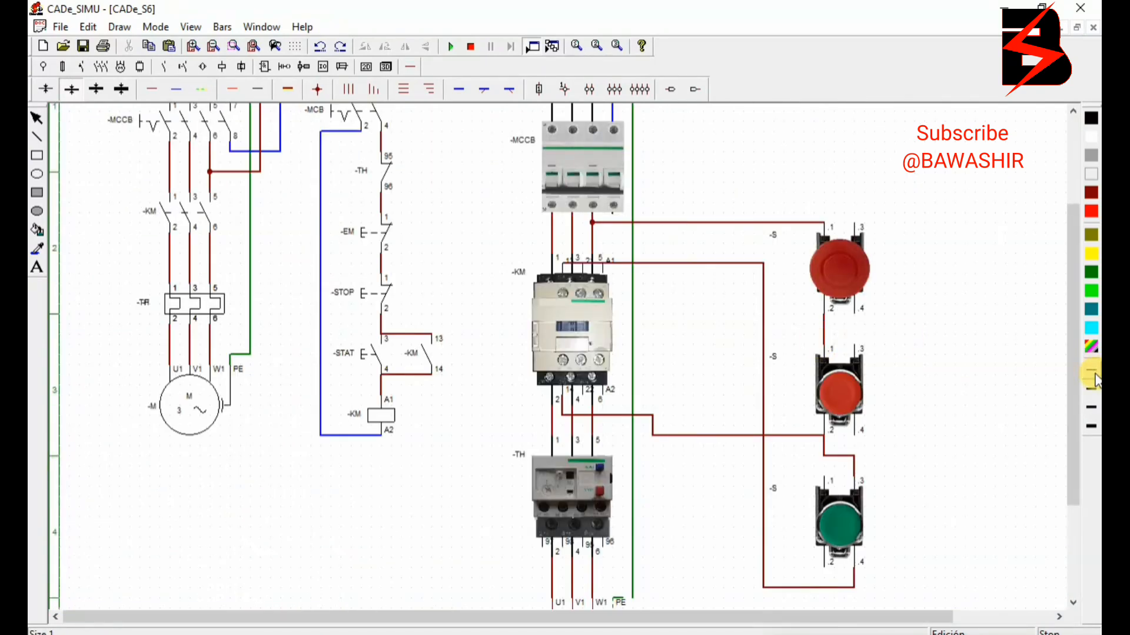
pyautogui.moveTo(1069, 397); pyautogui.dragTo(1074, 369)
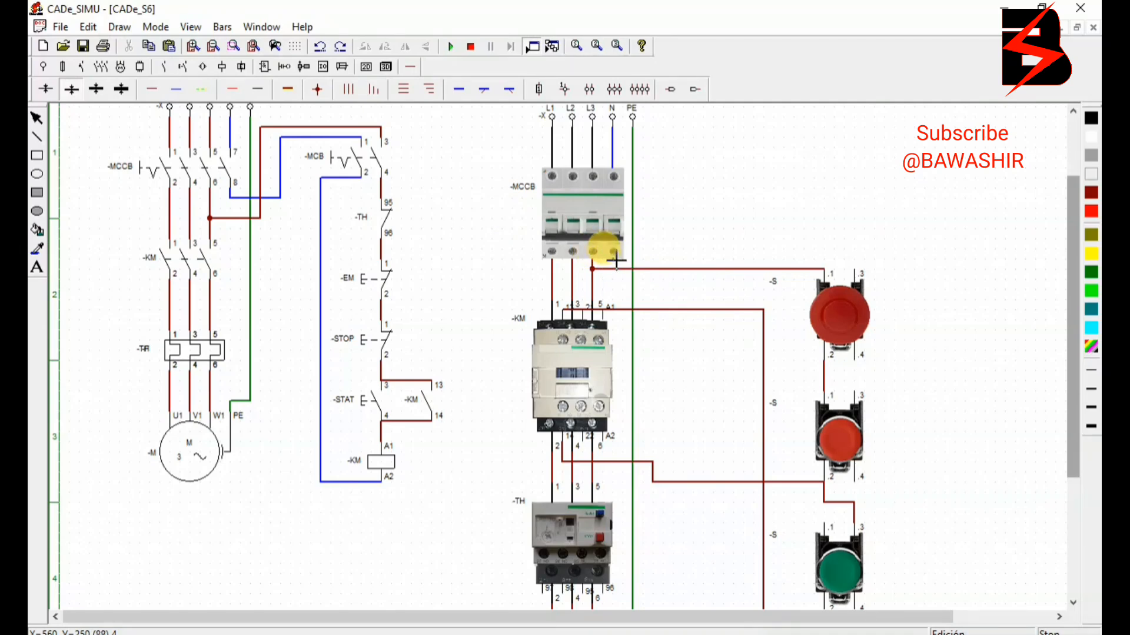
pyautogui.click(616, 260)
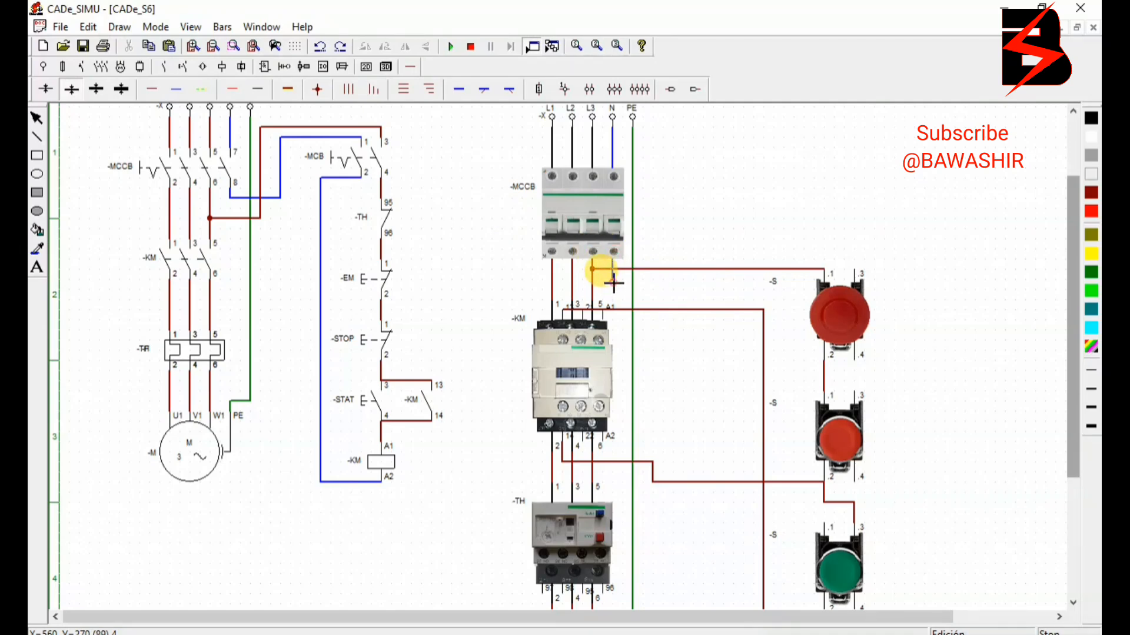
pyautogui.click(704, 284)
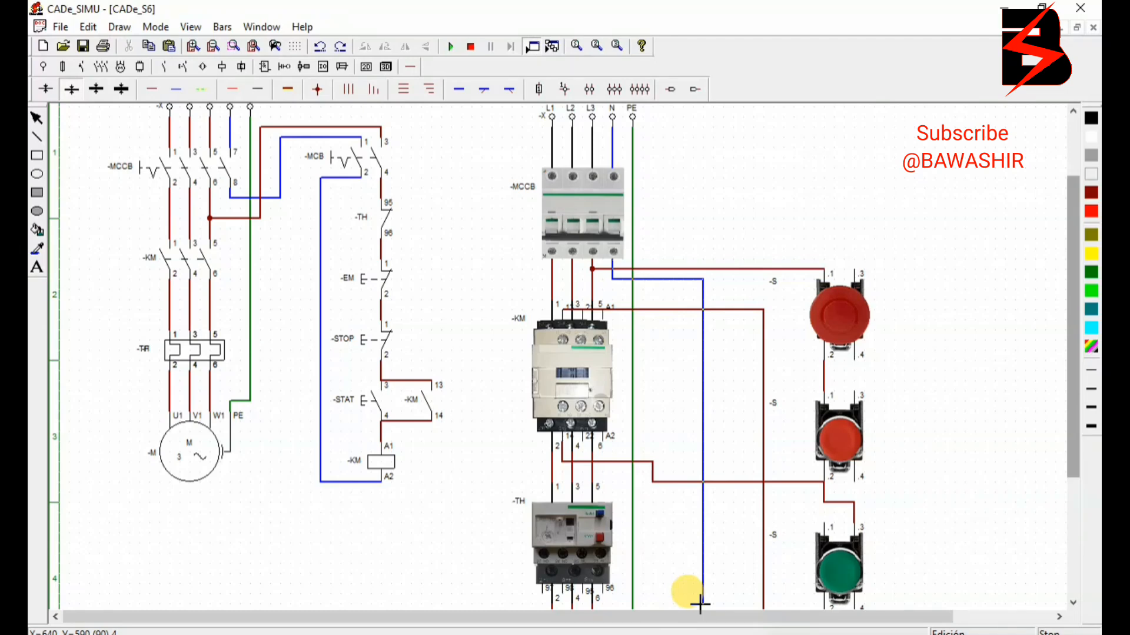
pyautogui.scroll(-1, 700, 603)
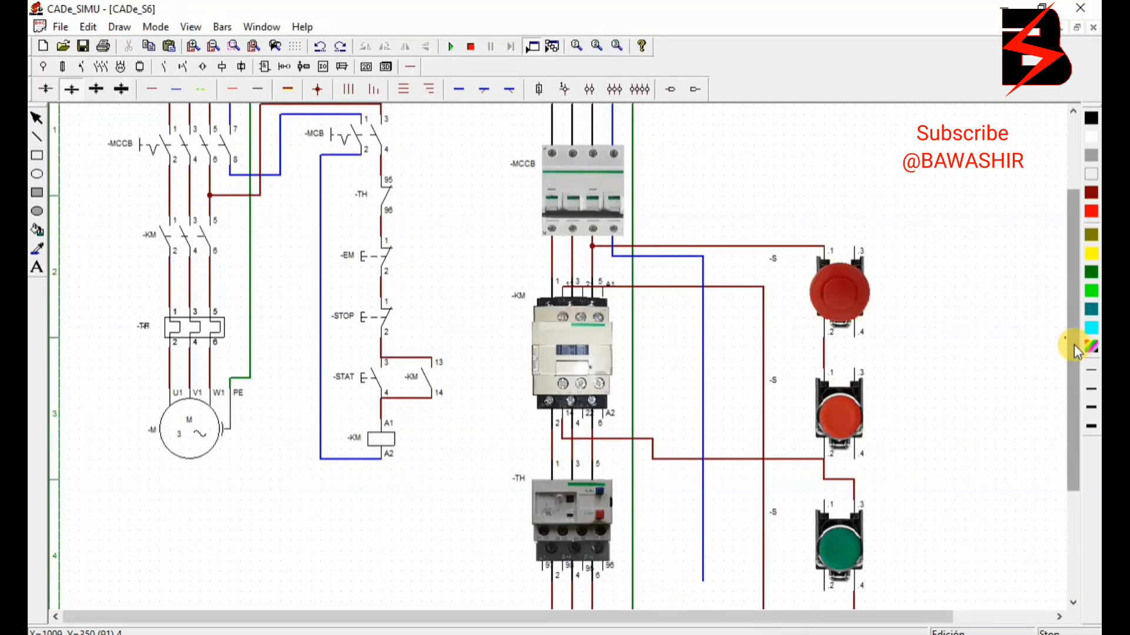
pyautogui.scroll(-4, 1066, 395)
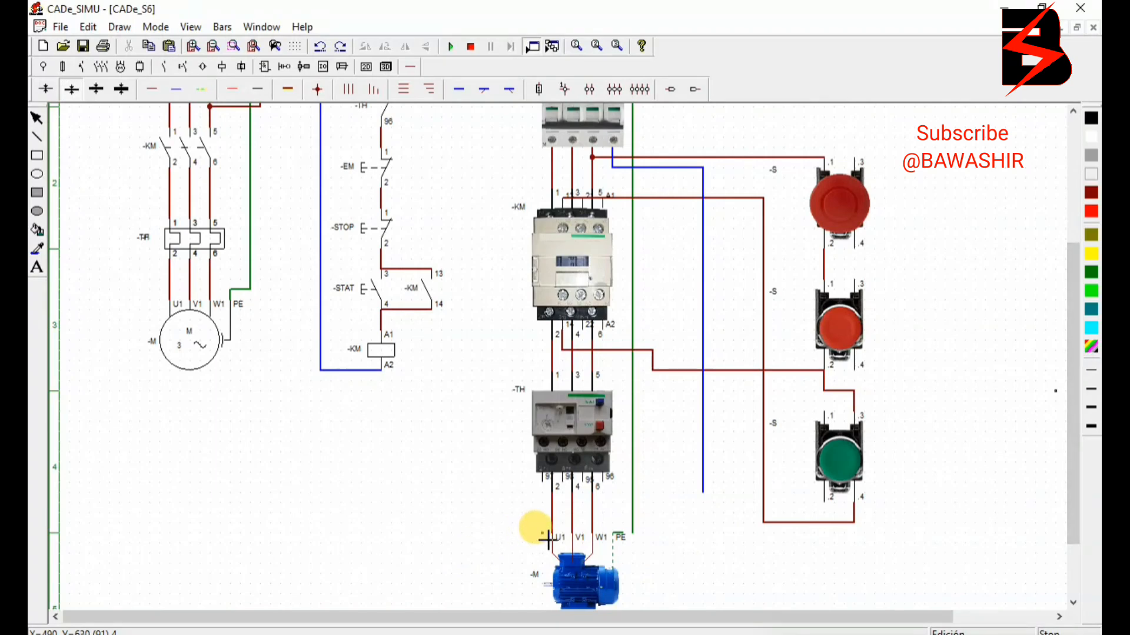
pyautogui.click(586, 489)
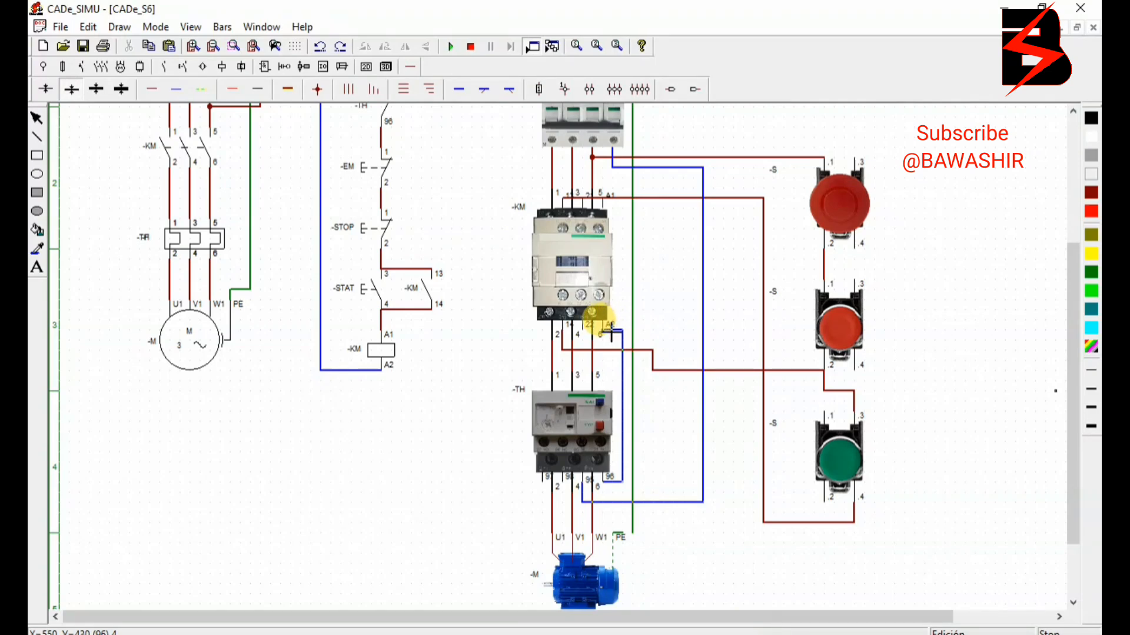
pyautogui.click(609, 331)
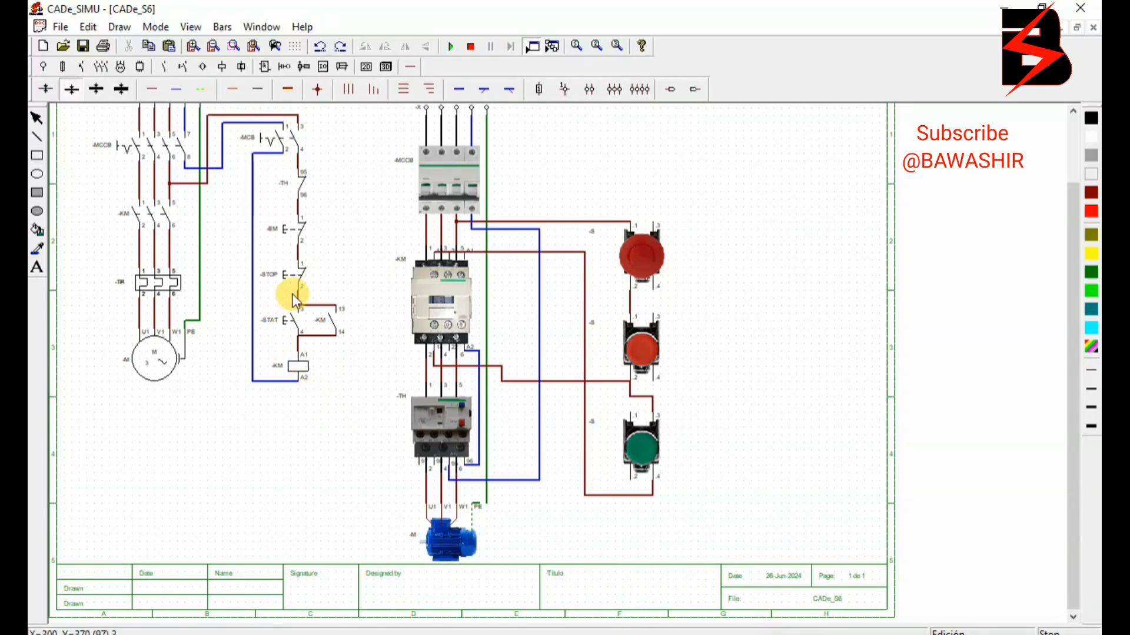
# Step: Delete the -TH contact from the schematic's phase control line and bridge the gap with a phase wire
pyautogui.click(302, 189)
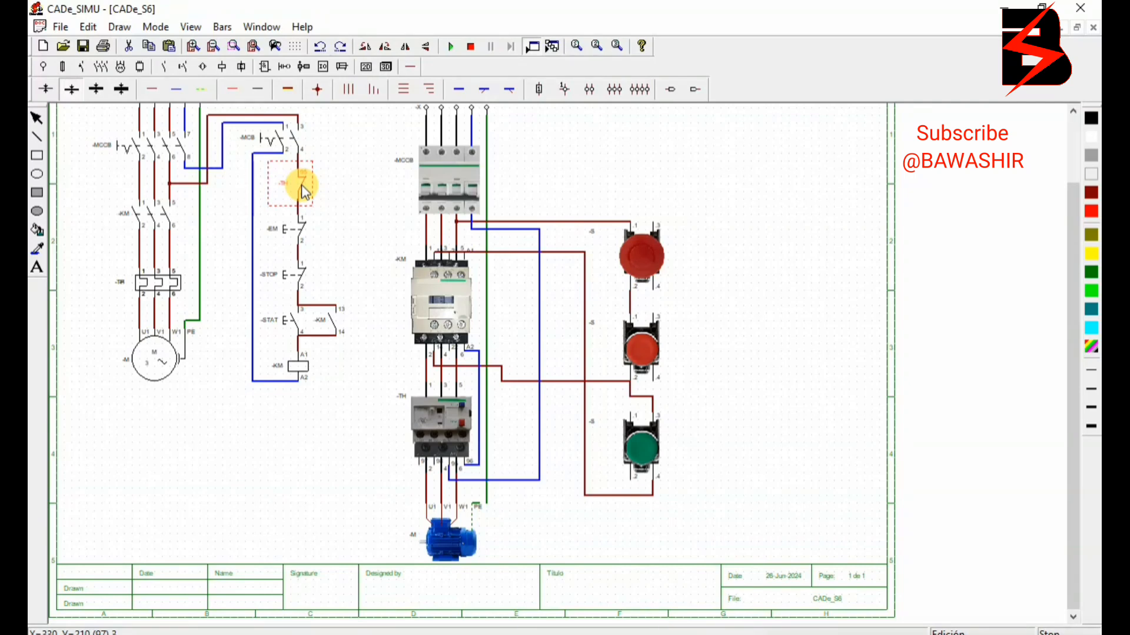
pyautogui.click(158, 84)
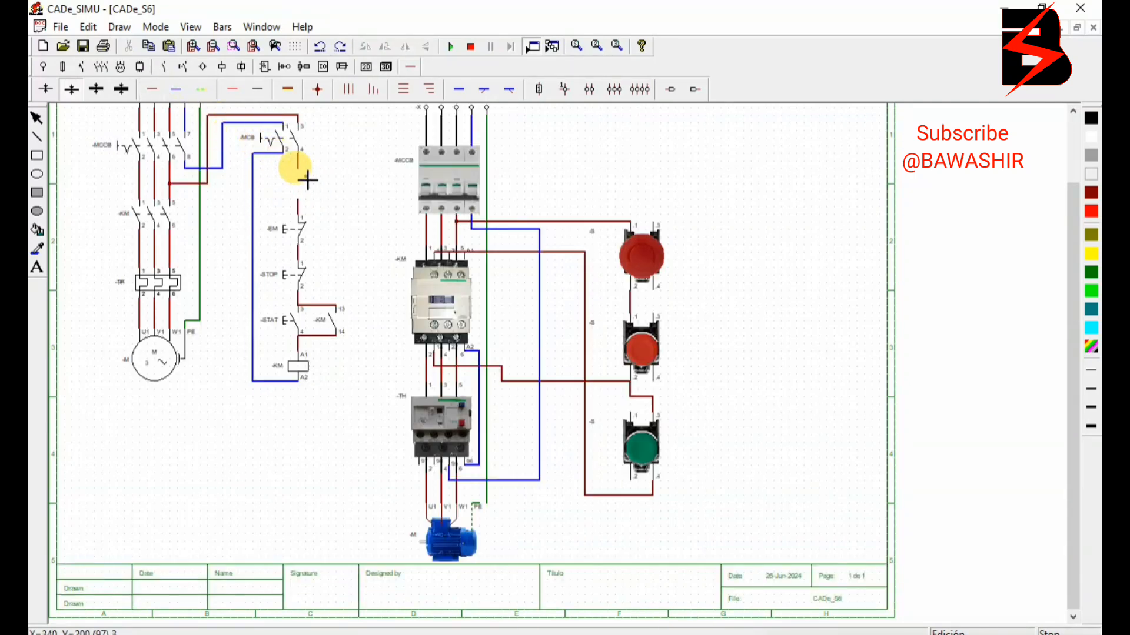
pyautogui.moveTo(303, 169); pyautogui.dragTo(302, 202)
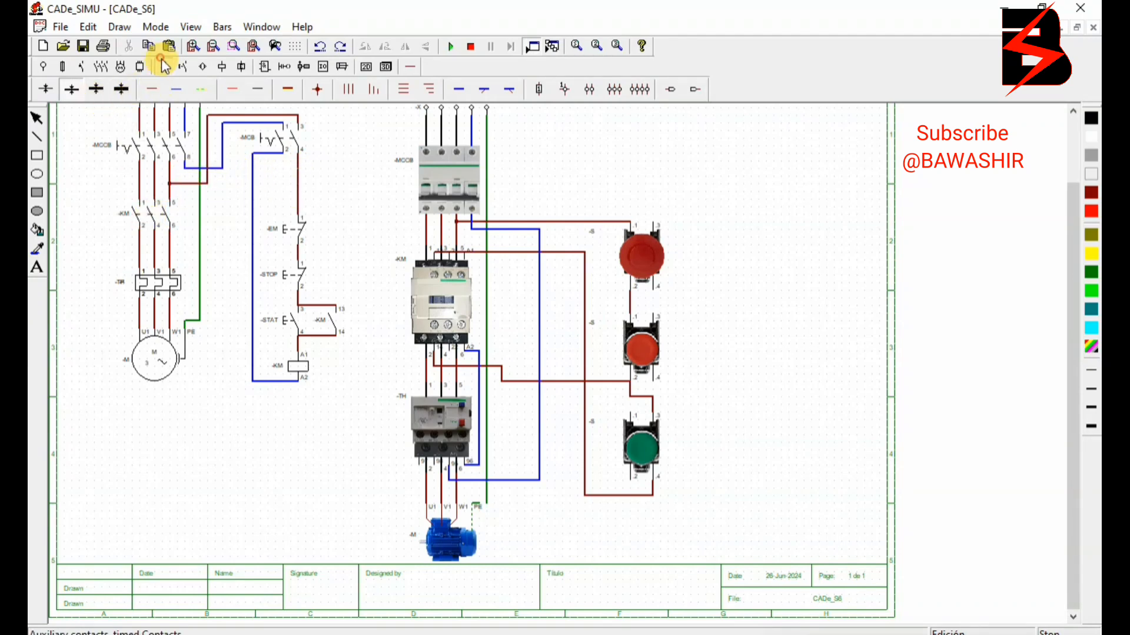
# Step: Place a normally closed auxiliary contact on the schematic's vertical neutral line below terminal 2 of -MCB
pyautogui.click(143, 68)
pyautogui.click(63, 89)
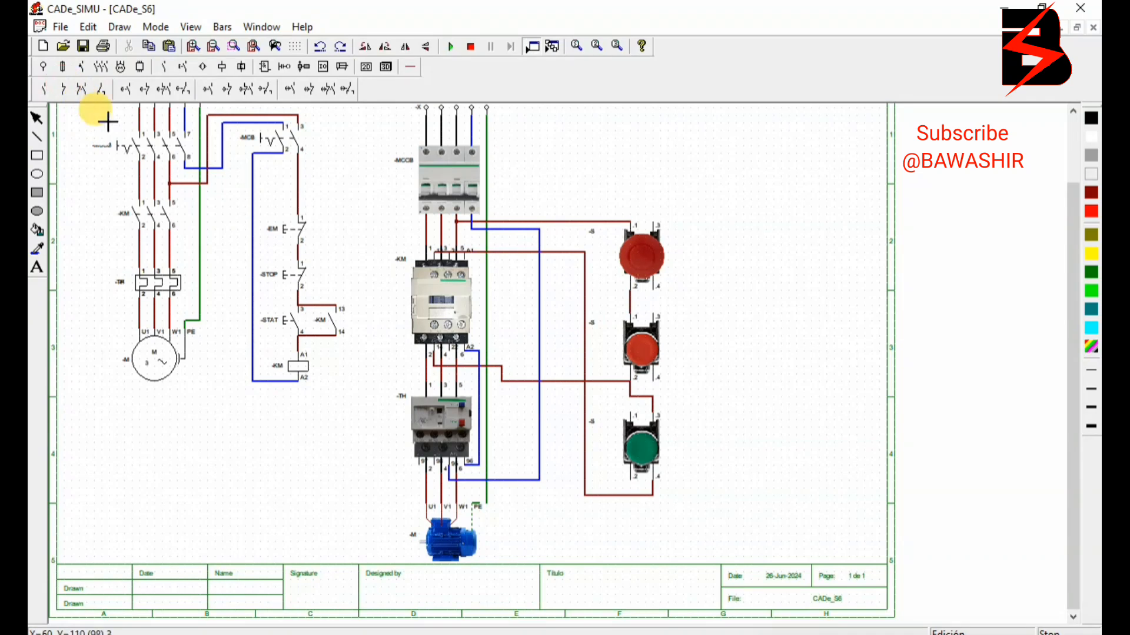
pyautogui.click(252, 207)
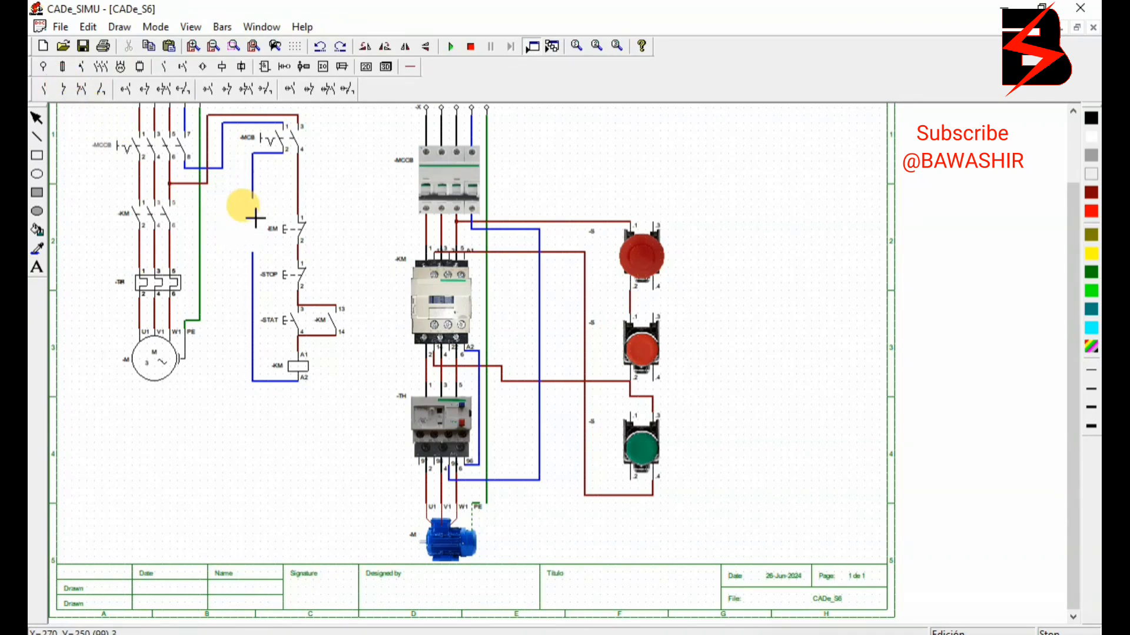
pyautogui.rightClick(245, 217)
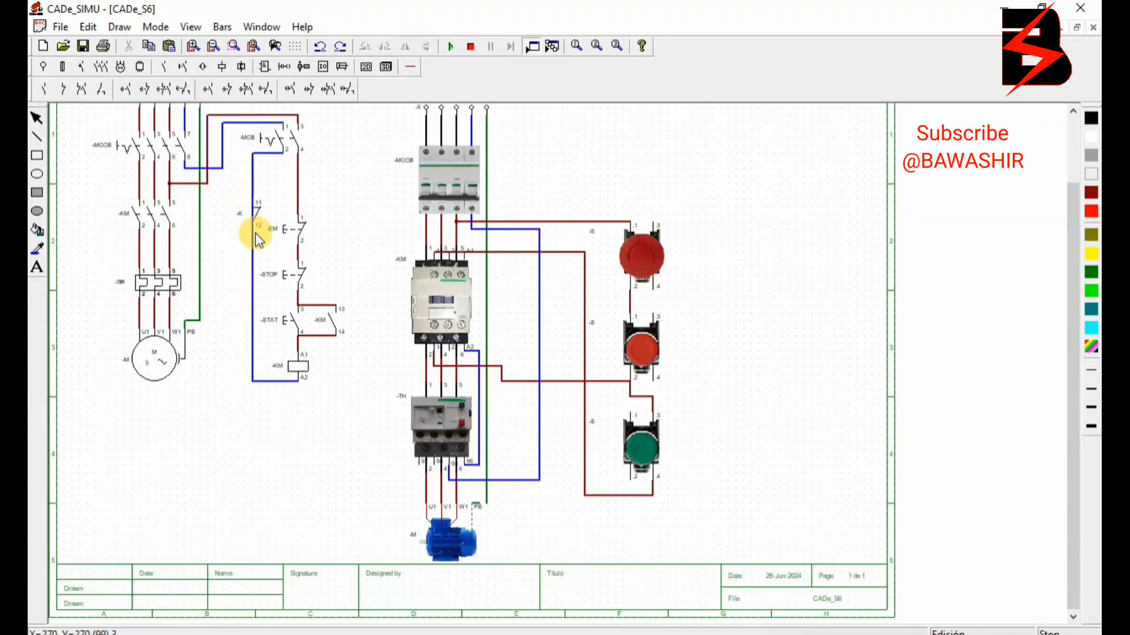
# Step: Replace the schematic's vertical neutral line with separate neutral wires above and below the normally closed contact, connecting -MCB terminal 2 to coil terminal A2
pyautogui.click(253, 265)
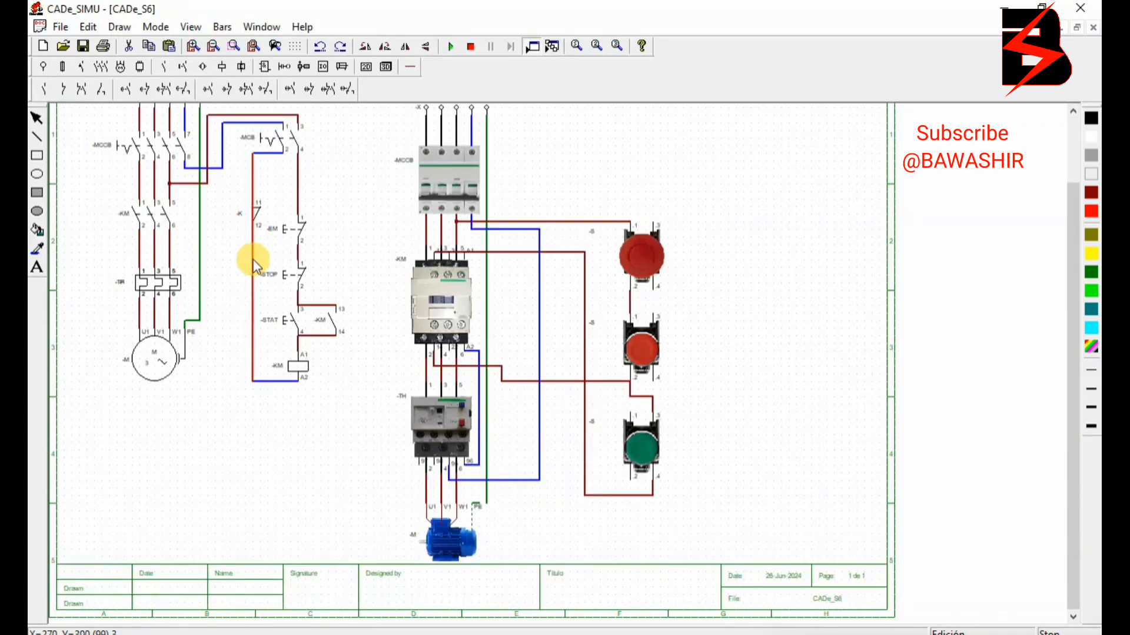
pyautogui.press('Delete')
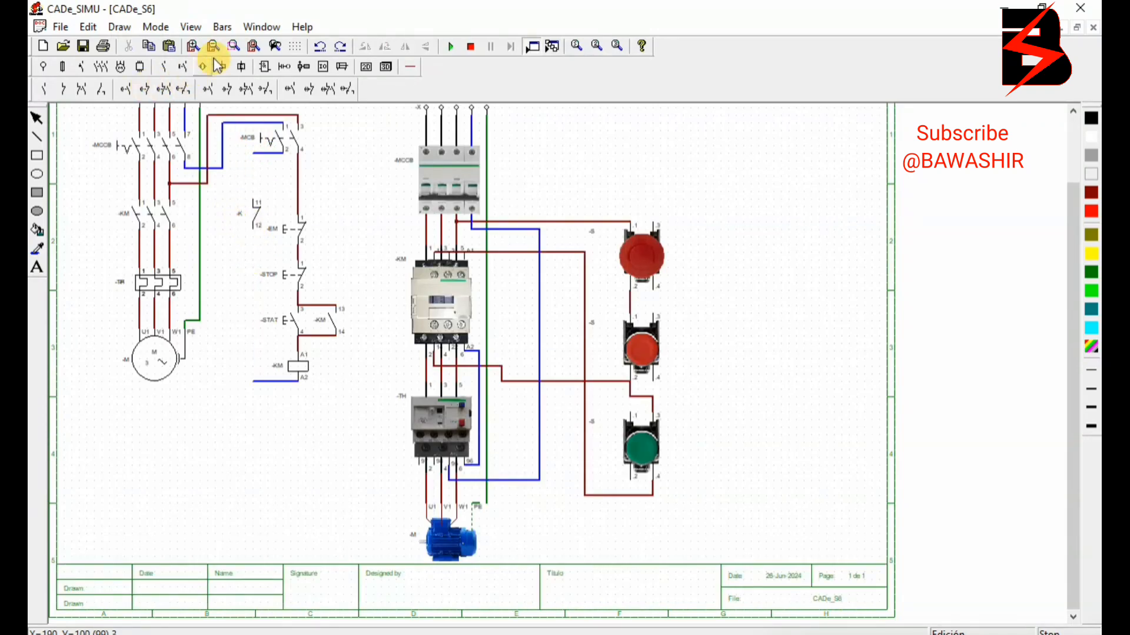
pyautogui.click(410, 67)
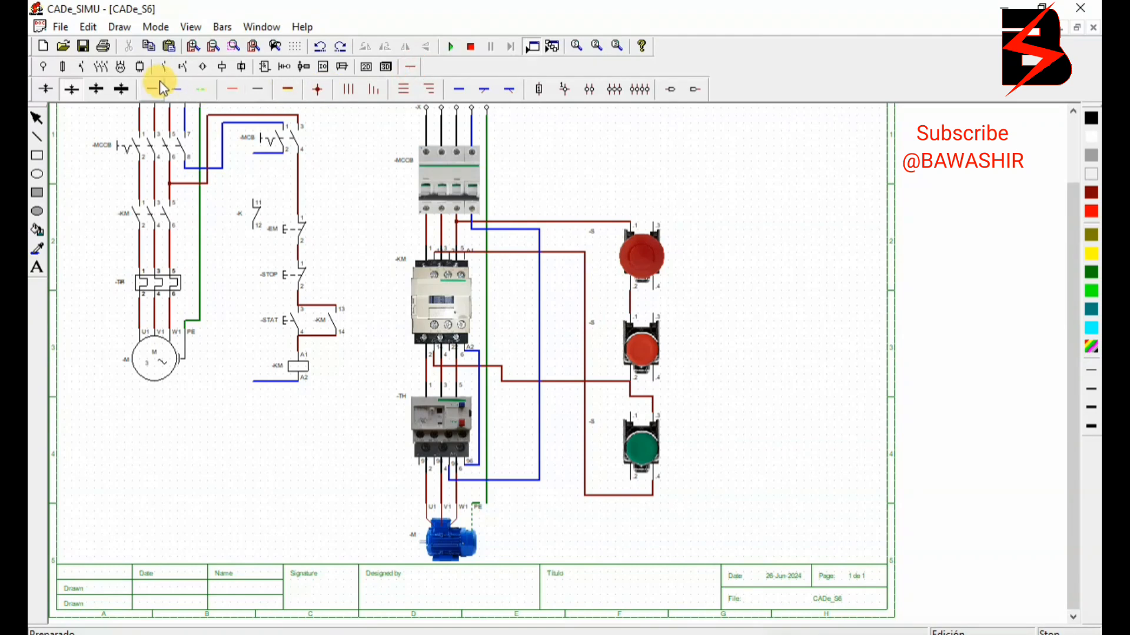
pyautogui.click(176, 89)
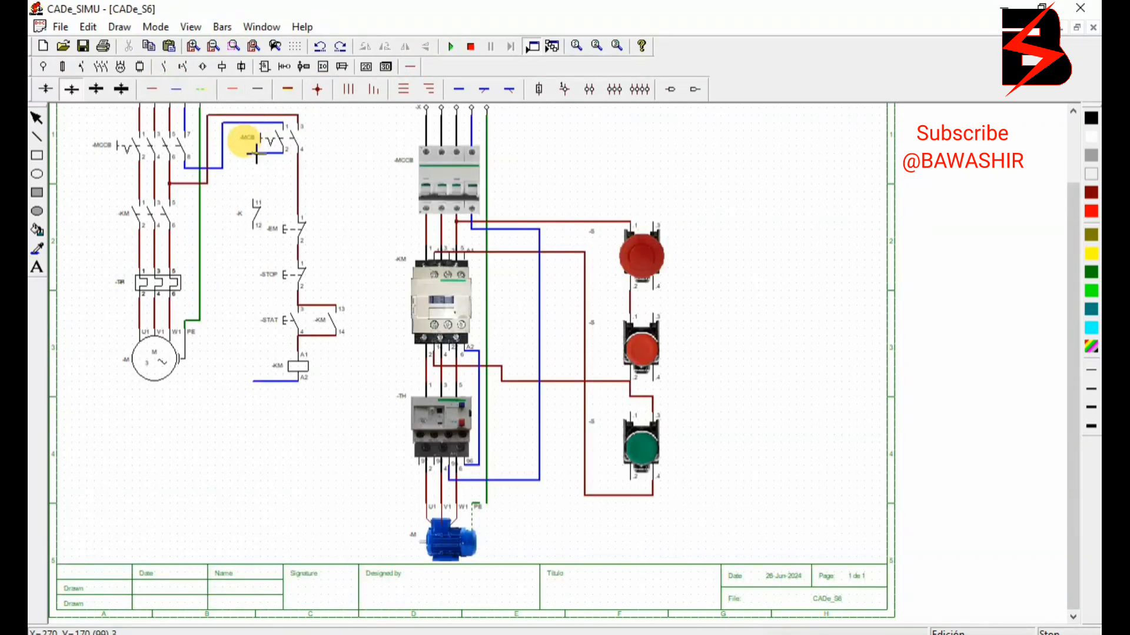
pyautogui.moveTo(257, 153)
pyautogui.mouseDown()
pyautogui.moveTo(247, 151)
pyautogui.moveTo(263, 201)
pyautogui.mouseUp()
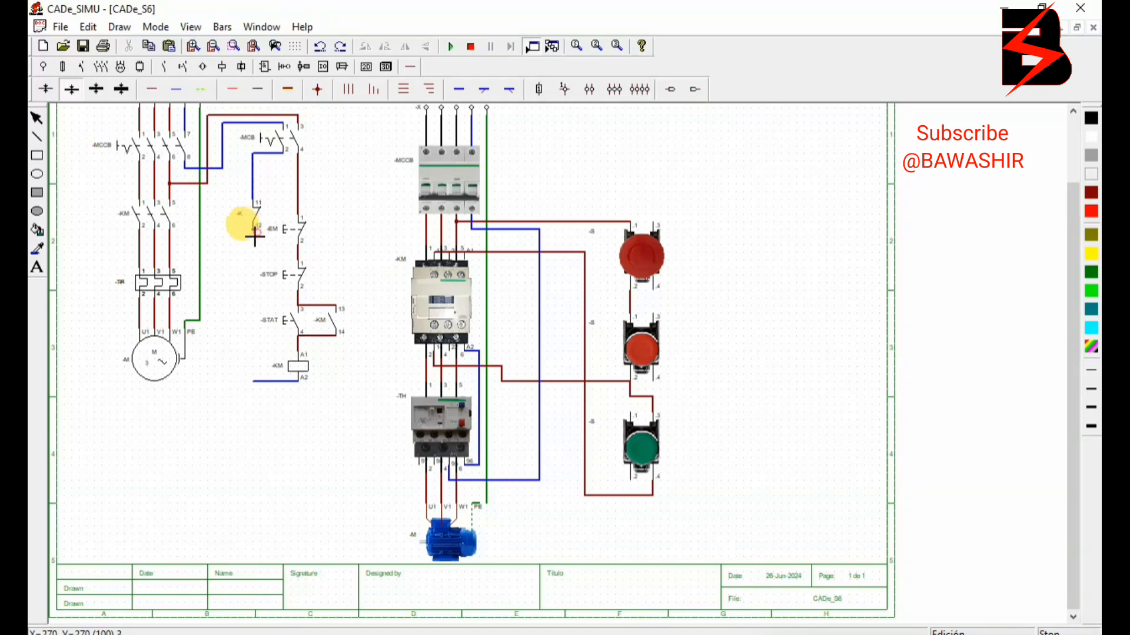
pyautogui.moveTo(261, 341); pyautogui.dragTo(253, 402)
pyautogui.rightClick(253, 401)
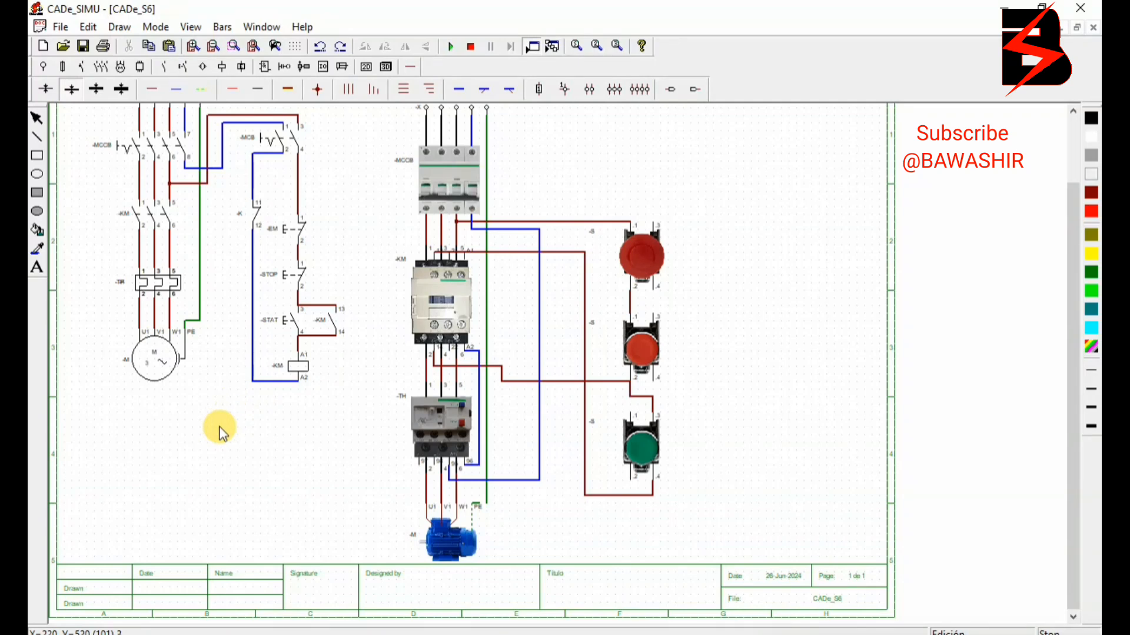
# Step: Rename the normally closed auxiliary contact in the schematic's neutral line to -TH
pyautogui.doubleClick(253, 213)
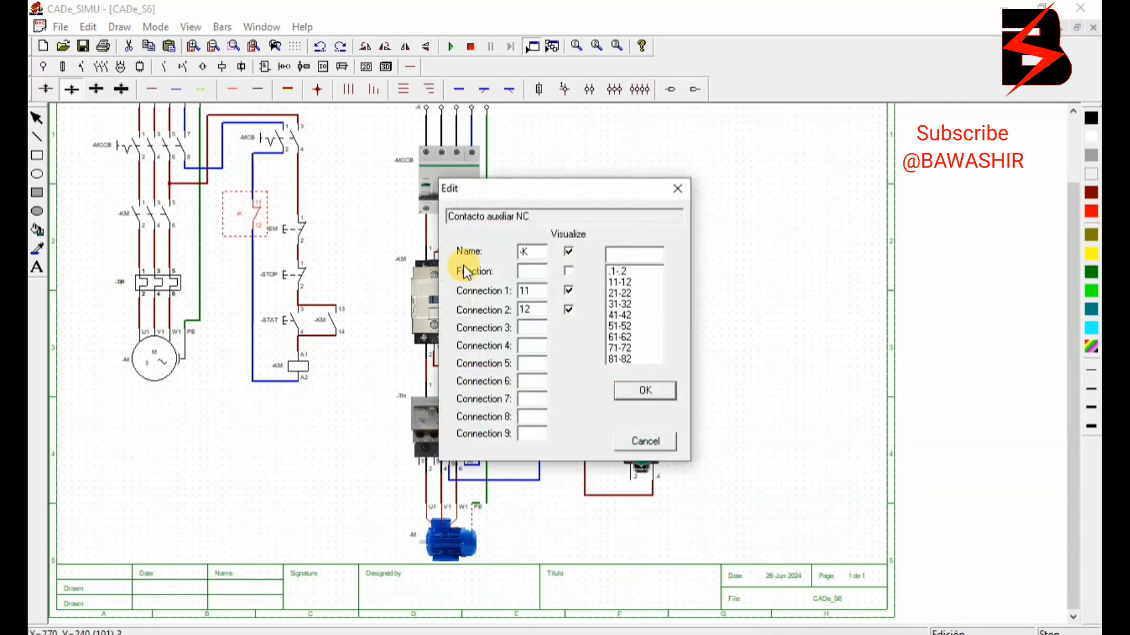
pyautogui.click(536, 253)
pyautogui.press('BackSpace')
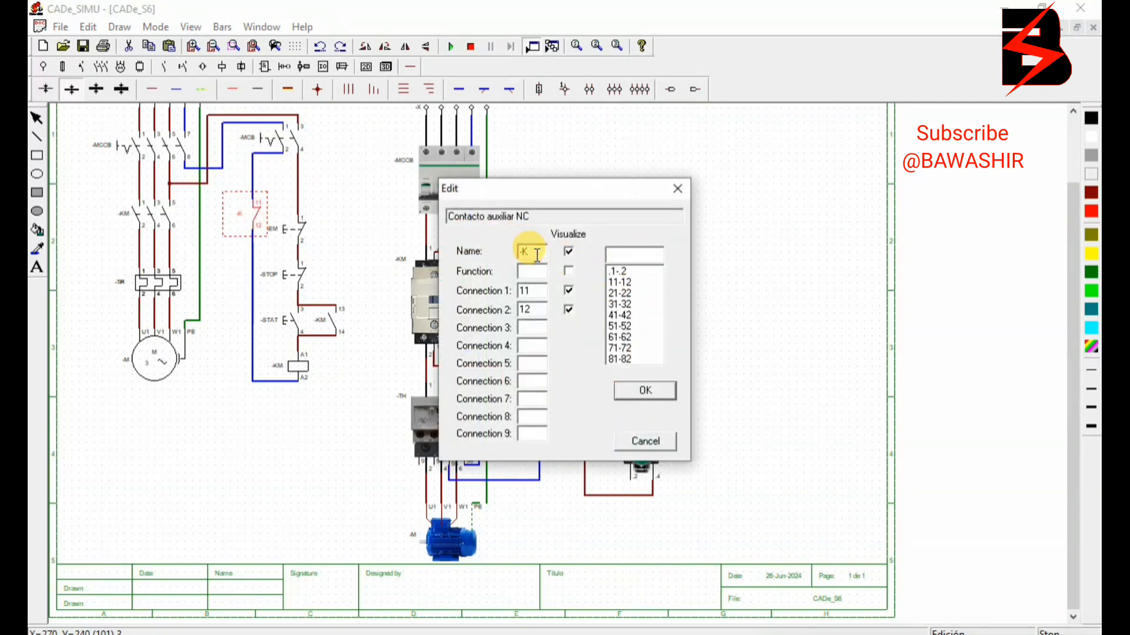
pyautogui.write('TH')
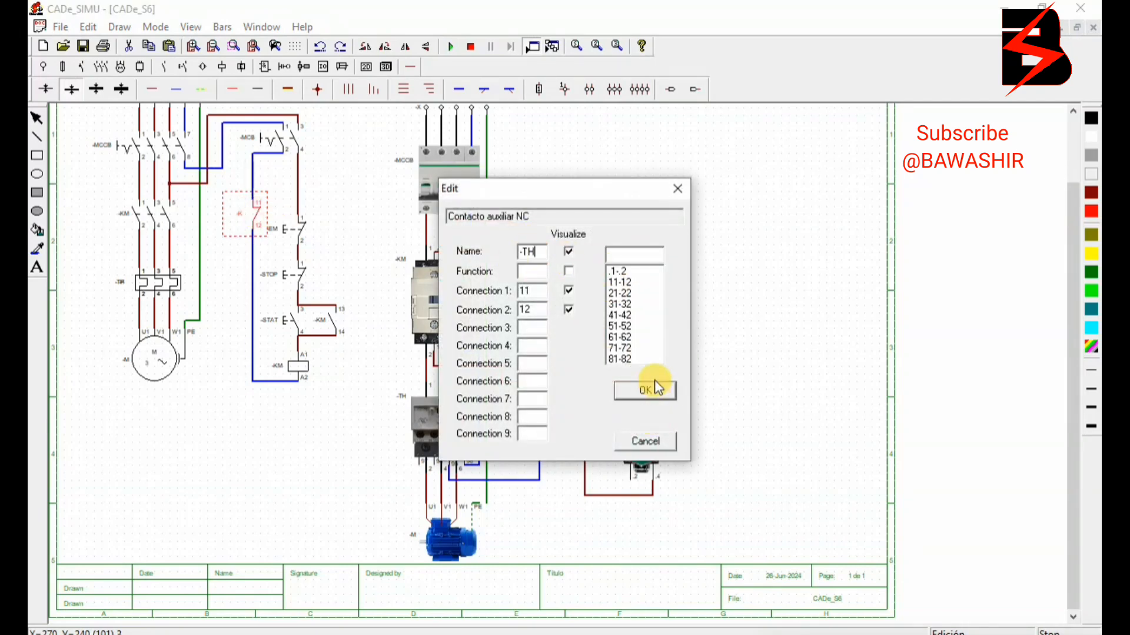
pyautogui.click(654, 392)
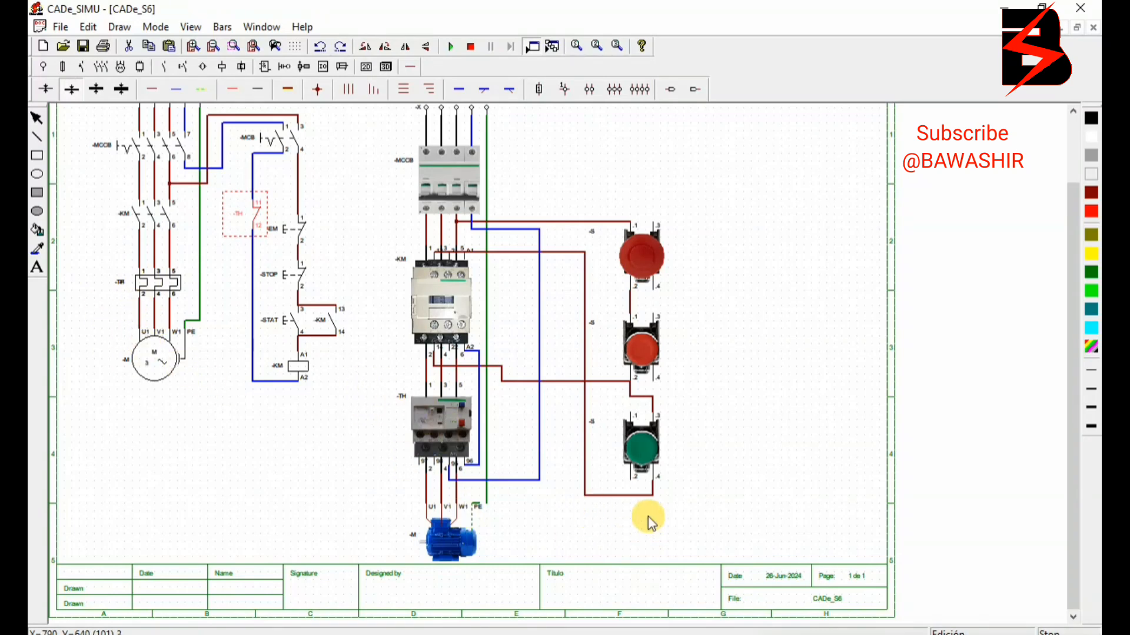
# Step: Rename the realistic mushroom-head pushbutton to -EM
pyautogui.click(647, 254)
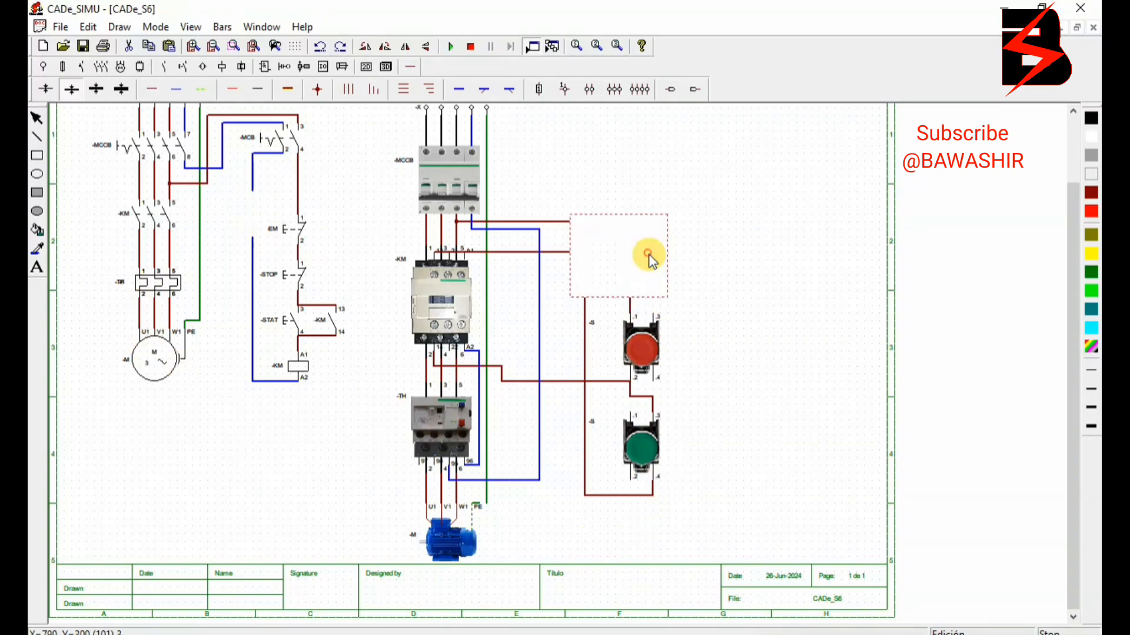
pyautogui.doubleClick(647, 254)
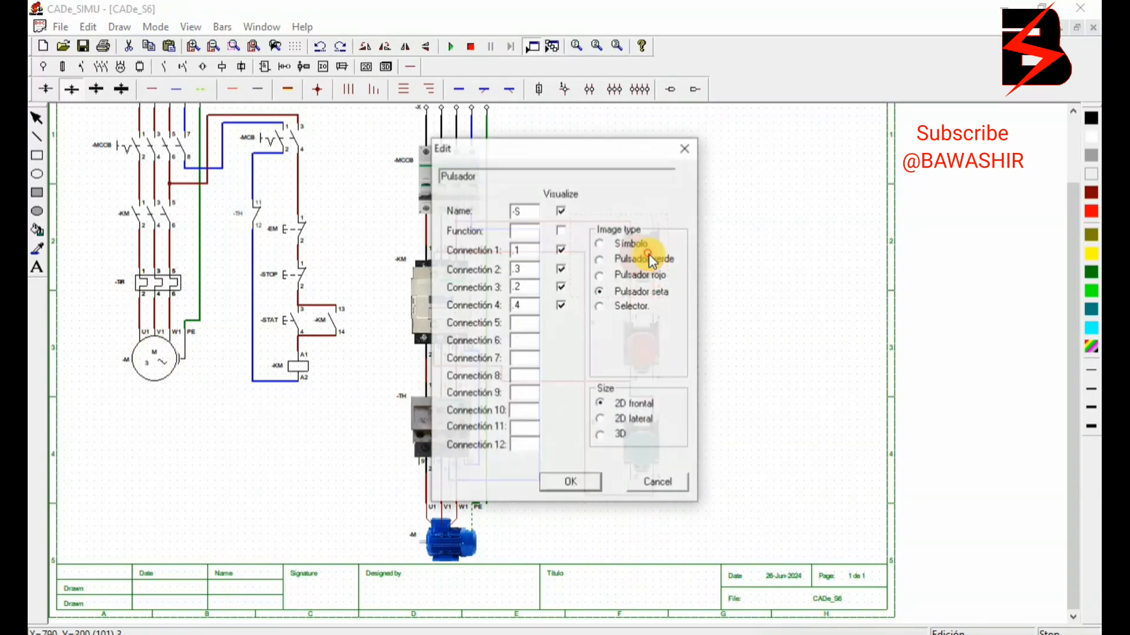
pyautogui.doubleClick(529, 212)
pyautogui.write('-EM')
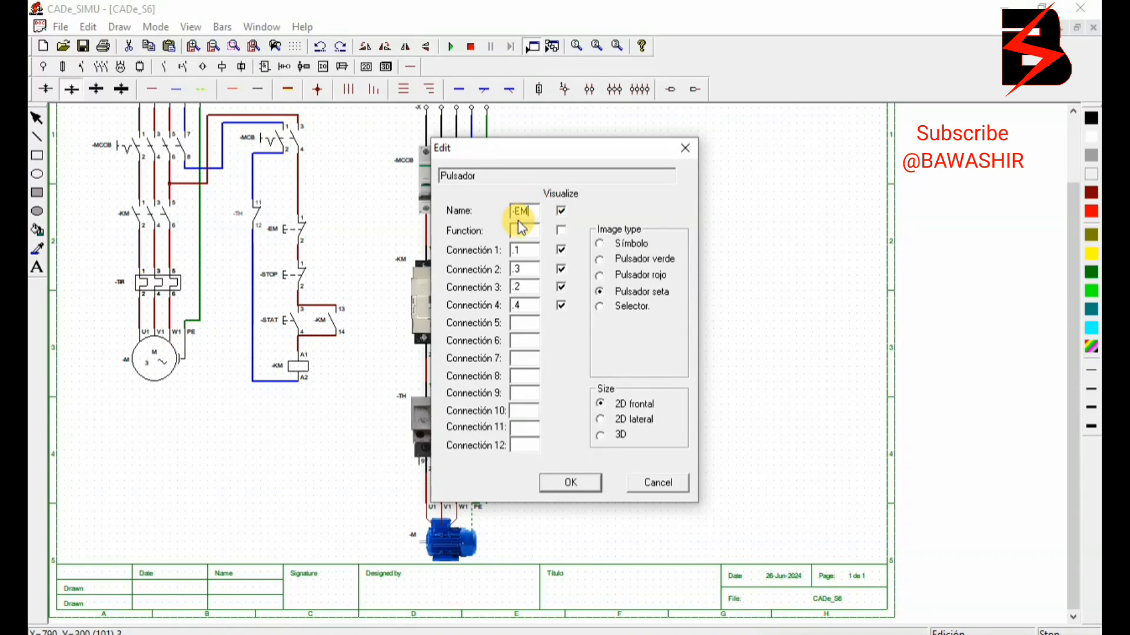
pyautogui.click(567, 481)
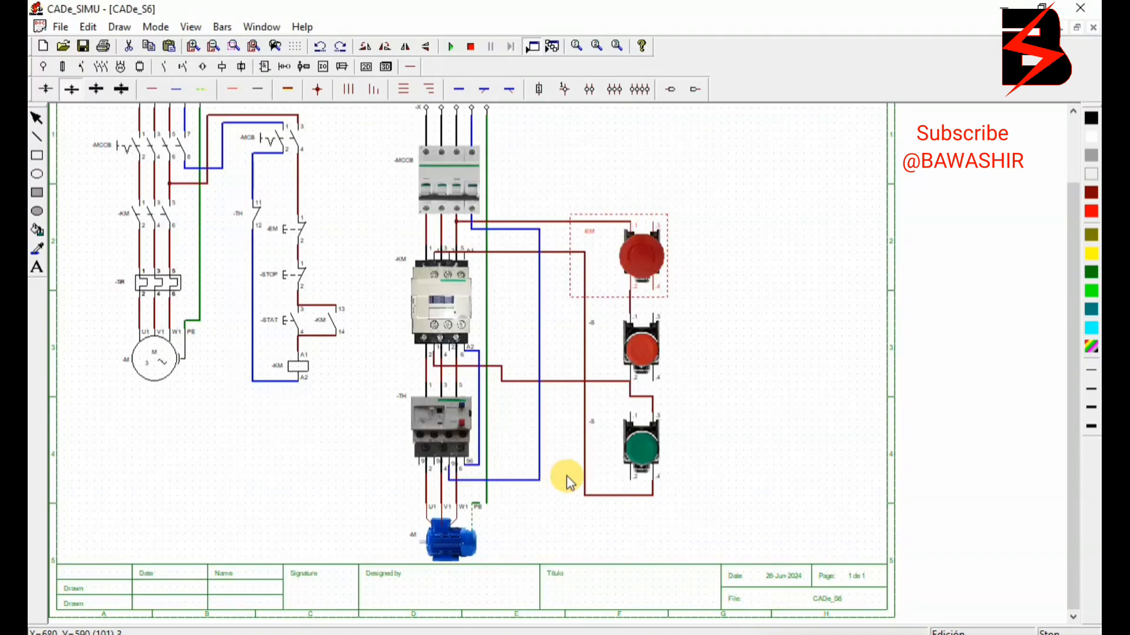
# Step: Rename the realistic red pushbutton to -STOP and the green pushbutton to -STAT
pyautogui.doubleClick(647, 342)
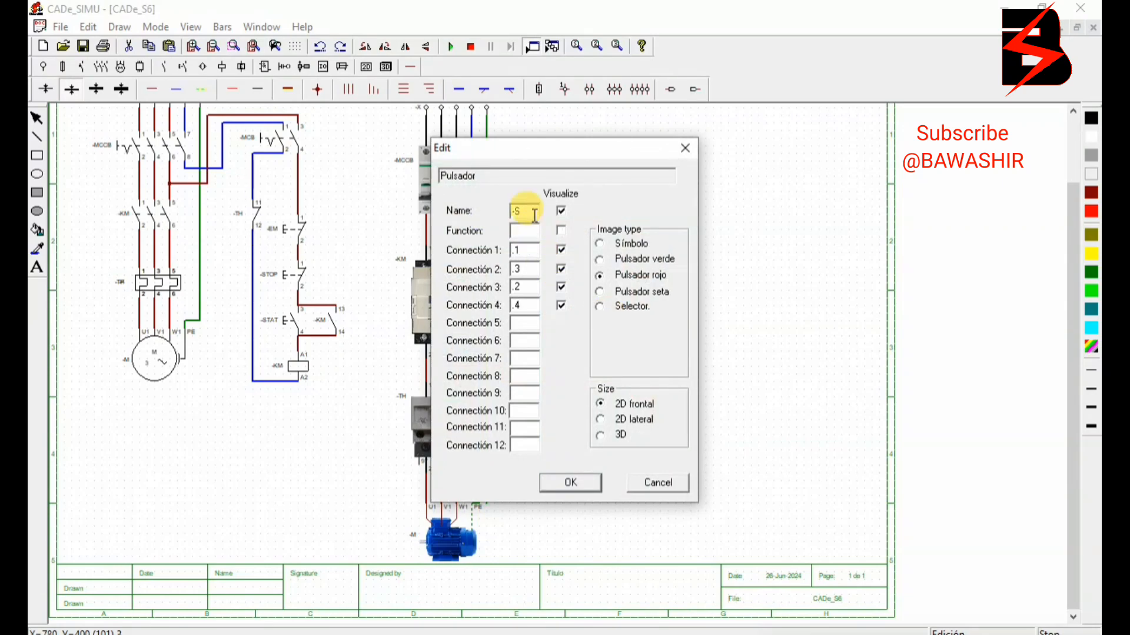
pyautogui.write('TOP')
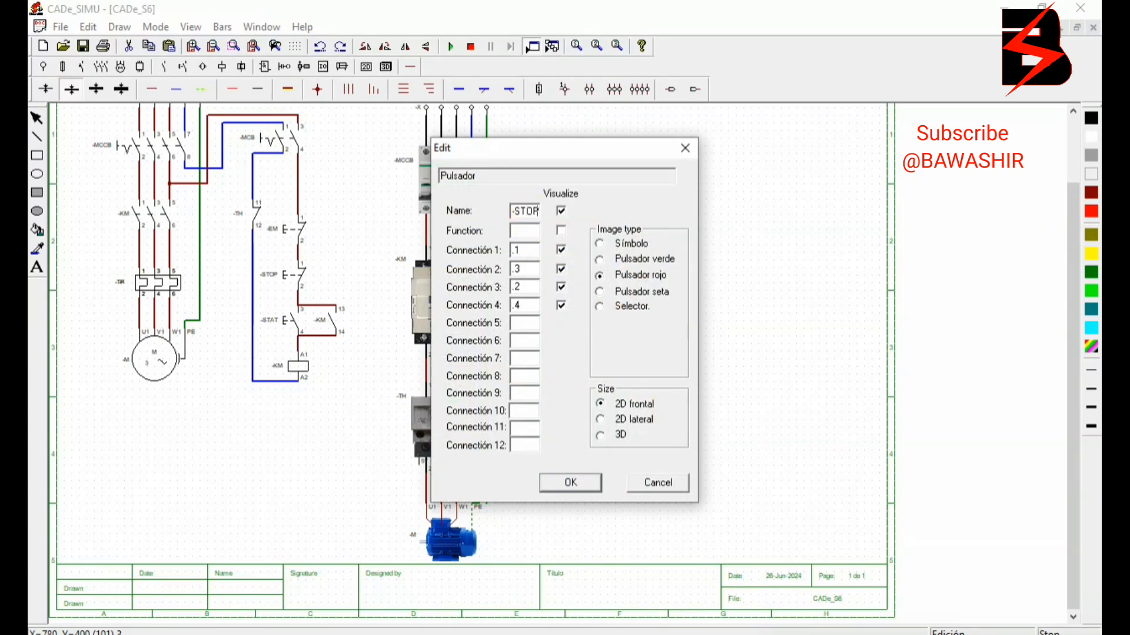
pyautogui.click(575, 477)
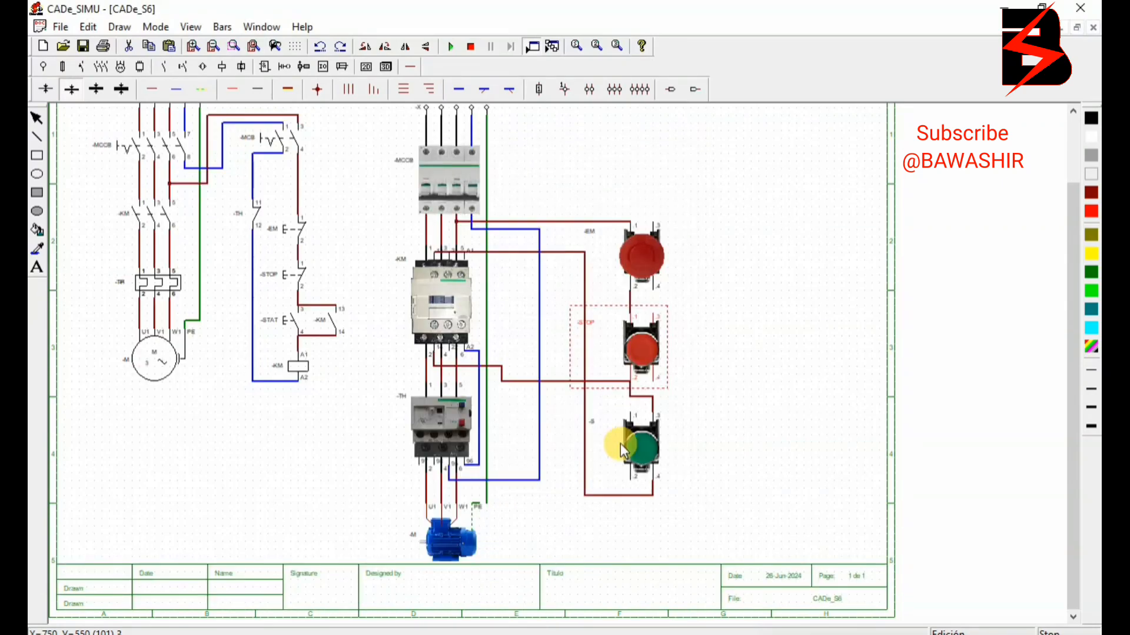
pyautogui.doubleClick(634, 446)
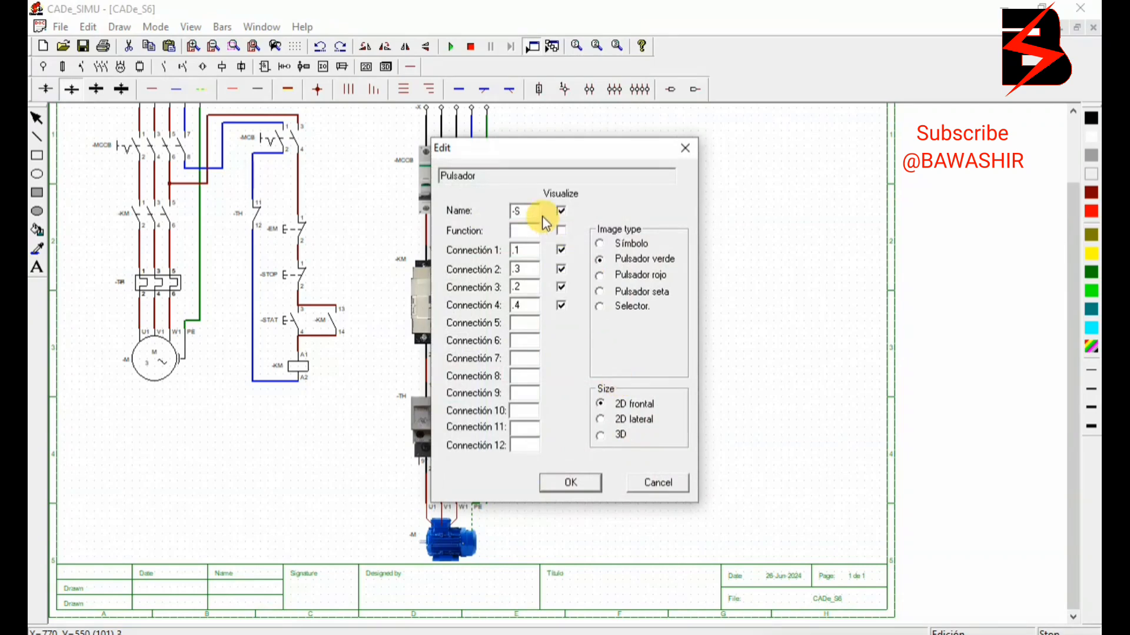
pyautogui.click(529, 213)
pyautogui.write('TAT')
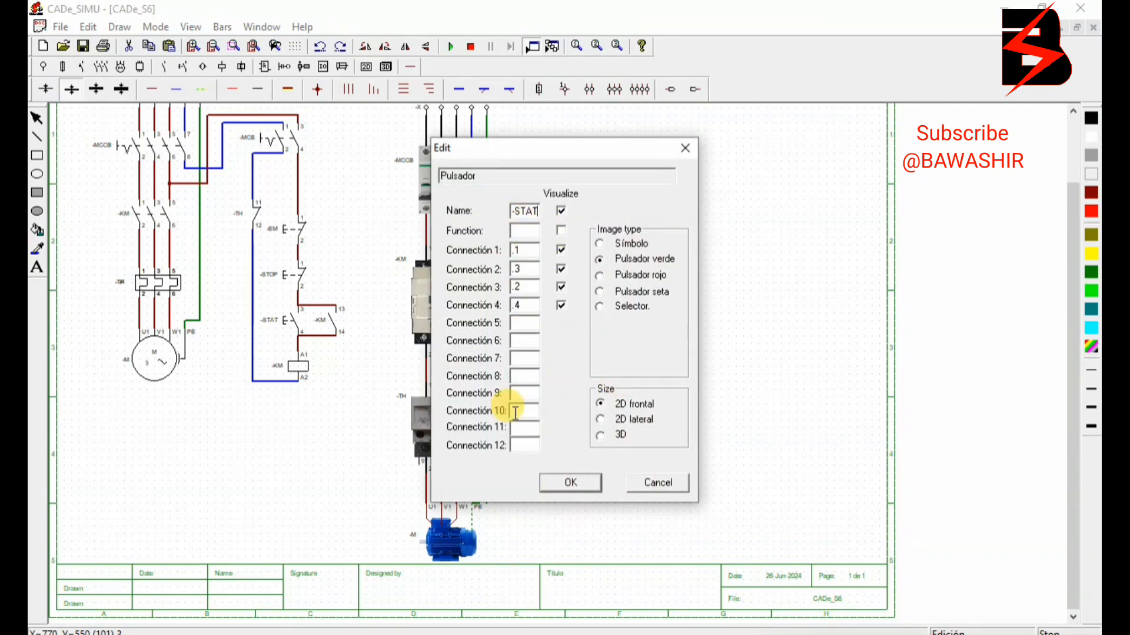
pyautogui.click(573, 486)
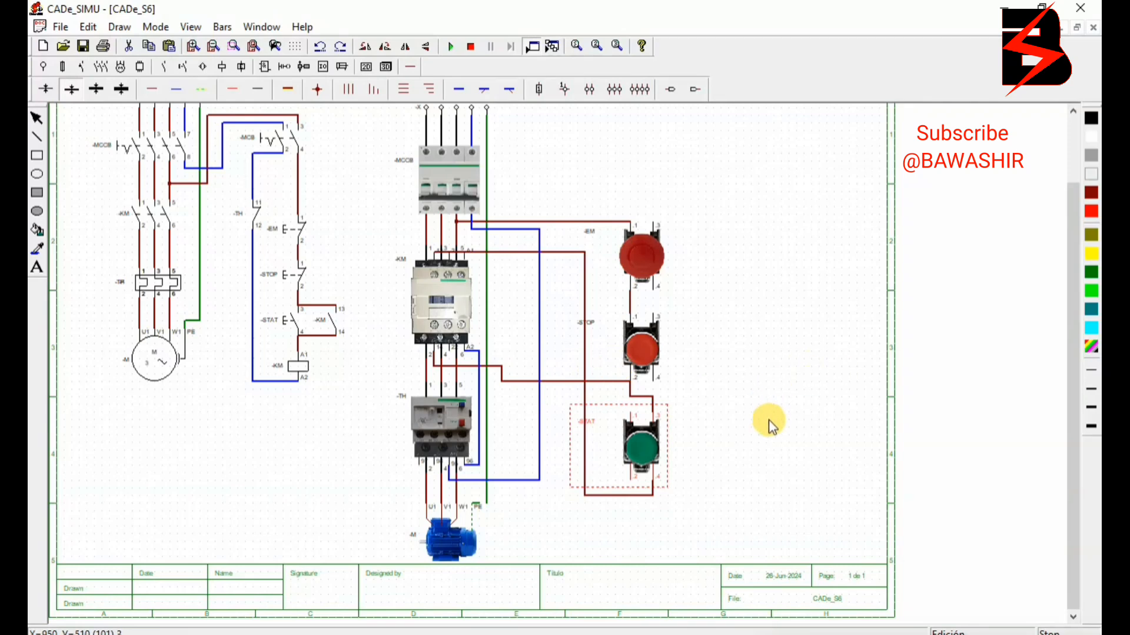
# Step: Run the simulation and switch on the -MCCB and -MCB breakers
pyautogui.click(1071, 445)
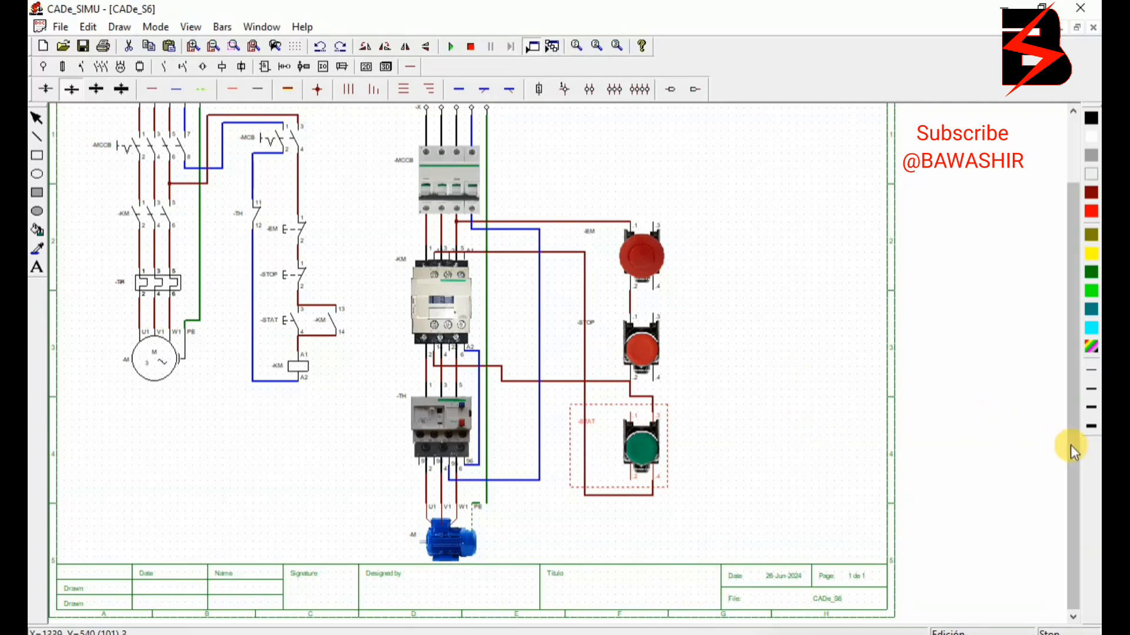
pyautogui.moveTo(1072, 446); pyautogui.dragTo(1071, 426)
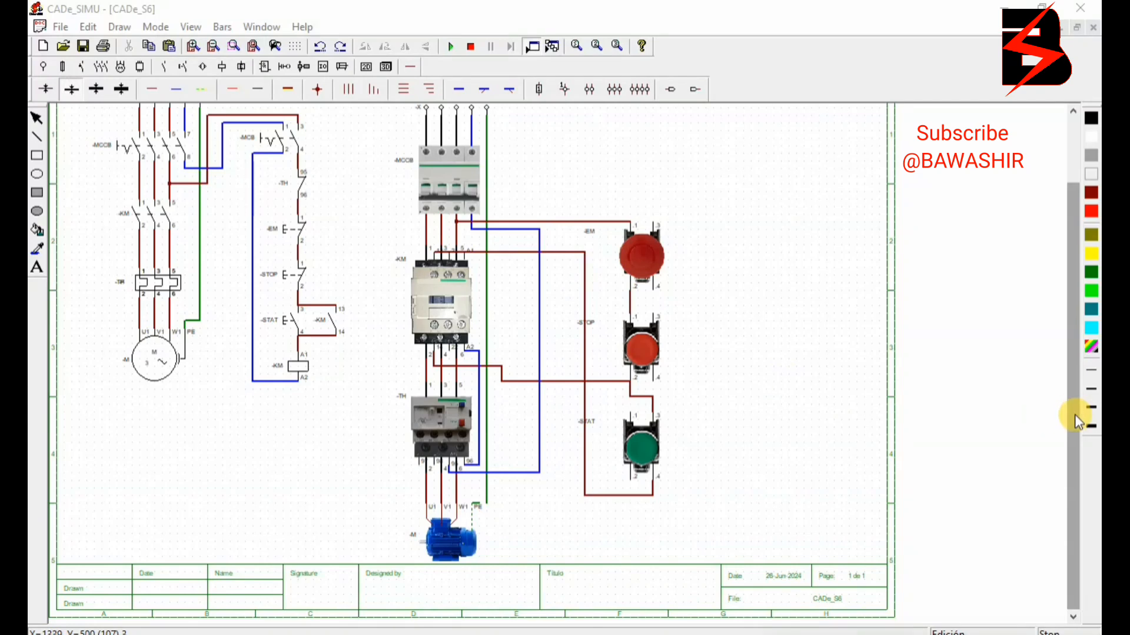
pyautogui.moveTo(1075, 416); pyautogui.dragTo(1074, 401)
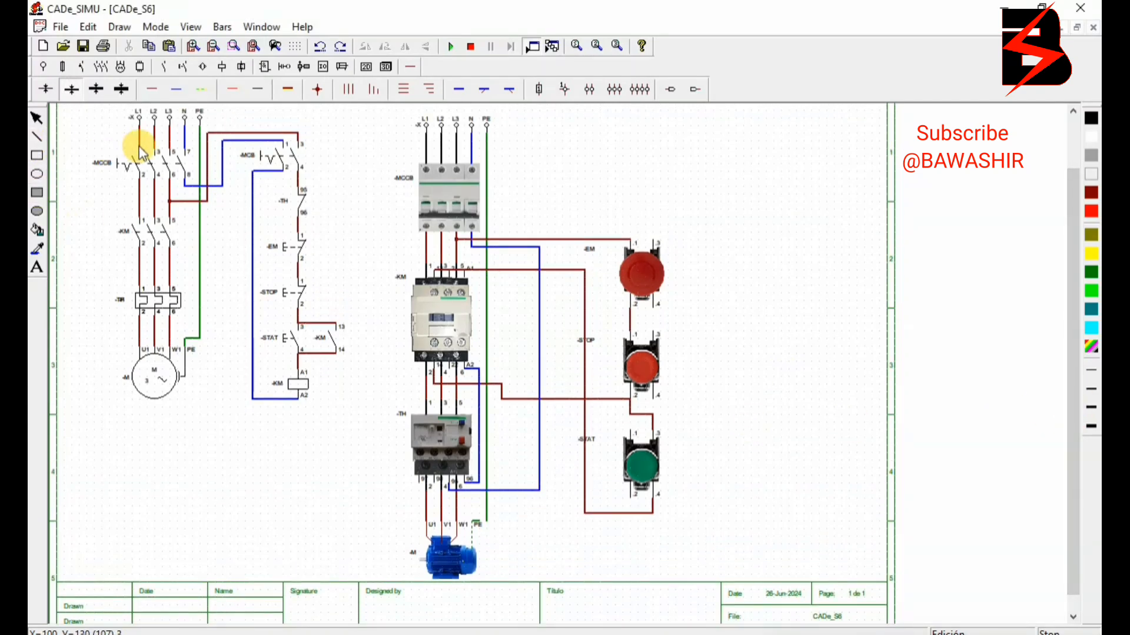
pyautogui.click(286, 183)
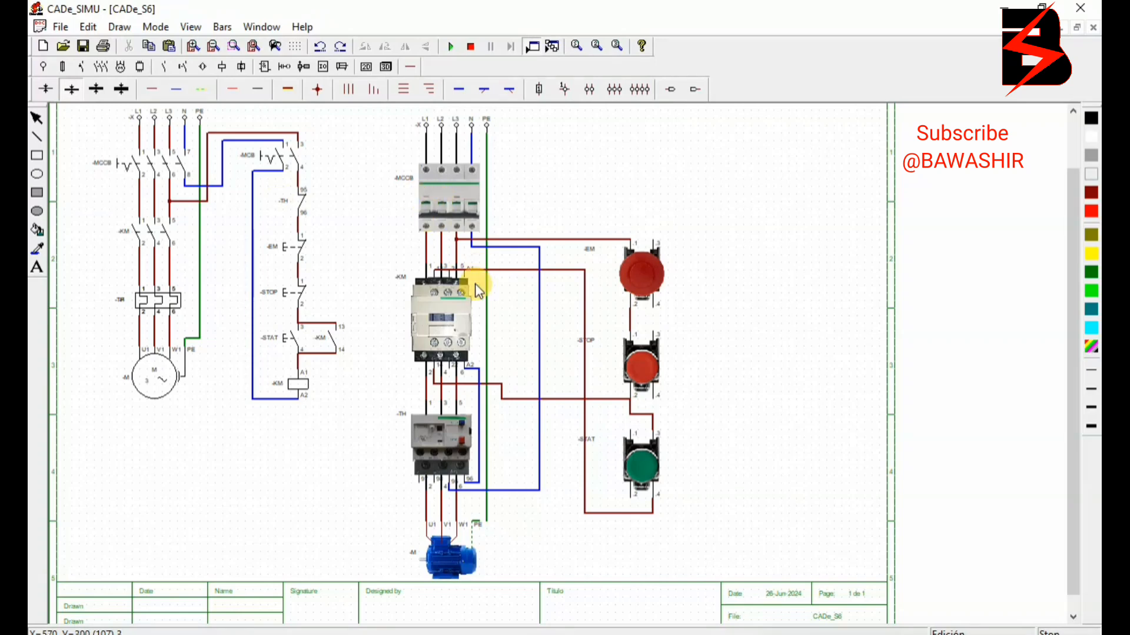
pyautogui.click(456, 213)
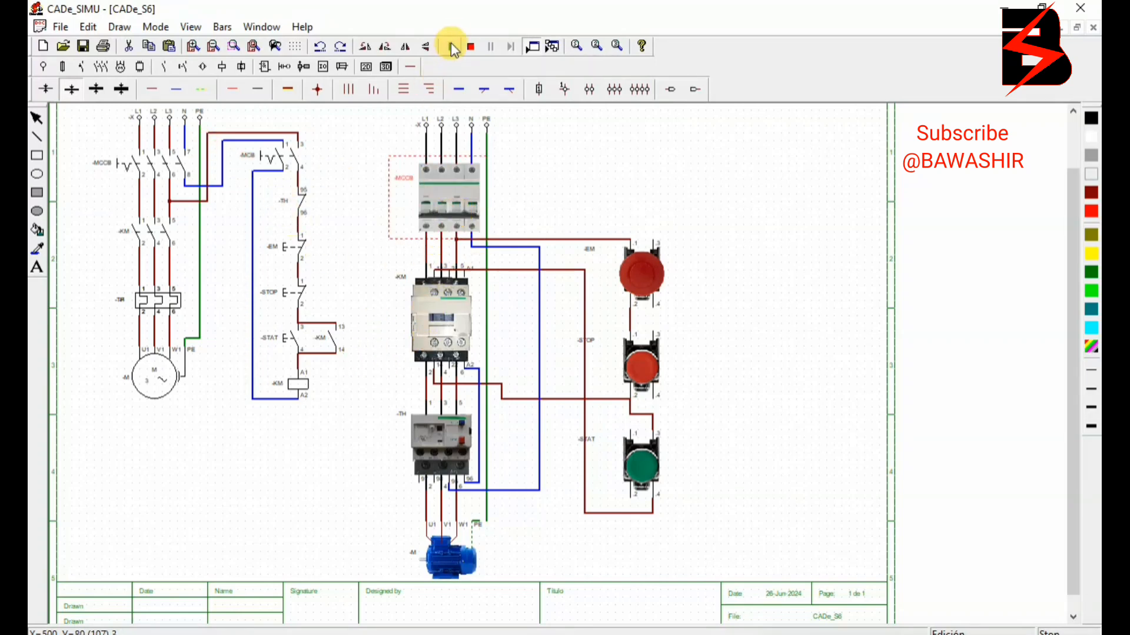
pyautogui.click(451, 47)
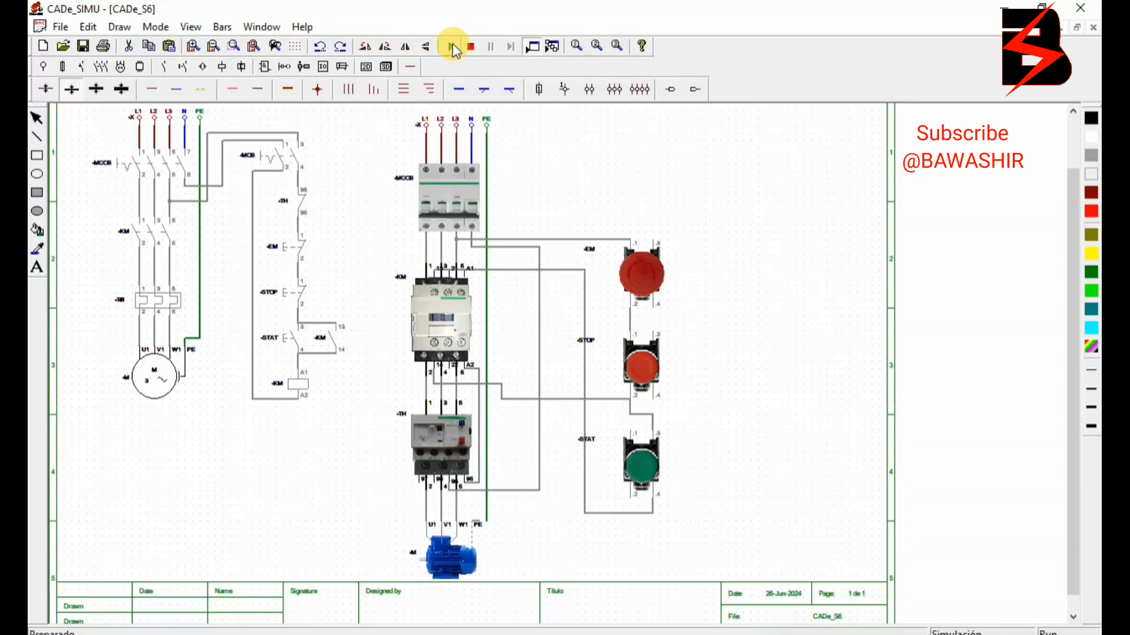
pyautogui.click(442, 212)
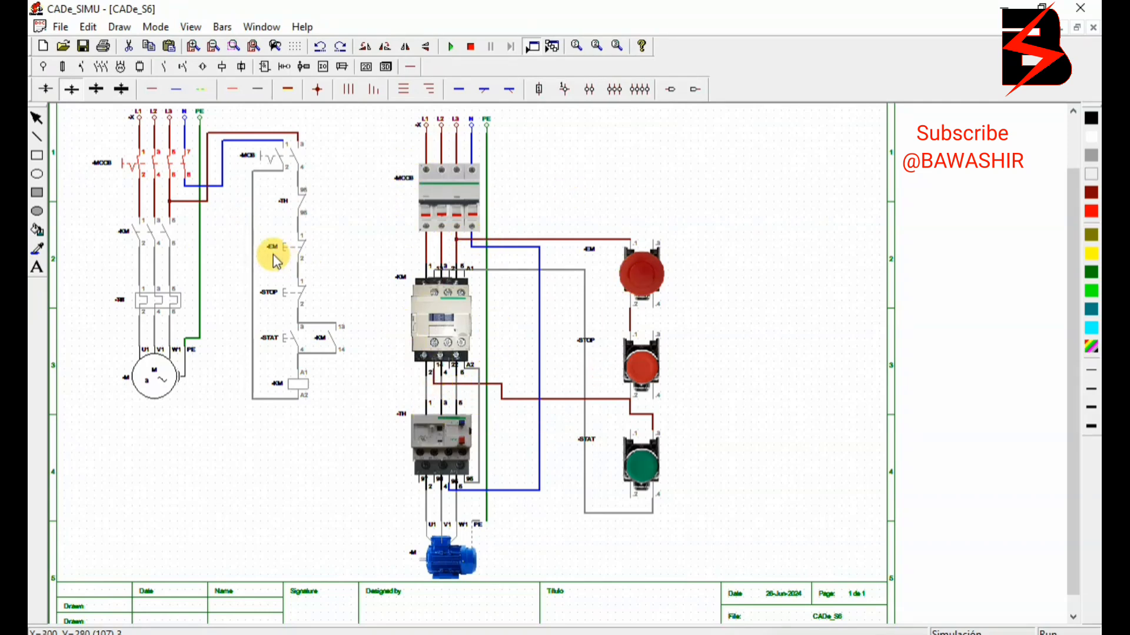
pyautogui.click(284, 165)
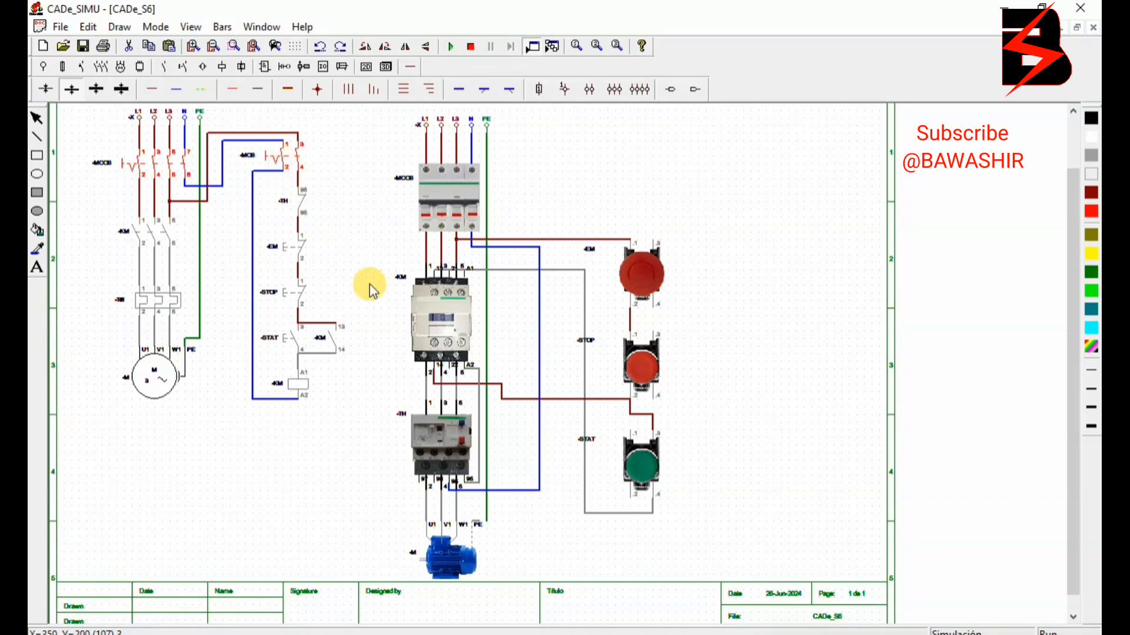
# Step: Test the circuit by operating the realistic -STAT, -STOP and -STAT pushbuttons in turn, and end the simulation
pyautogui.click(650, 465)
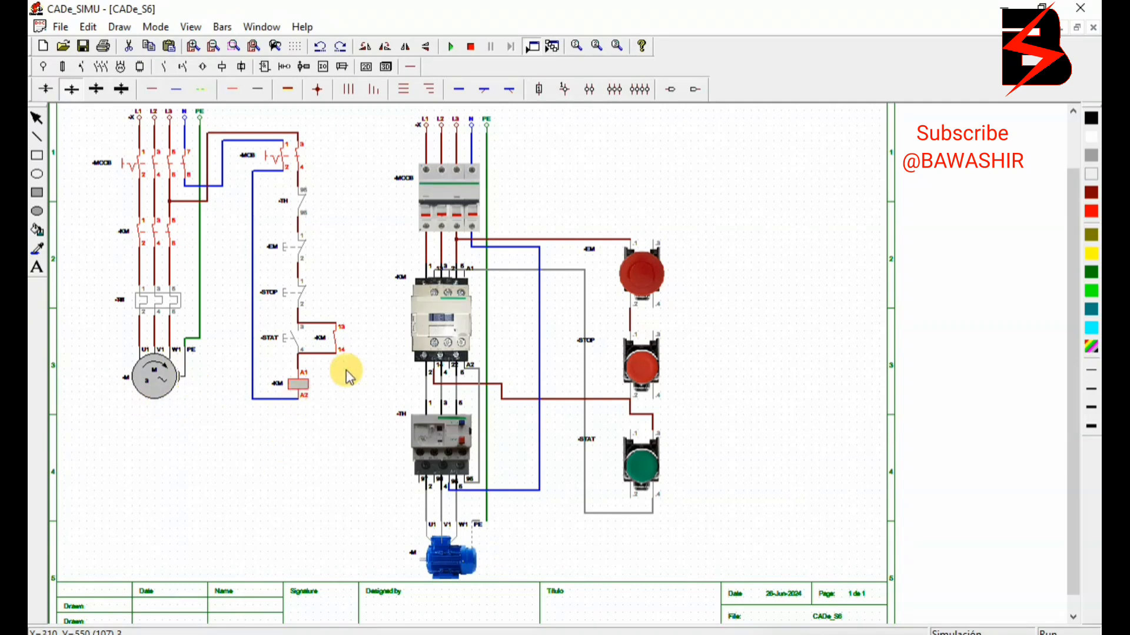
pyautogui.click(643, 372)
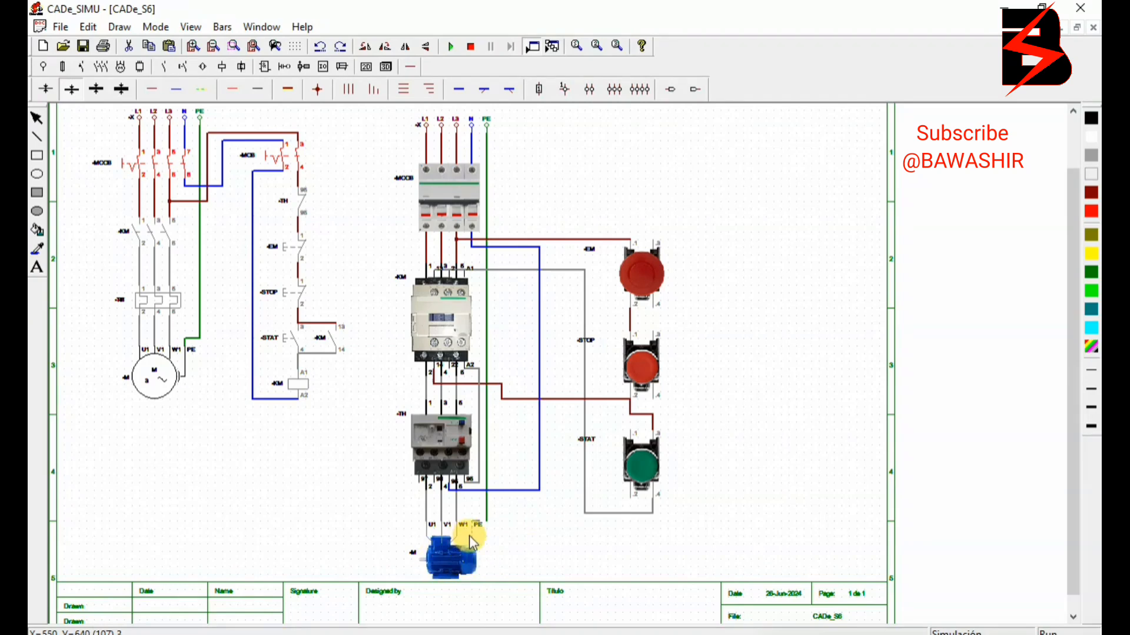
pyautogui.click(644, 461)
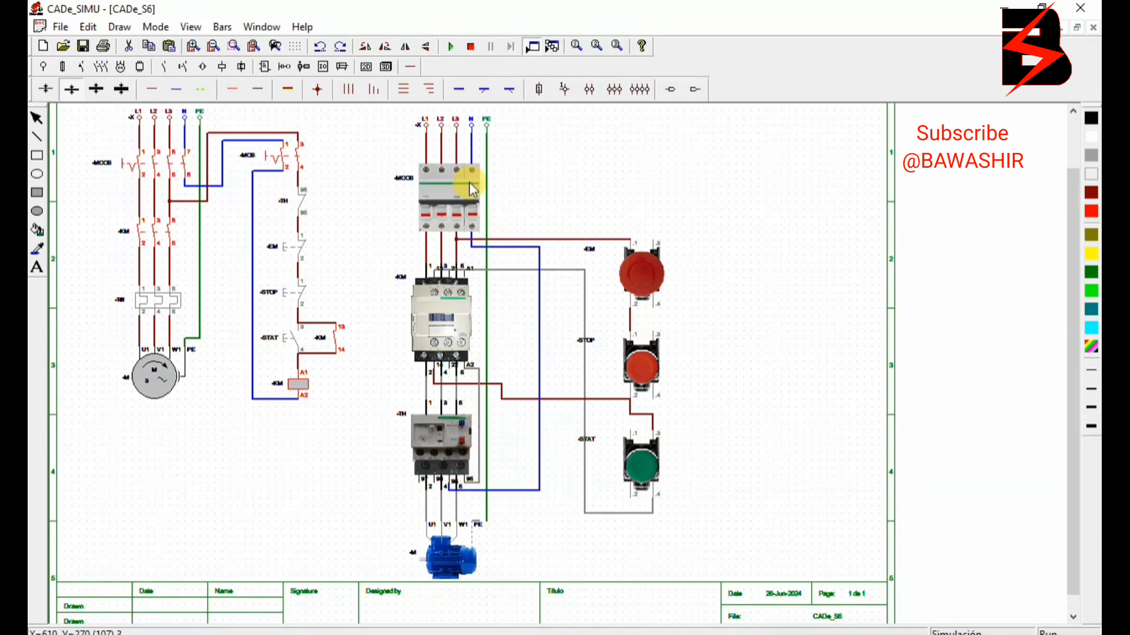
pyautogui.click(470, 47)
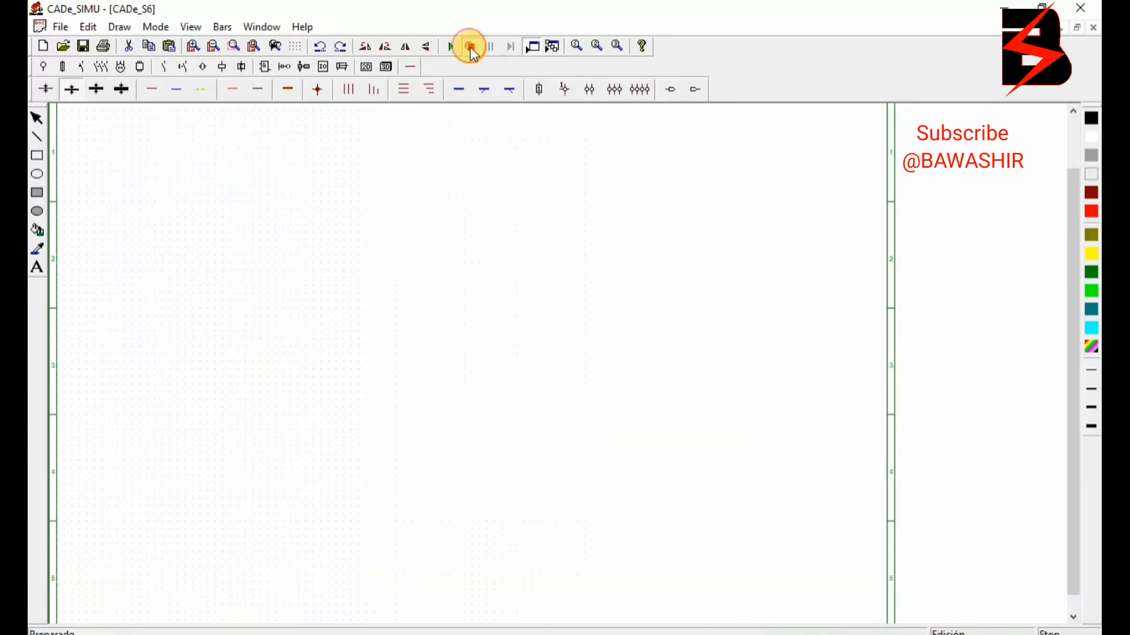
# Step: Delete the horizontal blue neutral wire segments running to the realistic -TH thermal relay's auxiliary contact terminals
pyautogui.click(513, 492)
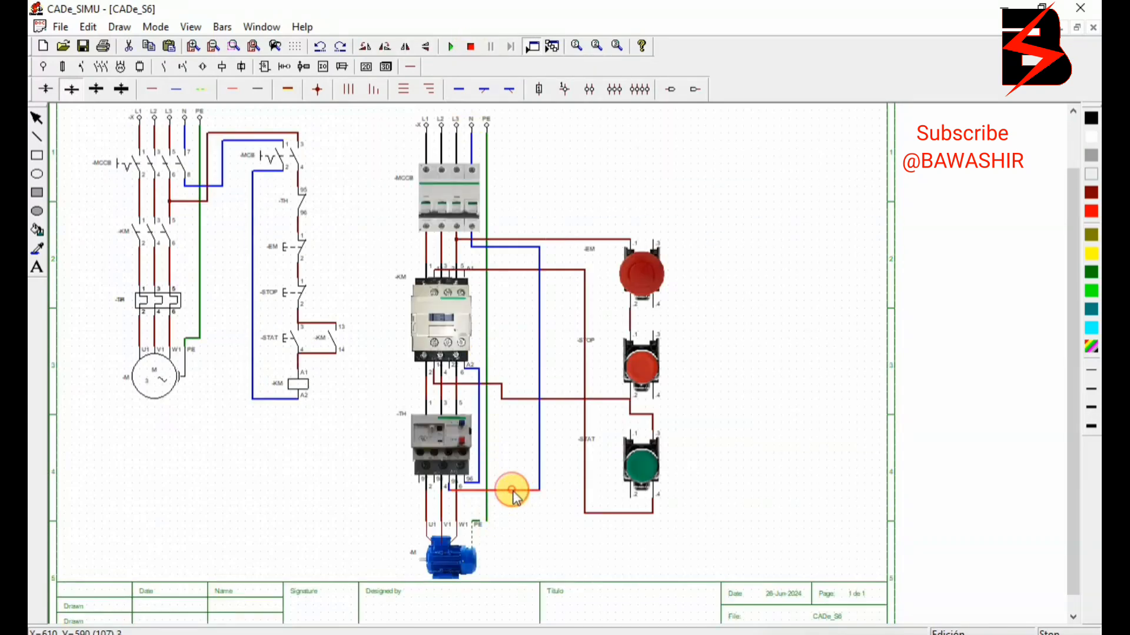
pyautogui.press('Delete')
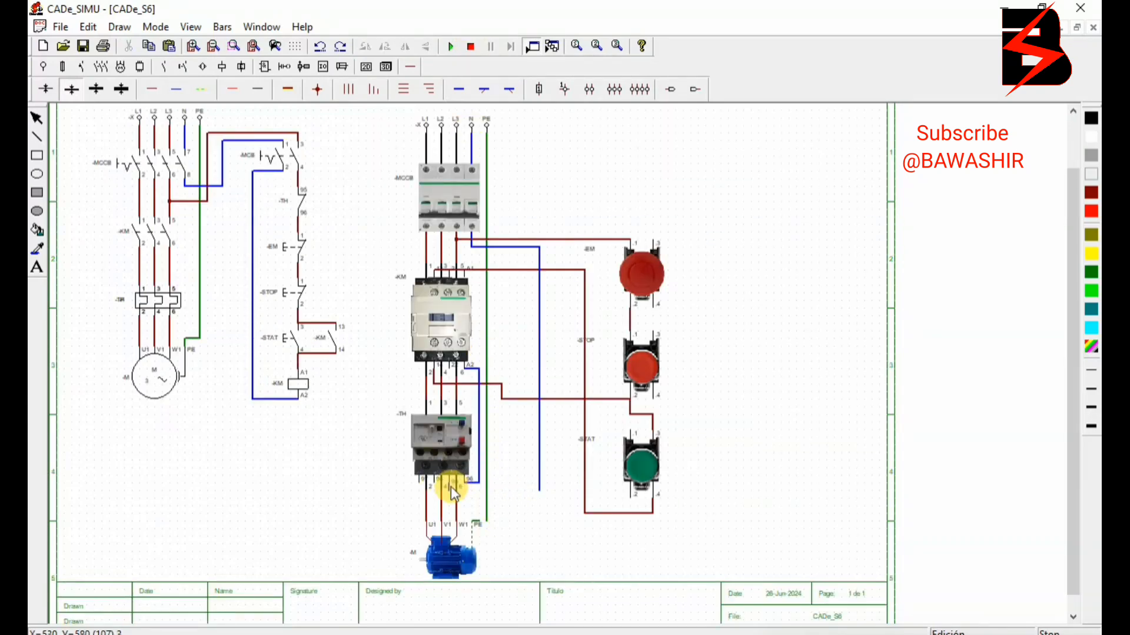
pyautogui.click(449, 491)
pyautogui.click(470, 485)
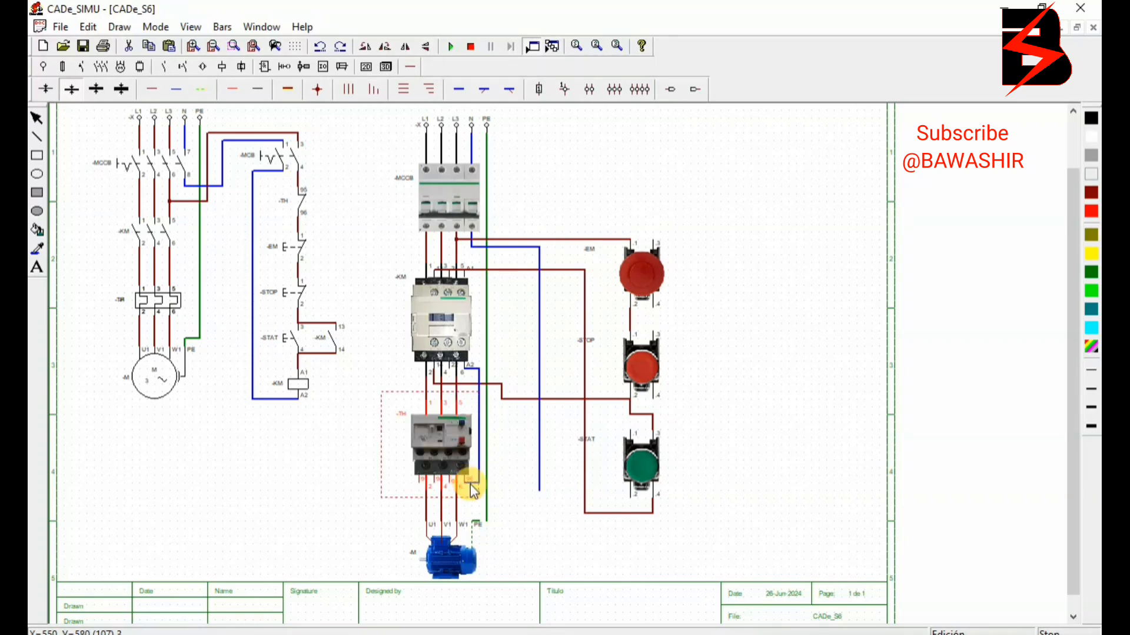
pyautogui.click(471, 486)
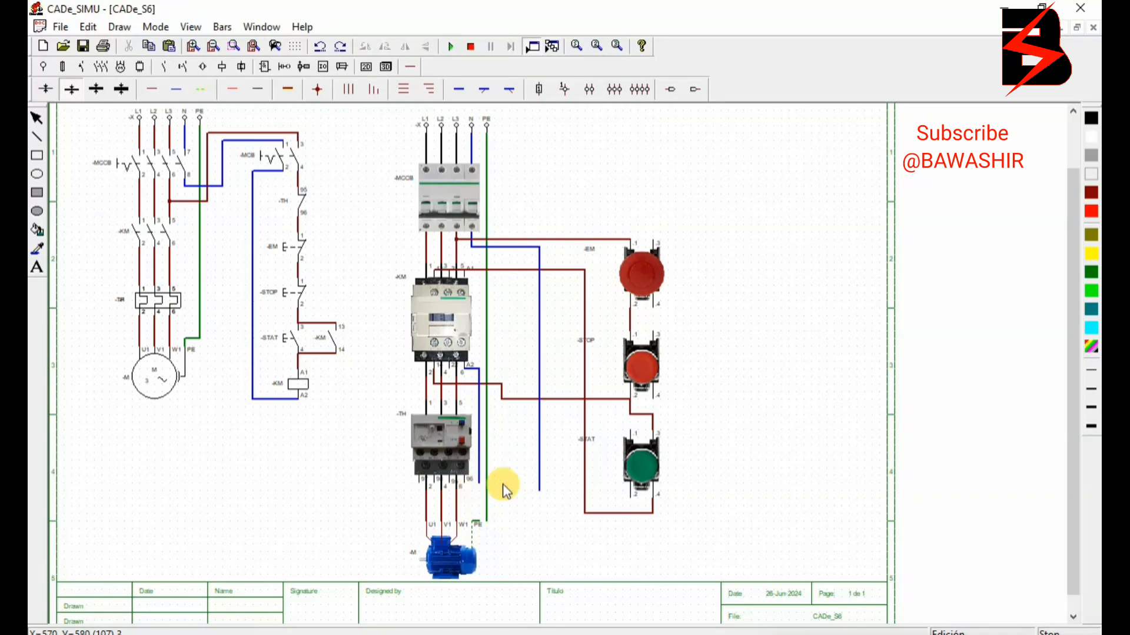
# Step: Draw a neutral wire joining the lower end of the -MCCB neutral line directly to the wire from contactor terminal A2
pyautogui.scroll(2, 369, 115)
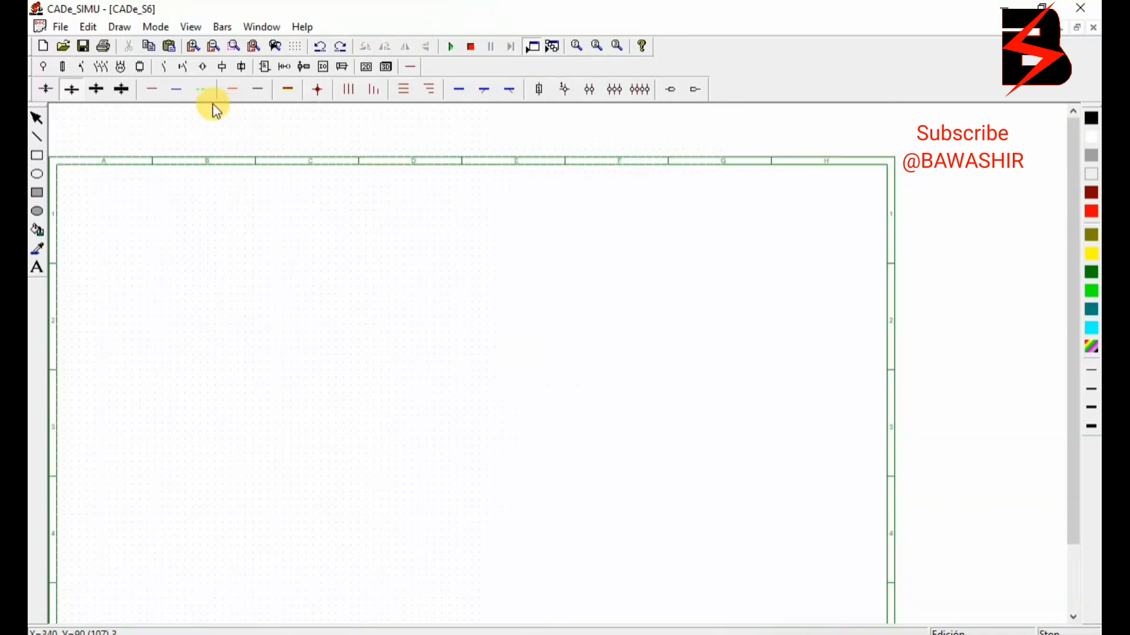
pyautogui.click(176, 89)
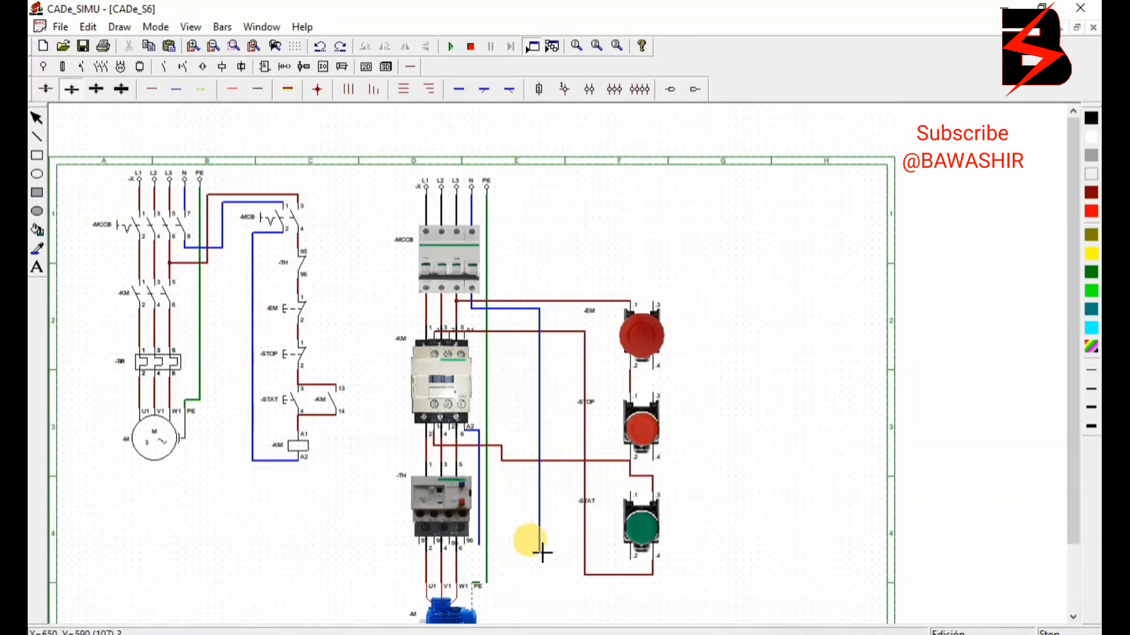
pyautogui.moveTo(540, 552)
pyautogui.mouseDown()
pyautogui.moveTo(478, 552)
pyautogui.moveTo(481, 539)
pyautogui.mouseUp()
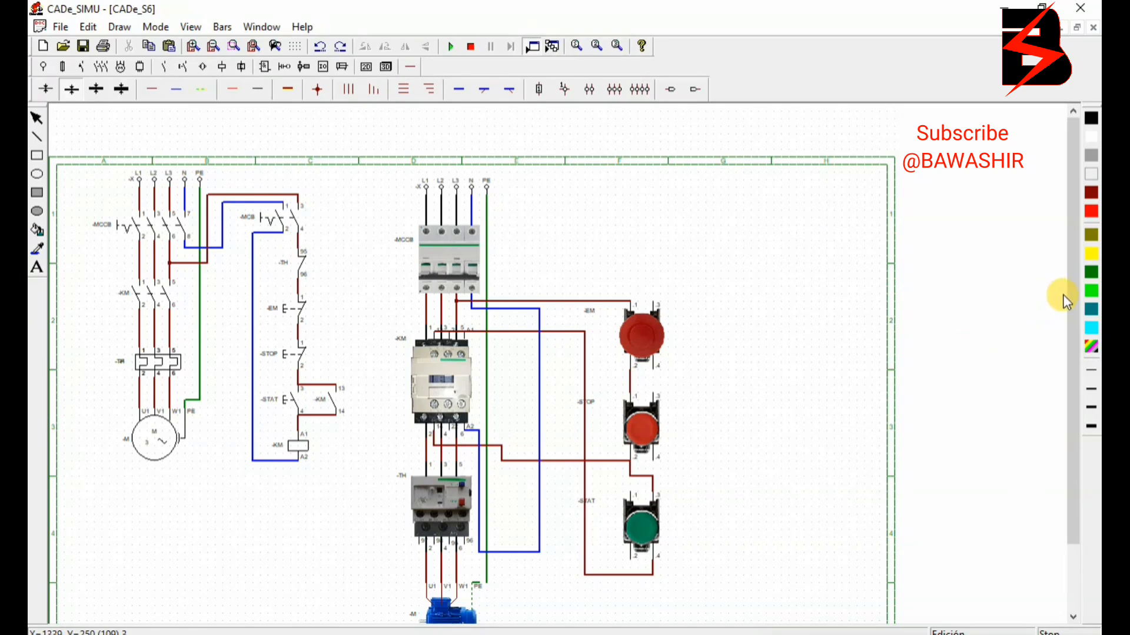
pyautogui.moveTo(1067, 311); pyautogui.dragTo(1068, 337)
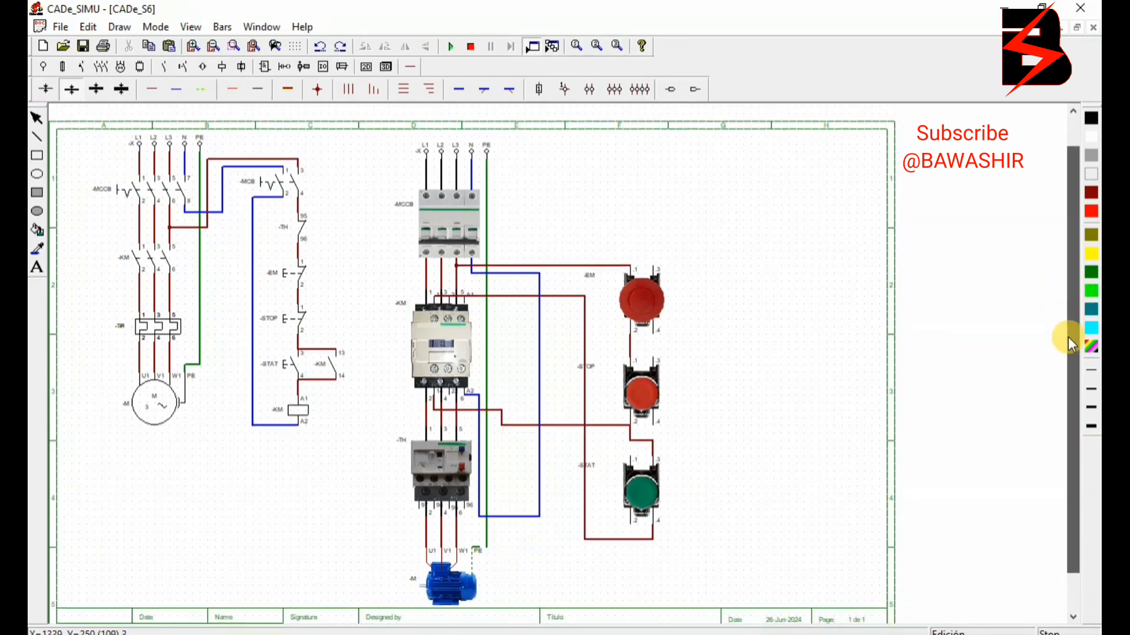
# Step: Run the simulation again and switch on the realistic -MCCB and the -MCB breakers
pyautogui.click(644, 495)
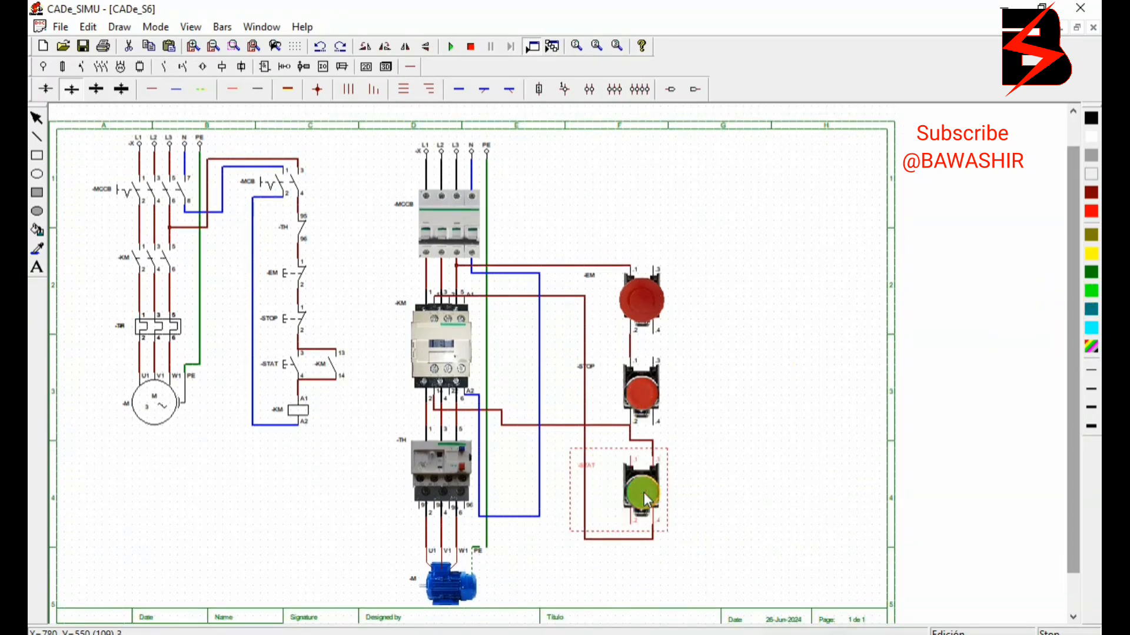
pyautogui.click(452, 46)
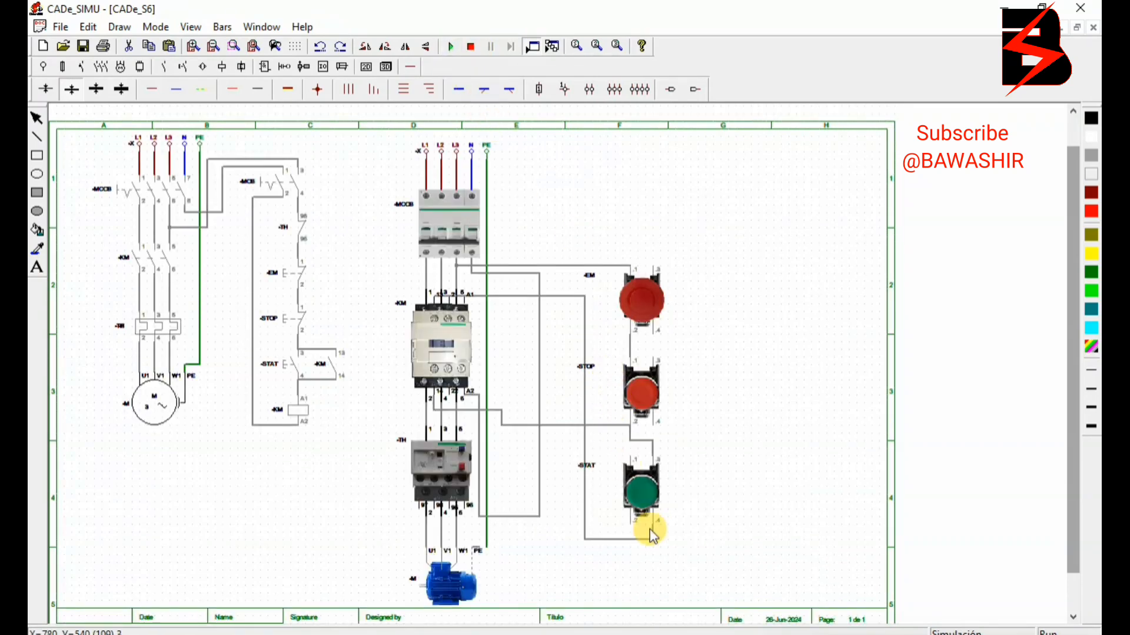
pyautogui.click(457, 242)
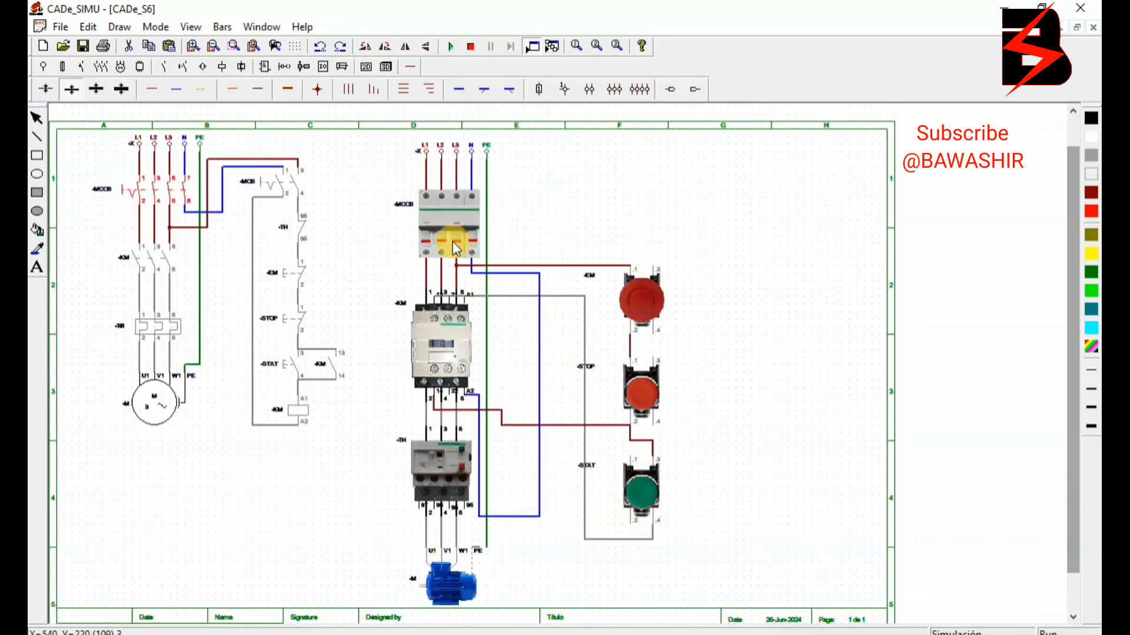
pyautogui.click(278, 176)
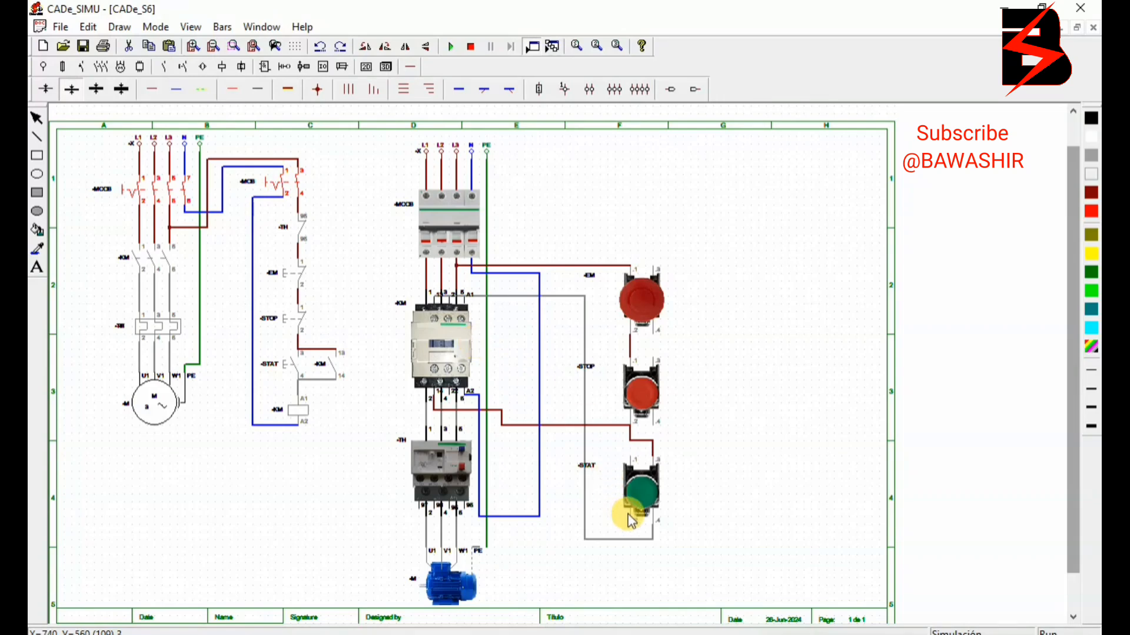
# Step: Start the motor with the realistic -STAT pushbutton and test the emergency stop by operating the mushroom-head pushbutton
pyautogui.click(645, 492)
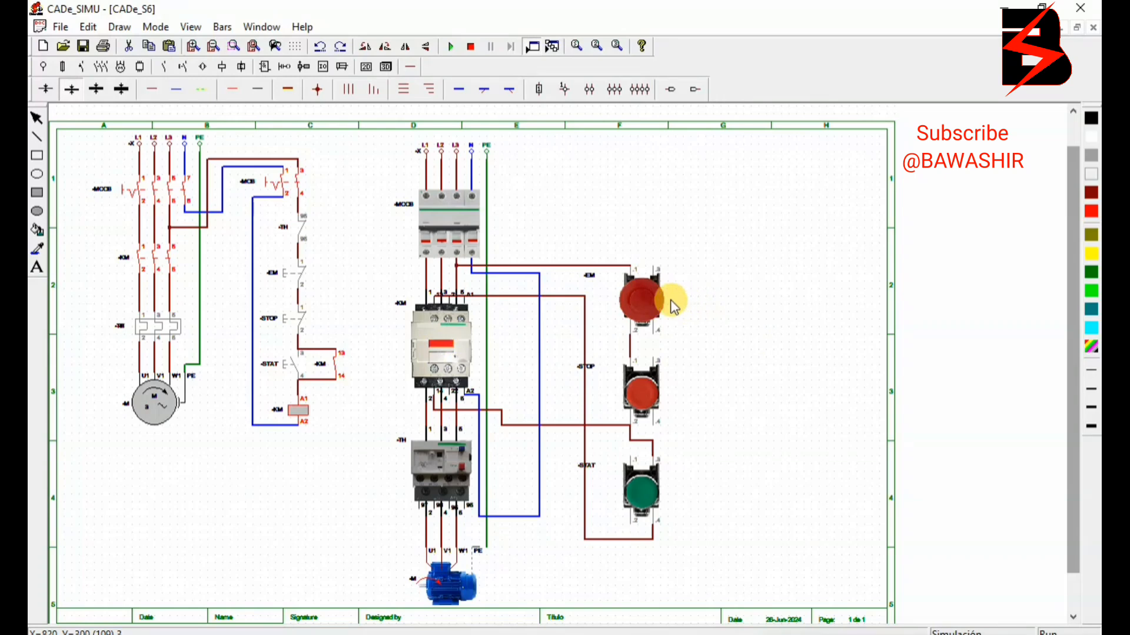
pyautogui.click(647, 299)
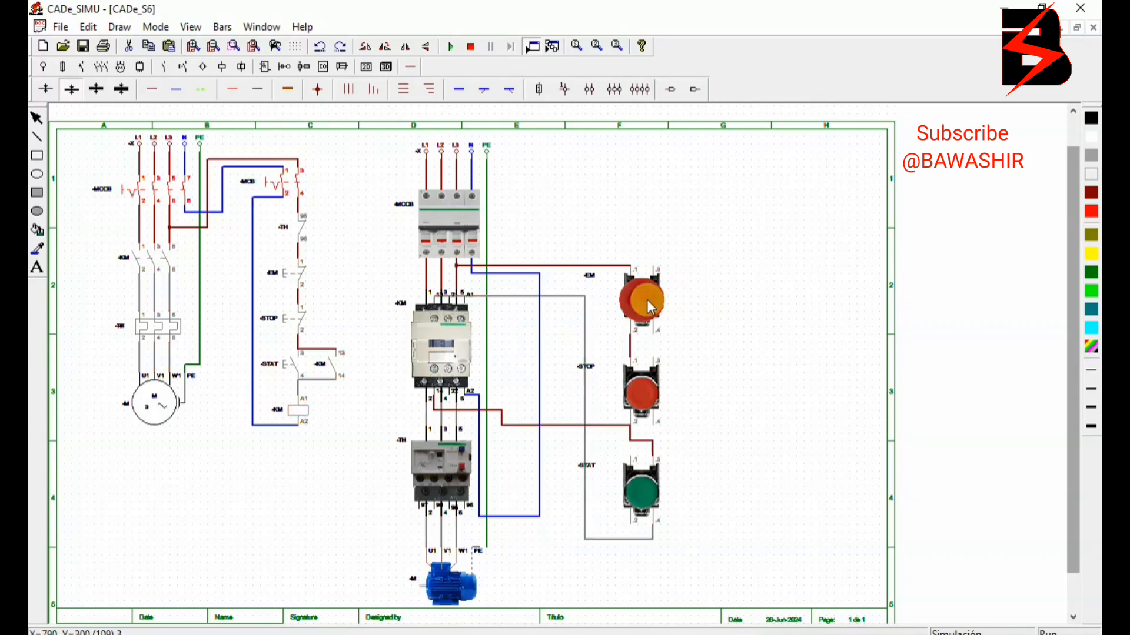
pyautogui.click(647, 299)
# Step: Test the realistic -STAT and -STOP pushbuttons once more, and switch off the -MCCB breaker
pyautogui.click(640, 490)
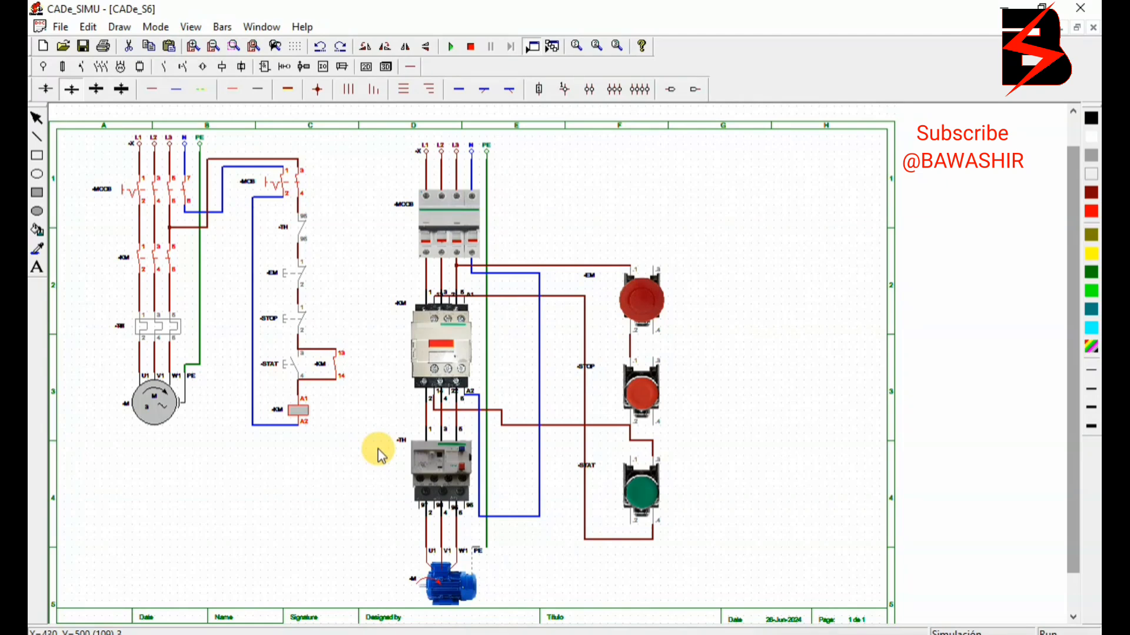
pyautogui.click(643, 397)
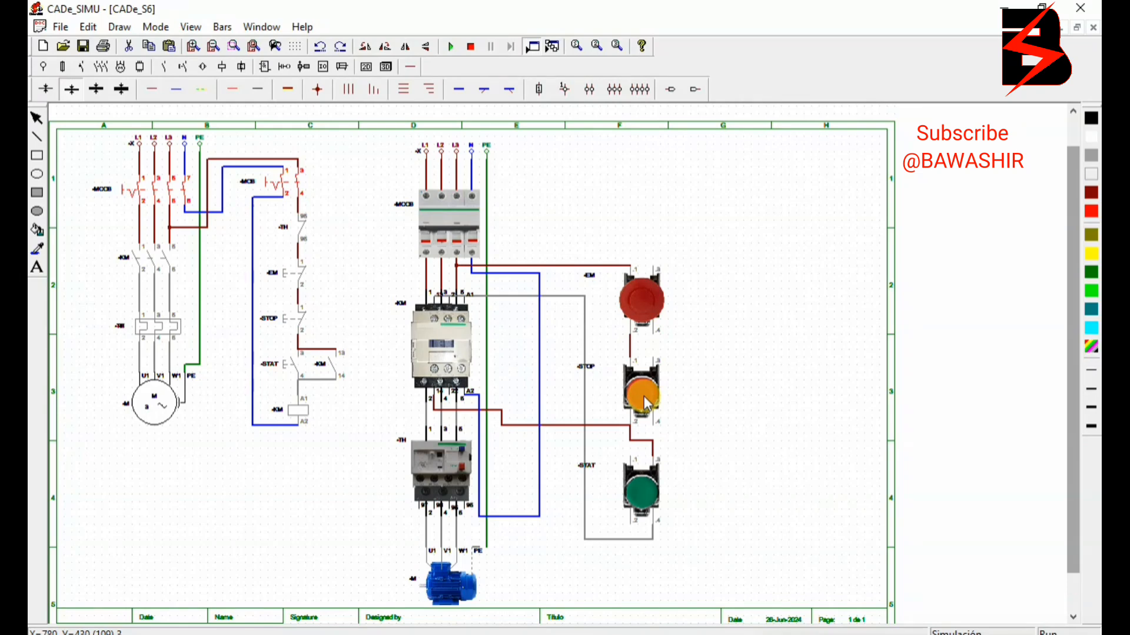
pyautogui.click(467, 235)
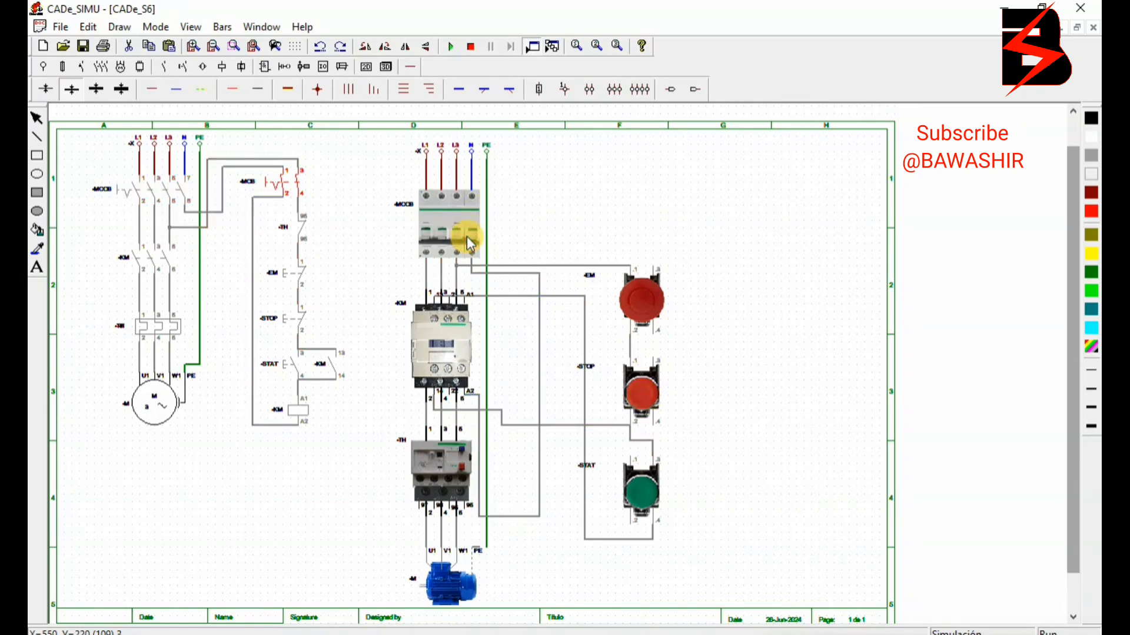